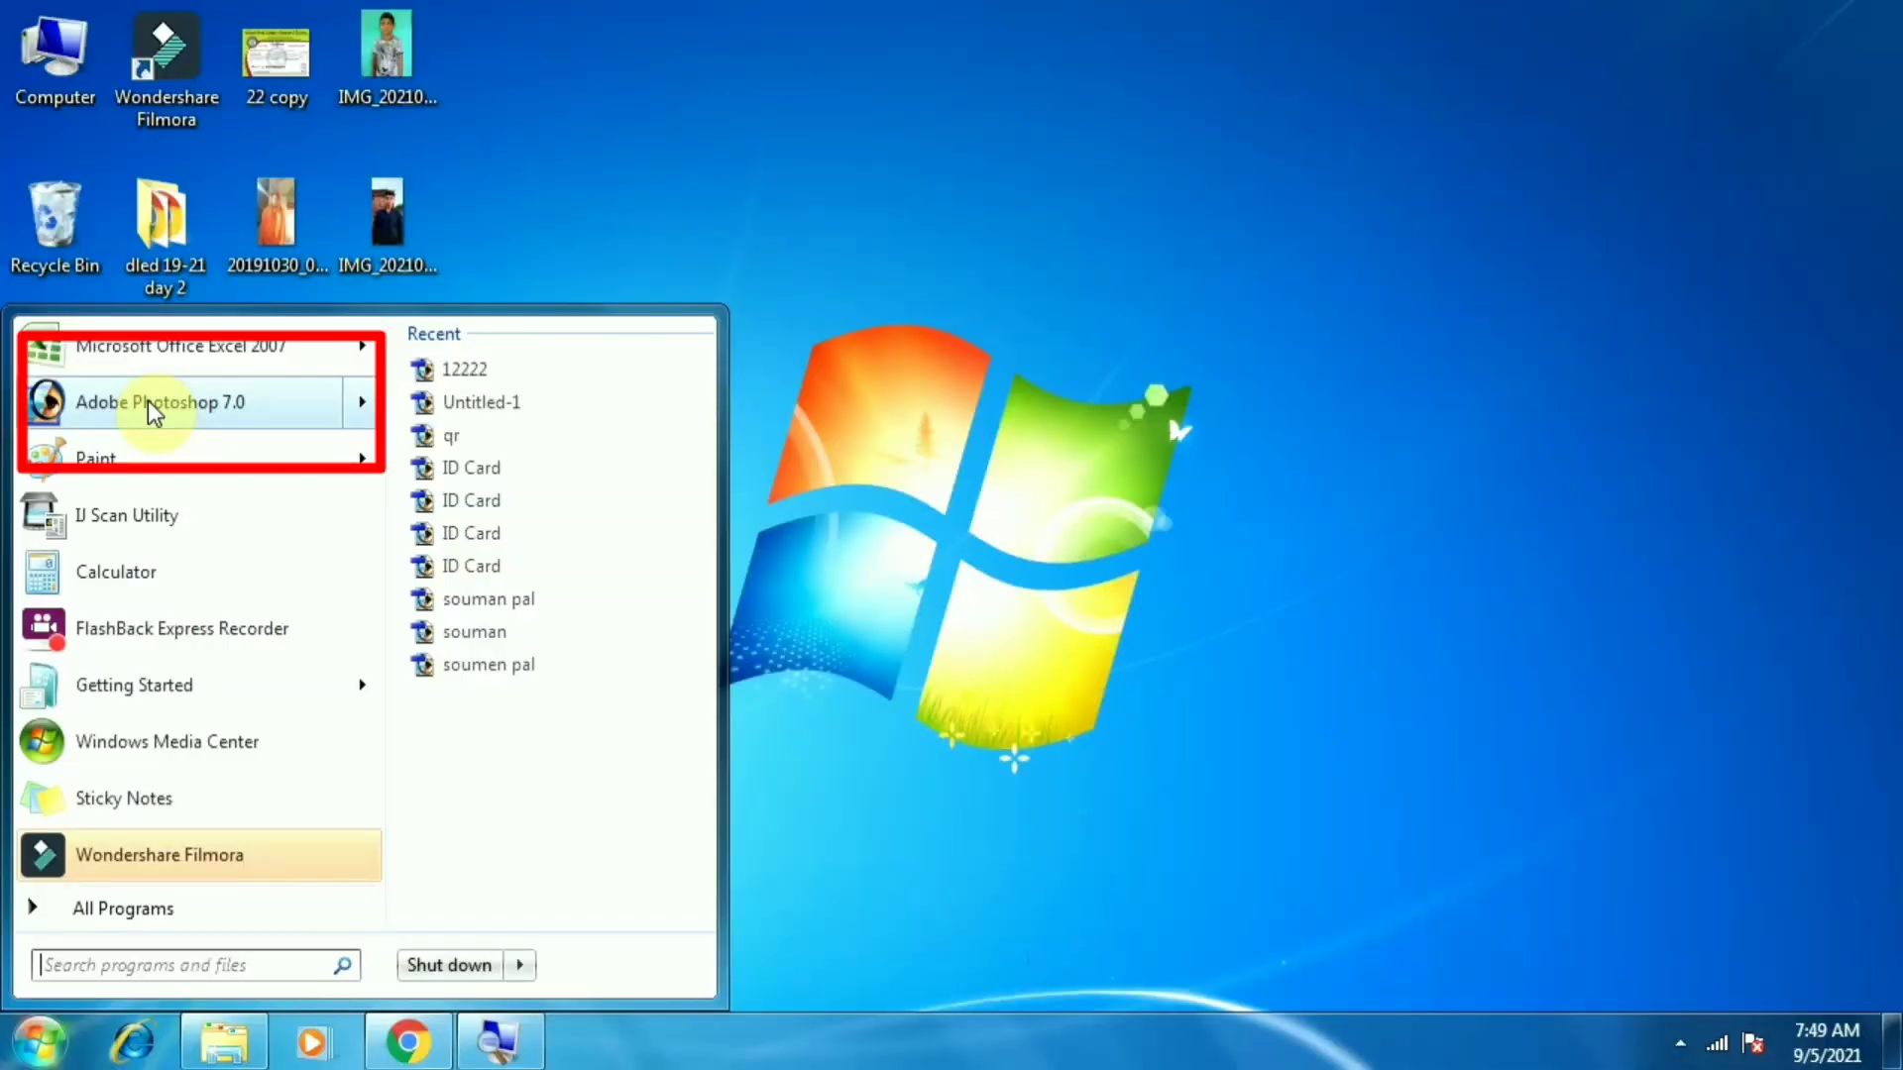
- Launch Adobe Photoshop 7.0 and create a new white A4 document in RGB Color at 300 pixels/inch
{"action": "left_click", "coordinate": [151, 407]}
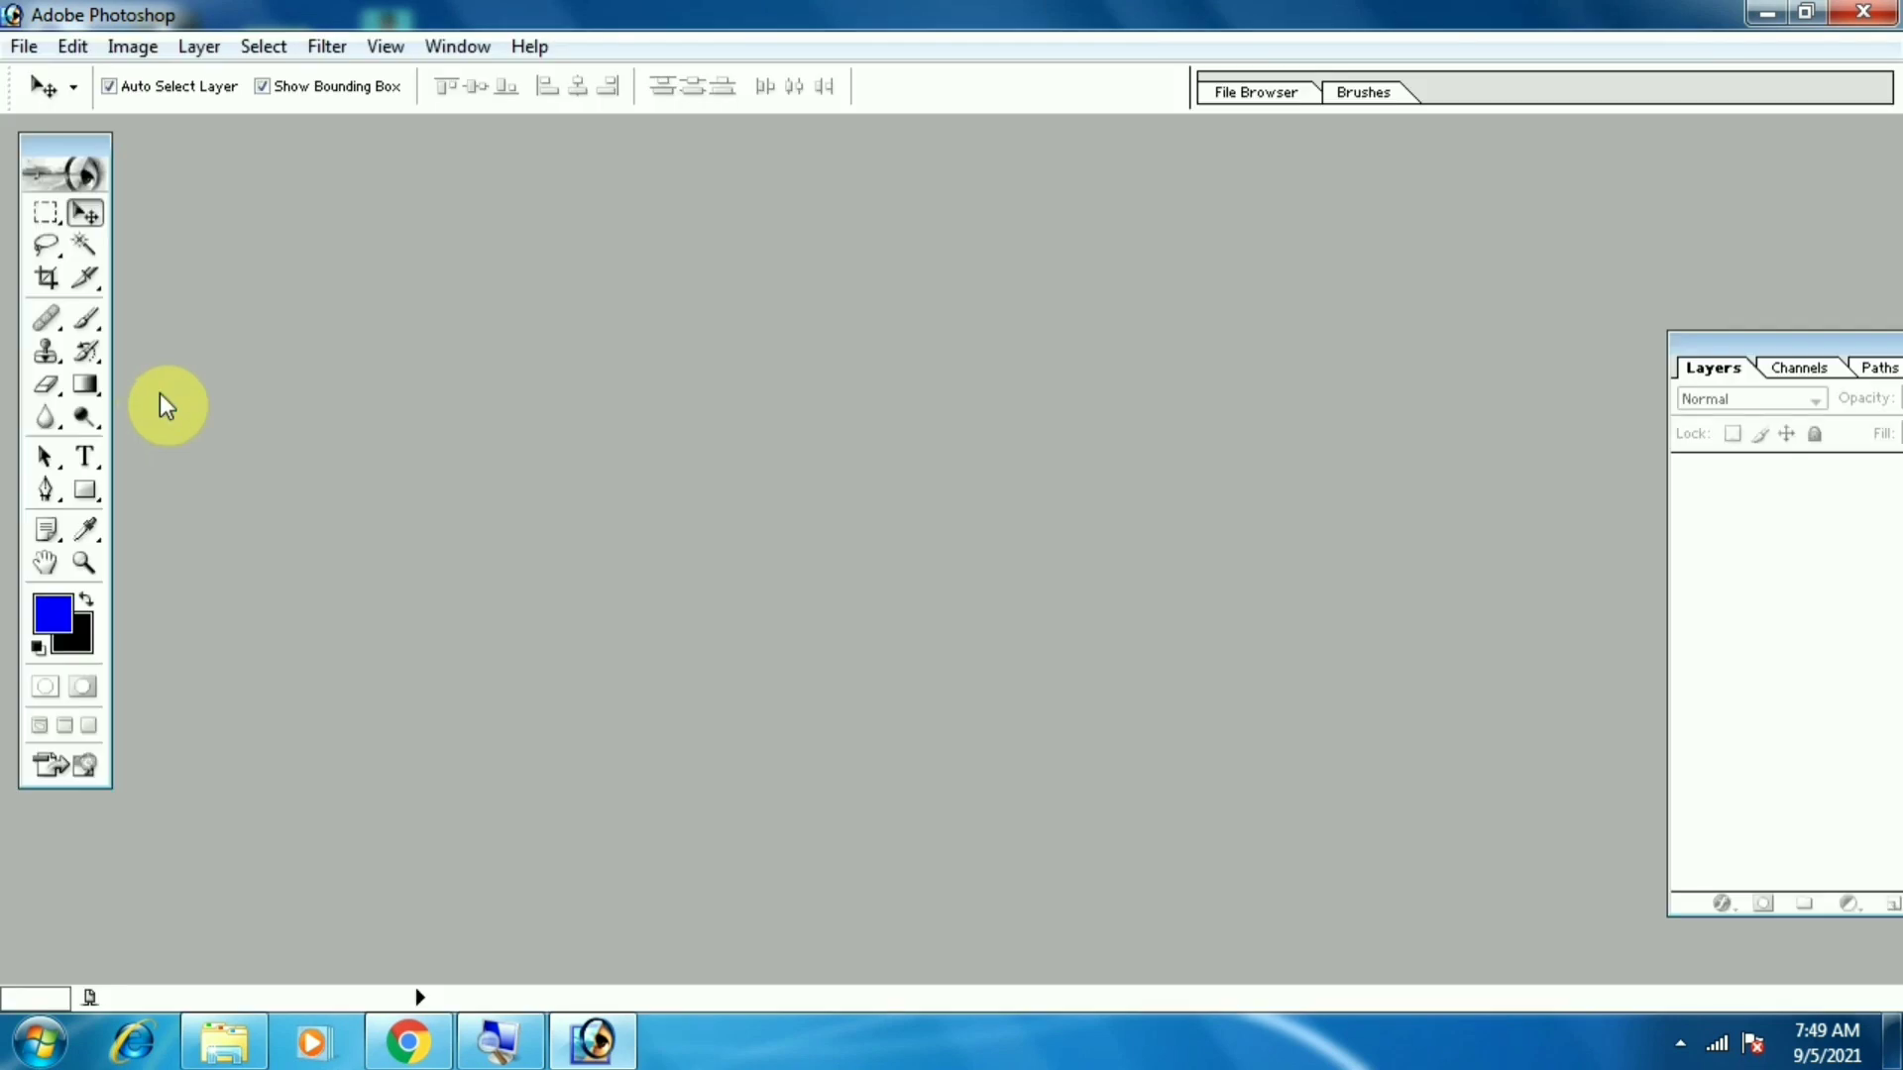
{"action": "key", "text": "ctrl+n"}
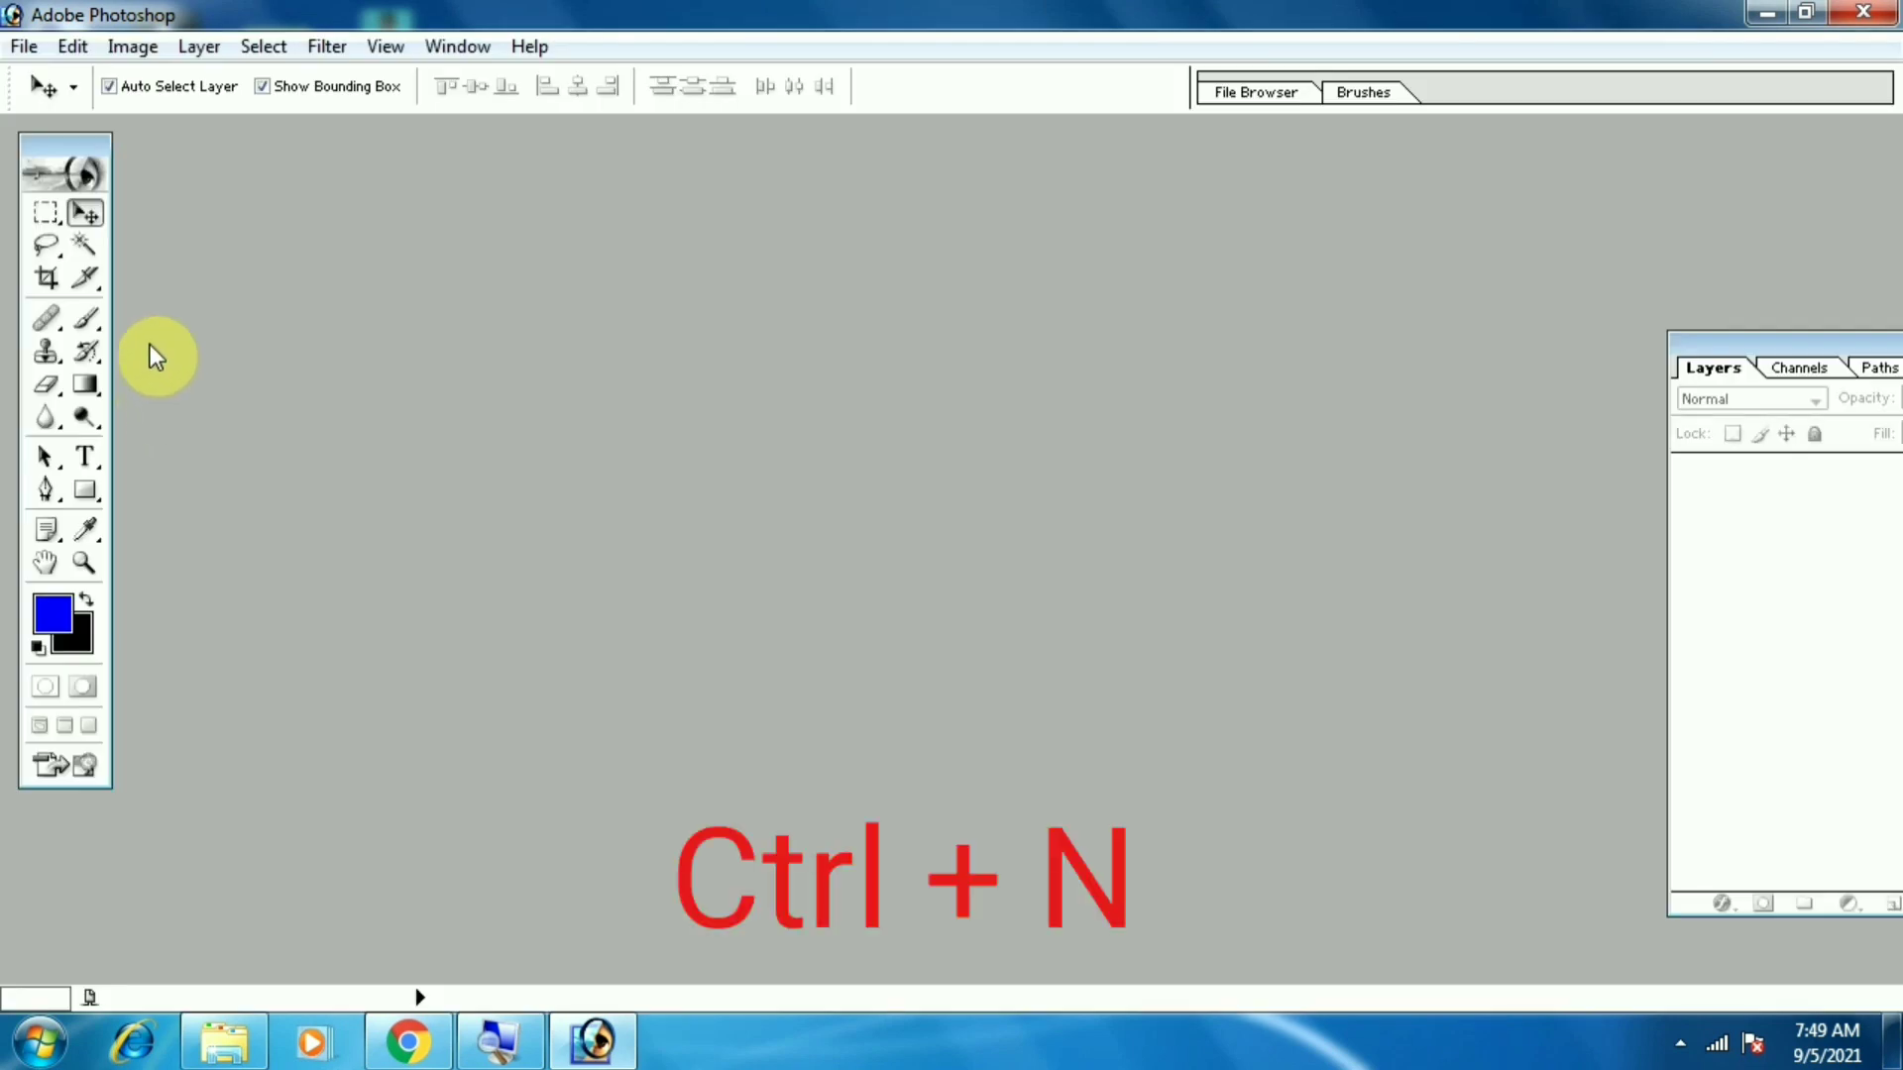
{"action": "key", "text": "ctrl+n"}
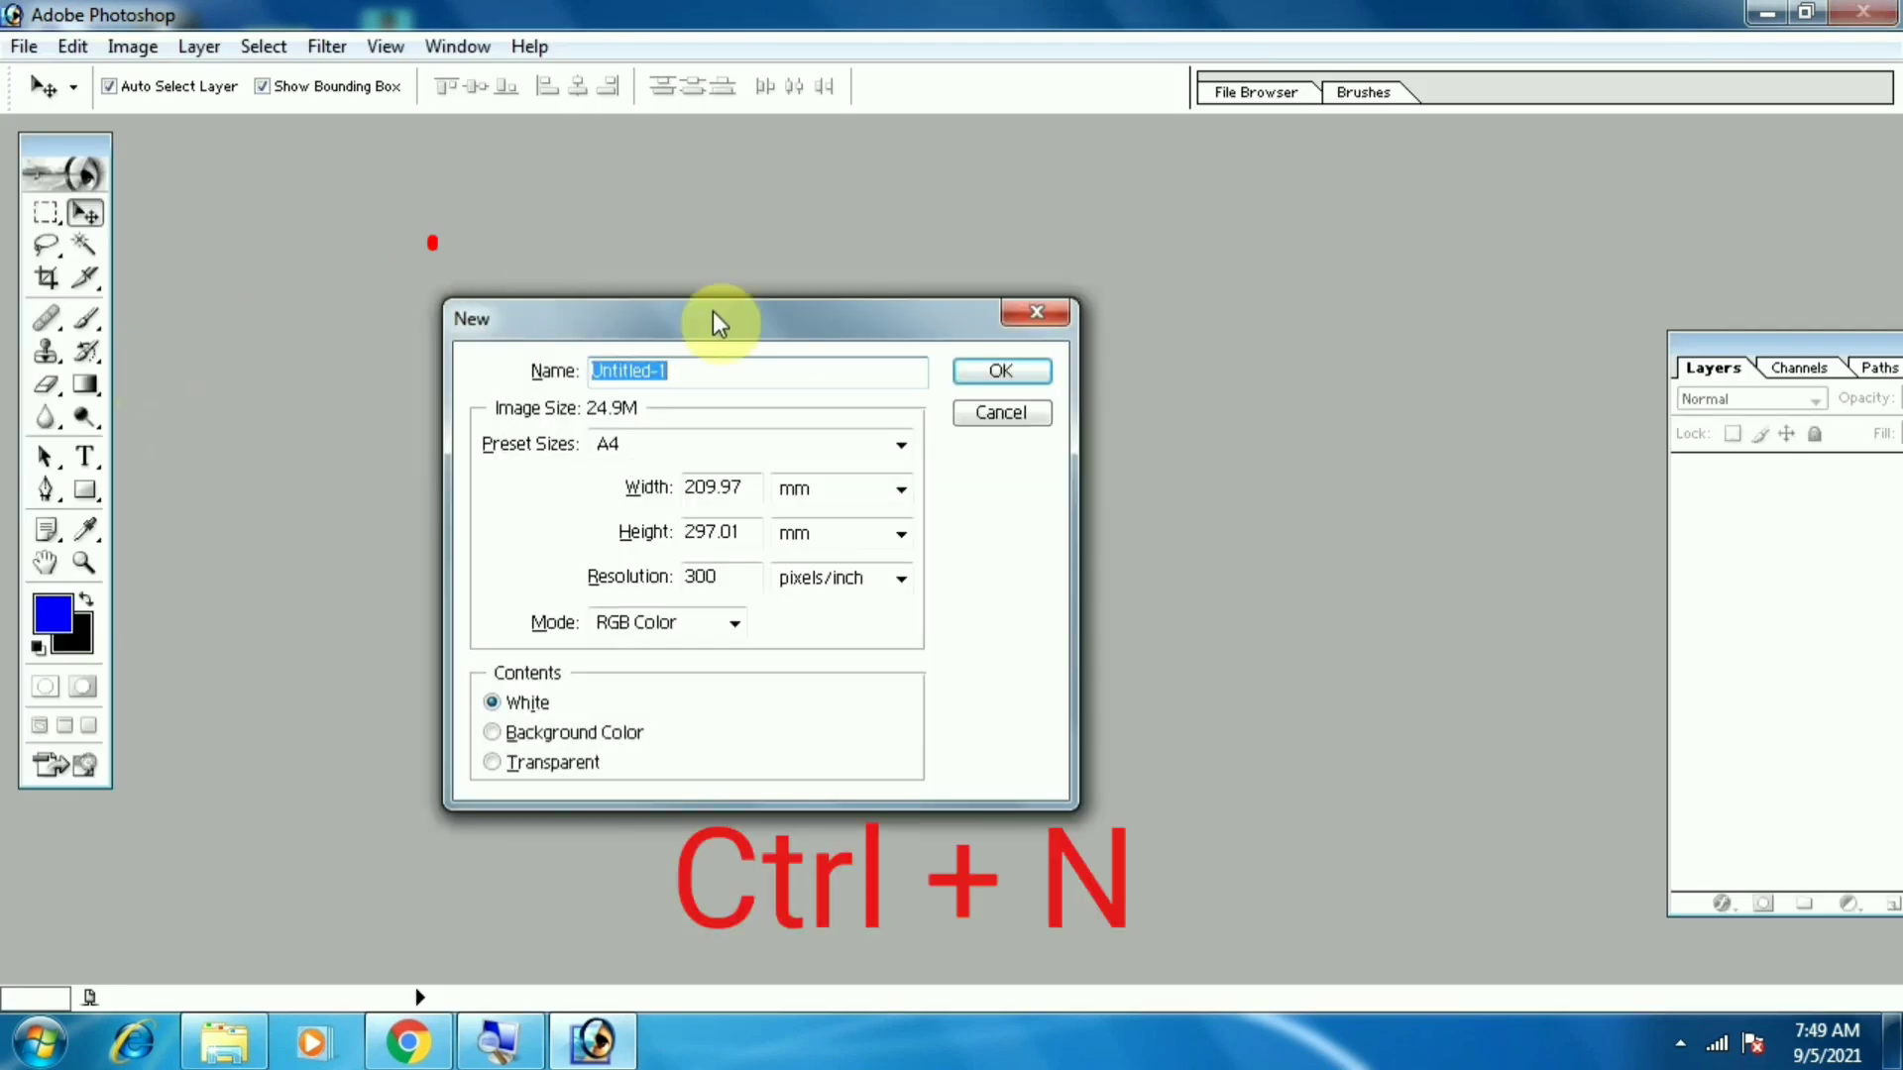
{"action": "mouse_move", "coordinate": [724, 319]}
{"action": "left_mouse_down"}
{"action": "mouse_move", "coordinate": [839, 250]}
{"action": "mouse_move", "coordinate": [729, 260]}
{"action": "left_mouse_up"}
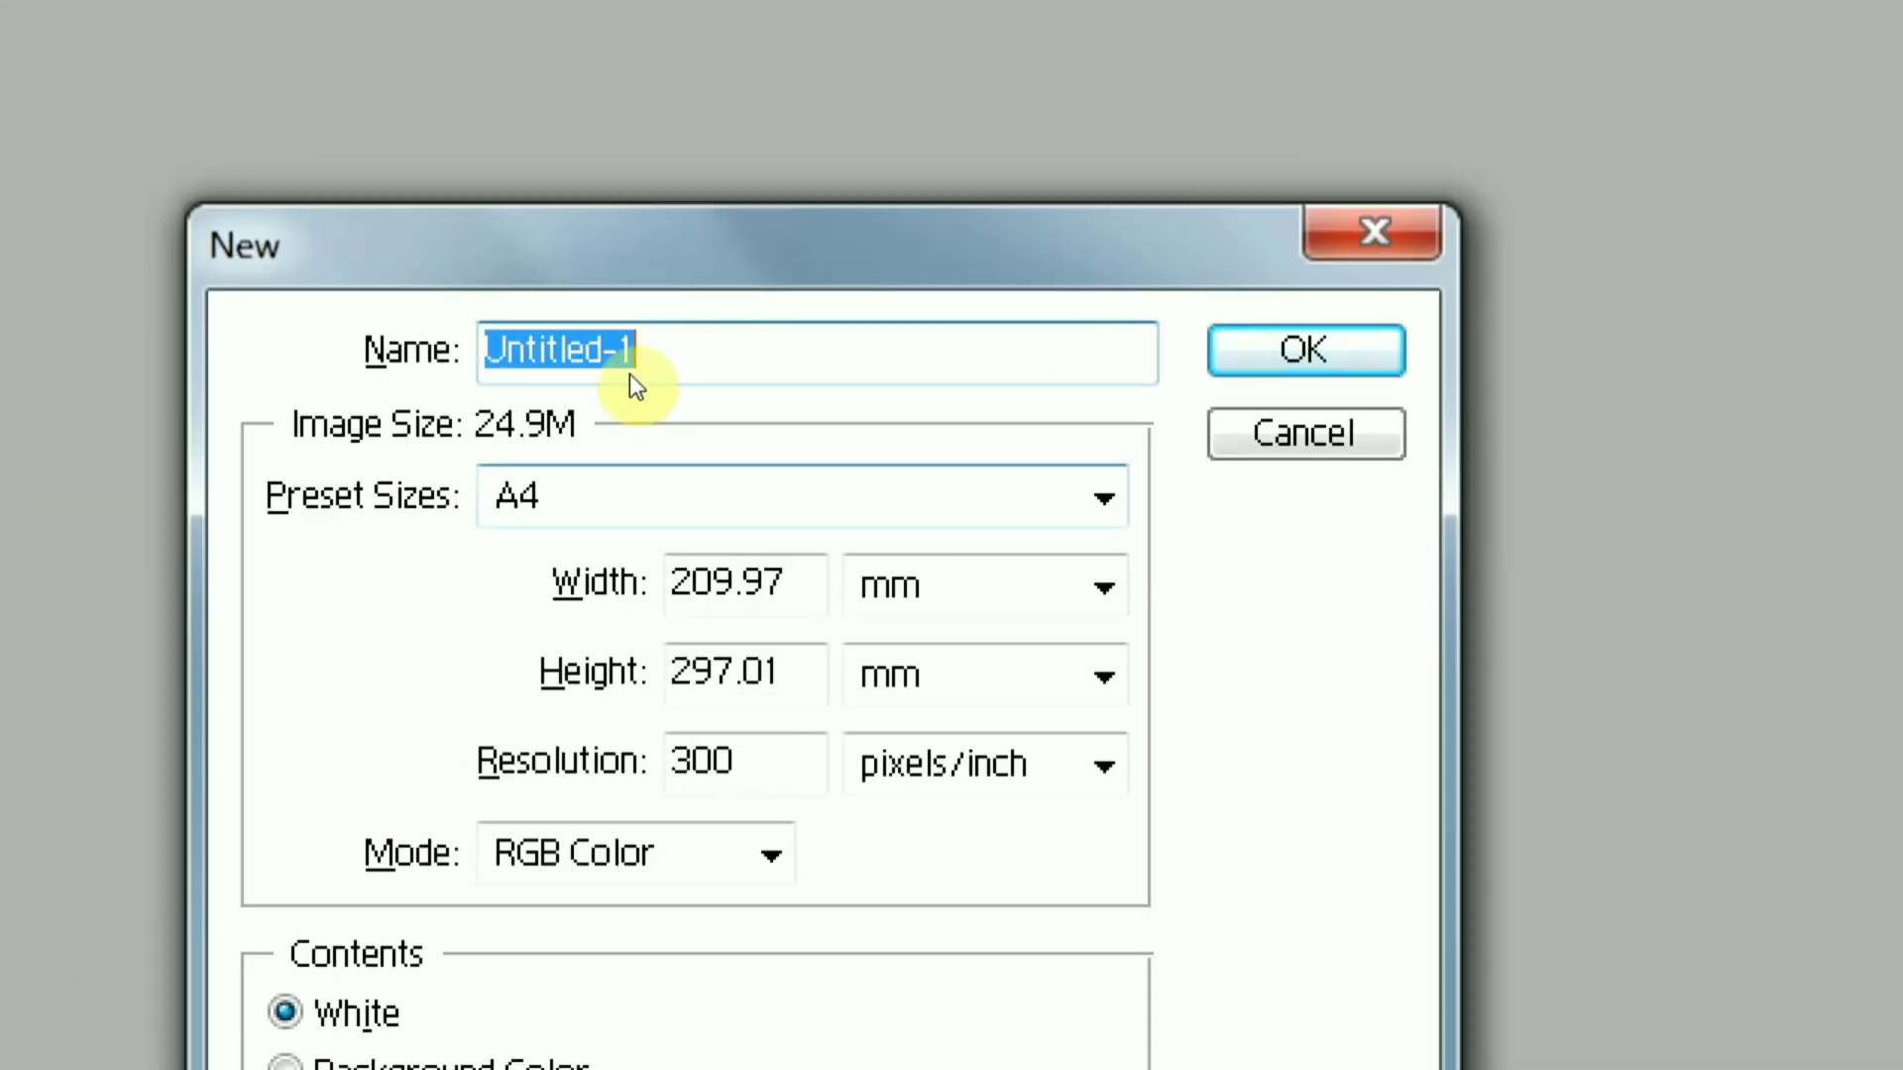
{"action": "left_click", "coordinate": [634, 491]}
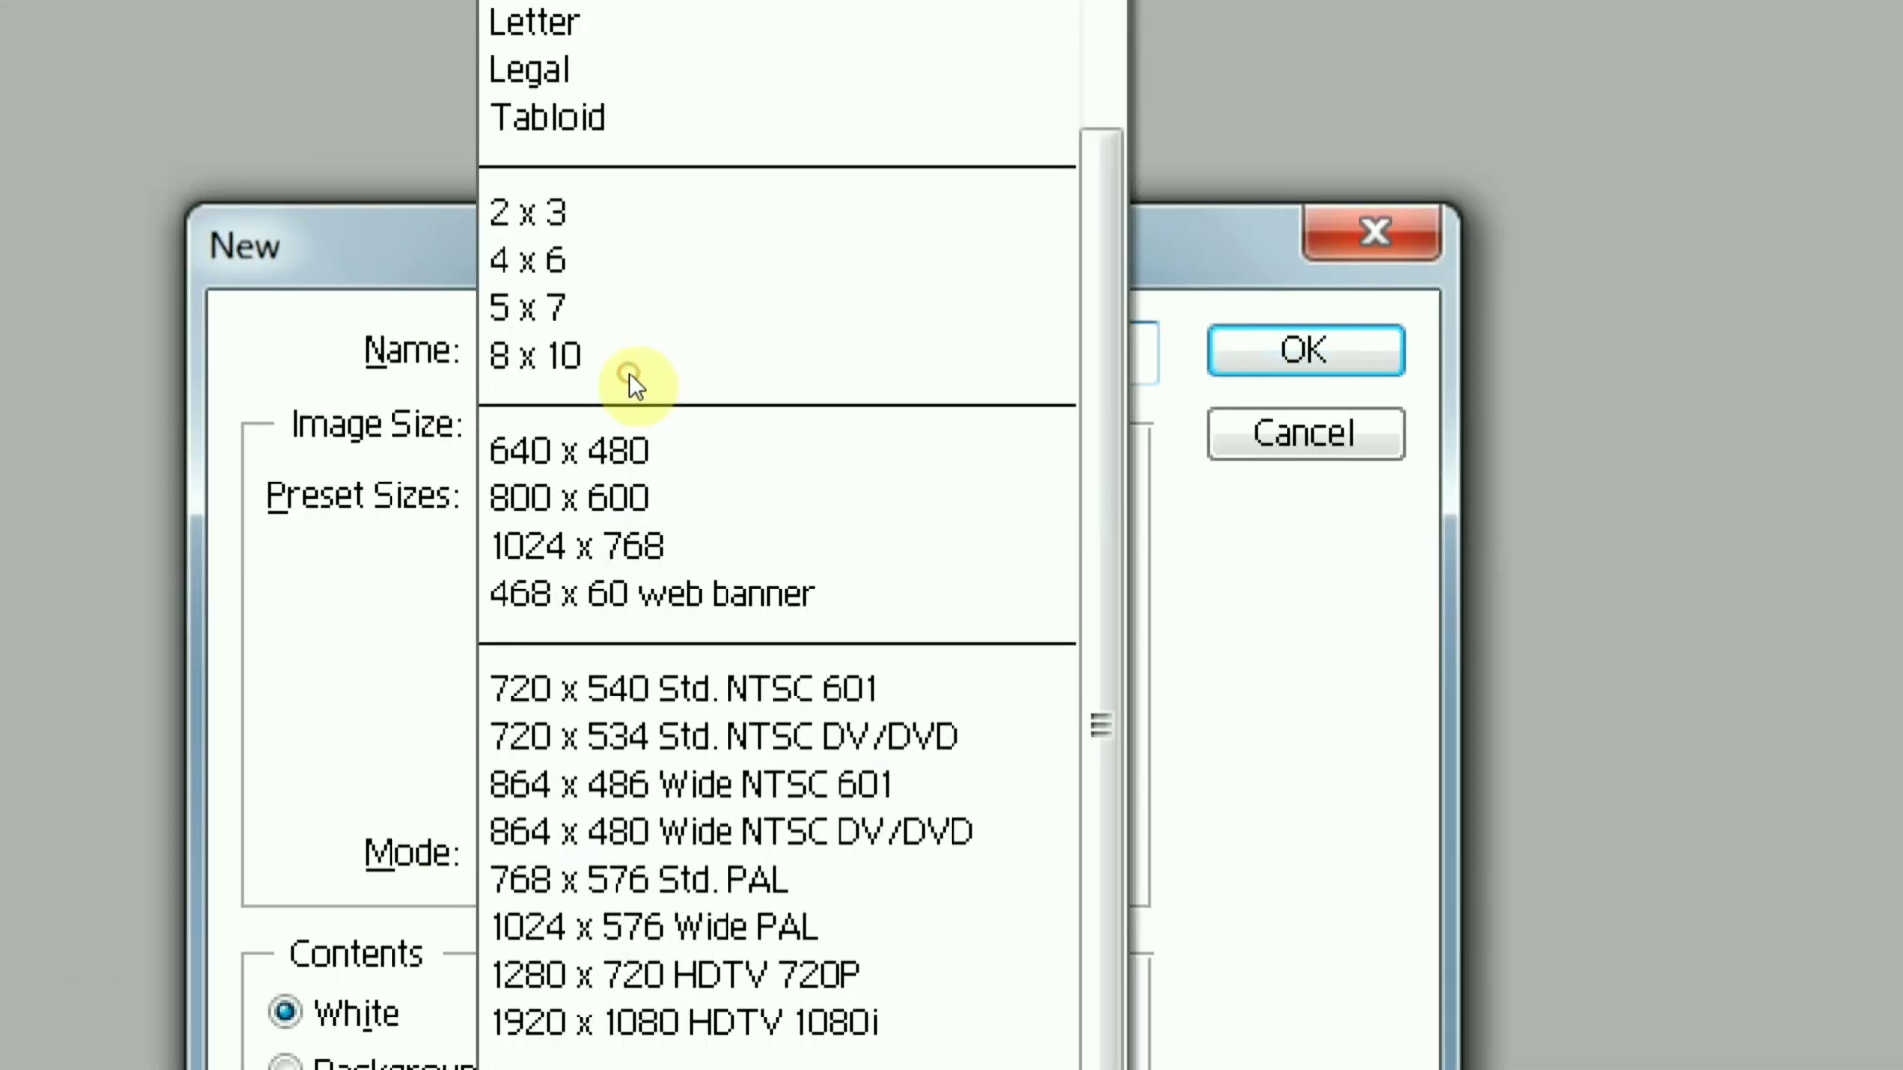
{"action": "key", "text": "Down"}
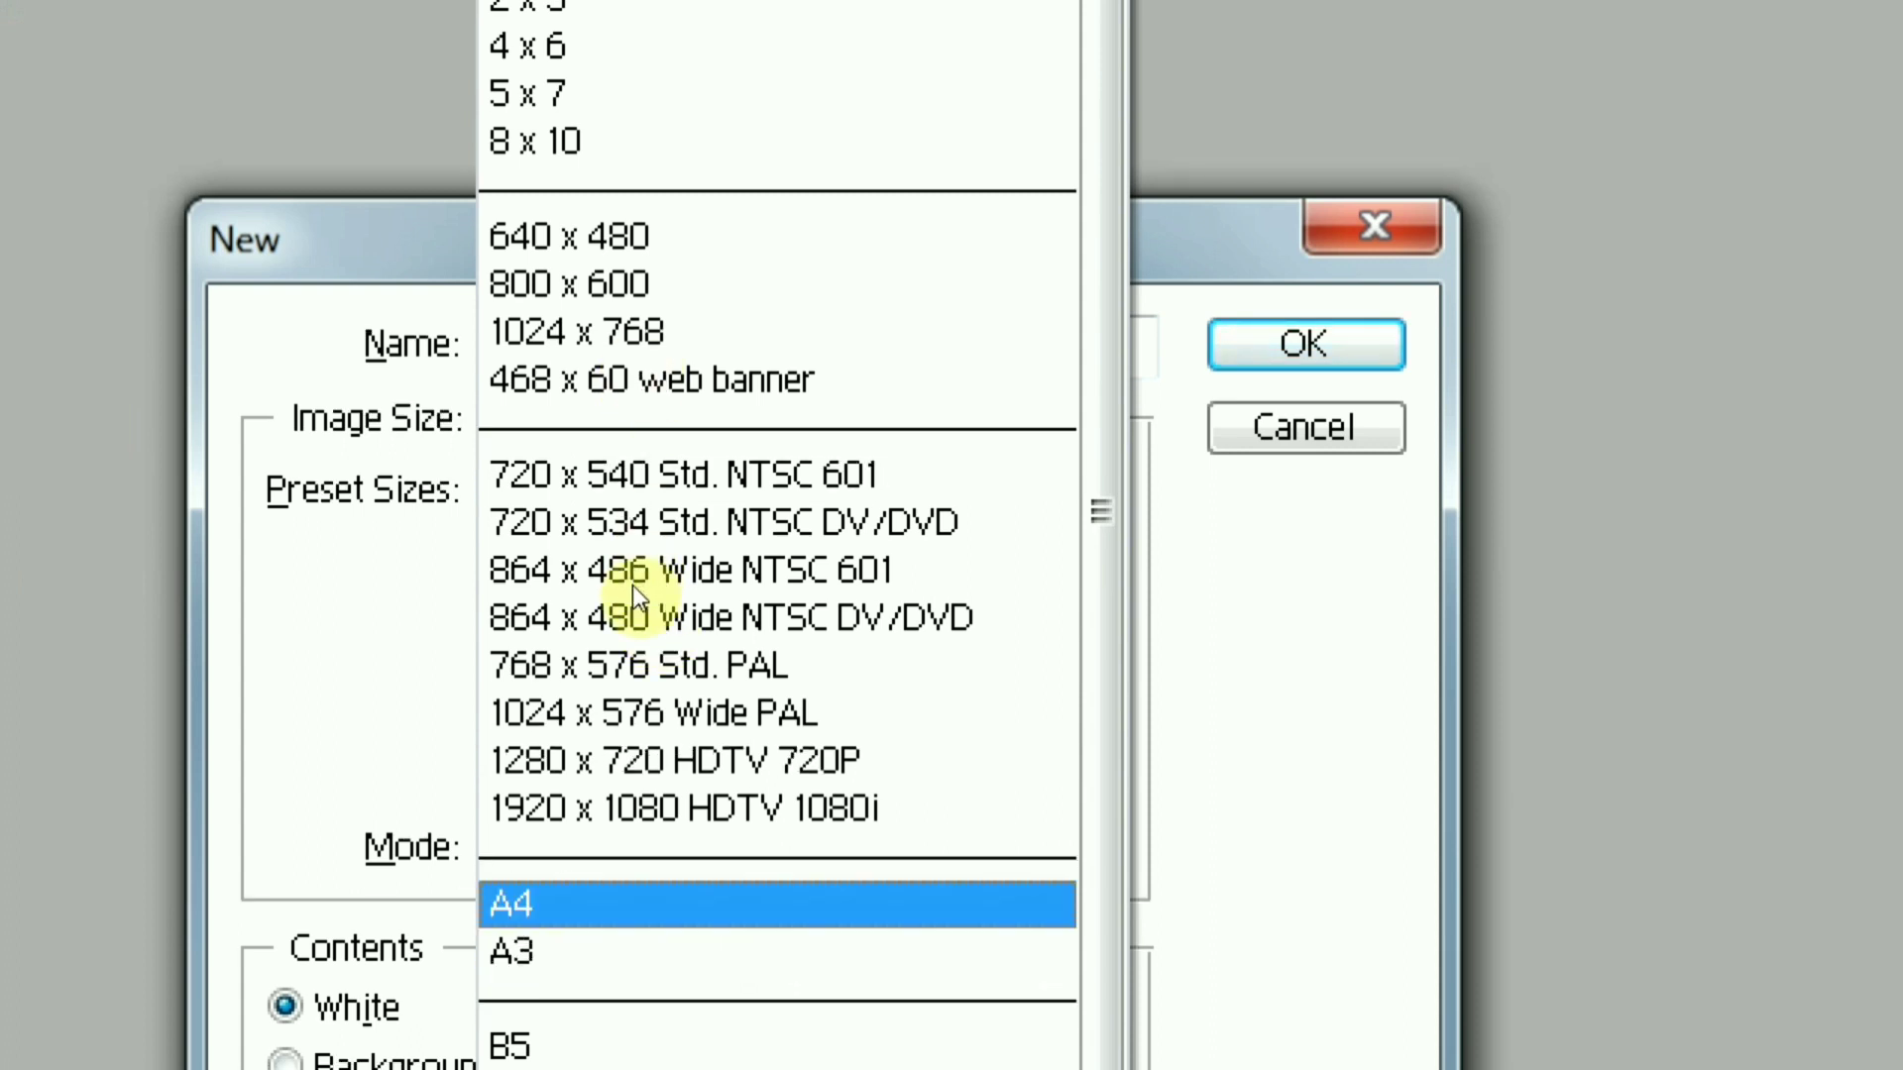
{"action": "key", "text": "Return"}
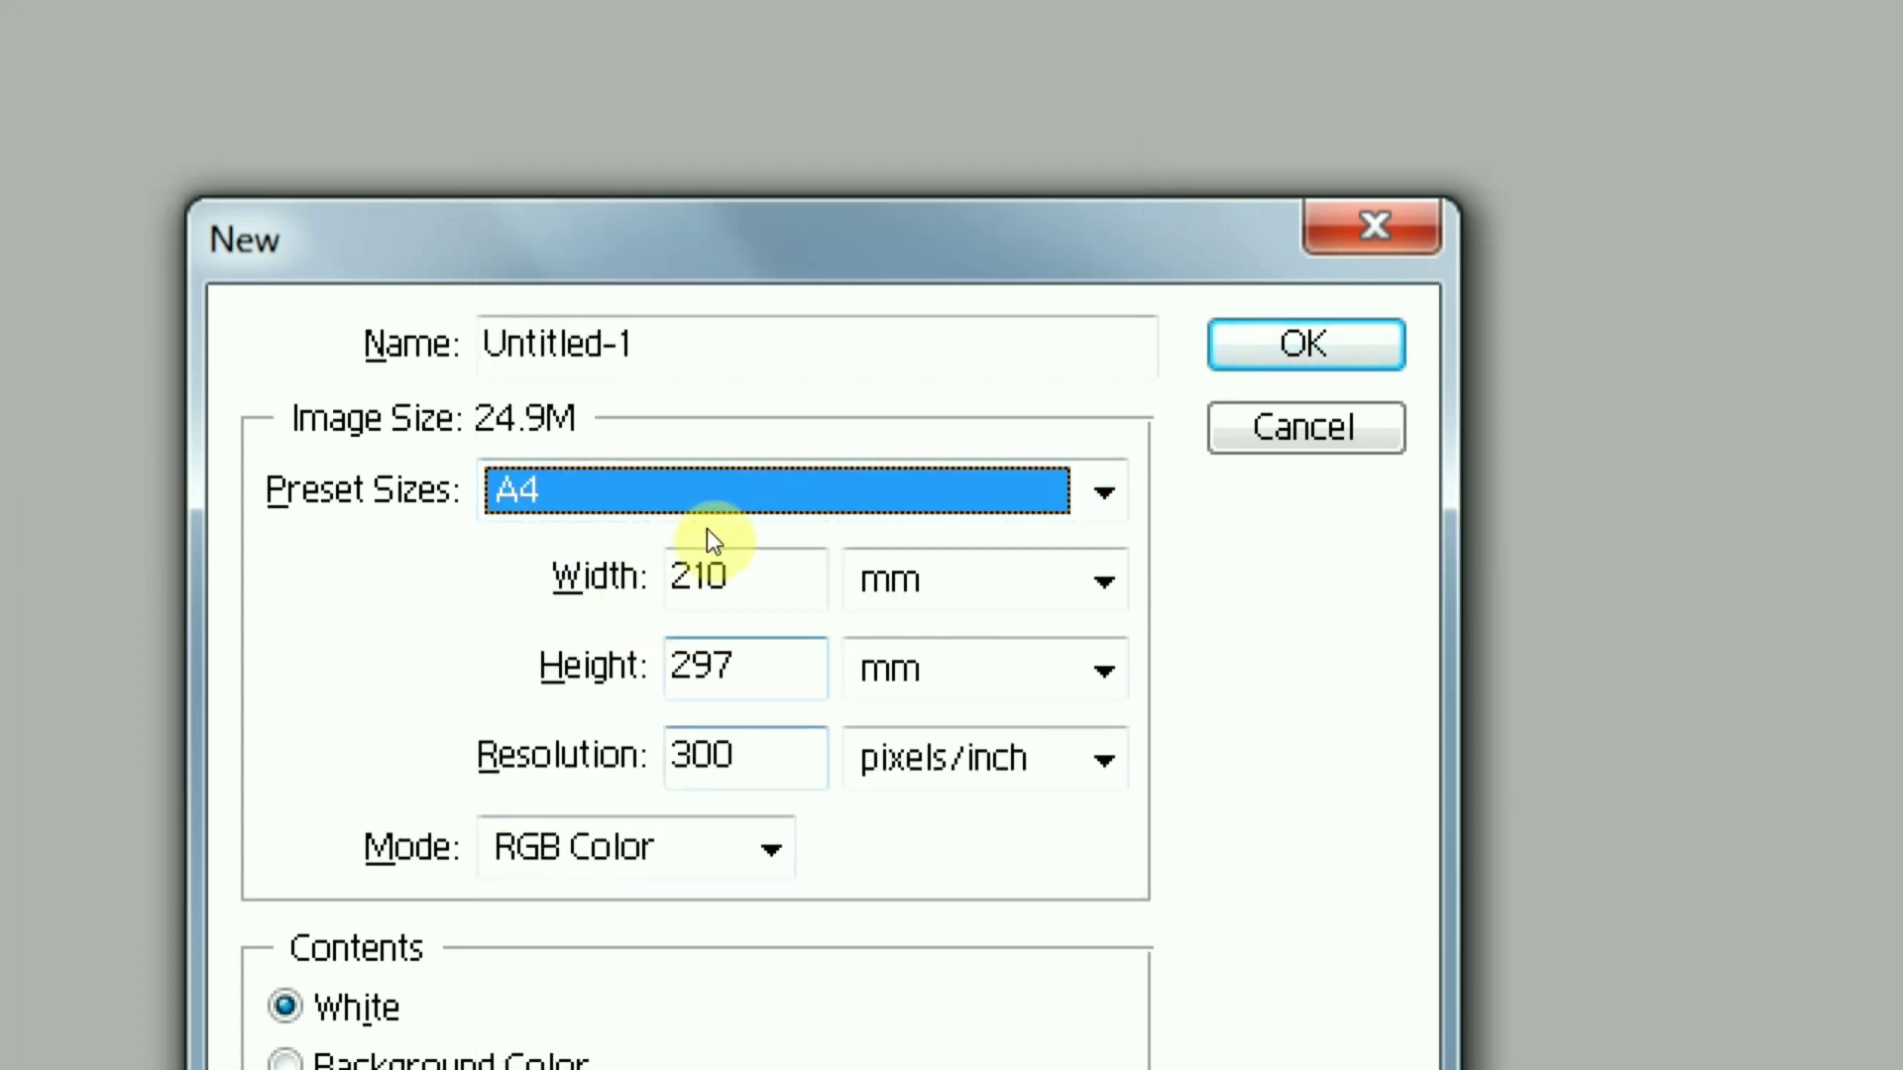
{"action": "left_click_drag", "start_coordinate": [740, 508], "coordinate": [669, 510]}
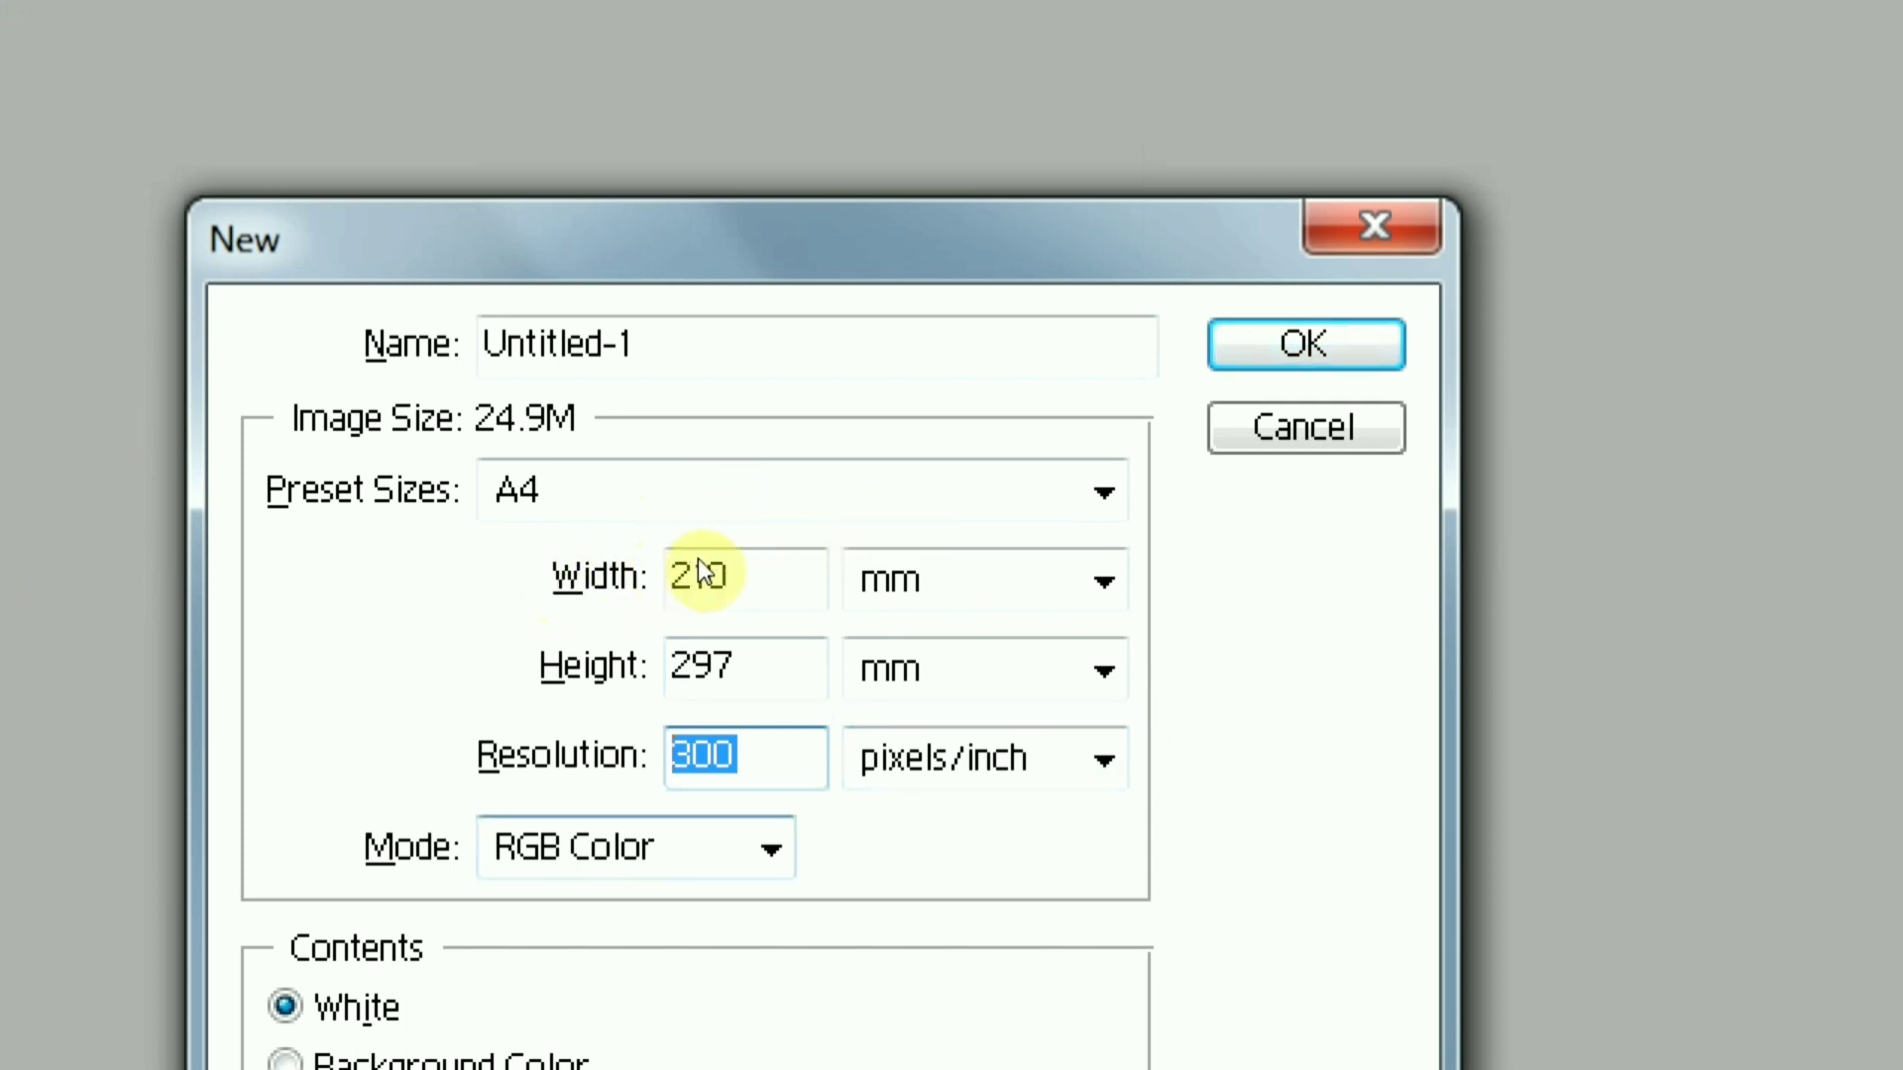
{"action": "key", "text": "Return"}
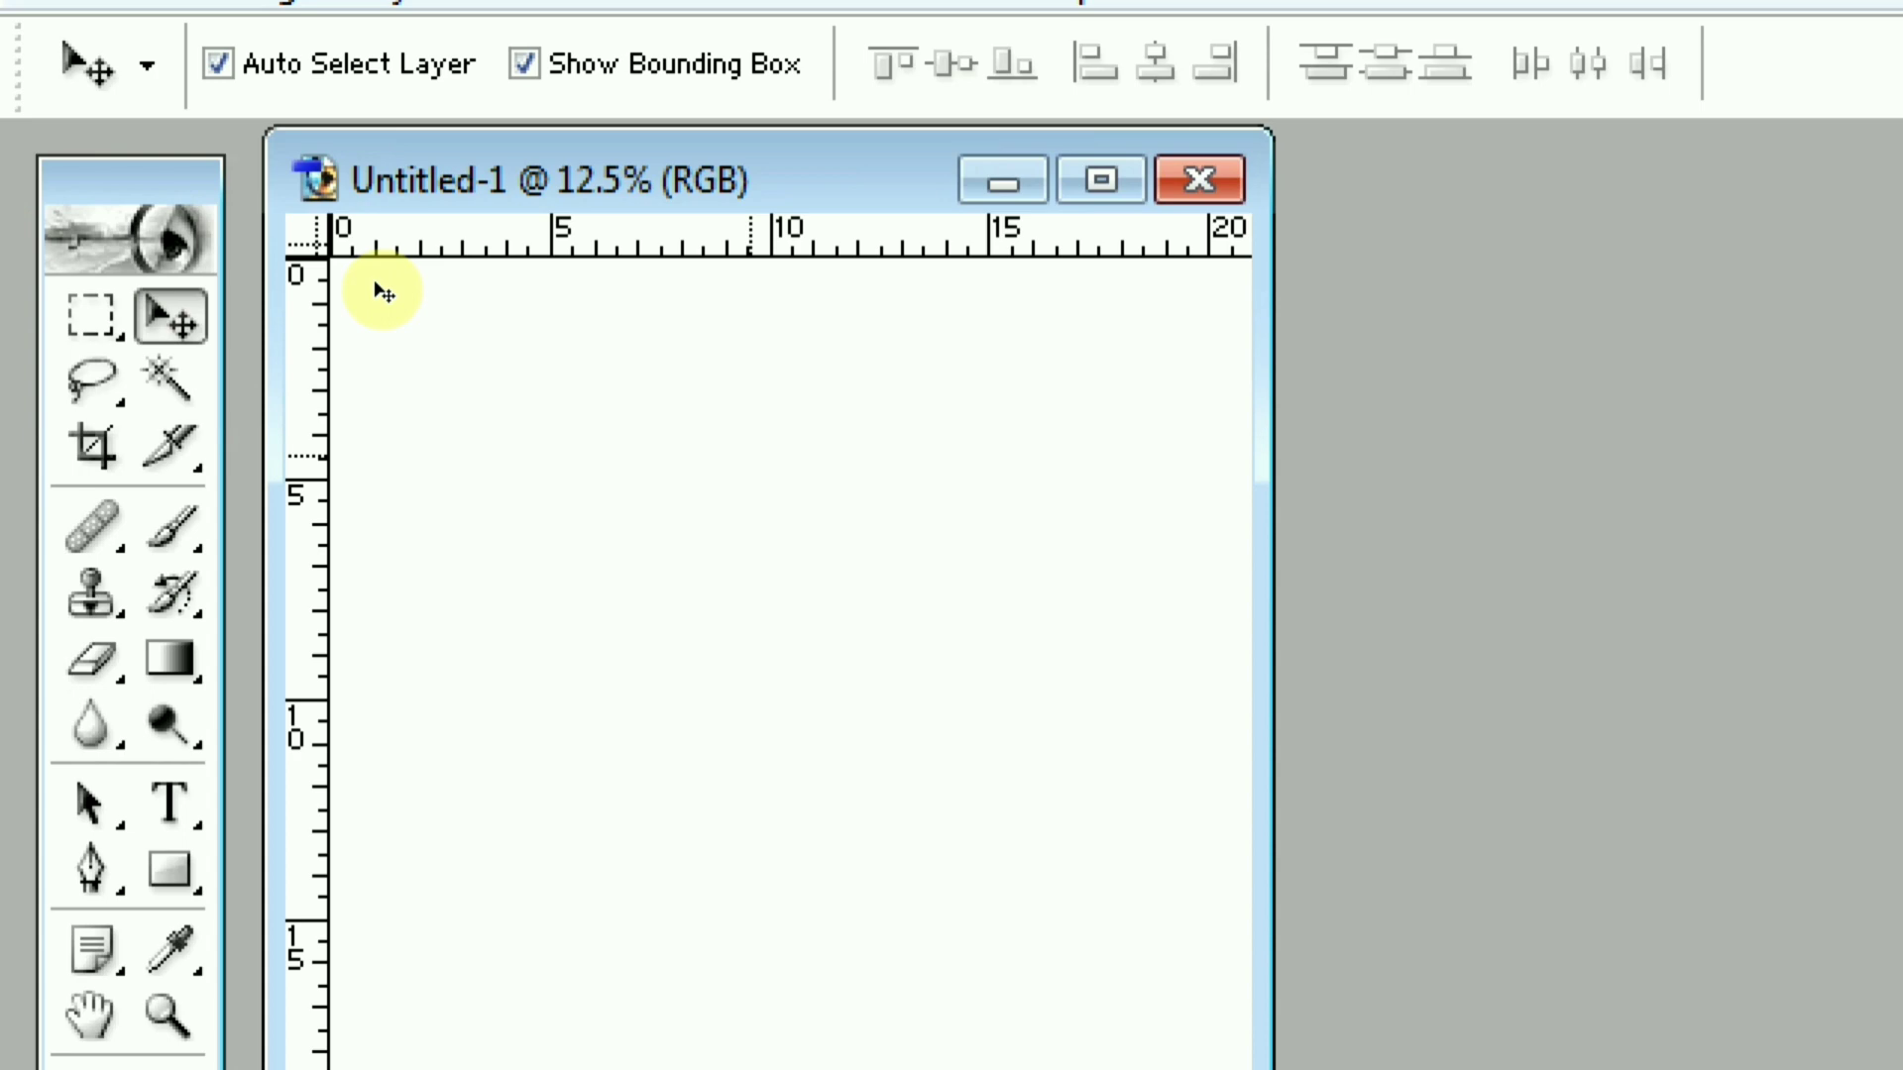
- Open the portrait IMG-20210822-WA0017-01 from the Desktop and place its window beside the blank document
{"action": "key", "text": "ctrl+o"}
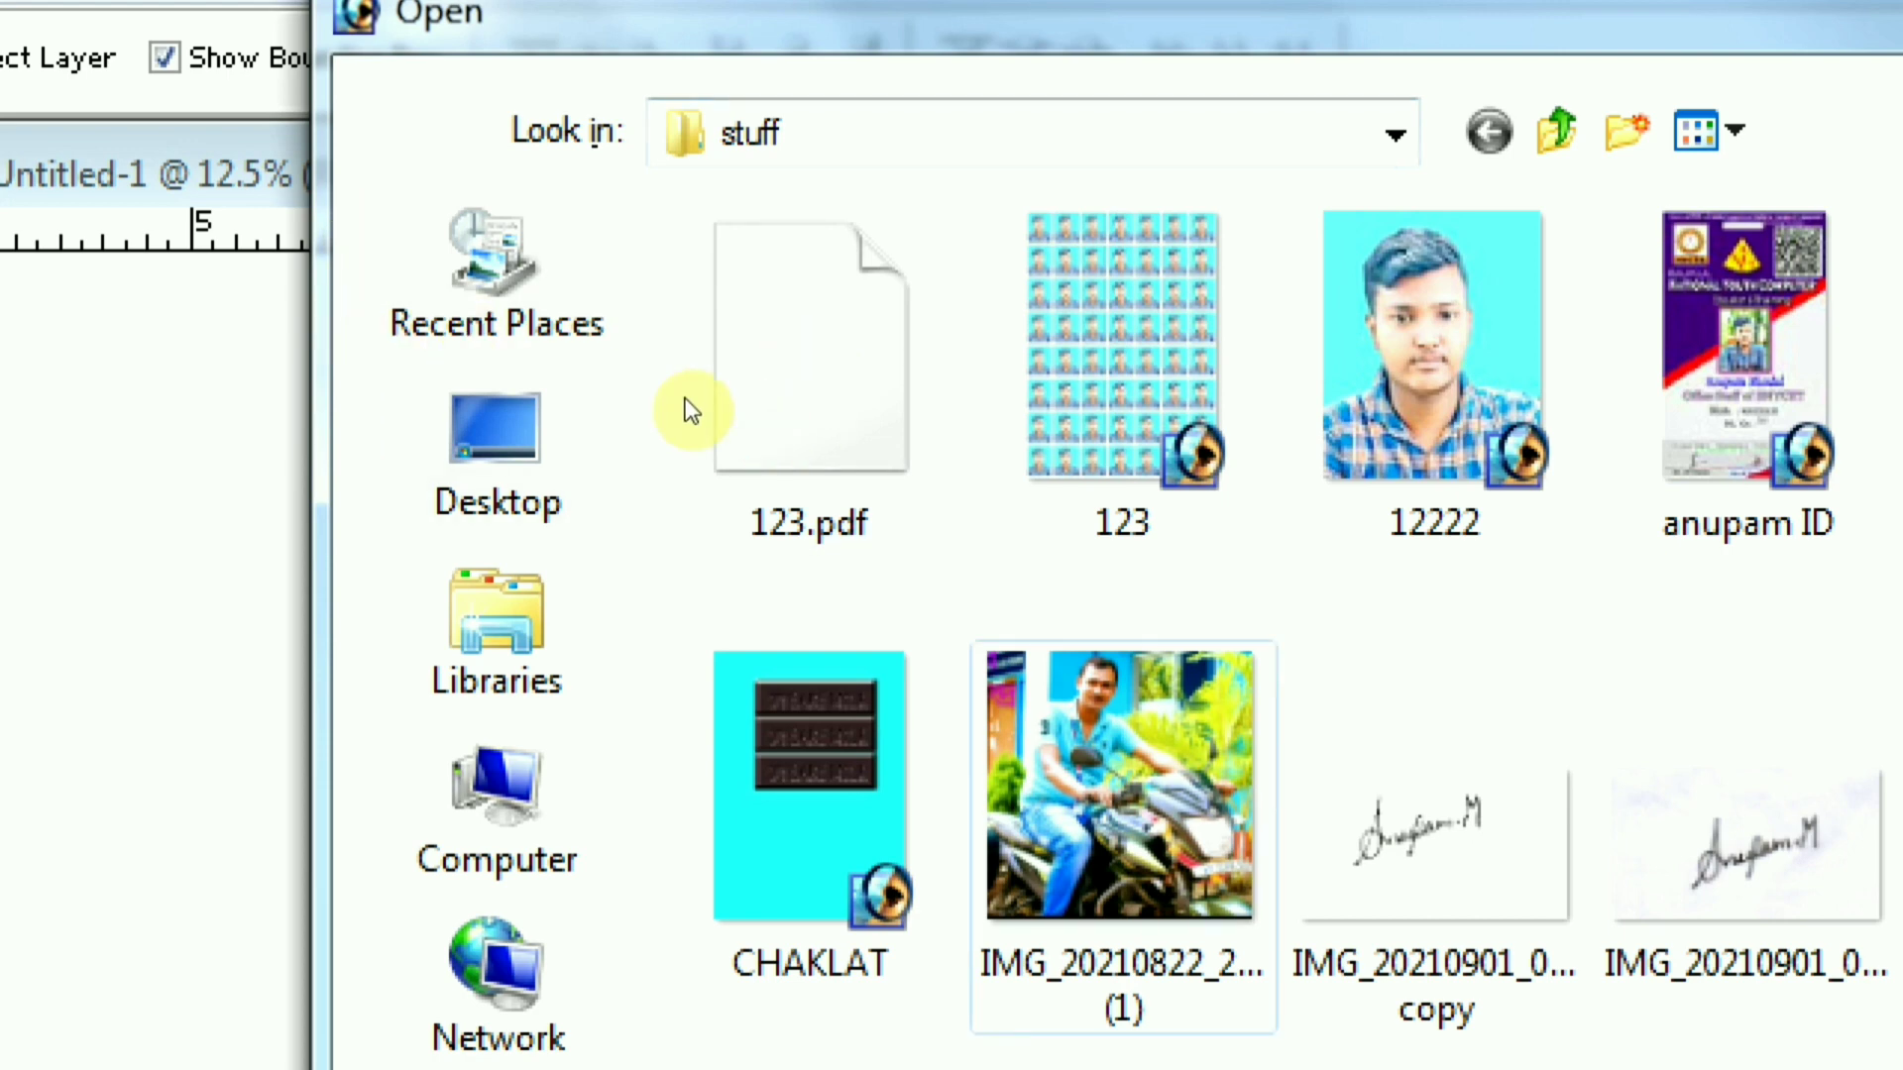
{"action": "left_click", "coordinate": [476, 434]}
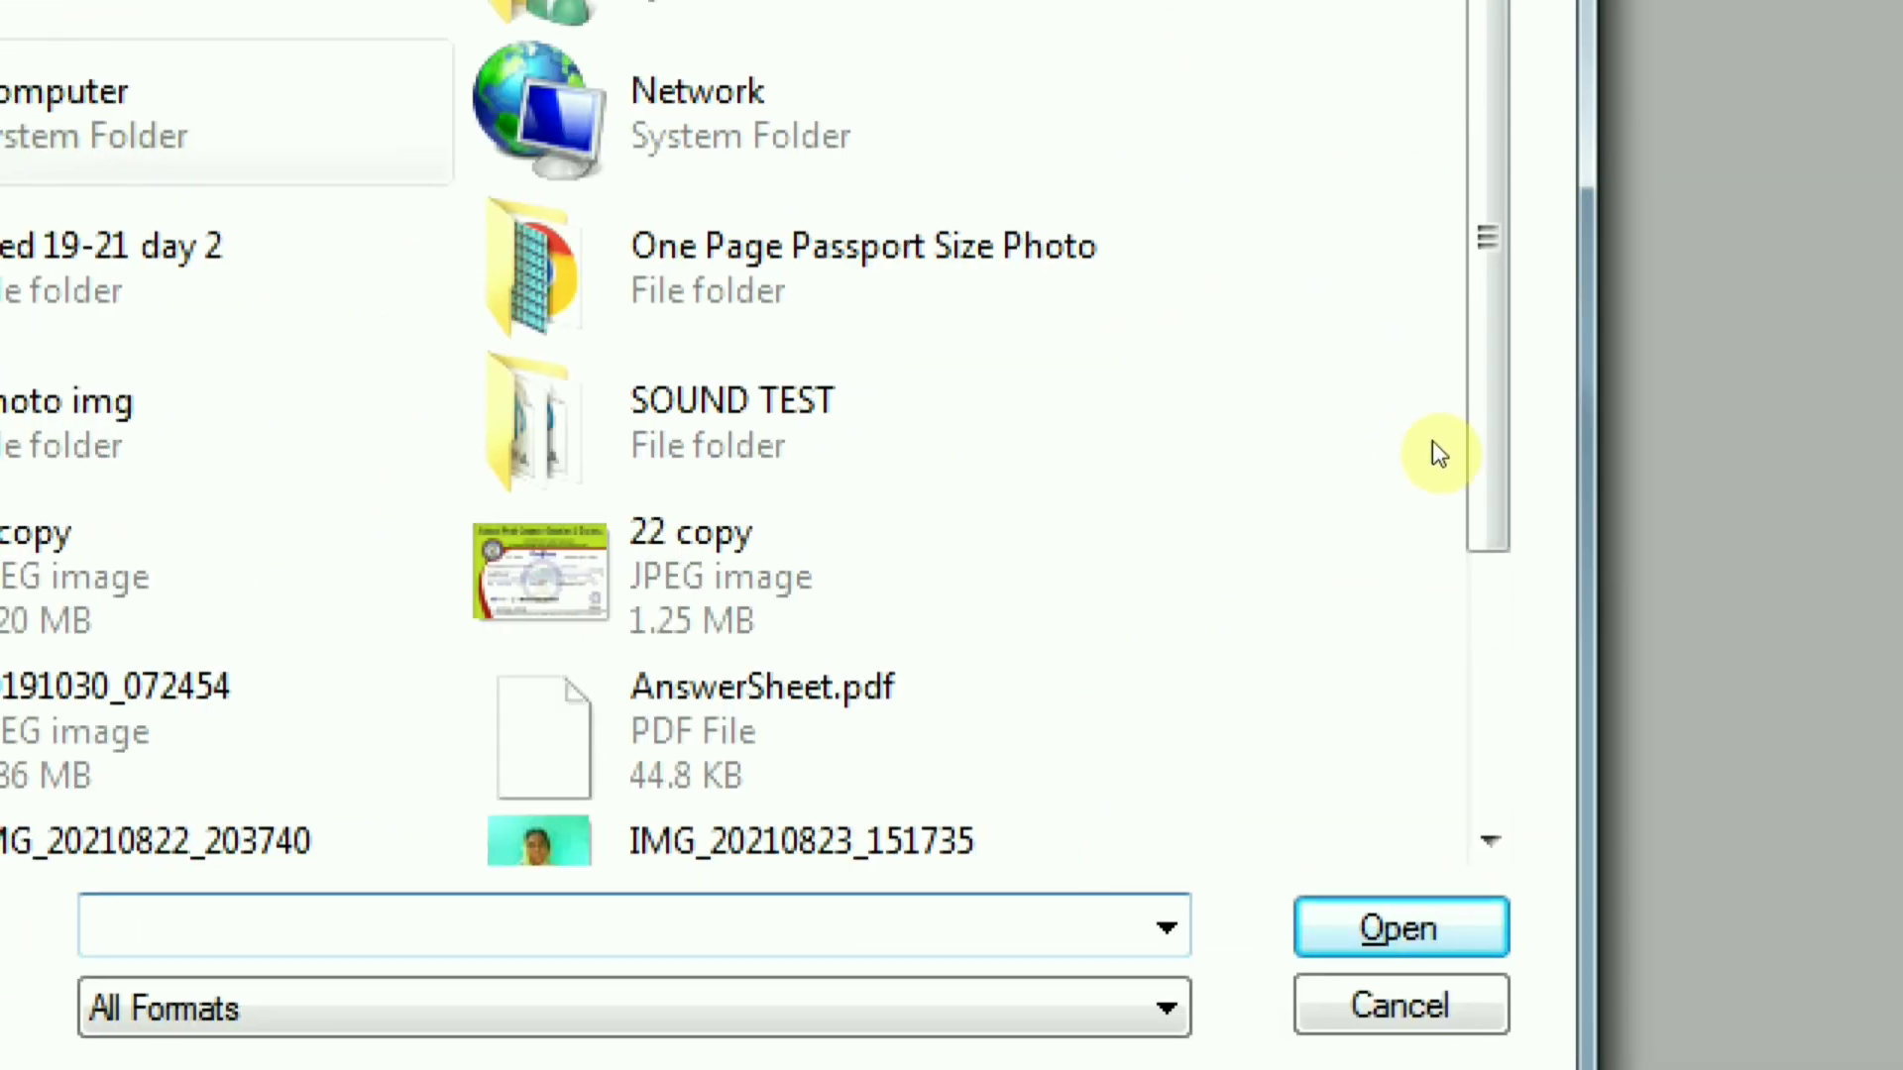
{"action": "scroll", "coordinate": [1342, 446], "scroll_direction": "down", "scroll_amount": 3}
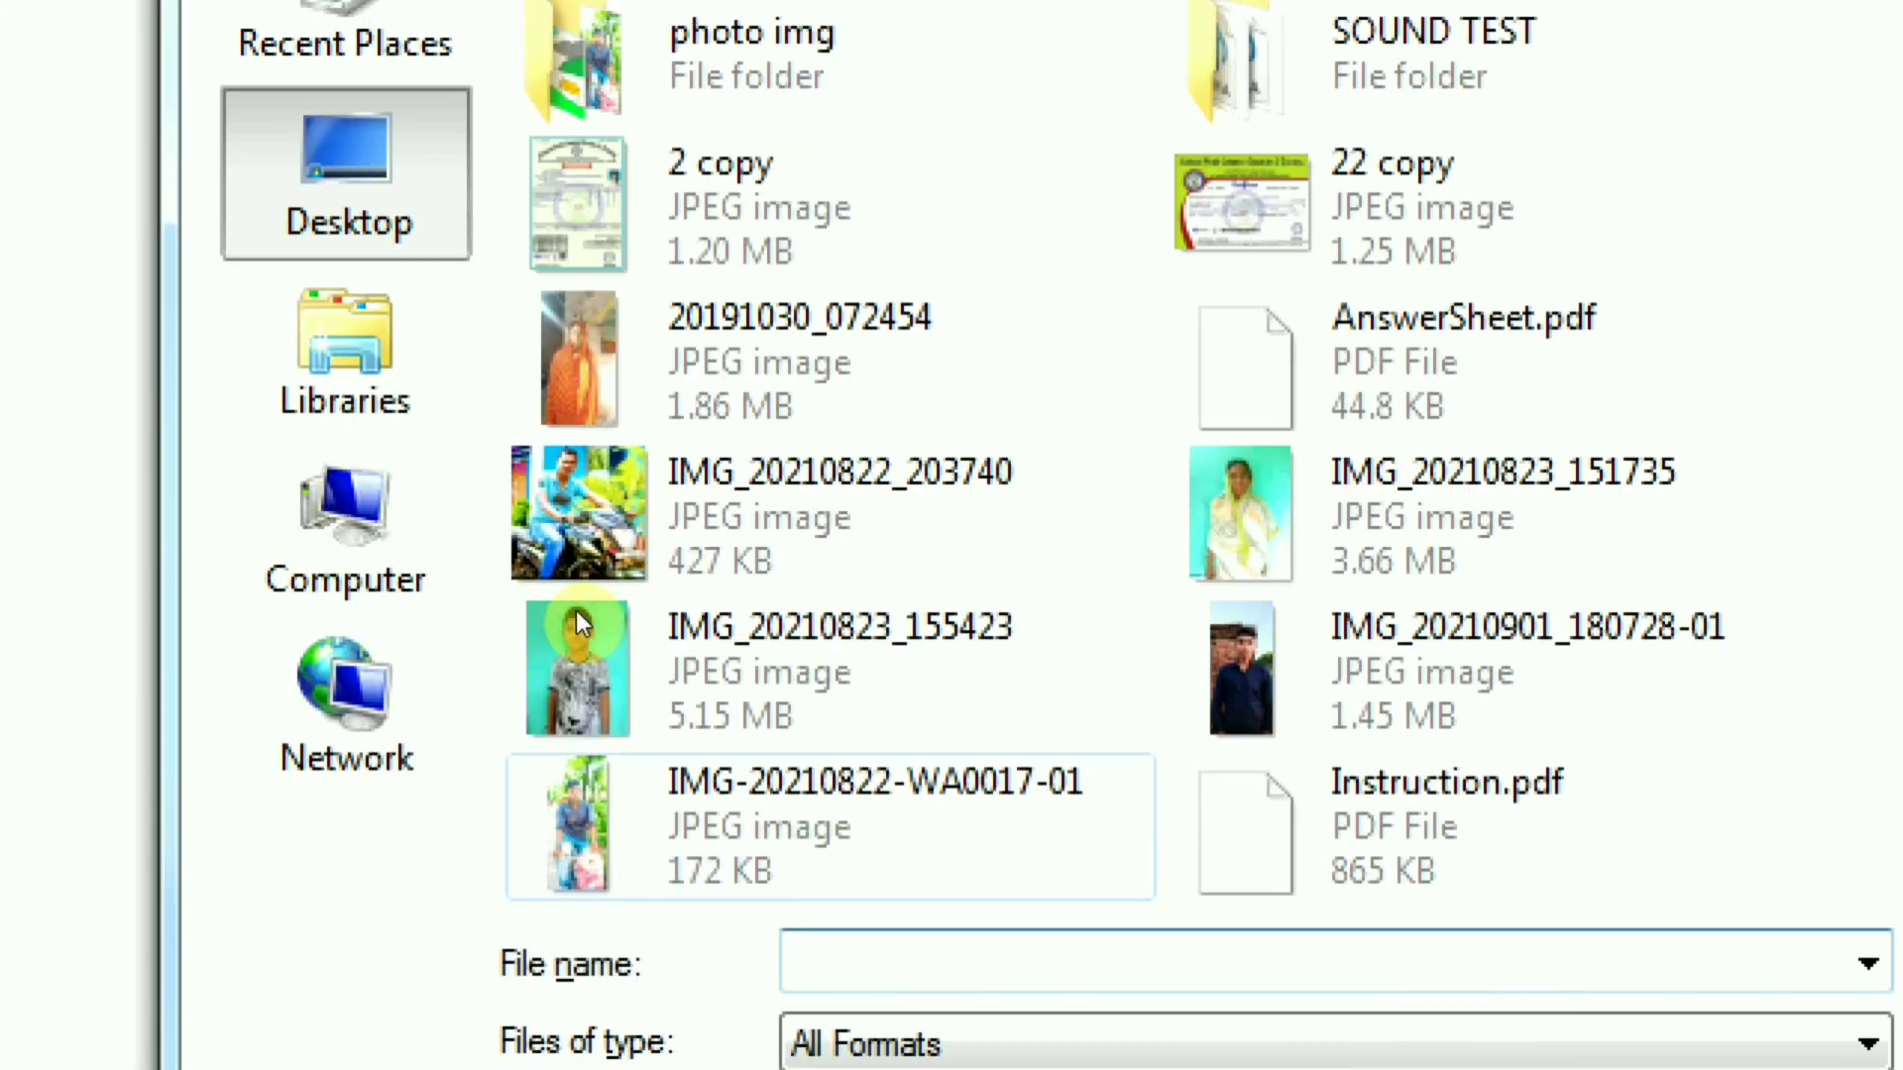
{"action": "left_click", "coordinate": [216, 815]}
{"action": "double_click", "coordinate": [558, 610]}
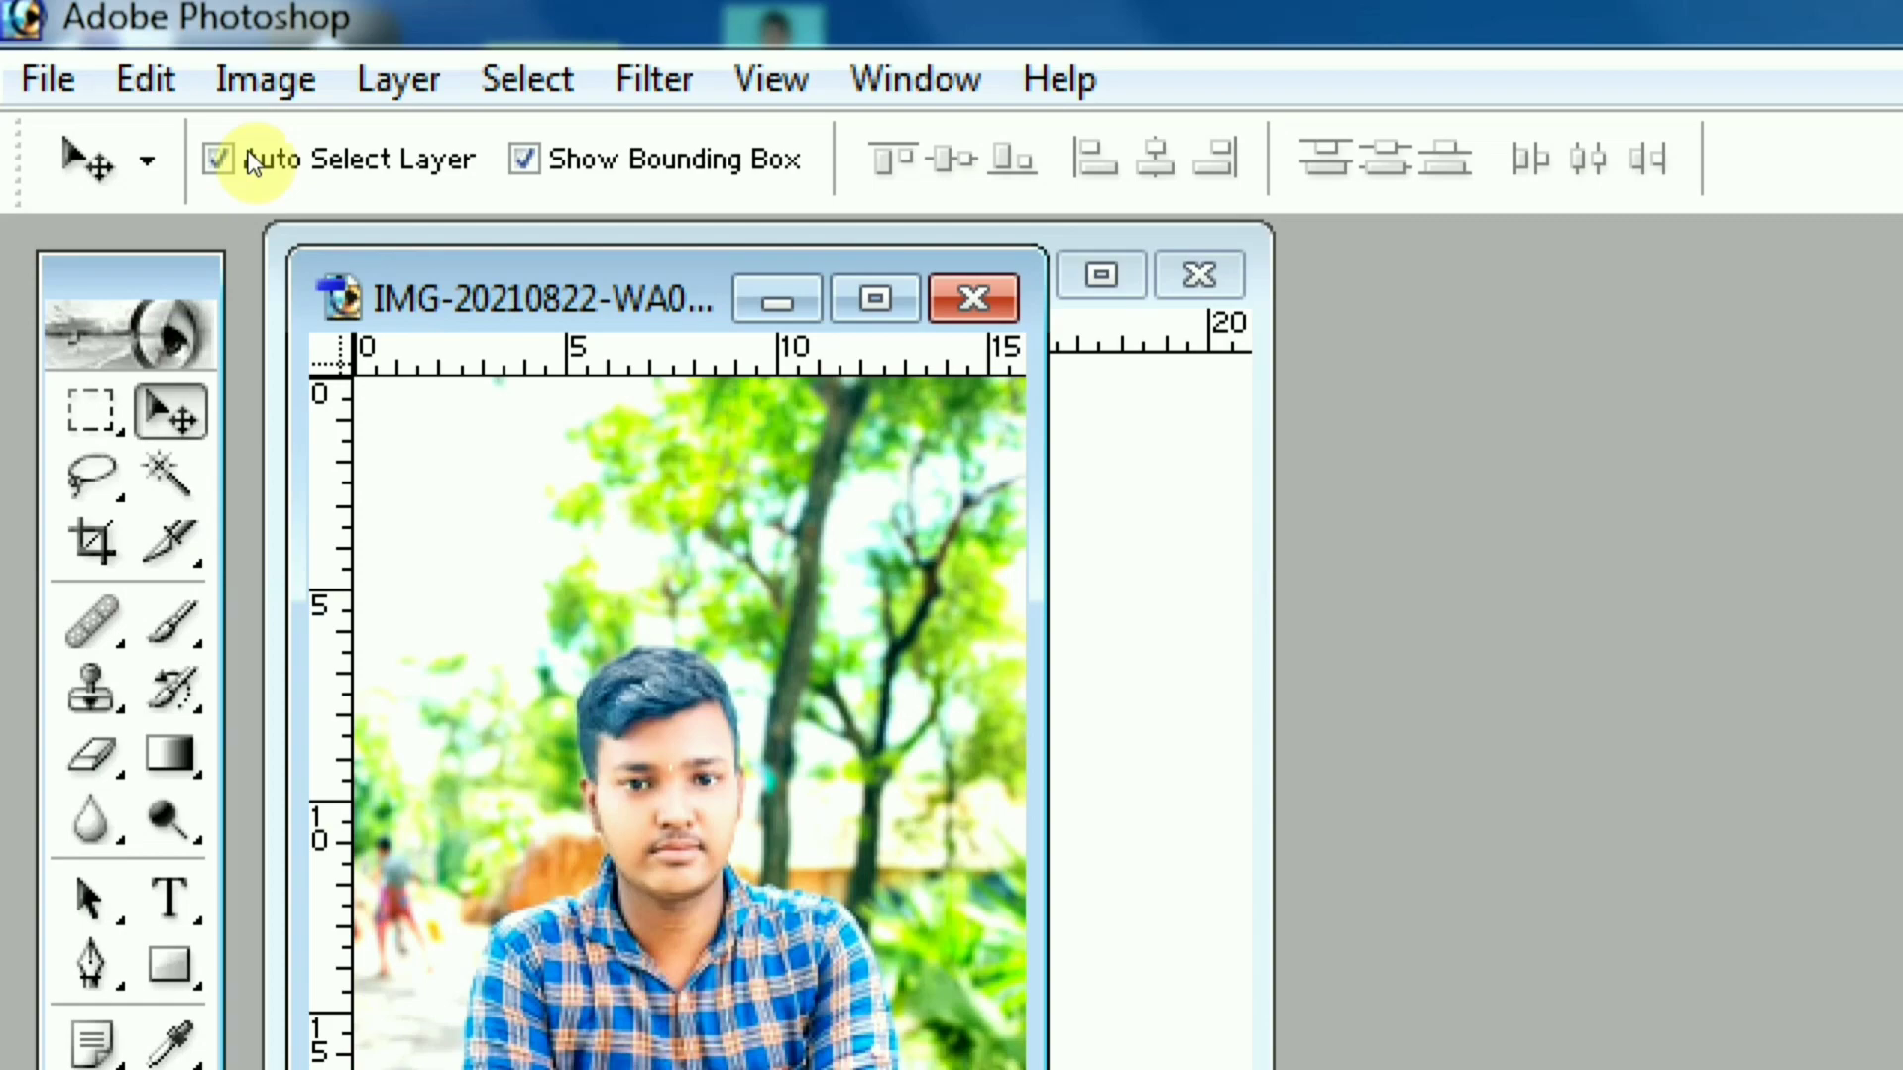
{"action": "left_click_drag", "start_coordinate": [520, 307], "coordinate": [1100, 237]}
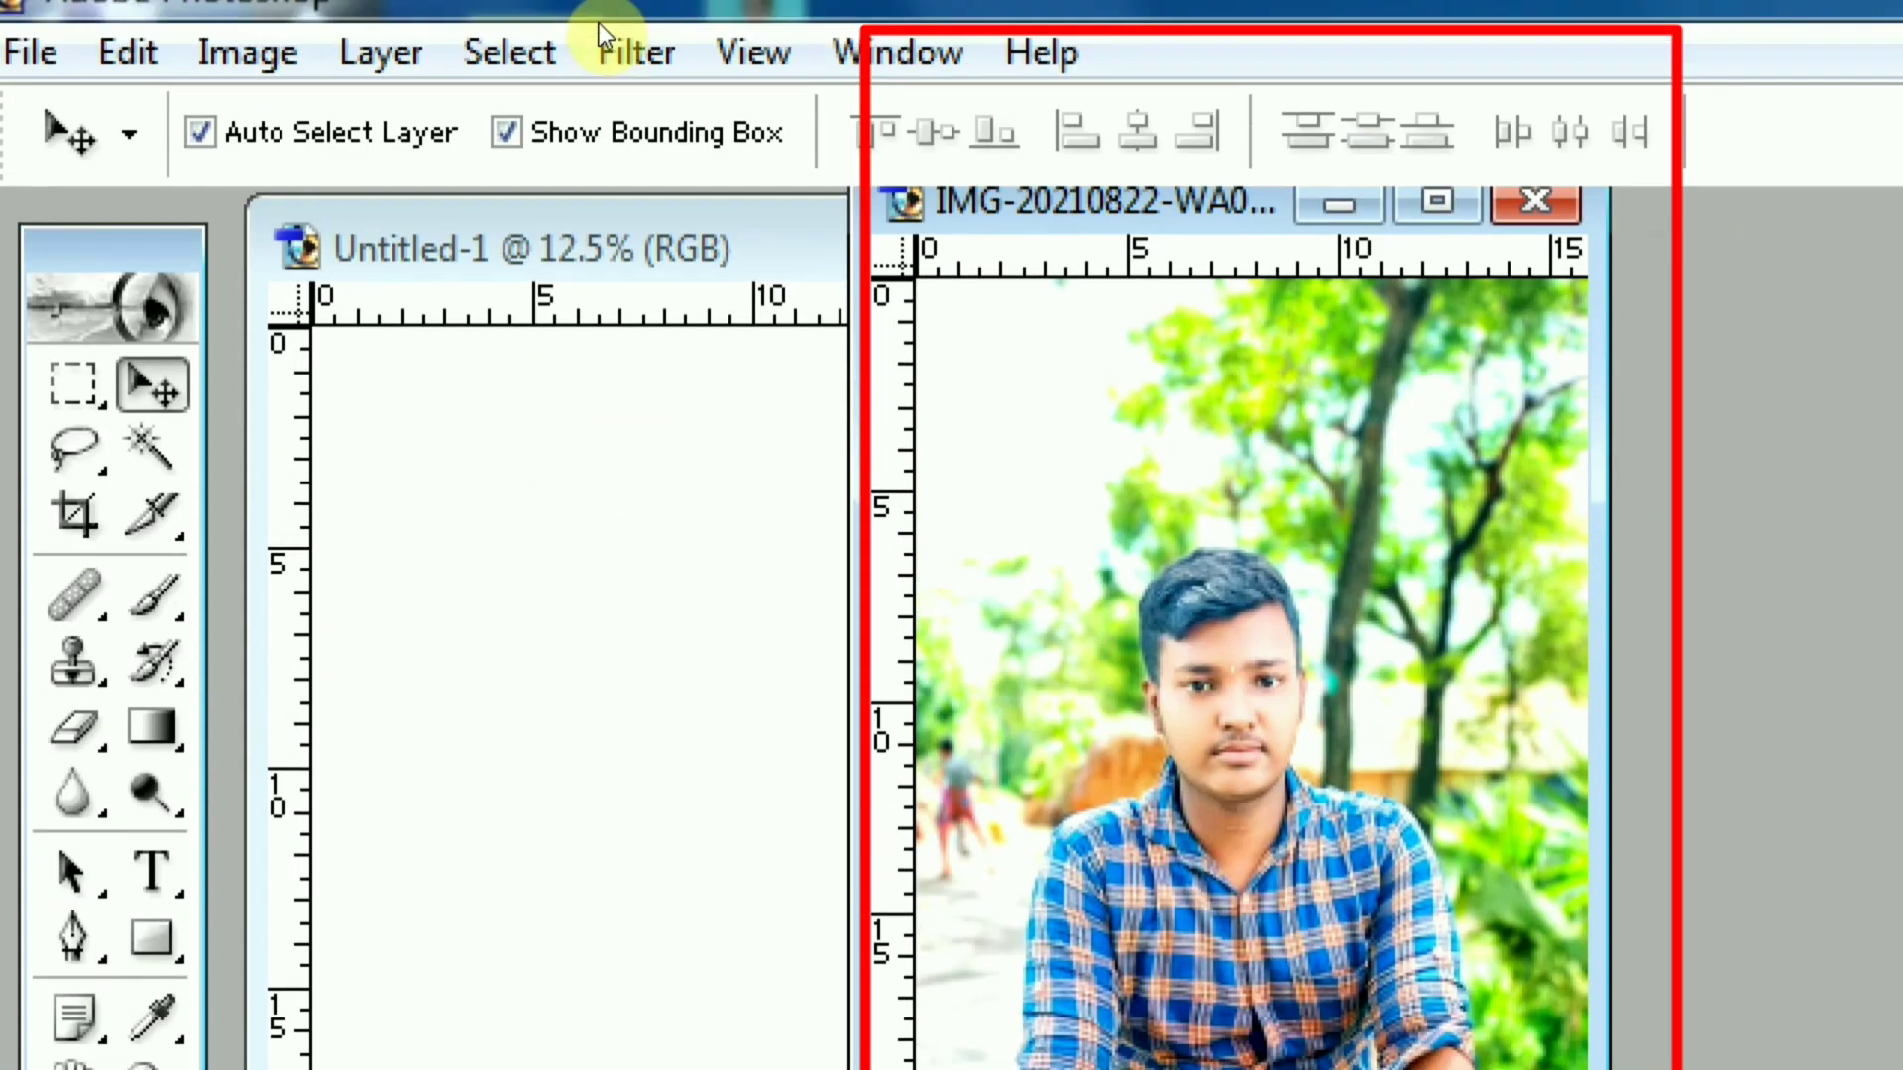
- Duplicate the opened portrait as a separate image named 22222222
{"action": "left_click", "coordinate": [537, 202]}
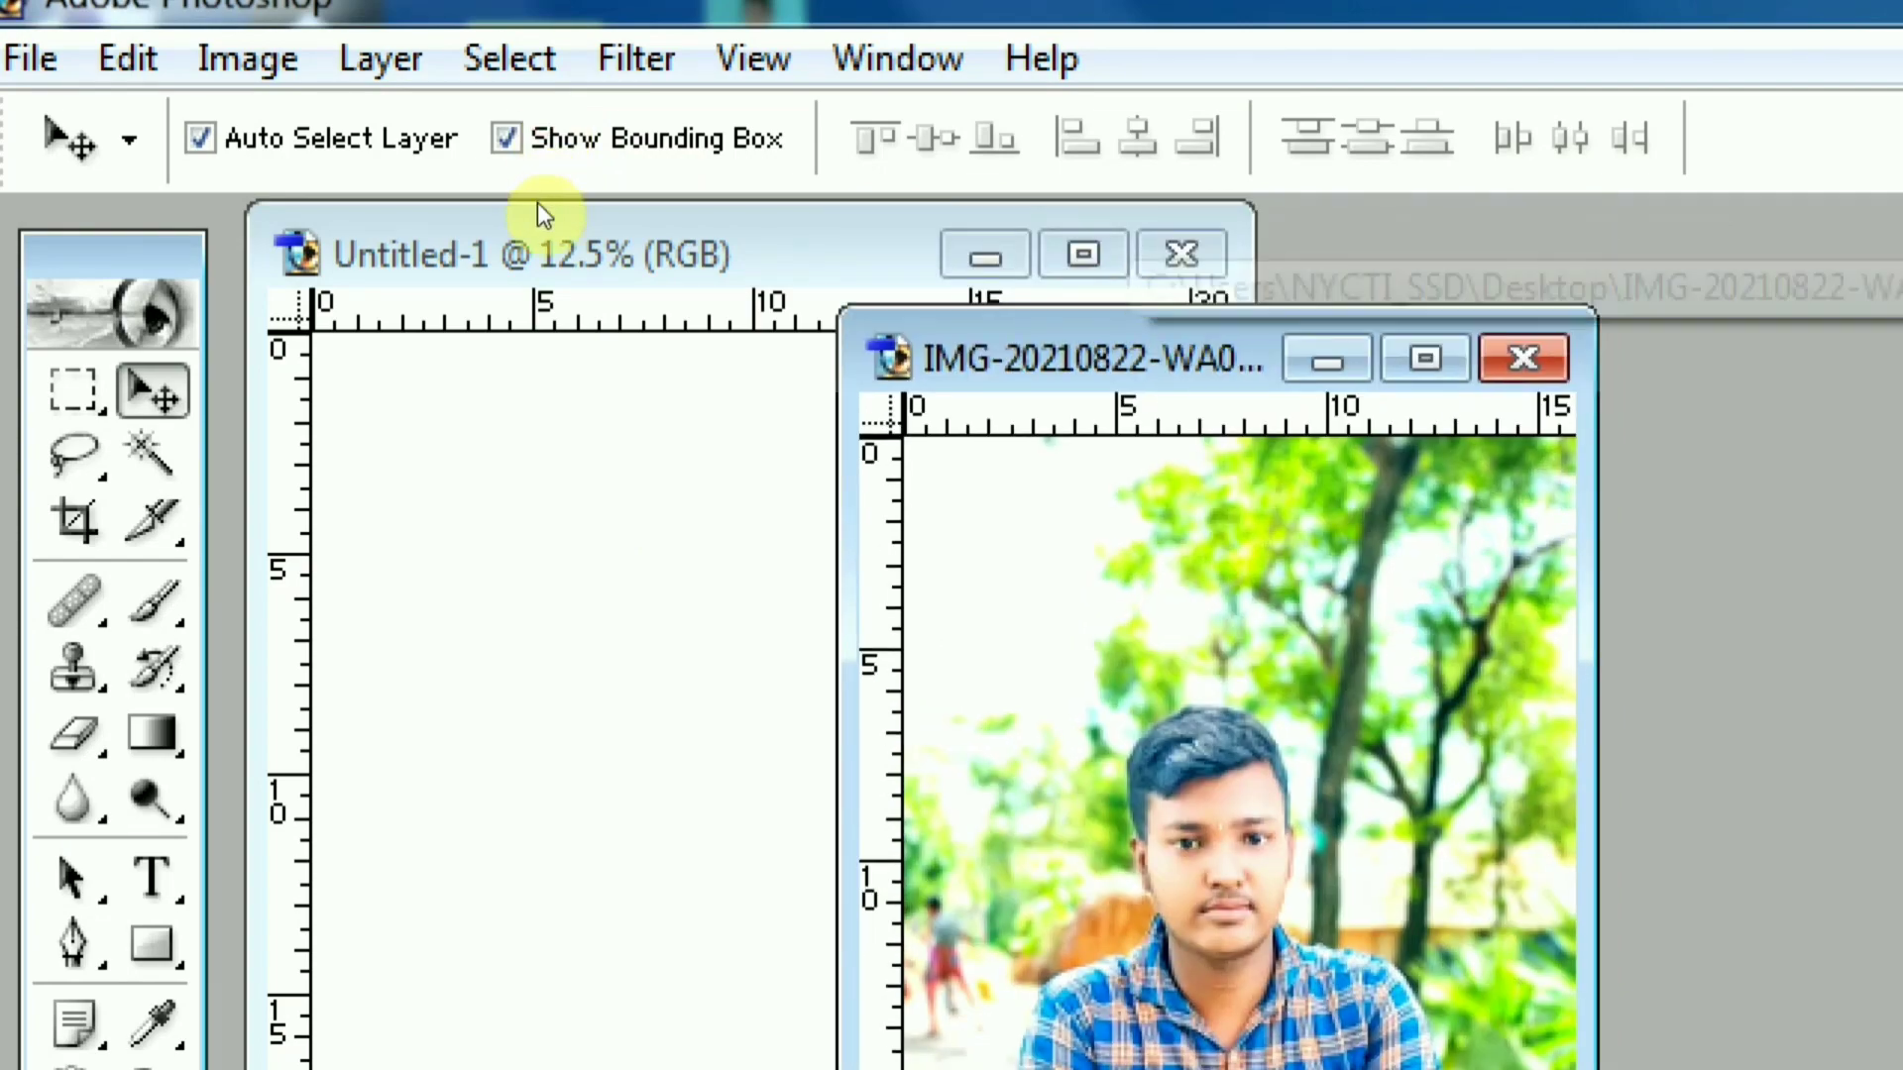
{"action": "right_click", "coordinate": [537, 200]}
{"action": "left_click", "coordinate": [656, 218]}
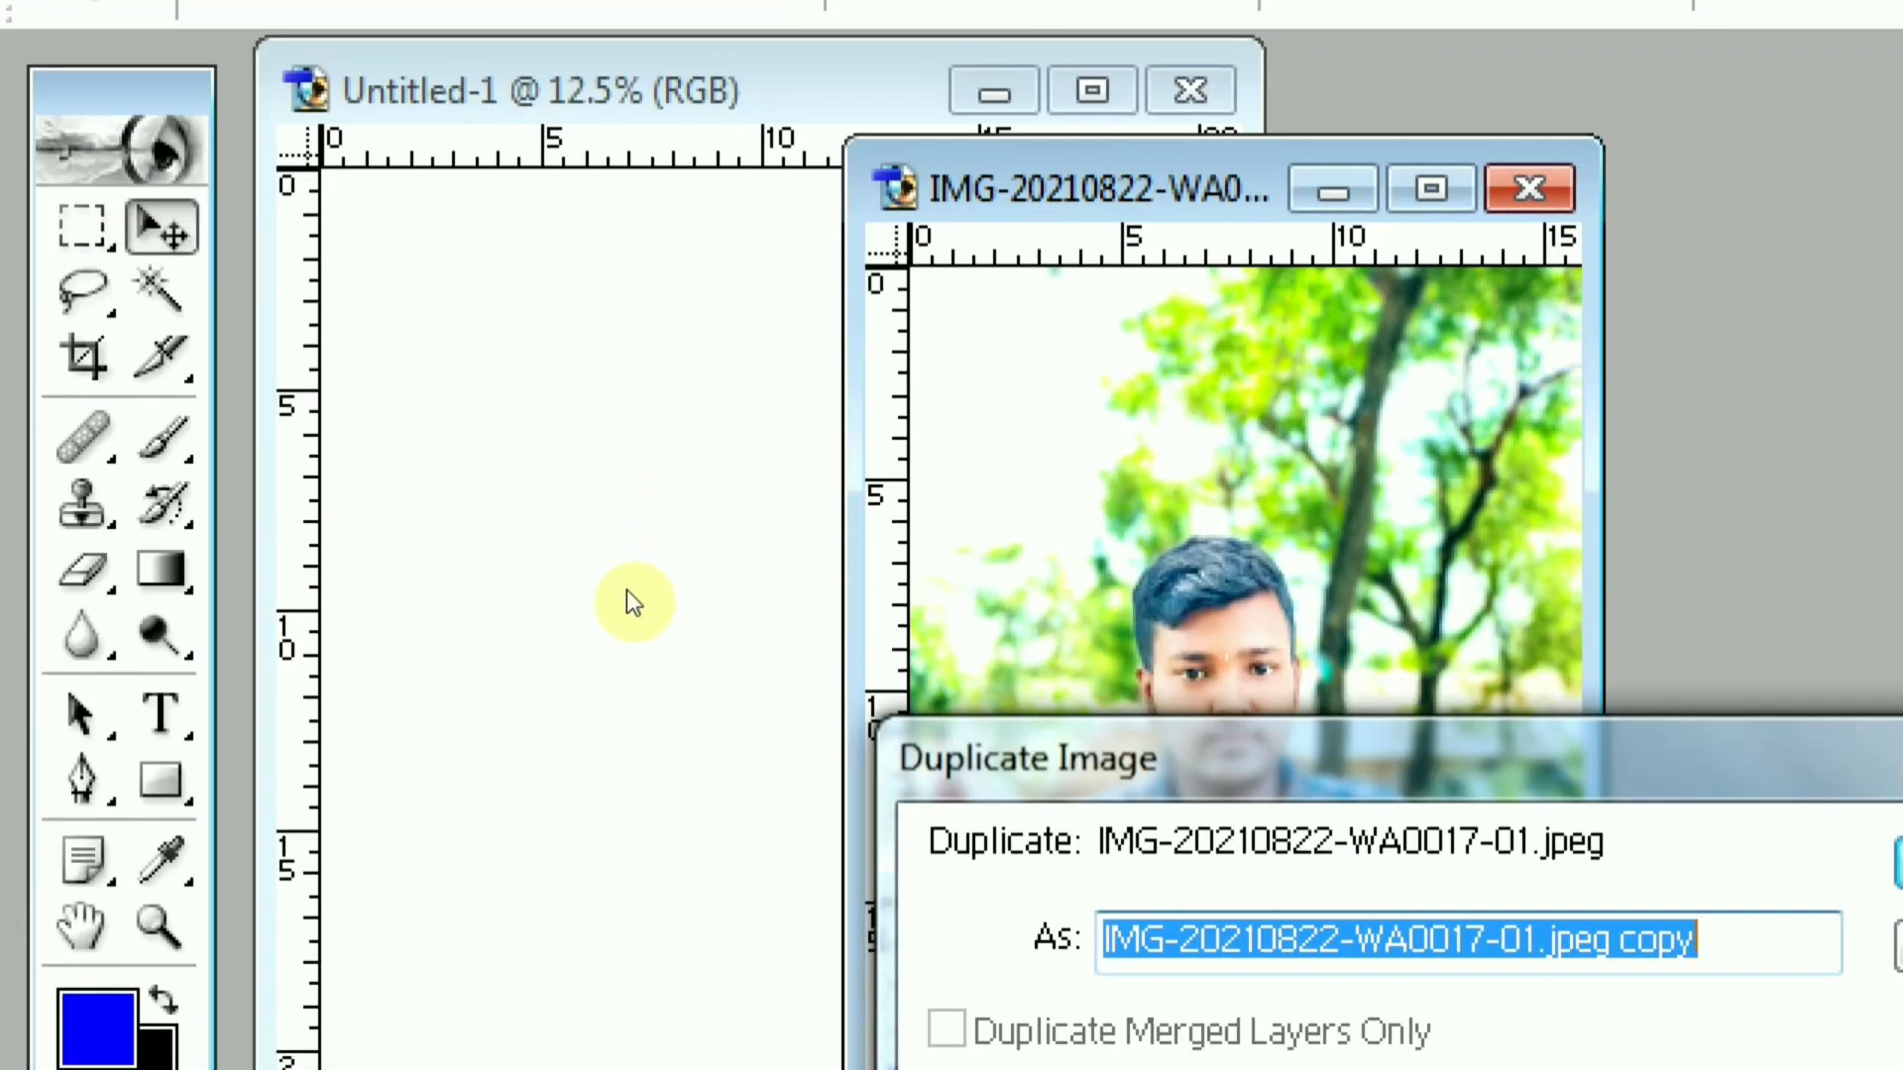
{"action": "type", "text": "22222222"}
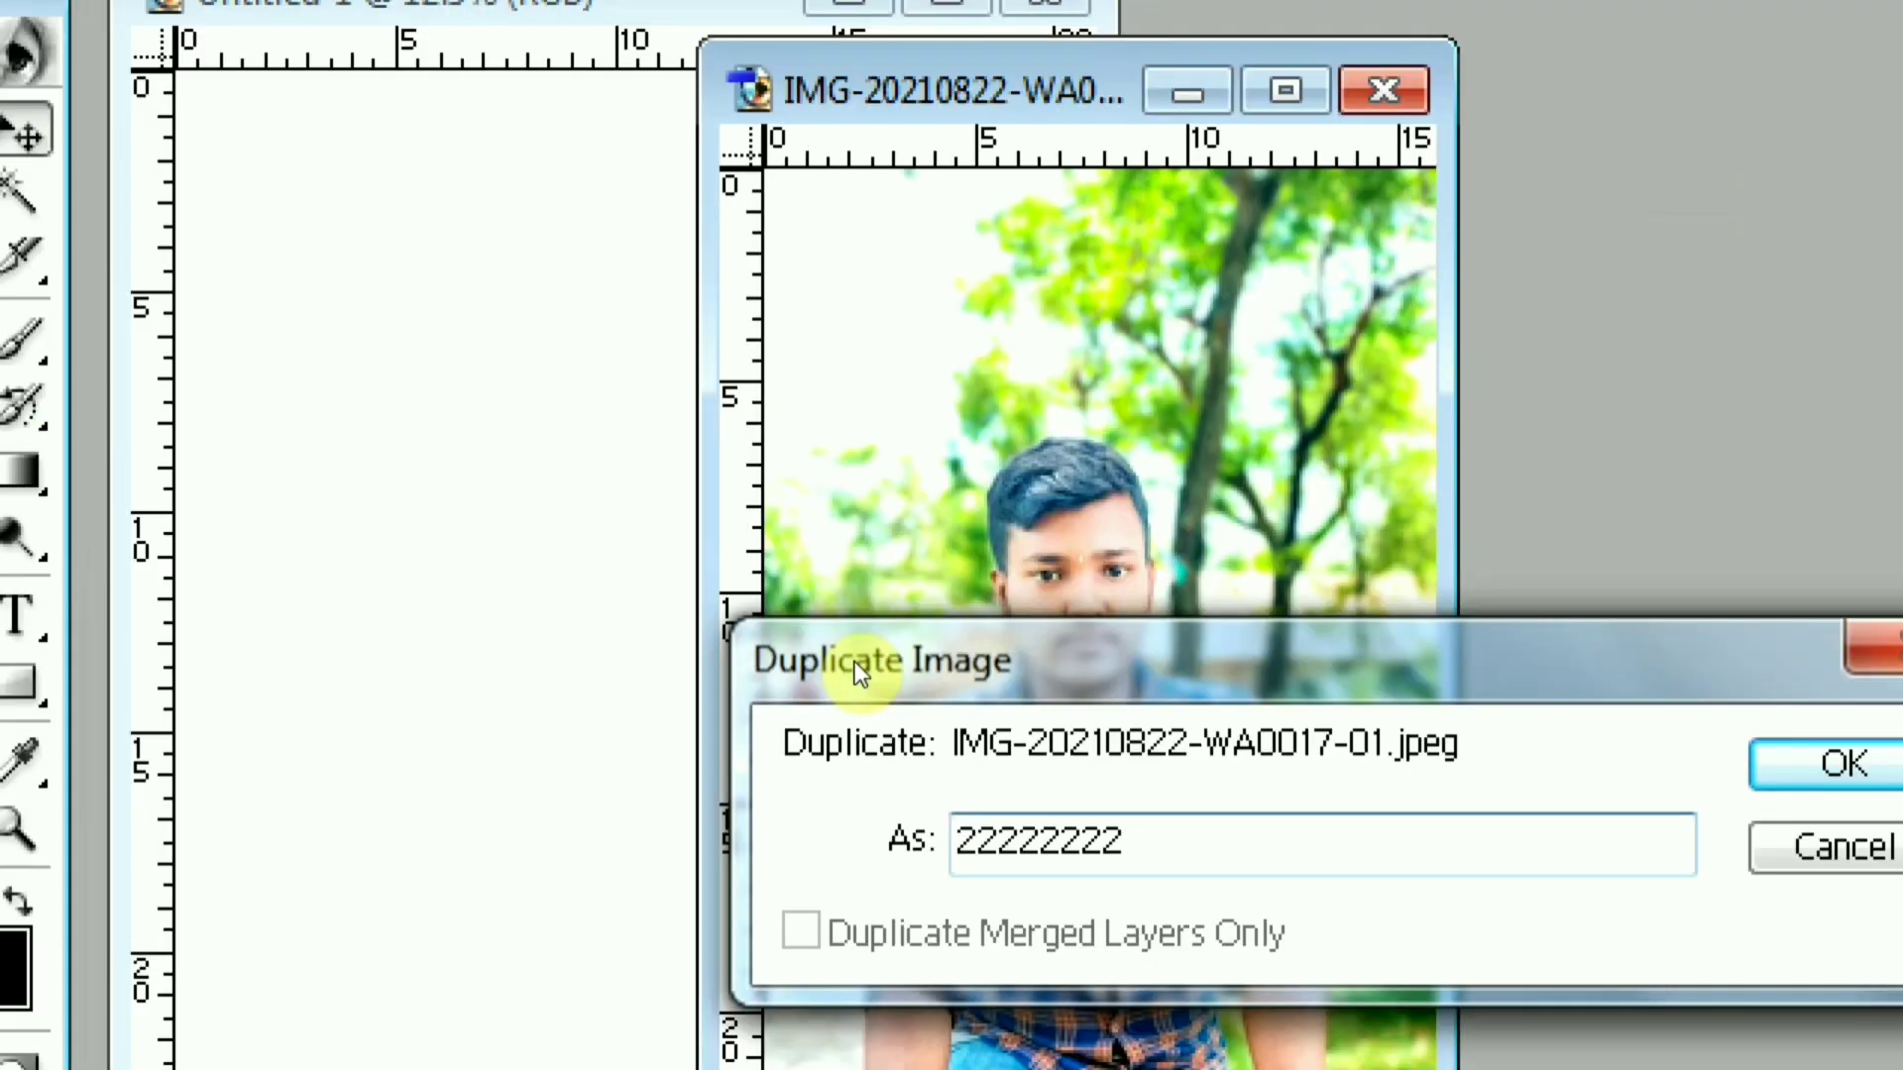
{"action": "key", "text": "Return"}
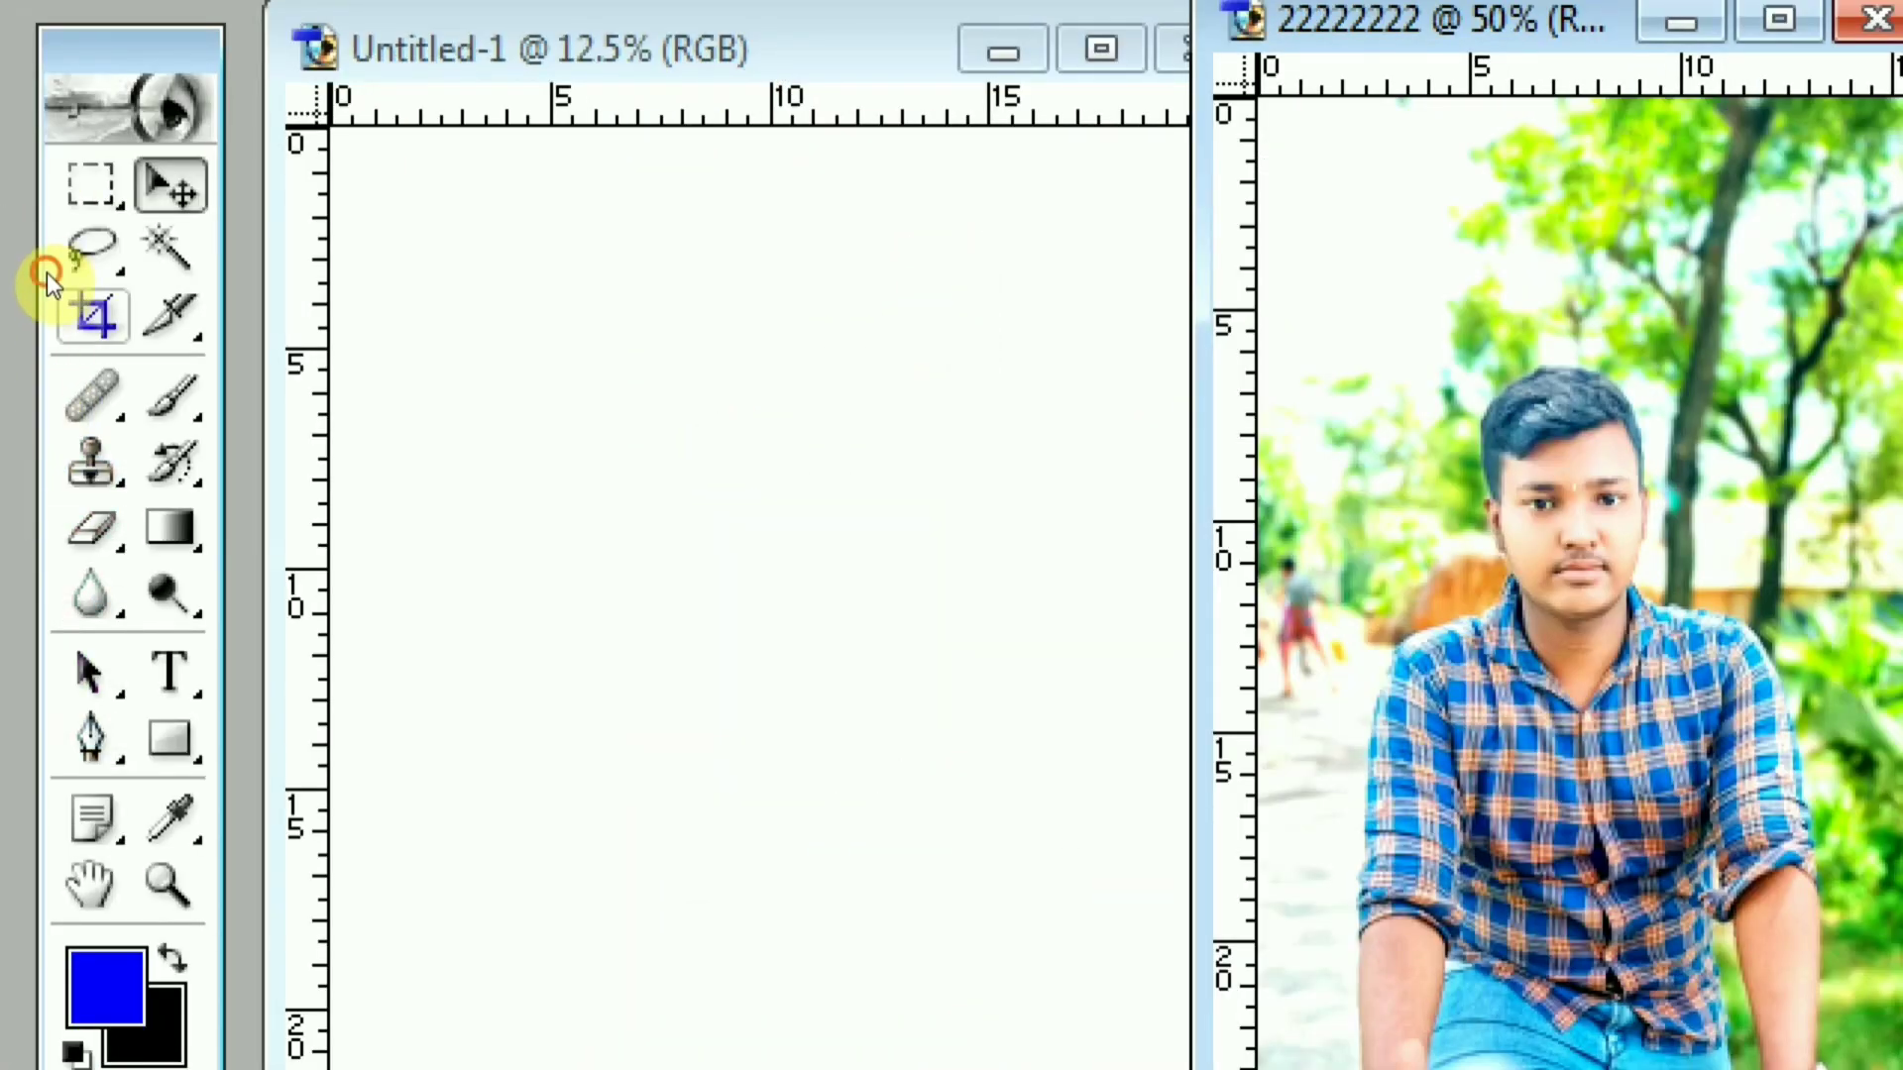
- Set up the Crop tool for 2.7 cm width, 3.6 cm height and 300 pixels/inch, with the duplicate portrait active
{"action": "key", "text": "c"}
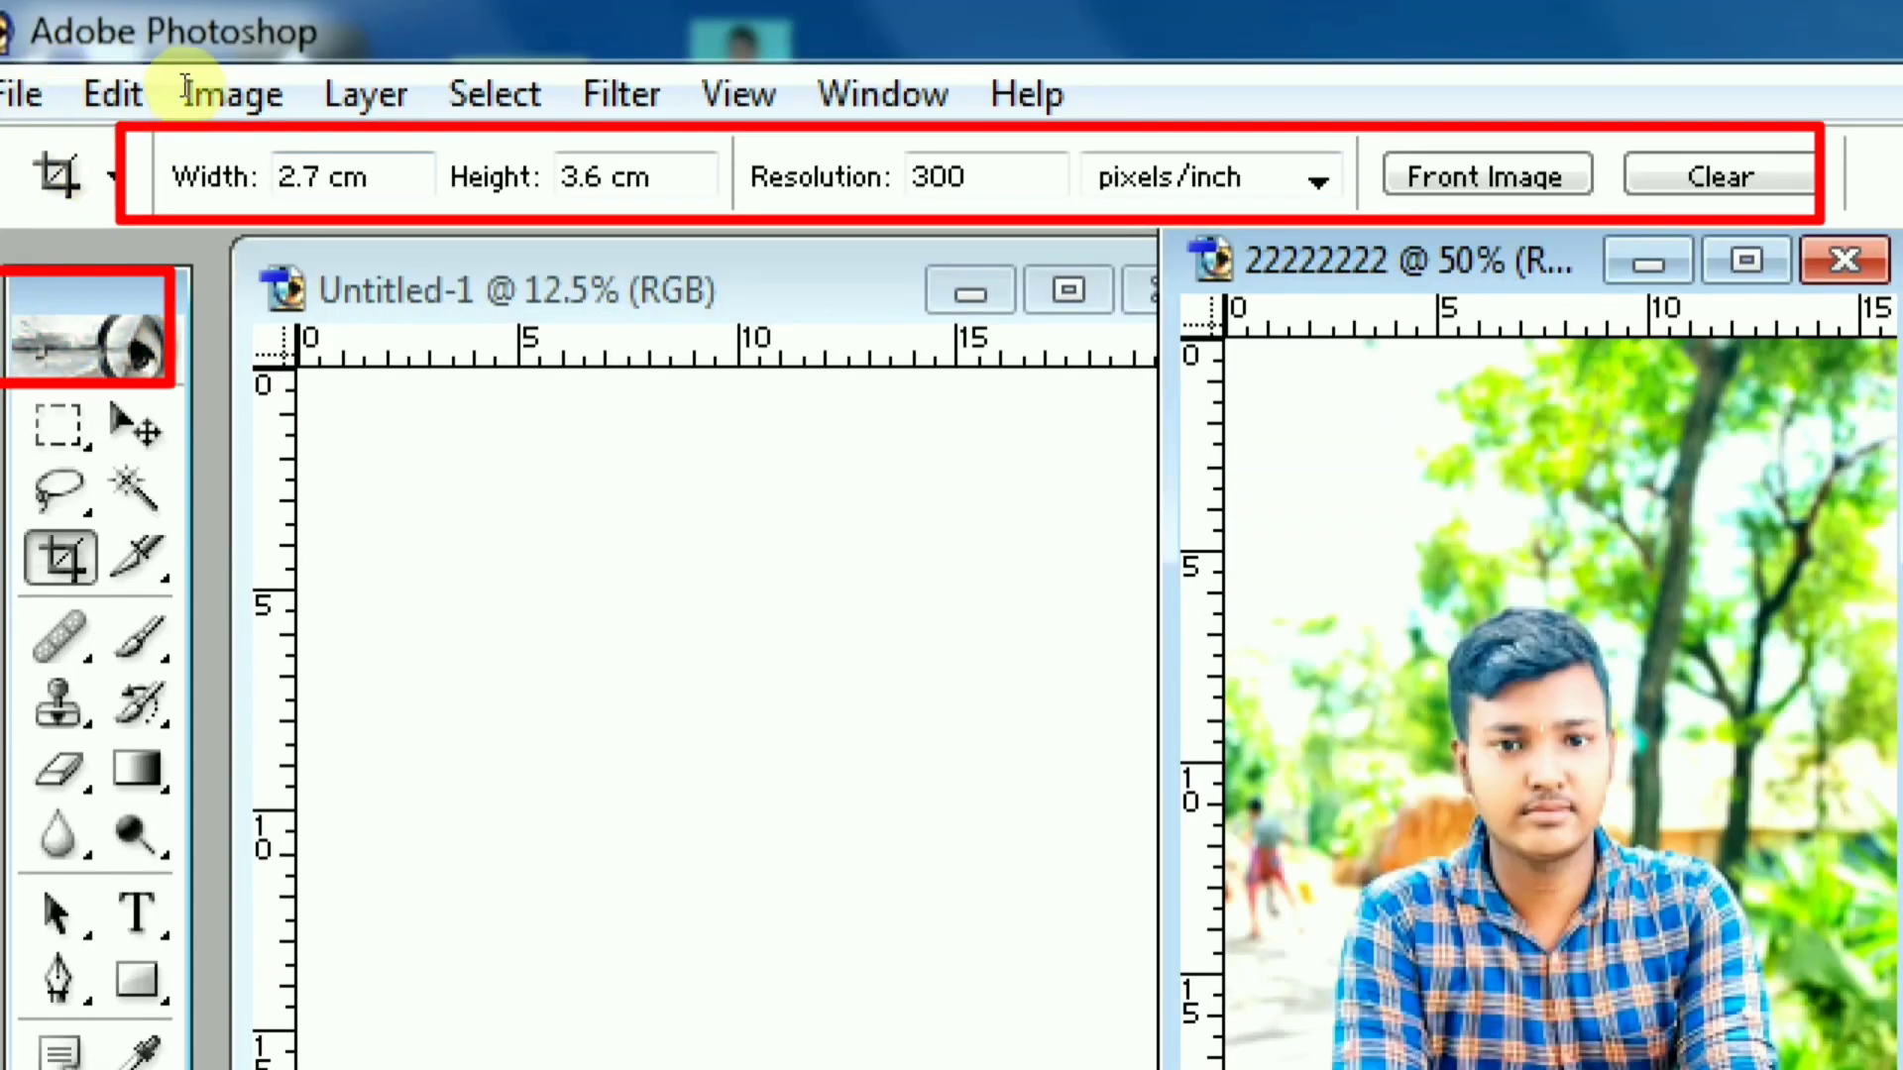
{"action": "mouse_move", "coordinate": [175, 84]}
{"action": "left_mouse_down"}
{"action": "mouse_move", "coordinate": [140, 85]}
{"action": "mouse_move", "coordinate": [172, 95]}
{"action": "left_mouse_up"}
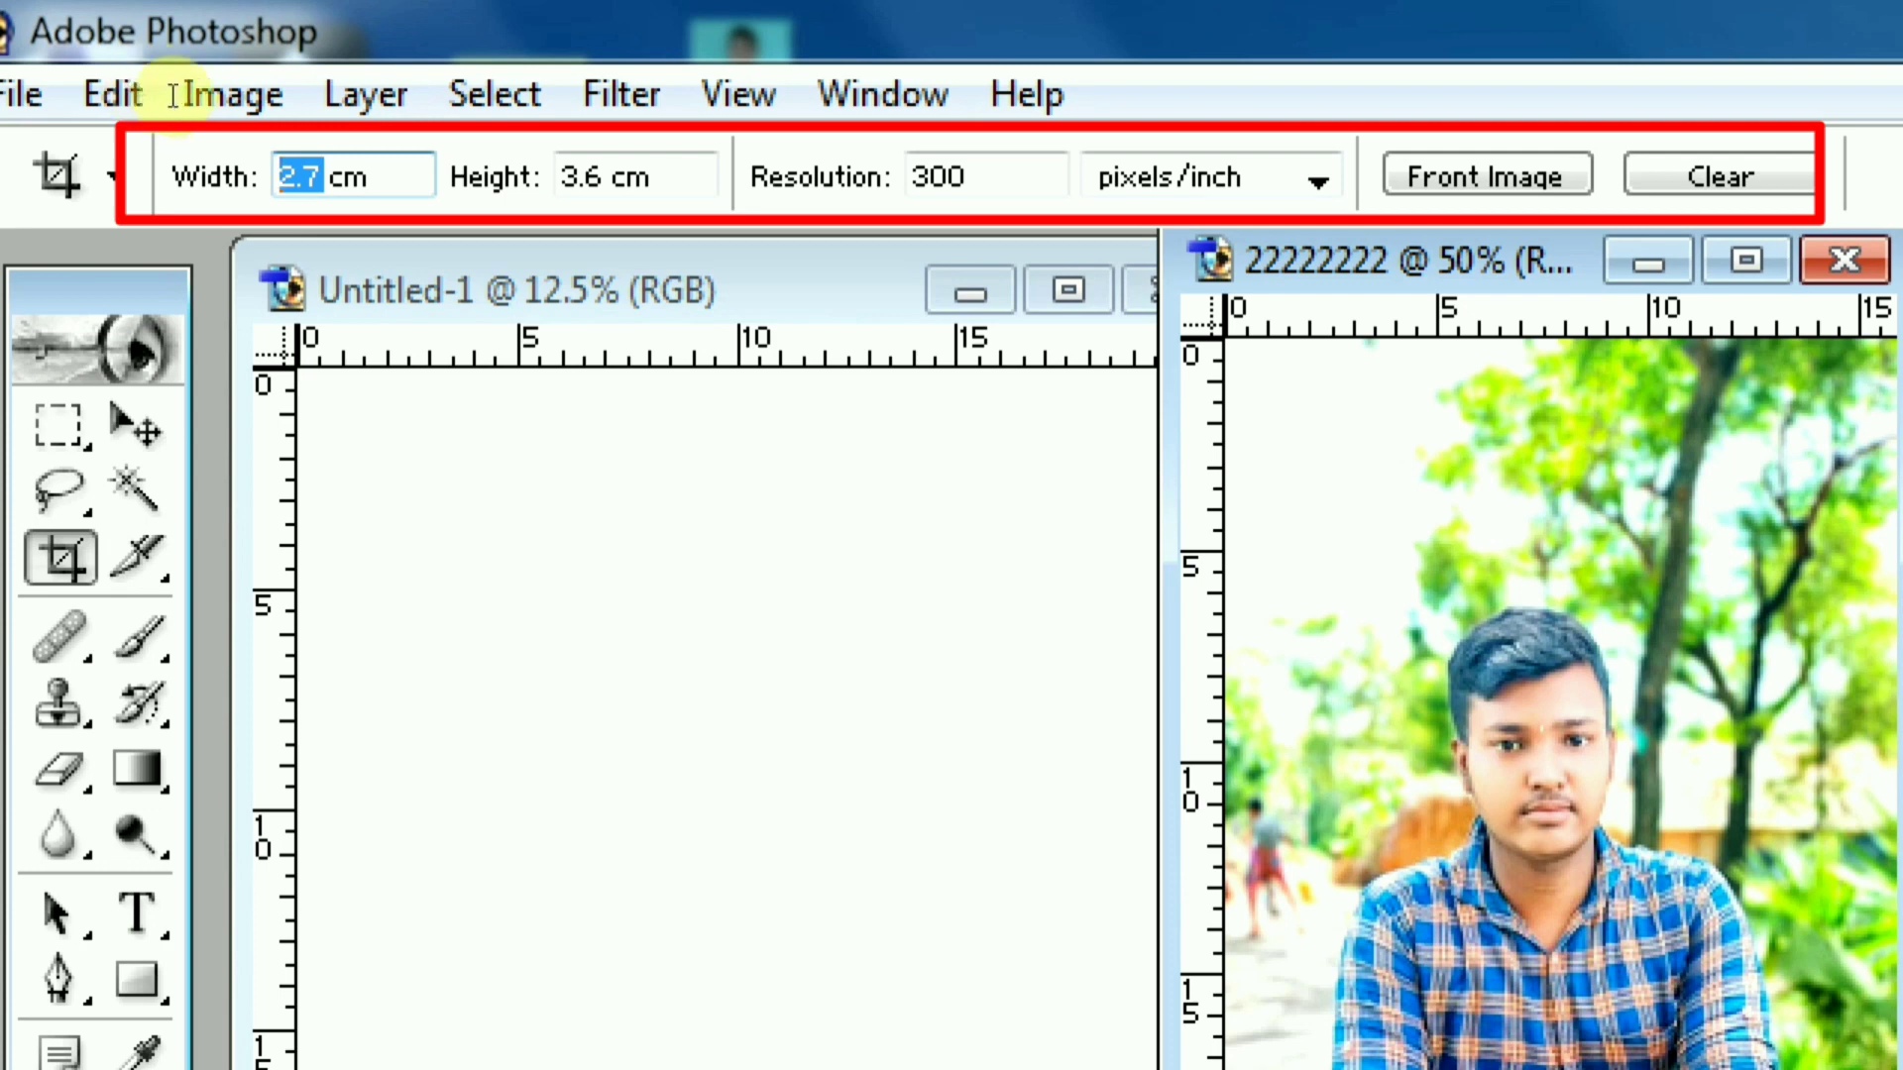
{"action": "left_click", "coordinate": [180, 91]}
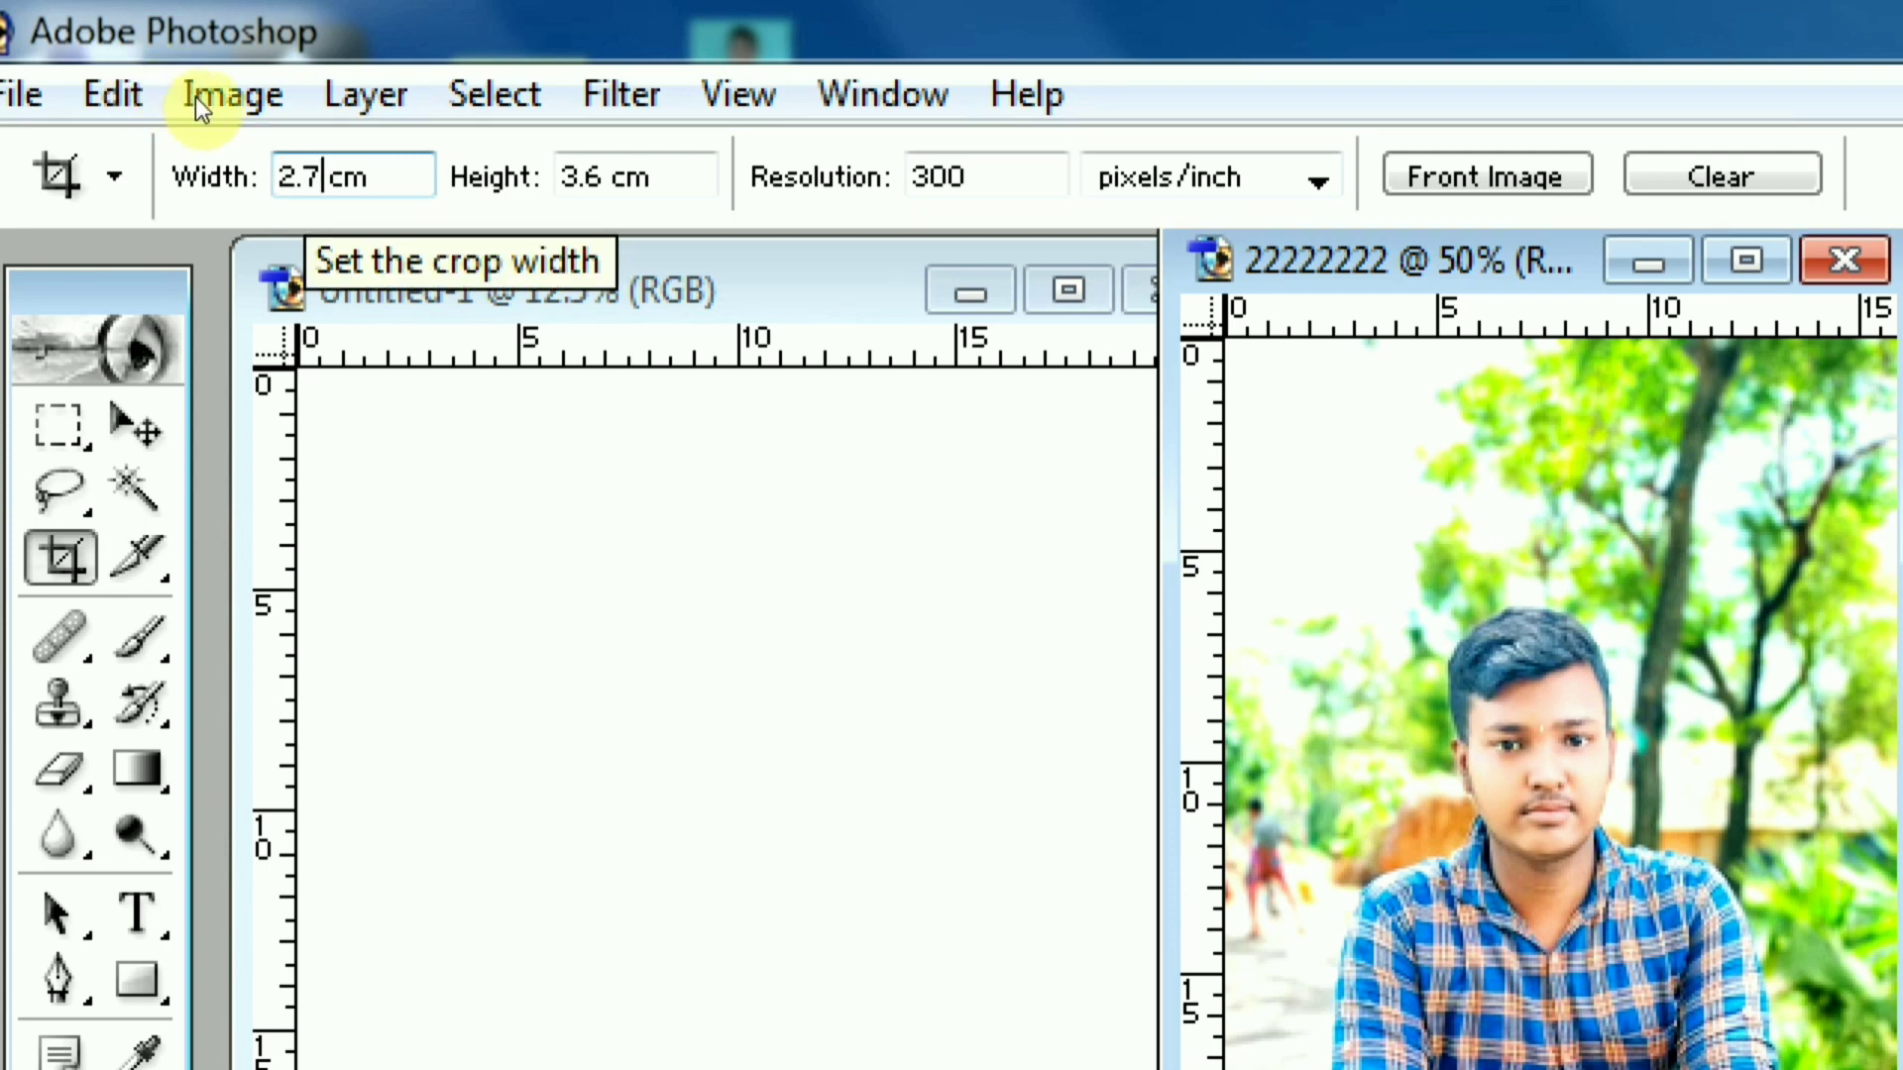
{"action": "key", "text": "Tab"}
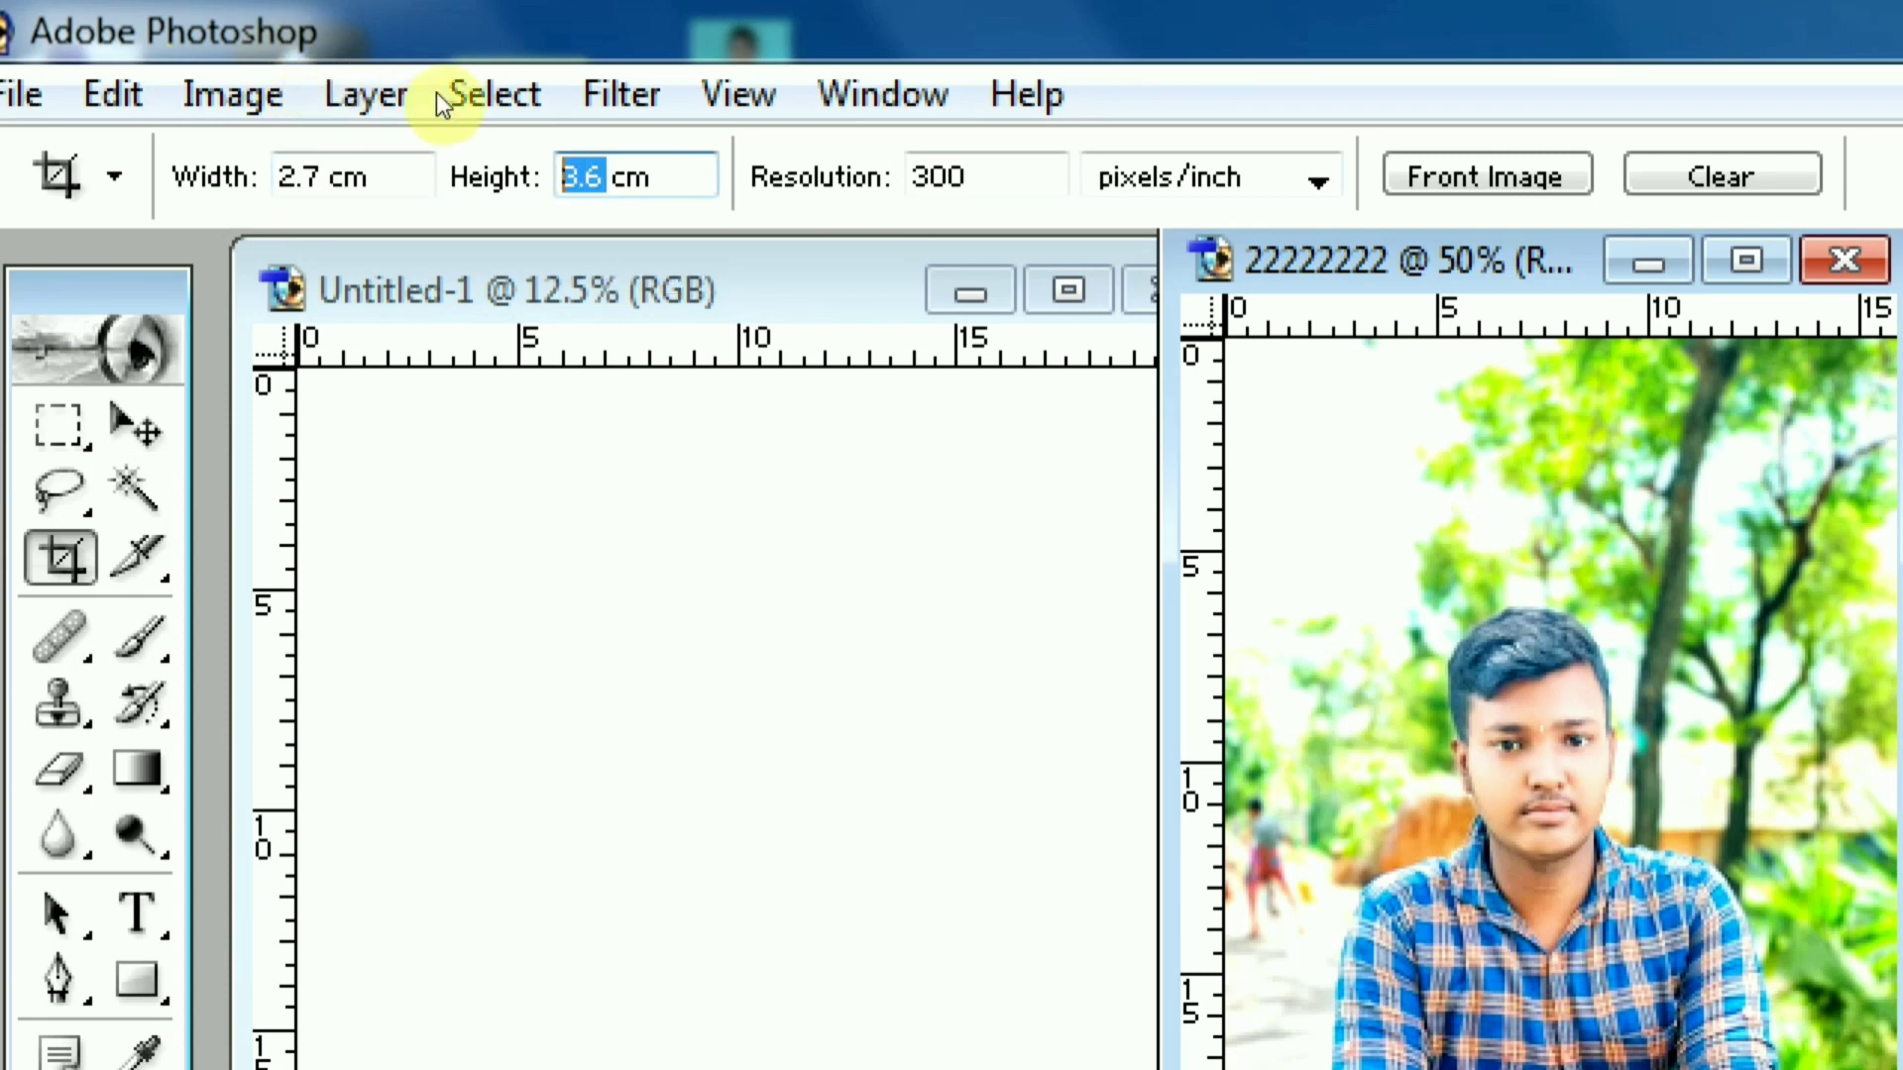
{"action": "key", "text": "Tab"}
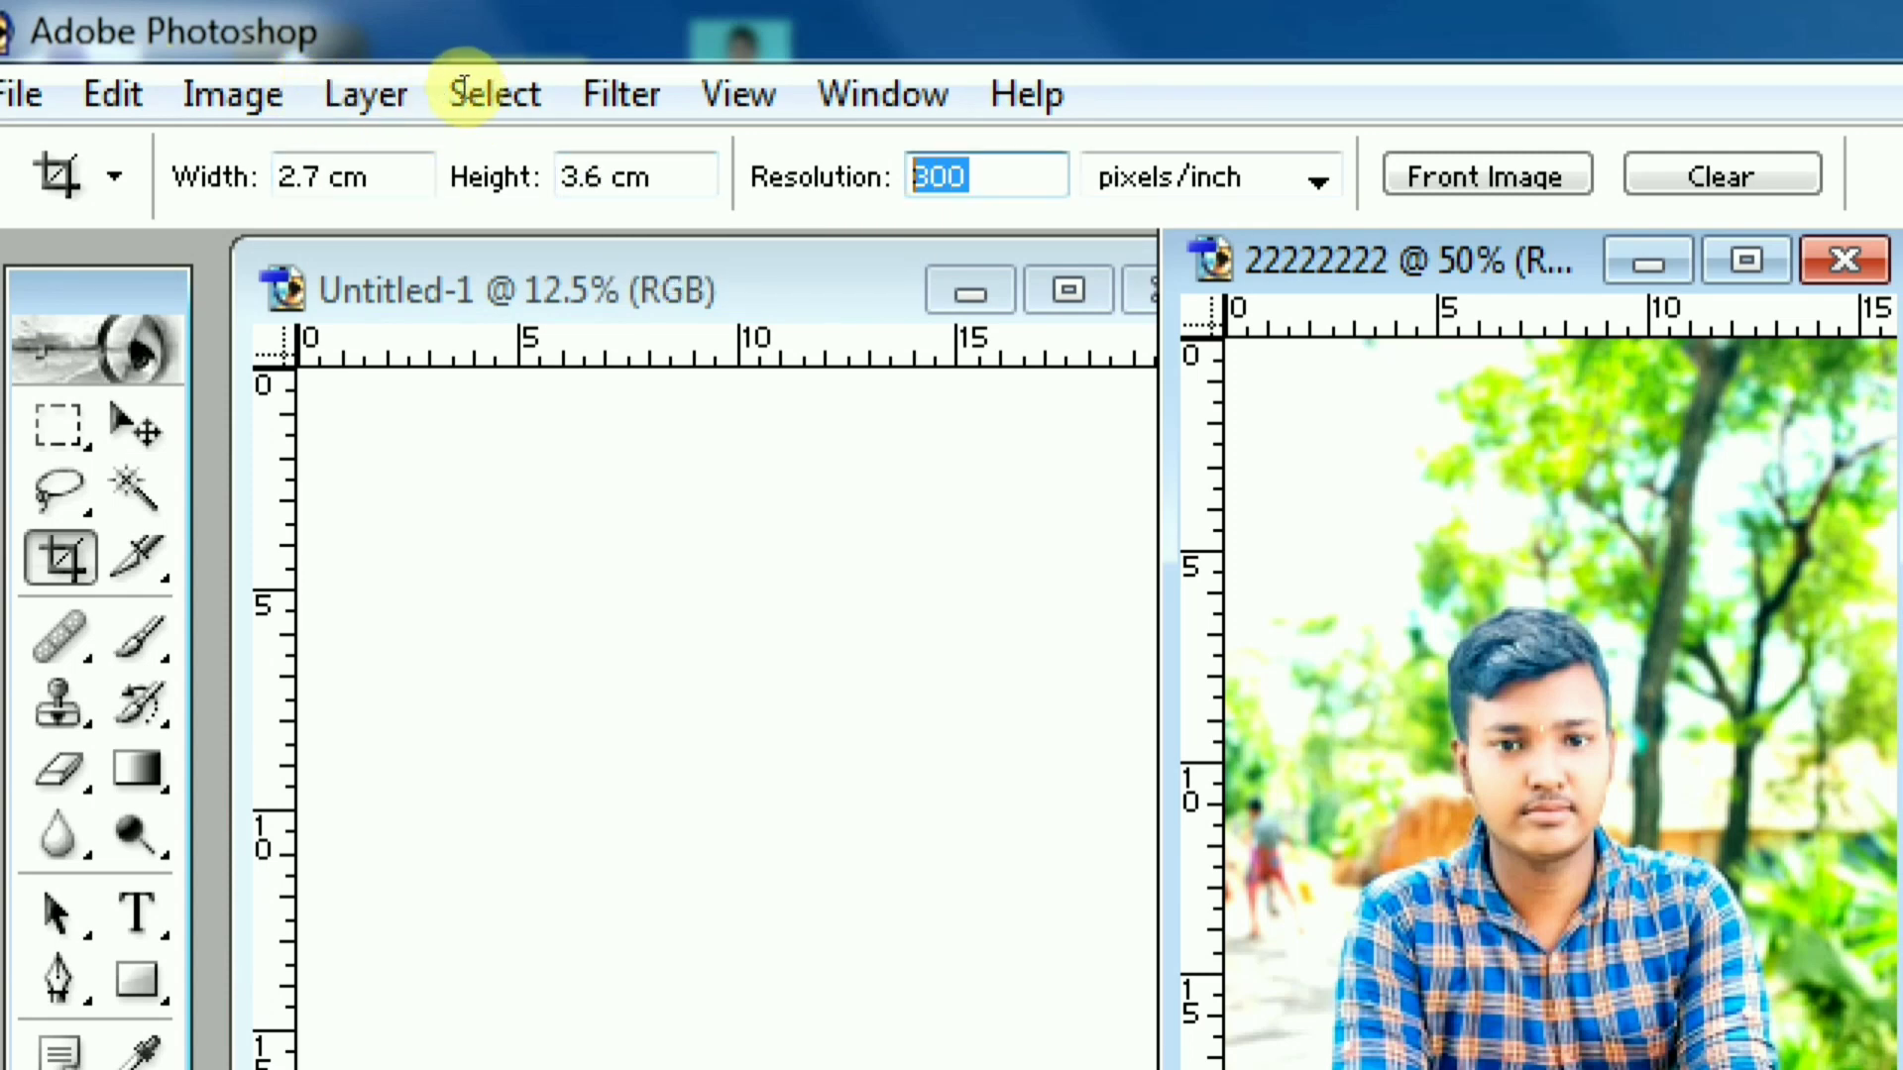
{"action": "left_click", "coordinate": [307, 290]}
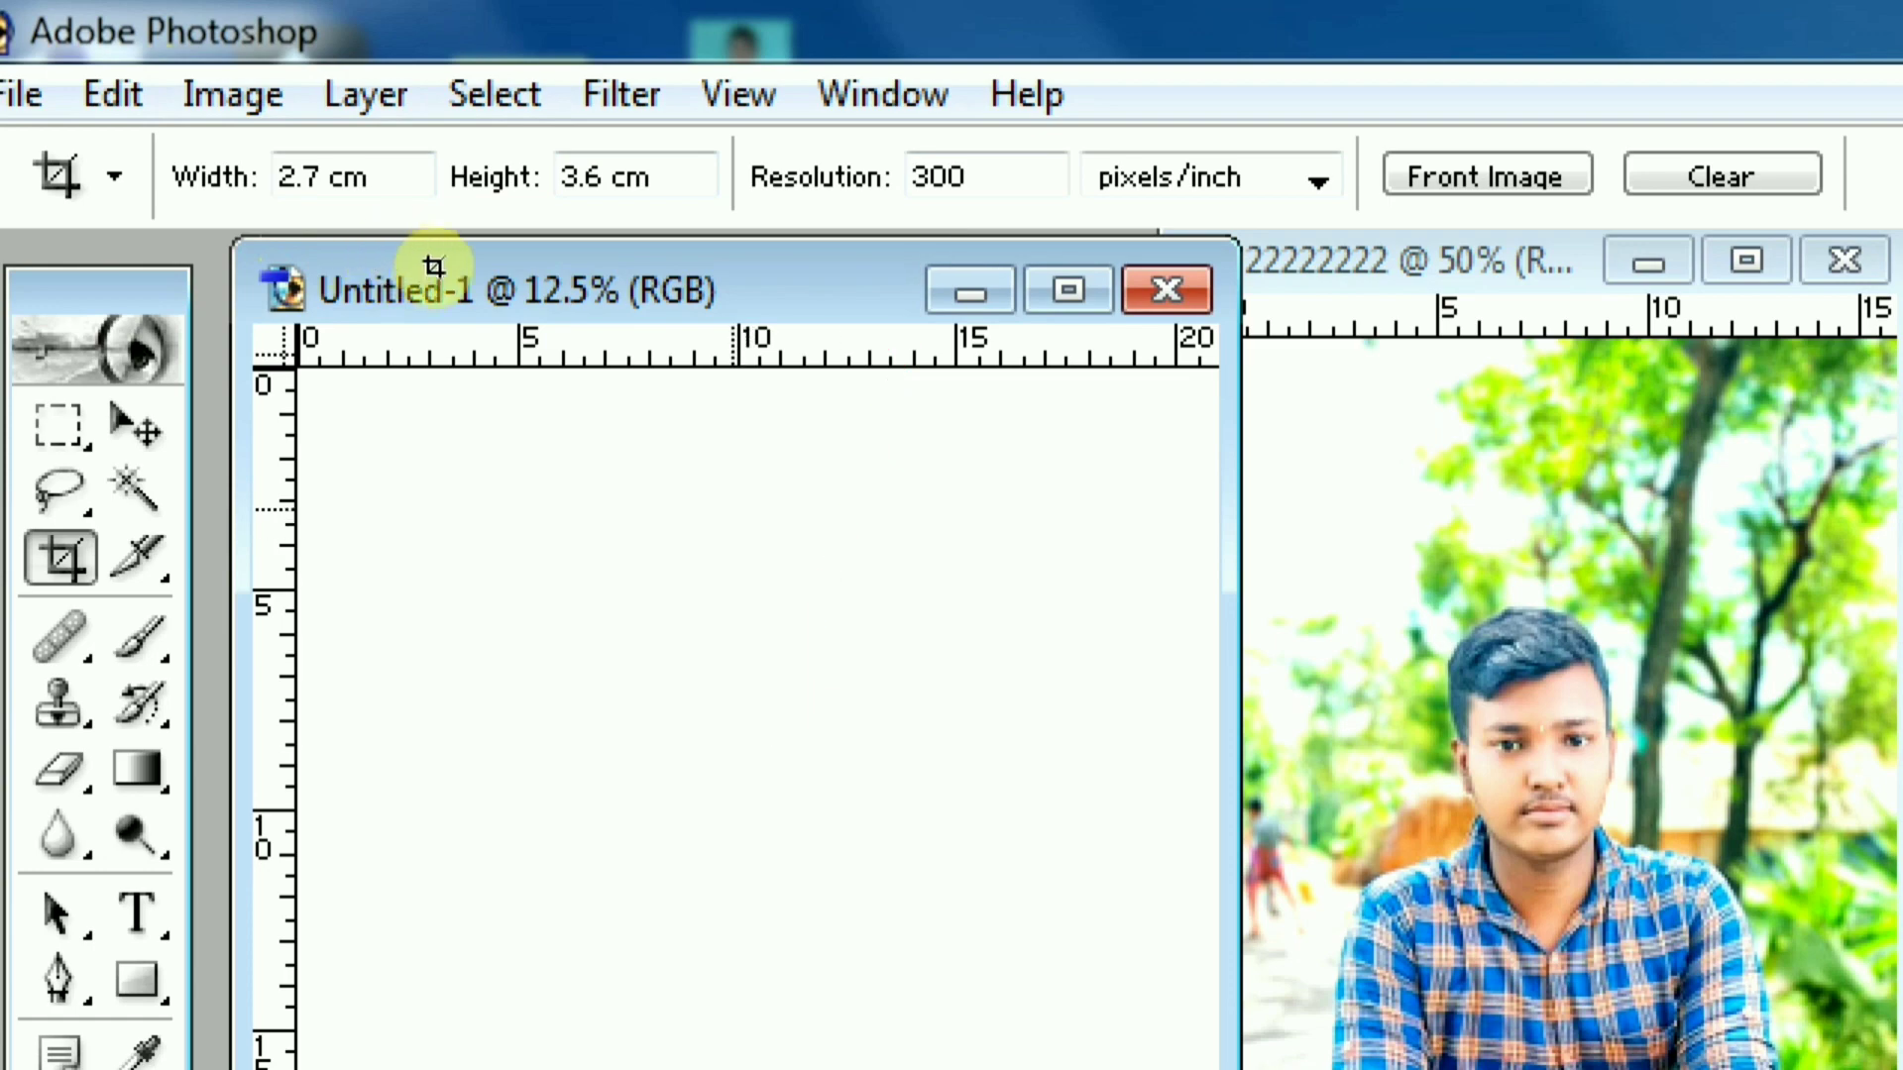
{"action": "left_click_drag", "start_coordinate": [1035, 176], "coordinate": [897, 177]}
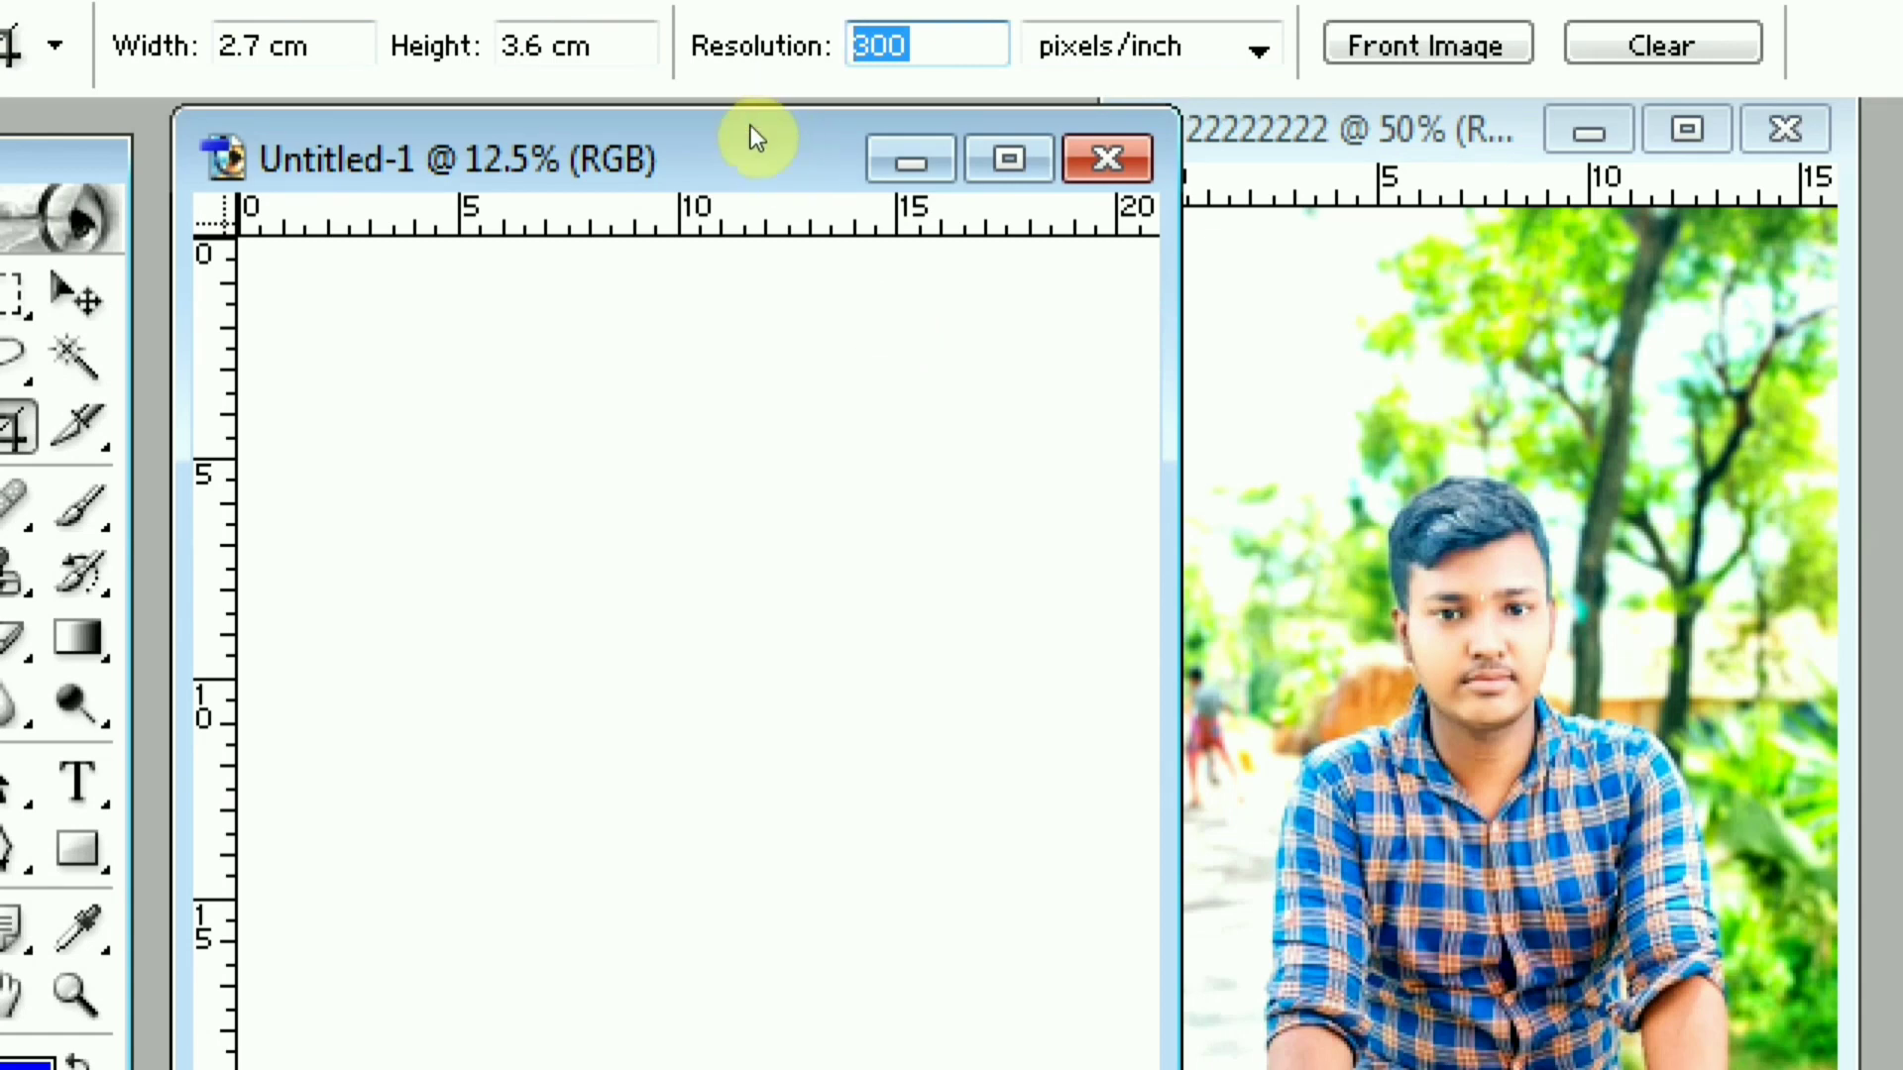
{"action": "left_click", "coordinate": [751, 128]}
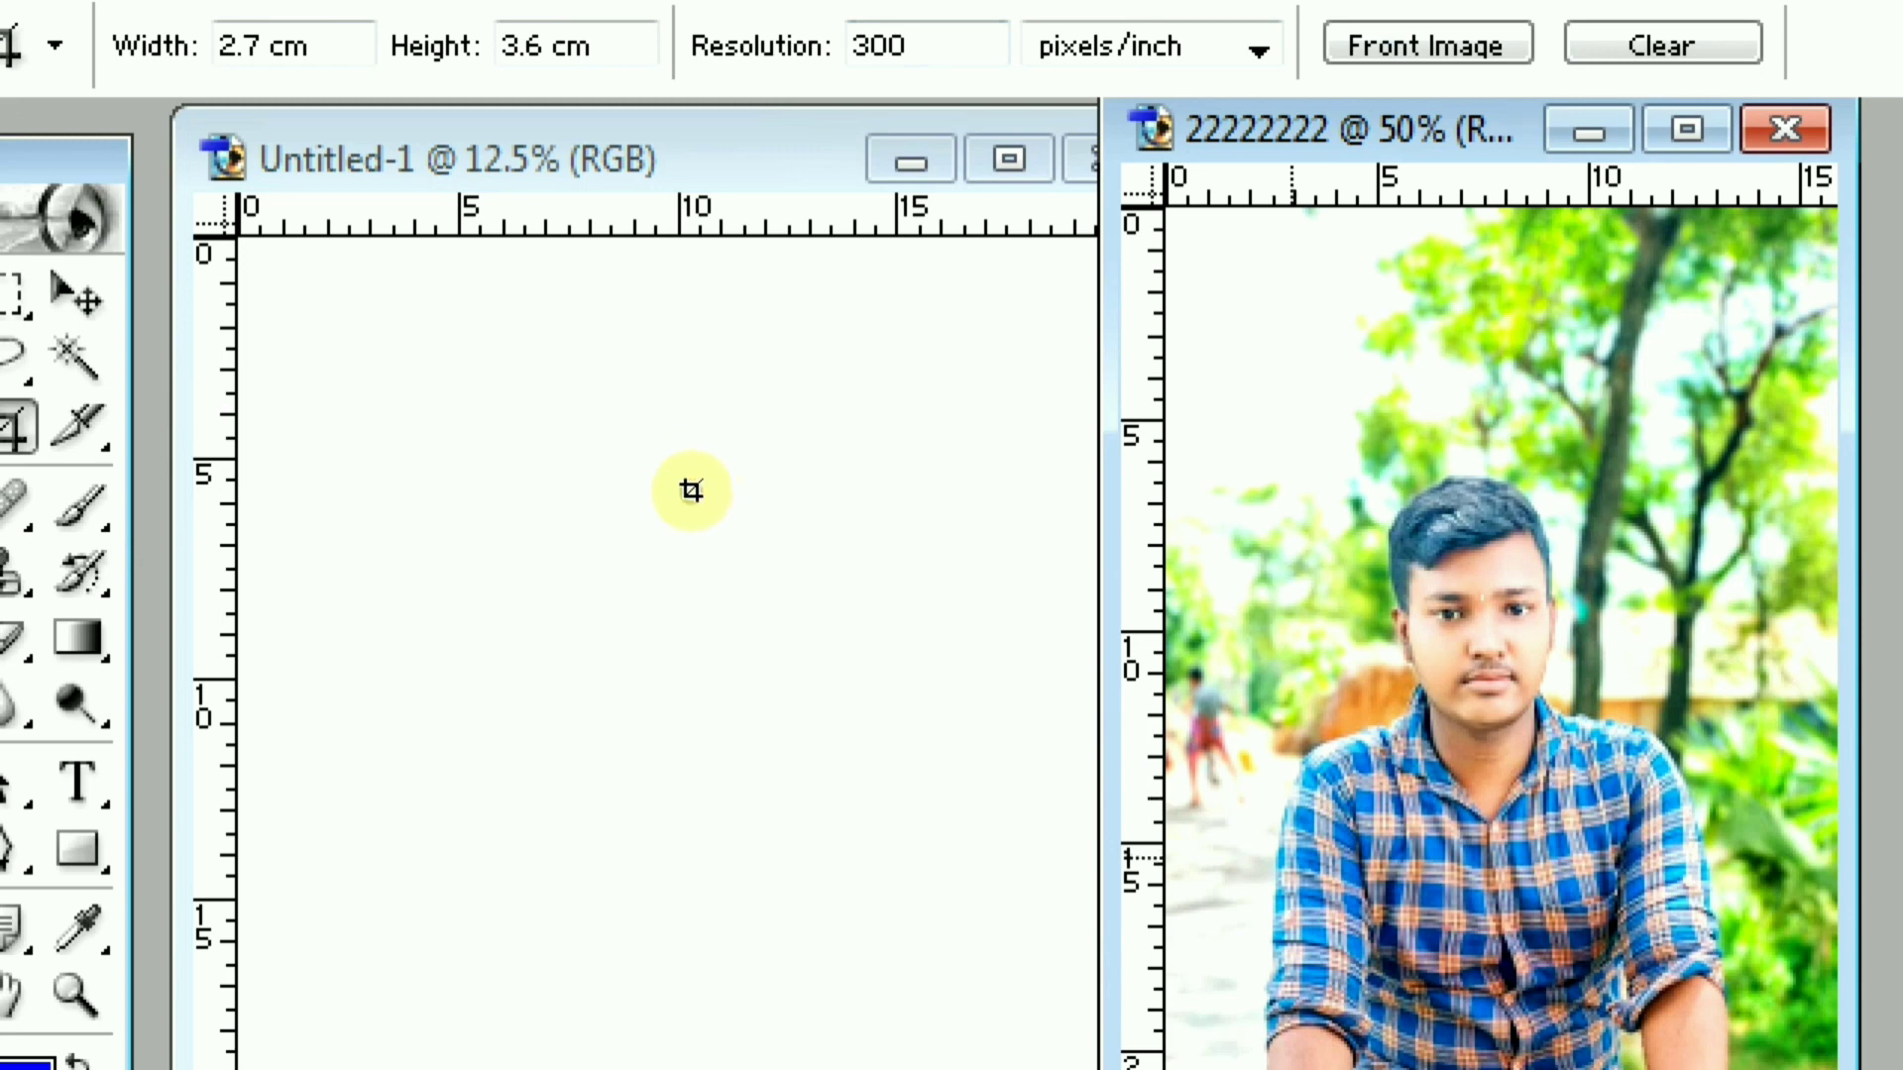
- Crop the duplicate portrait to the head and shoulders, nudging the crop frame until the face is centred
{"action": "left_click_drag", "start_coordinate": [691, 490], "coordinate": [902, 268]}
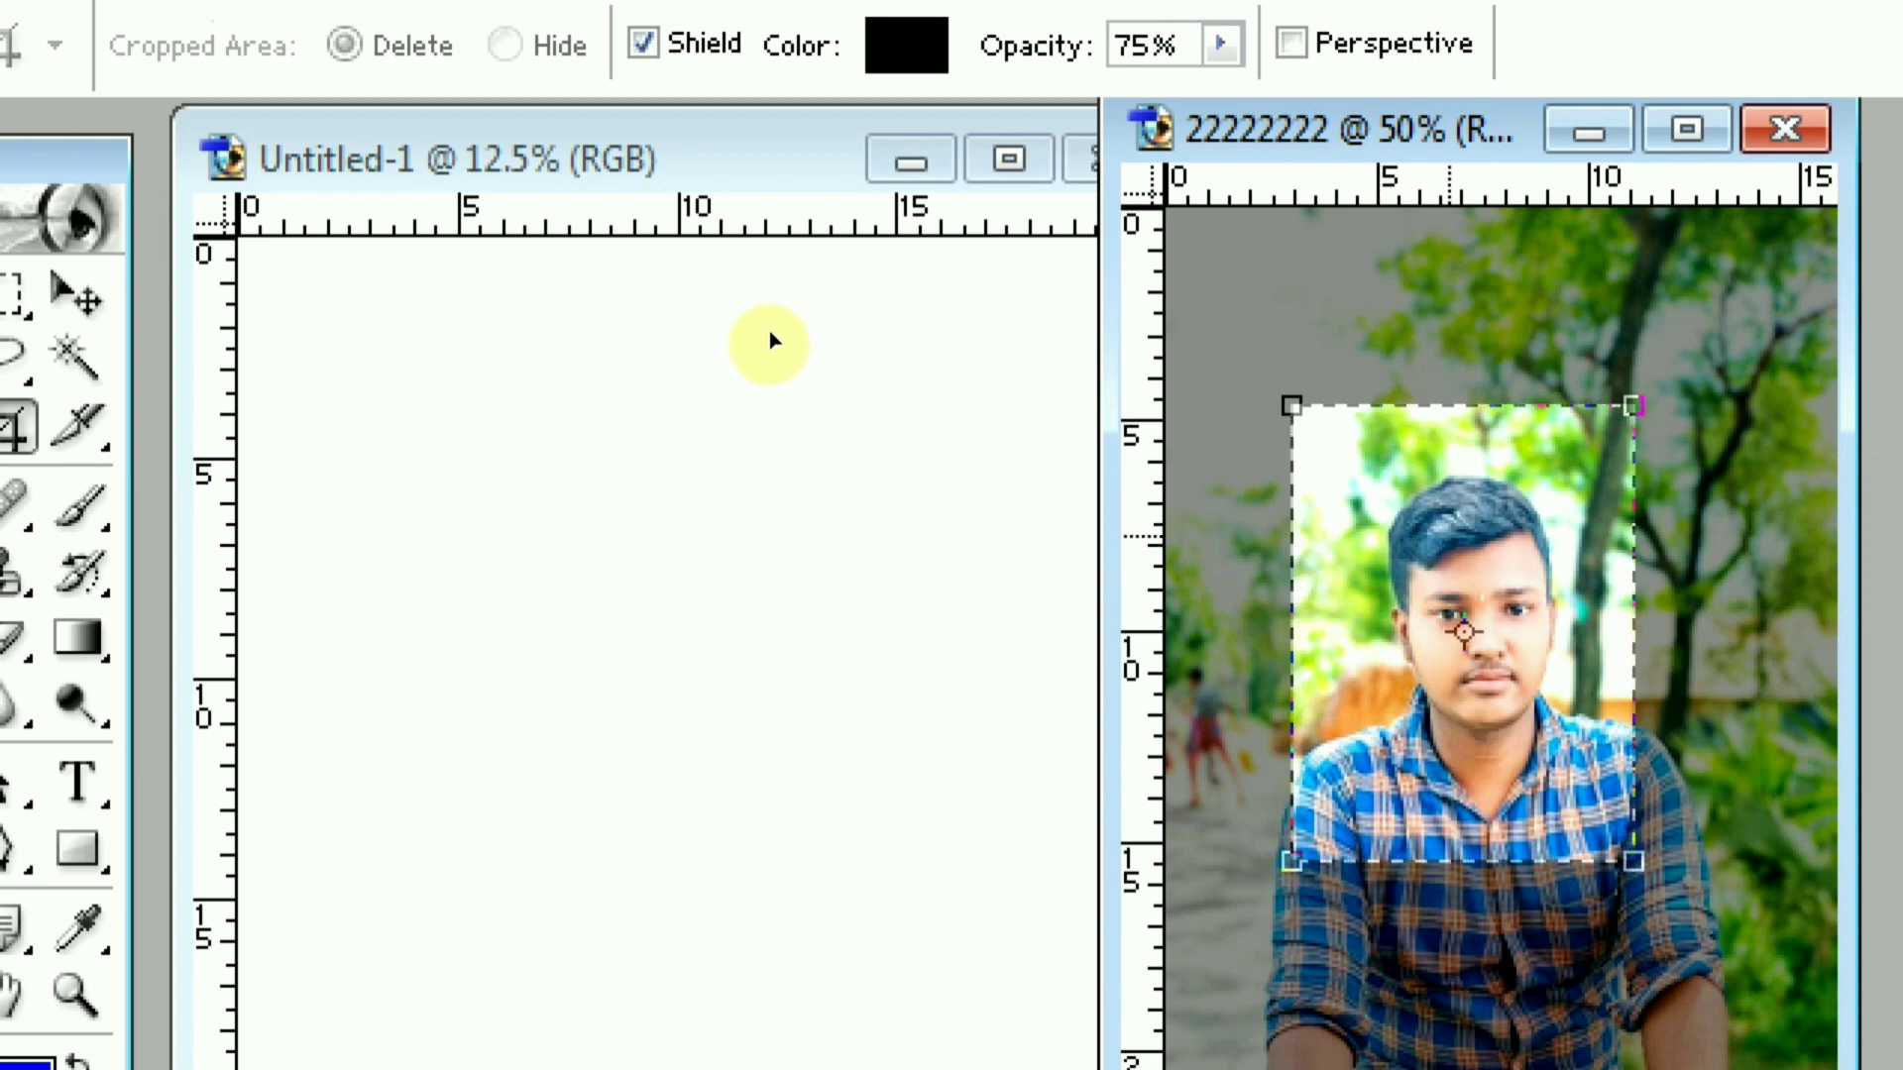
{"action": "key", "text": "Right"}
{"action": "key", "text": "Right"}
{"action": "key", "text": "Right"}
{"action": "key", "text": "Right"}
{"action": "key", "text": "Right"}
{"action": "key", "text": "Right"}
{"action": "key", "text": "Right"}
{"action": "key", "text": "Right"}
{"action": "key", "text": "Right"}
{"action": "key", "text": "Right"}
{"action": "key", "text": "Right"}
{"action": "key", "text": "Right"}
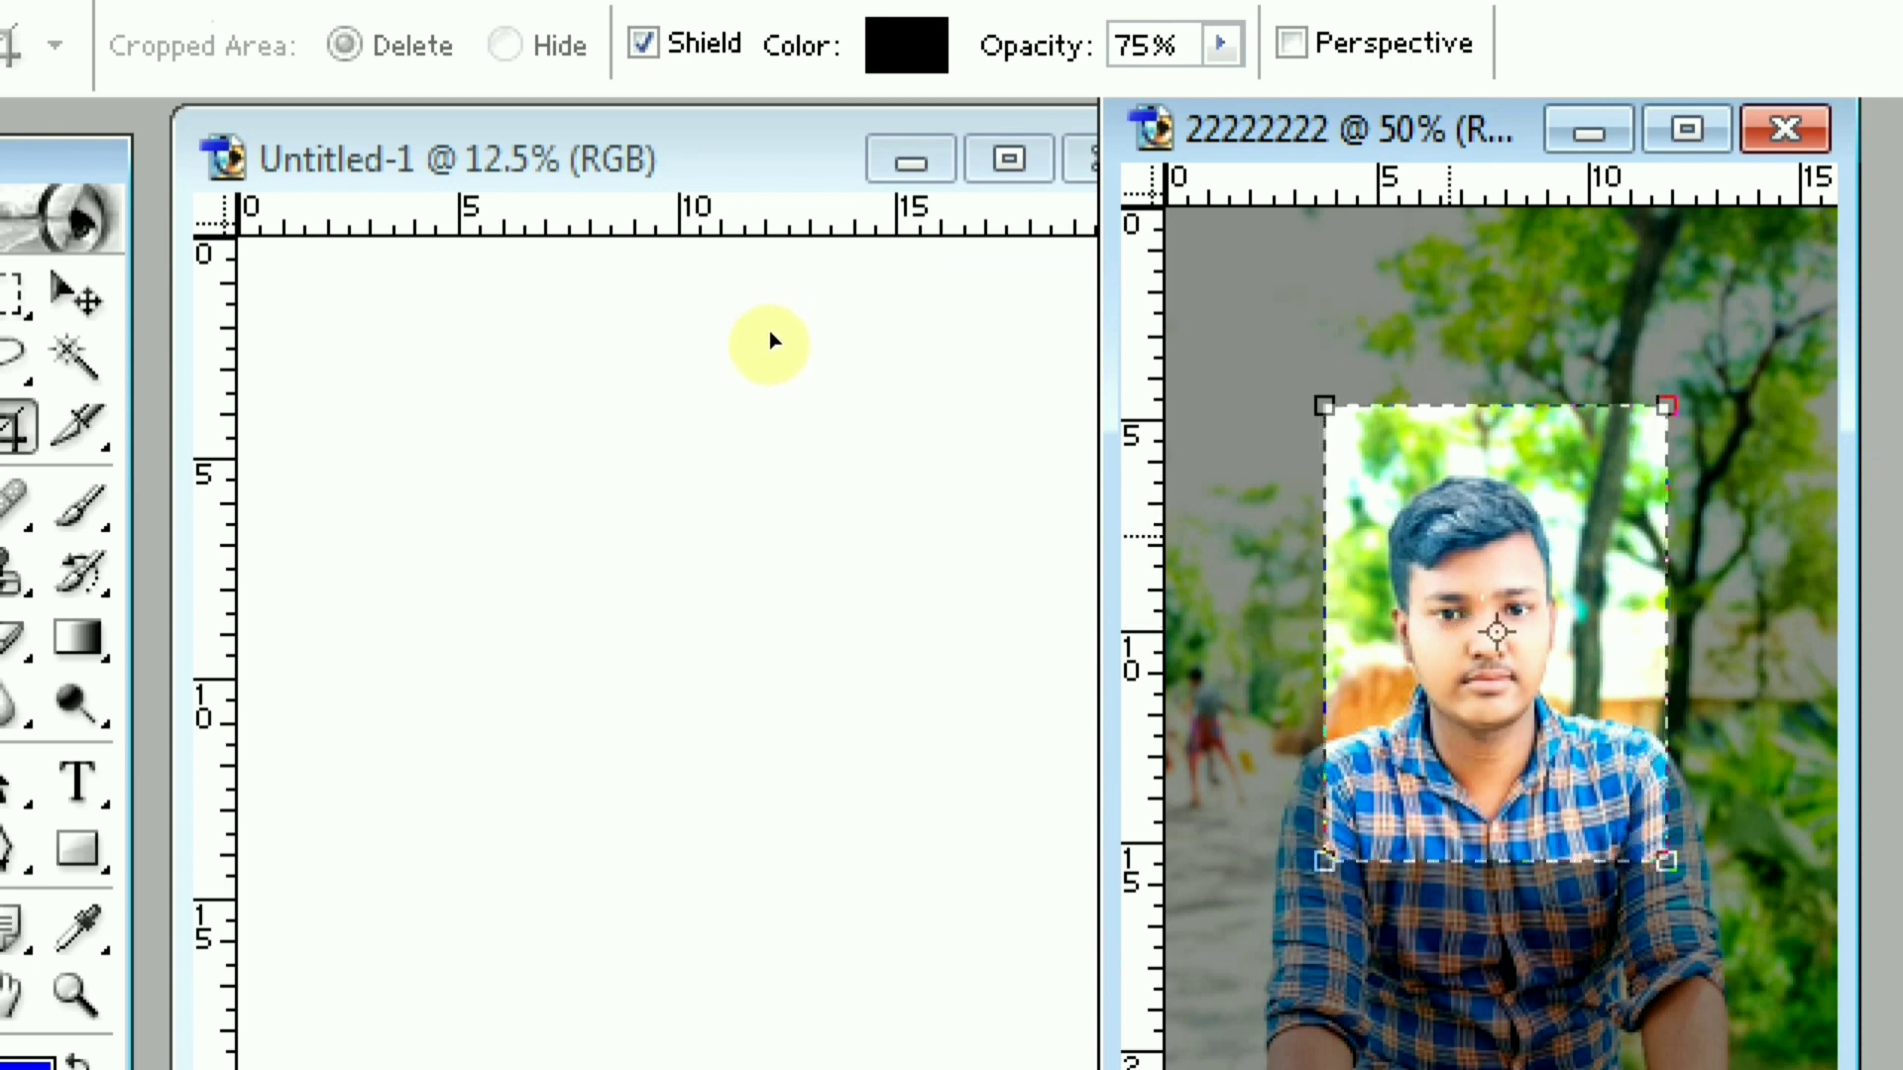
{"action": "key", "text": "Left"}
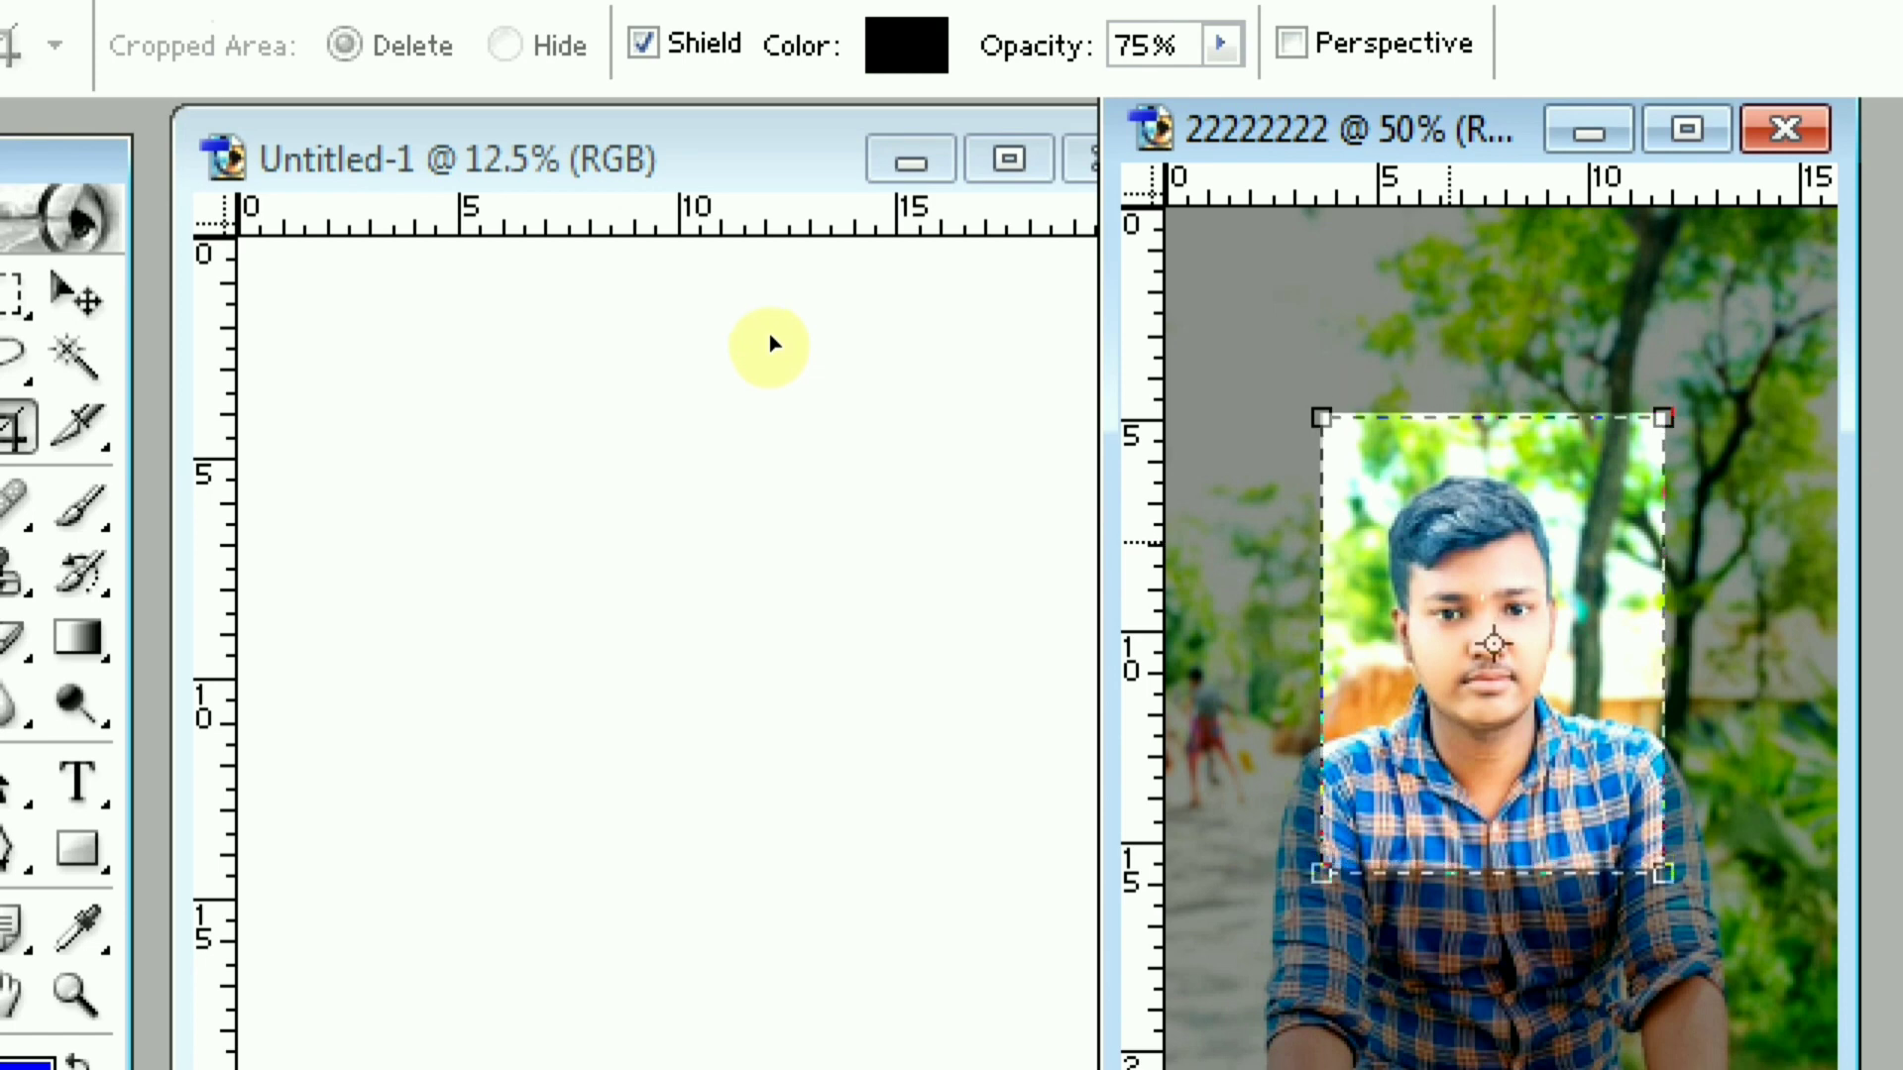
{"action": "key", "text": "Down"}
{"action": "key", "text": "Down"}
{"action": "key", "text": "Down"}
{"action": "key", "text": "Down"}
{"action": "key", "text": "Left"}
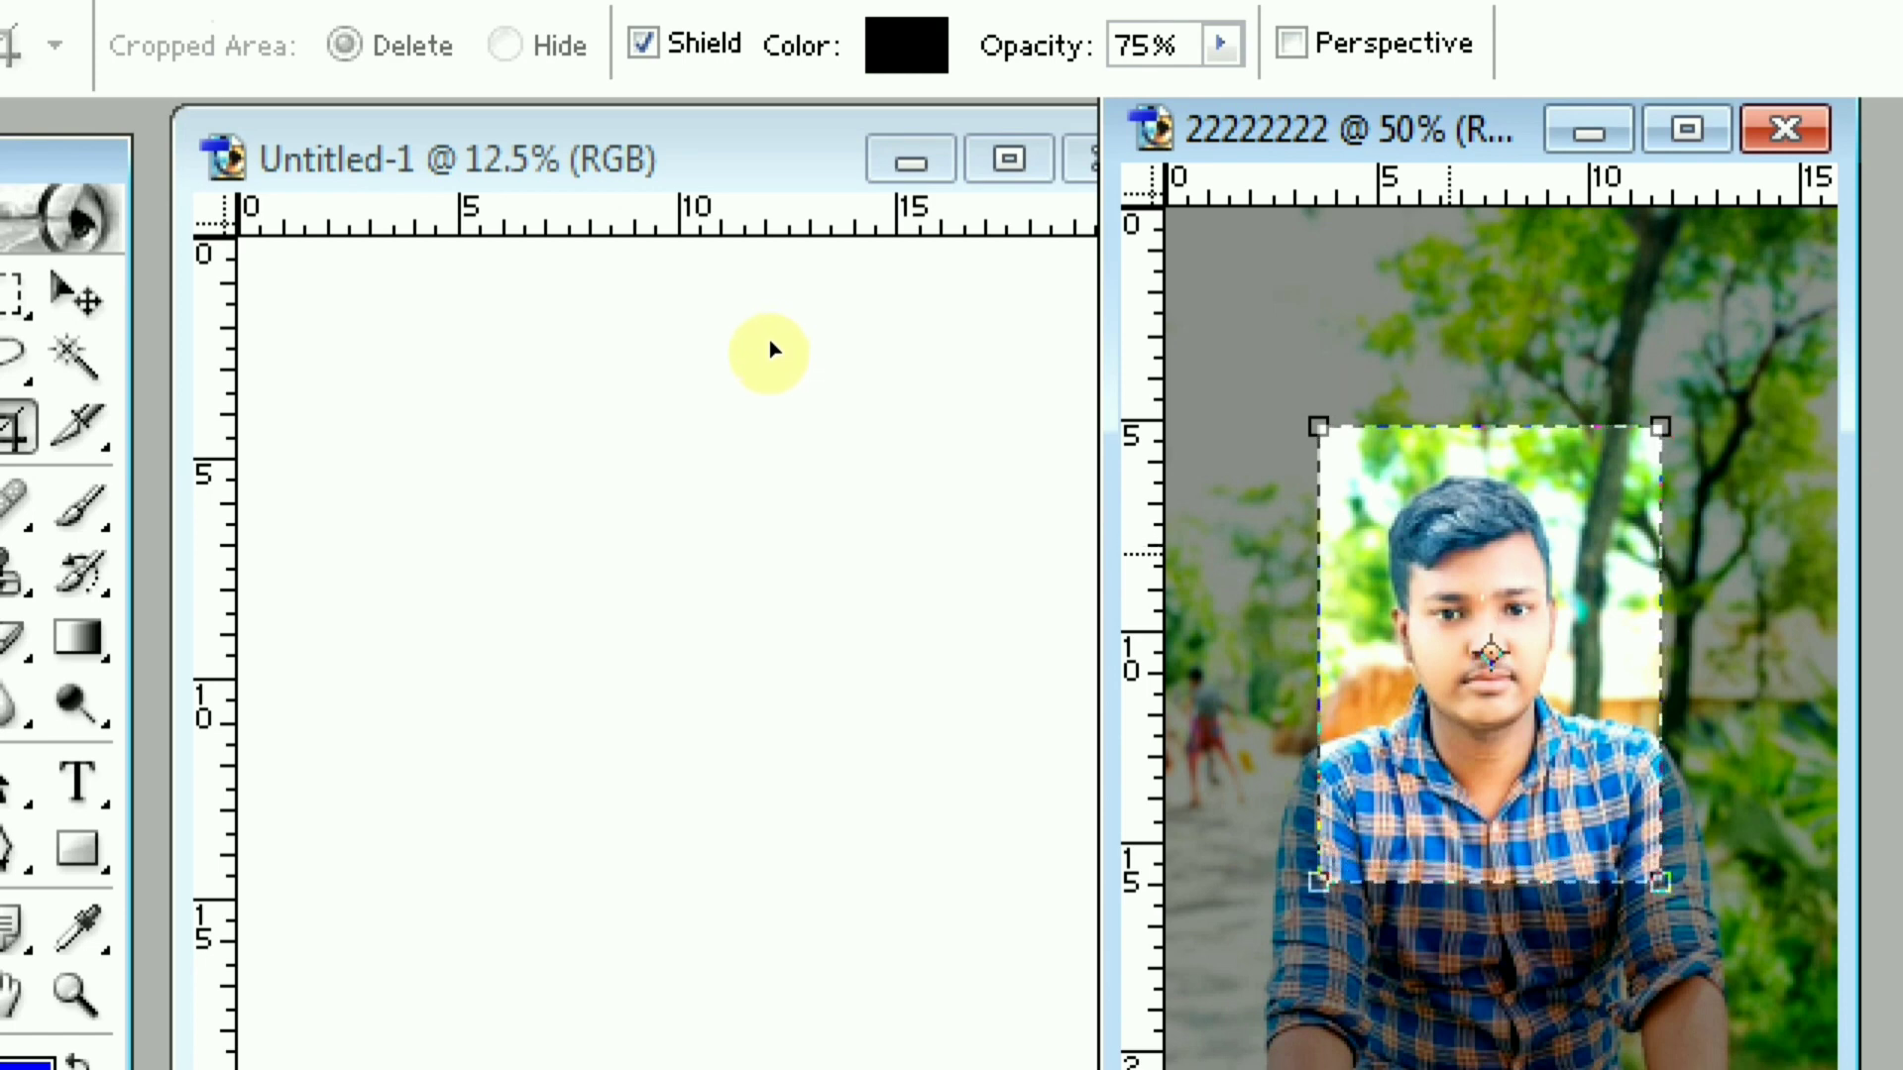
{"action": "key", "text": "Left"}
{"action": "key", "text": "Left"}
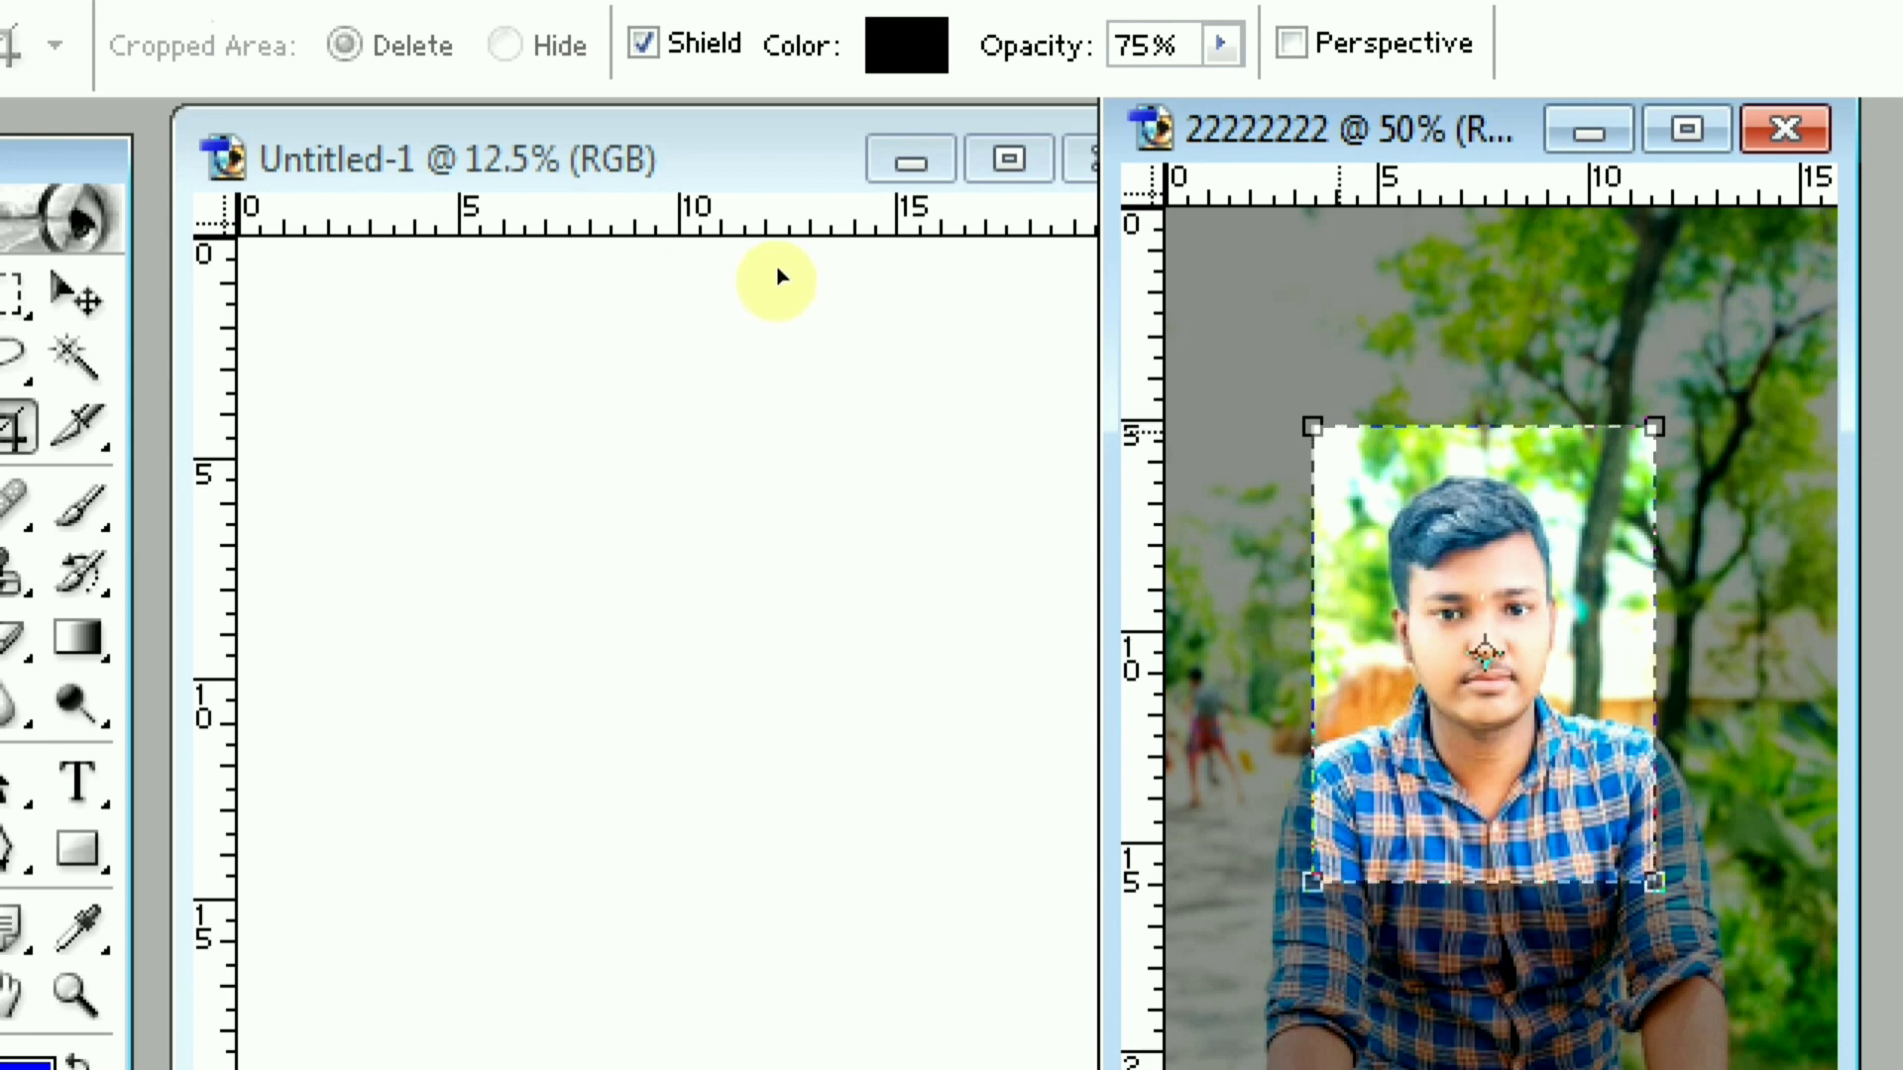
{"action": "key", "text": "Return"}
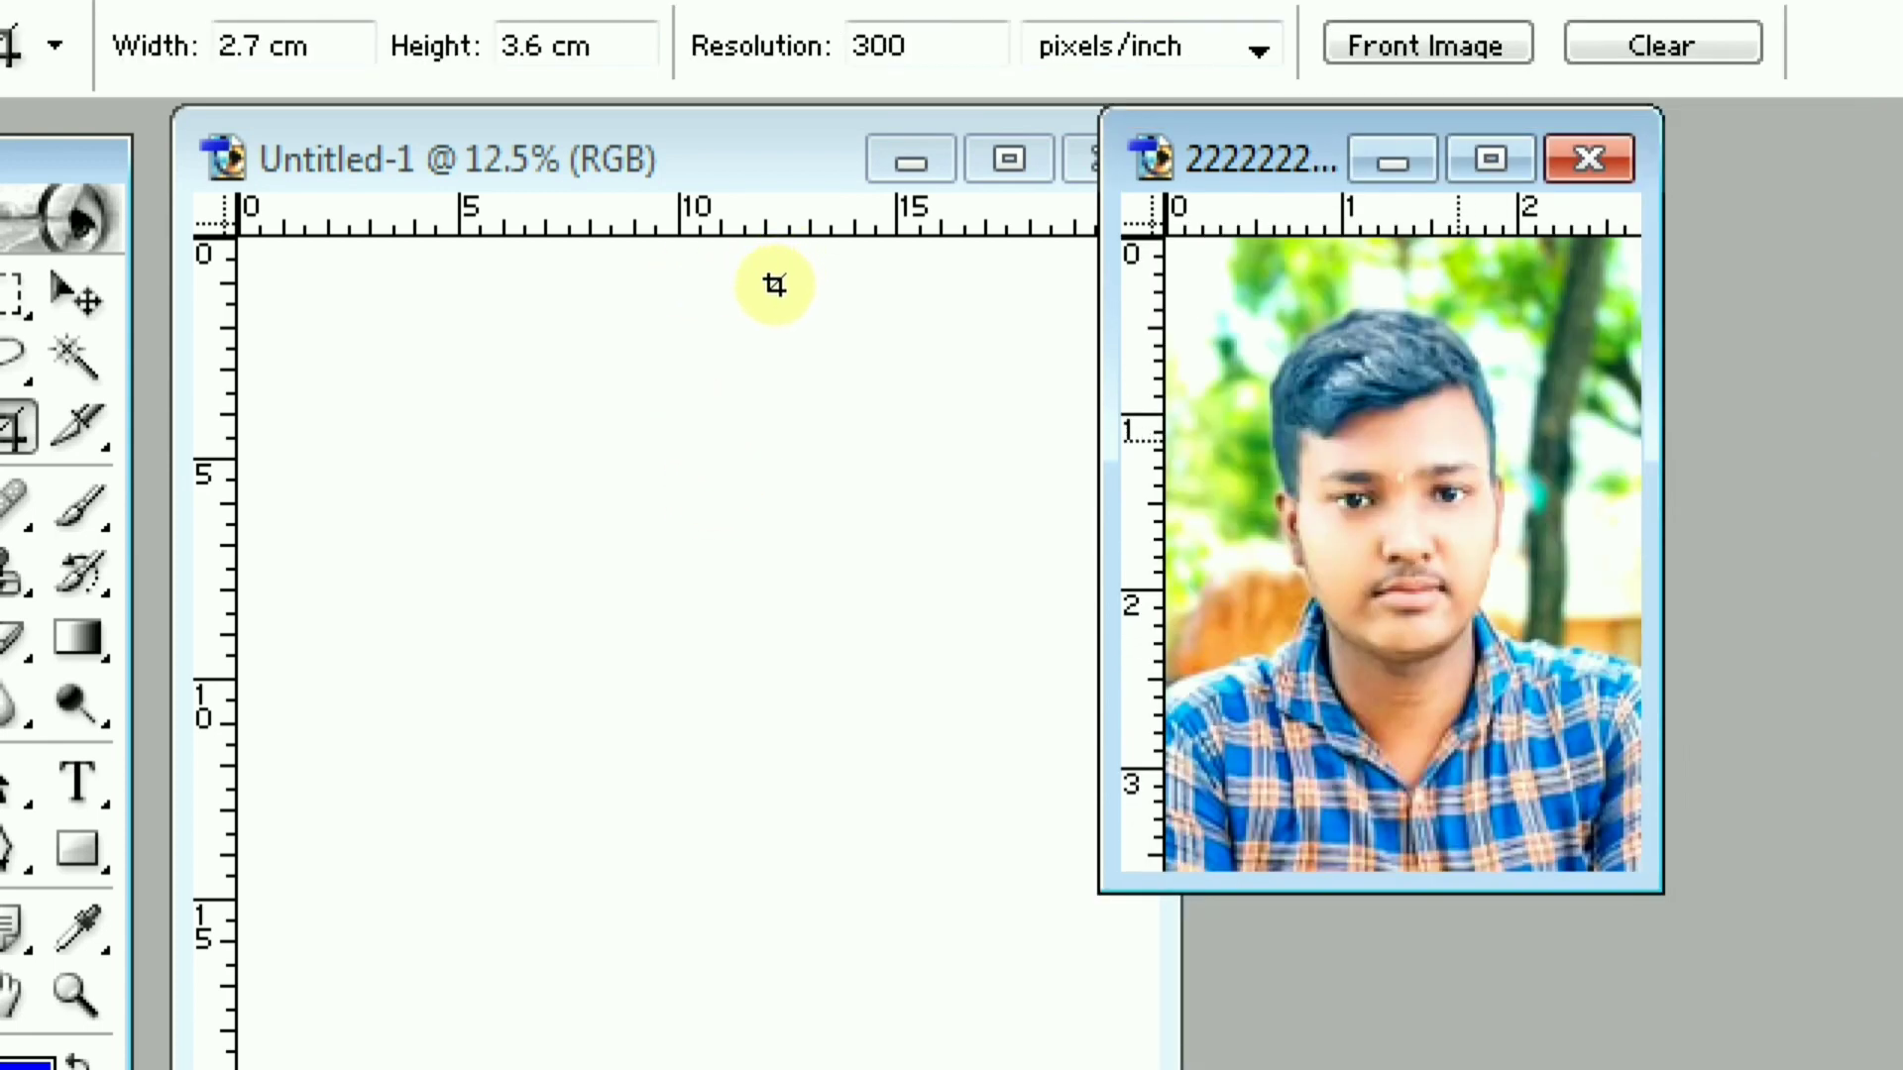
- Maximize the cropped portrait's window and set its magnification to 66.7%
{"action": "left_click", "coordinate": [1491, 159]}
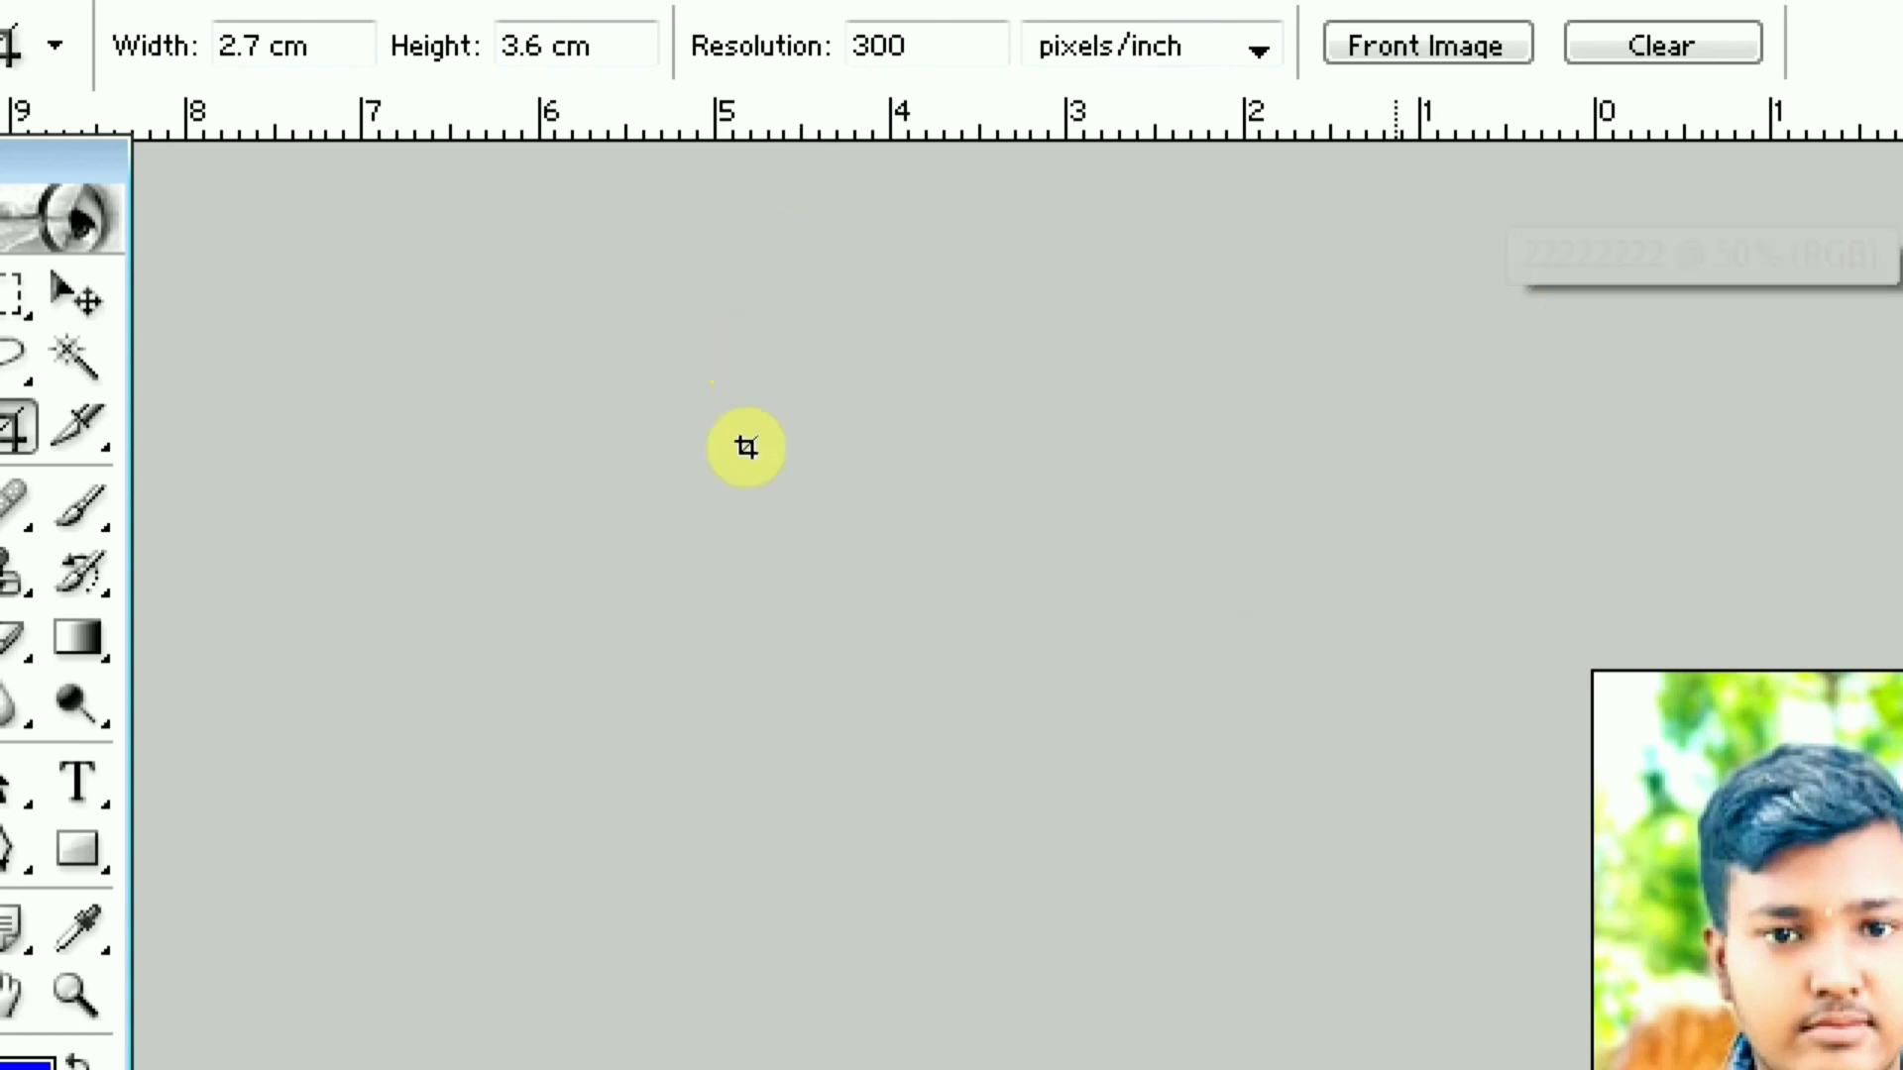
{"action": "key", "text": "ctrl+minus"}
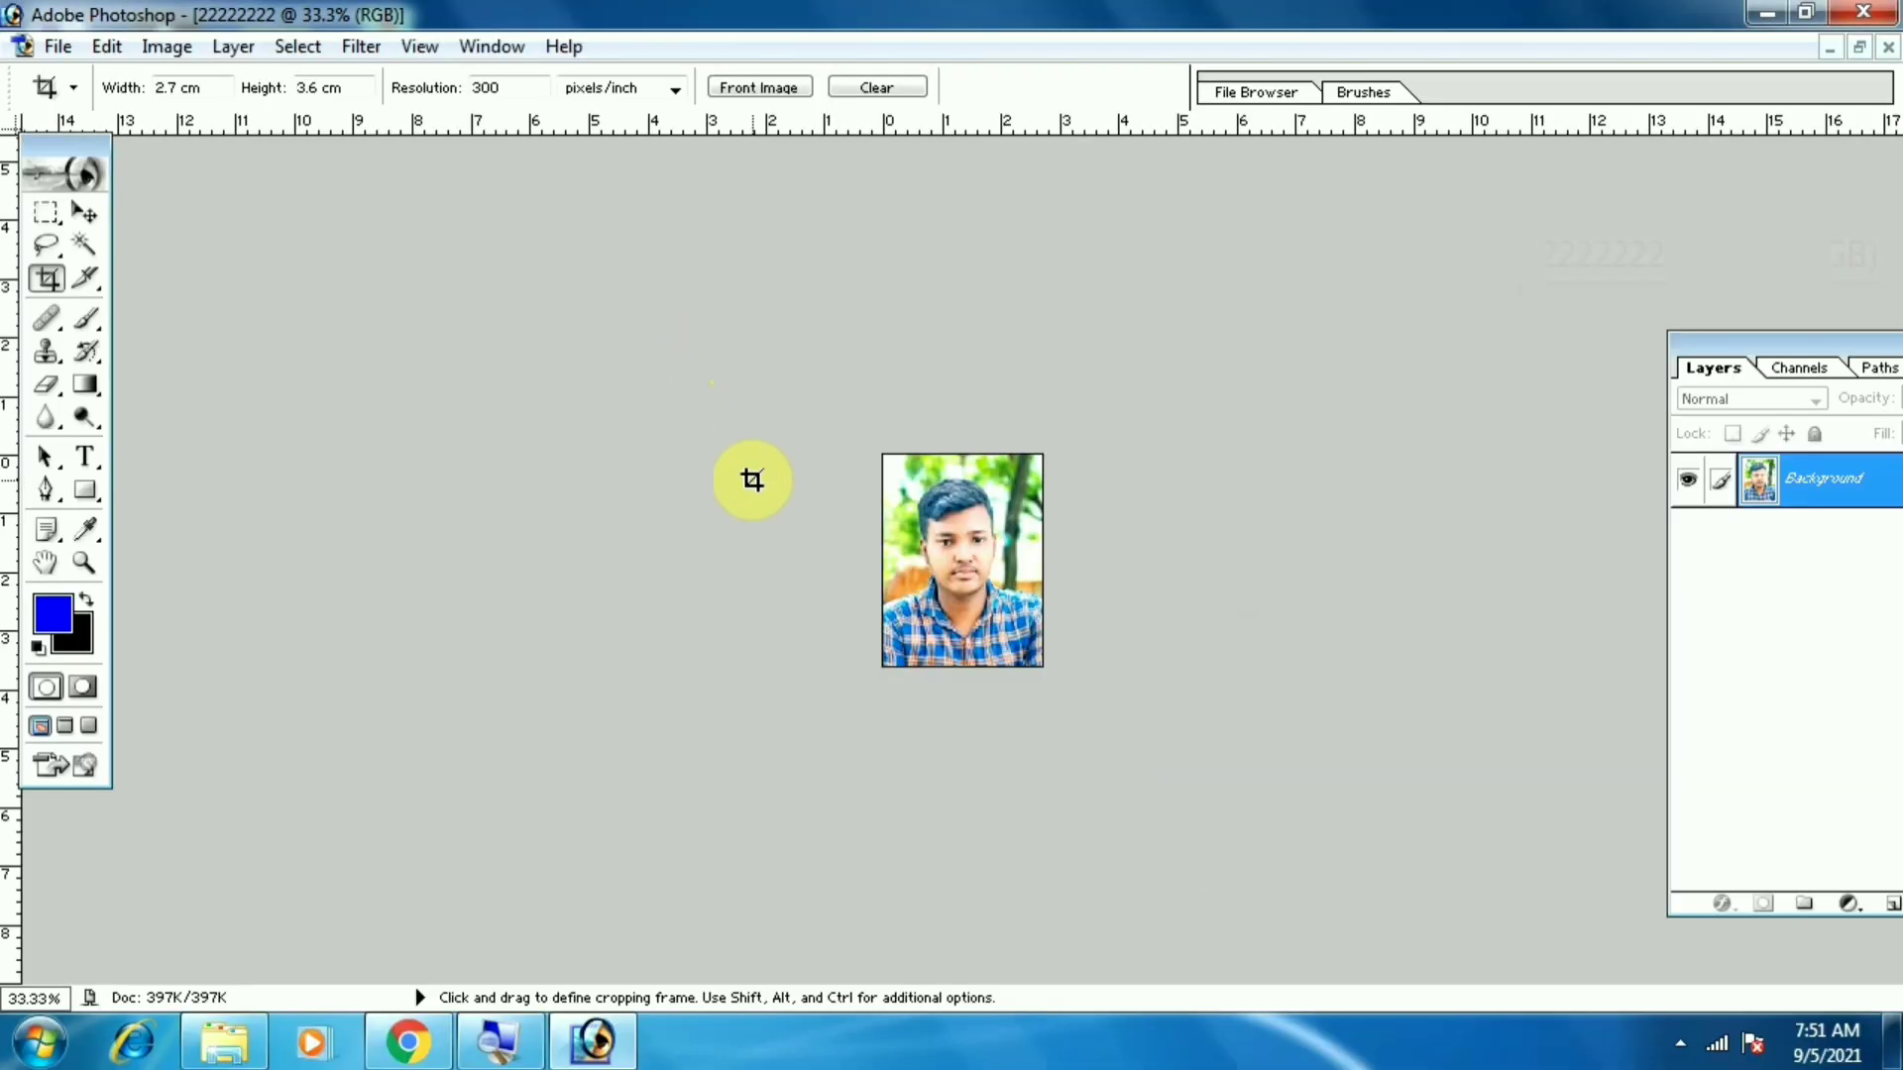
{"action": "key", "text": "ctrl+plus"}
{"action": "key", "text": "ctrl+plus"}
{"action": "key", "text": "ctrl+plus"}
{"action": "key", "text": "ctrl+plus"}
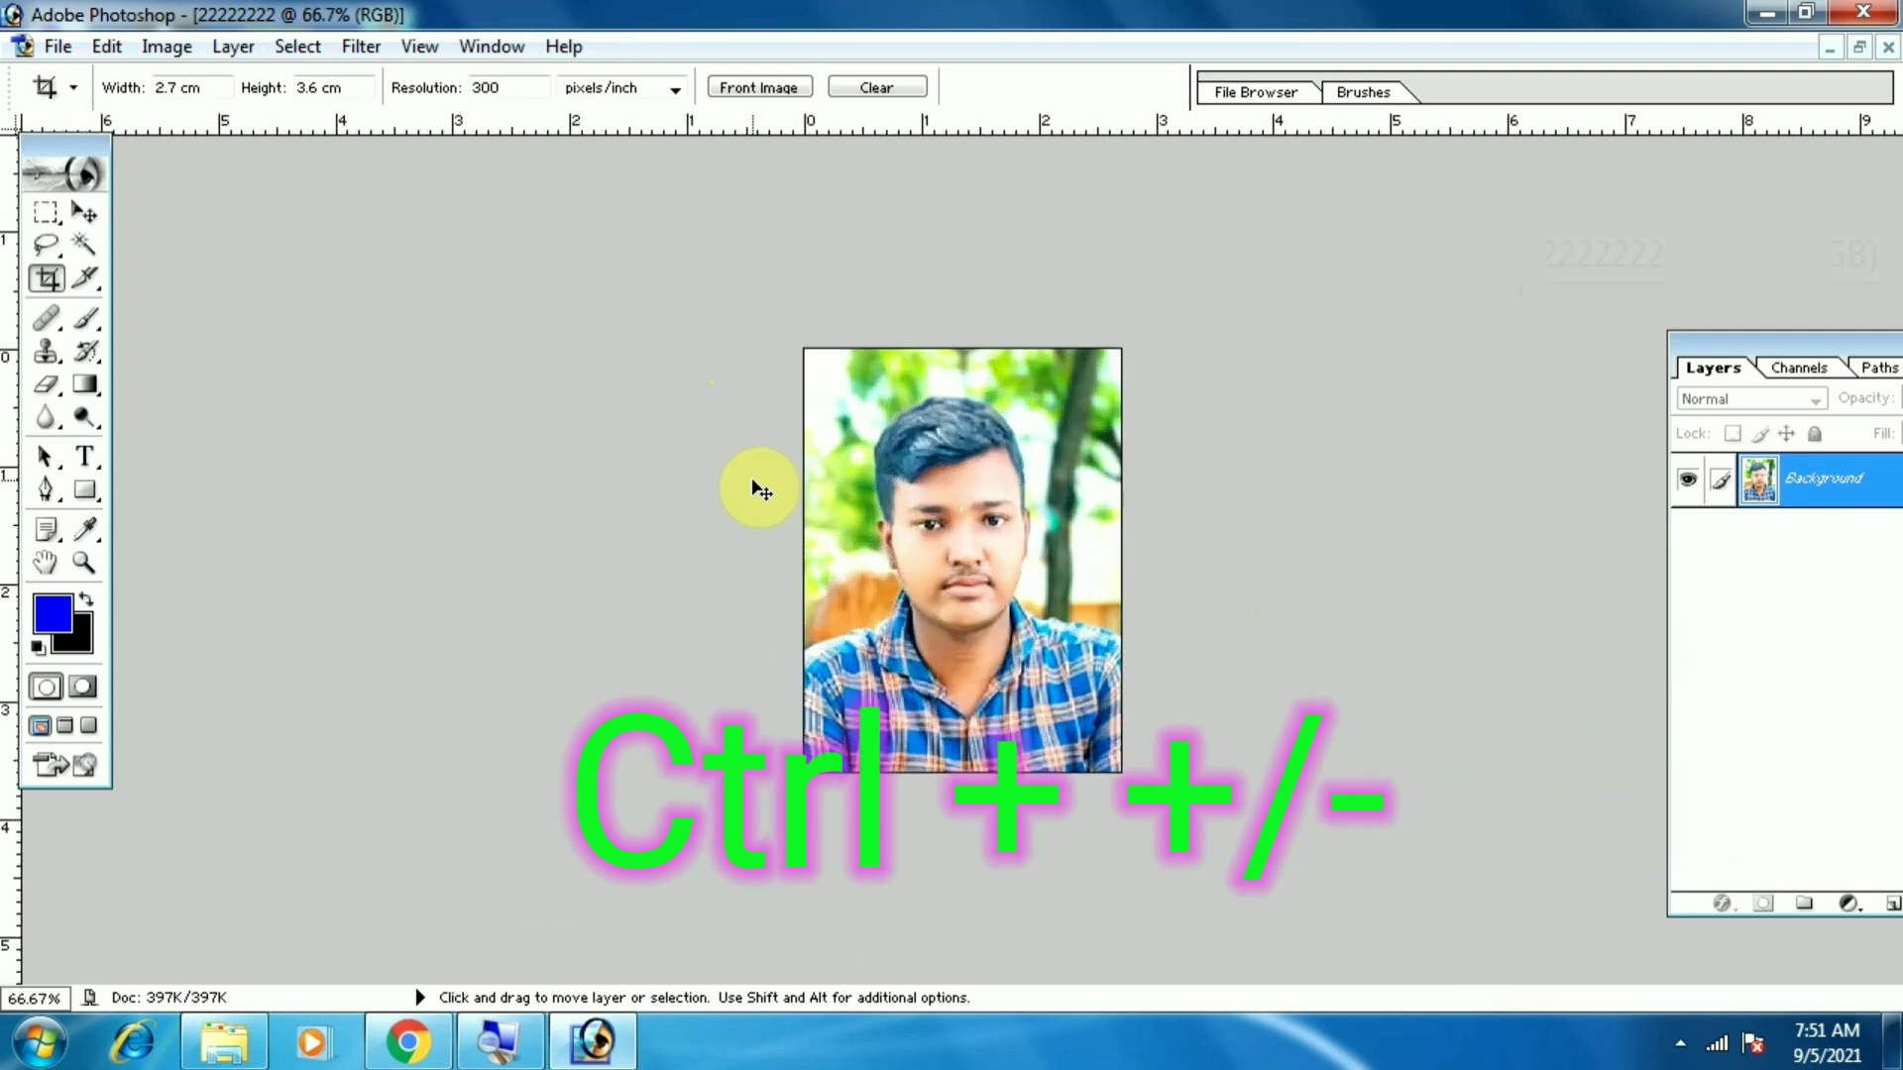
- Start a Pen tool path at the portrait's left edge and trace the top of the left shoulder towards the collar
{"action": "key", "text": "ctrl+plus"}
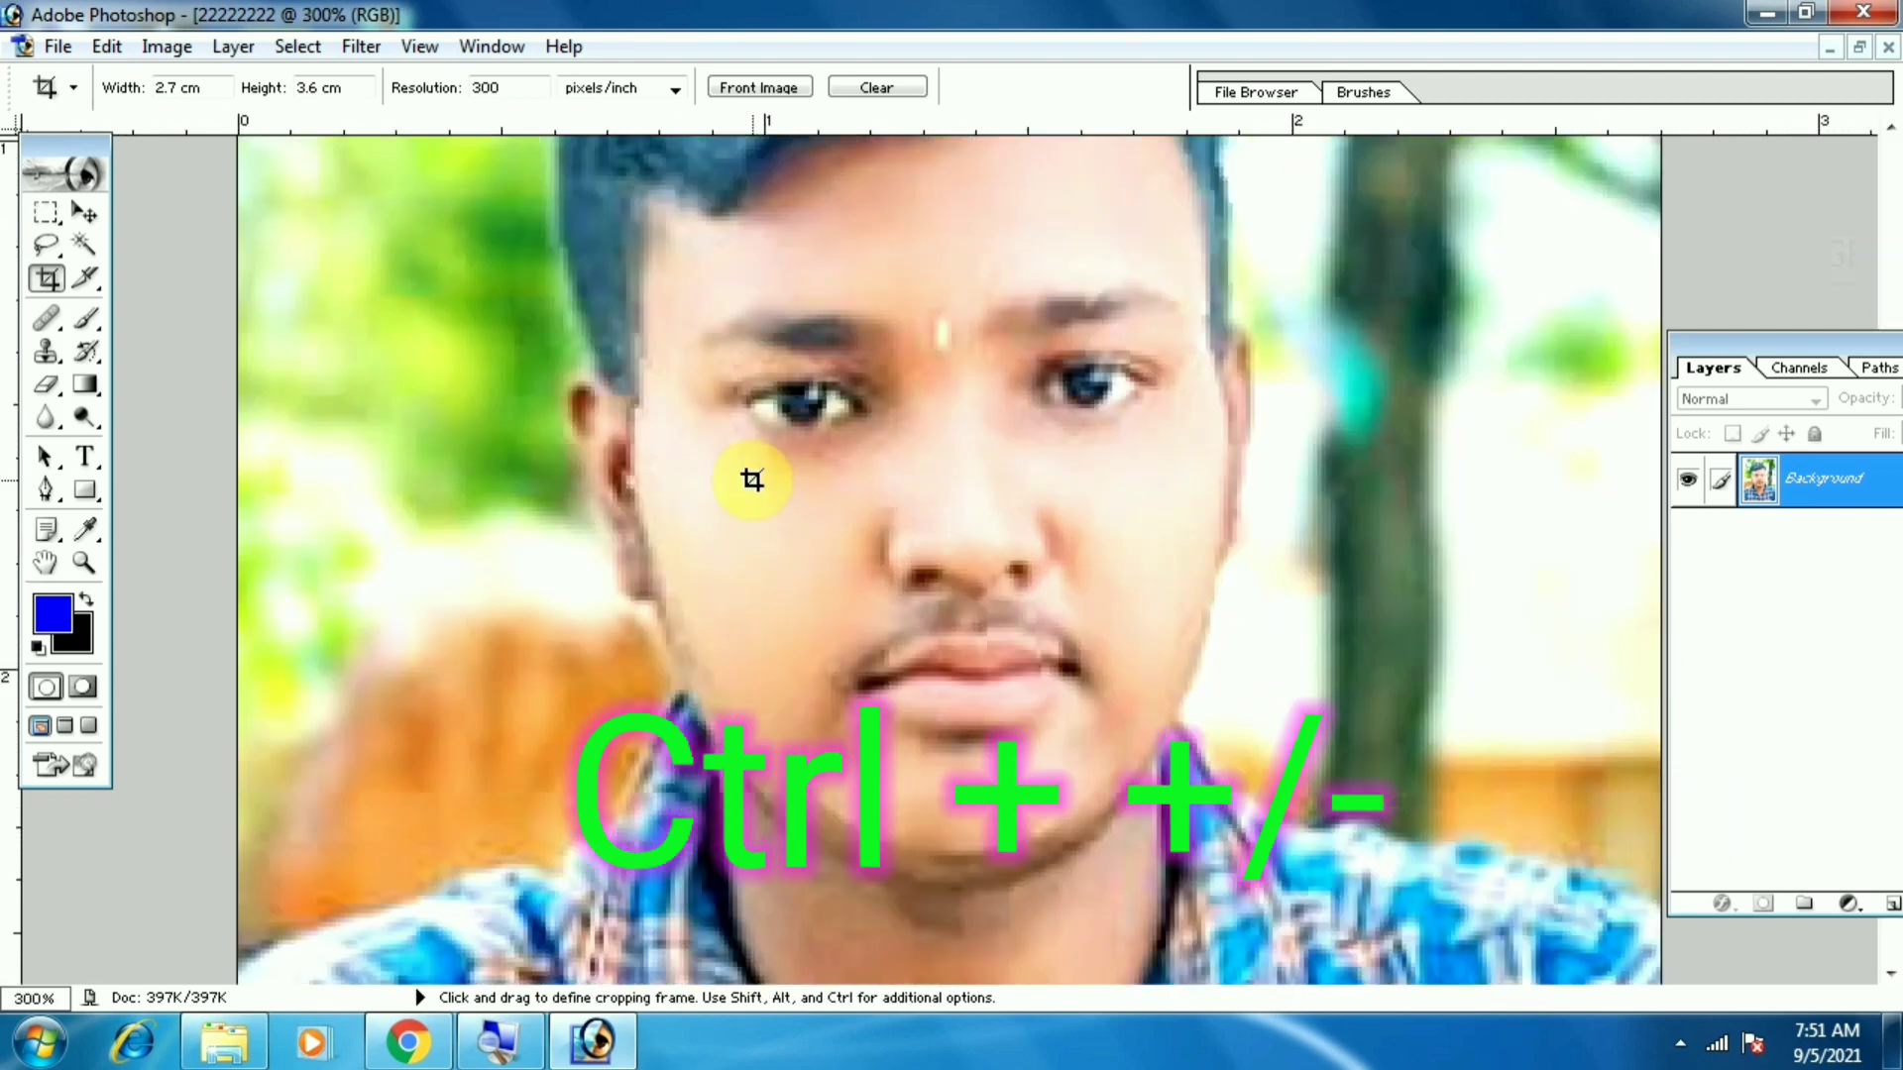
{"action": "scroll", "coordinate": [736, 499], "scroll_direction": "down", "scroll_amount": 2}
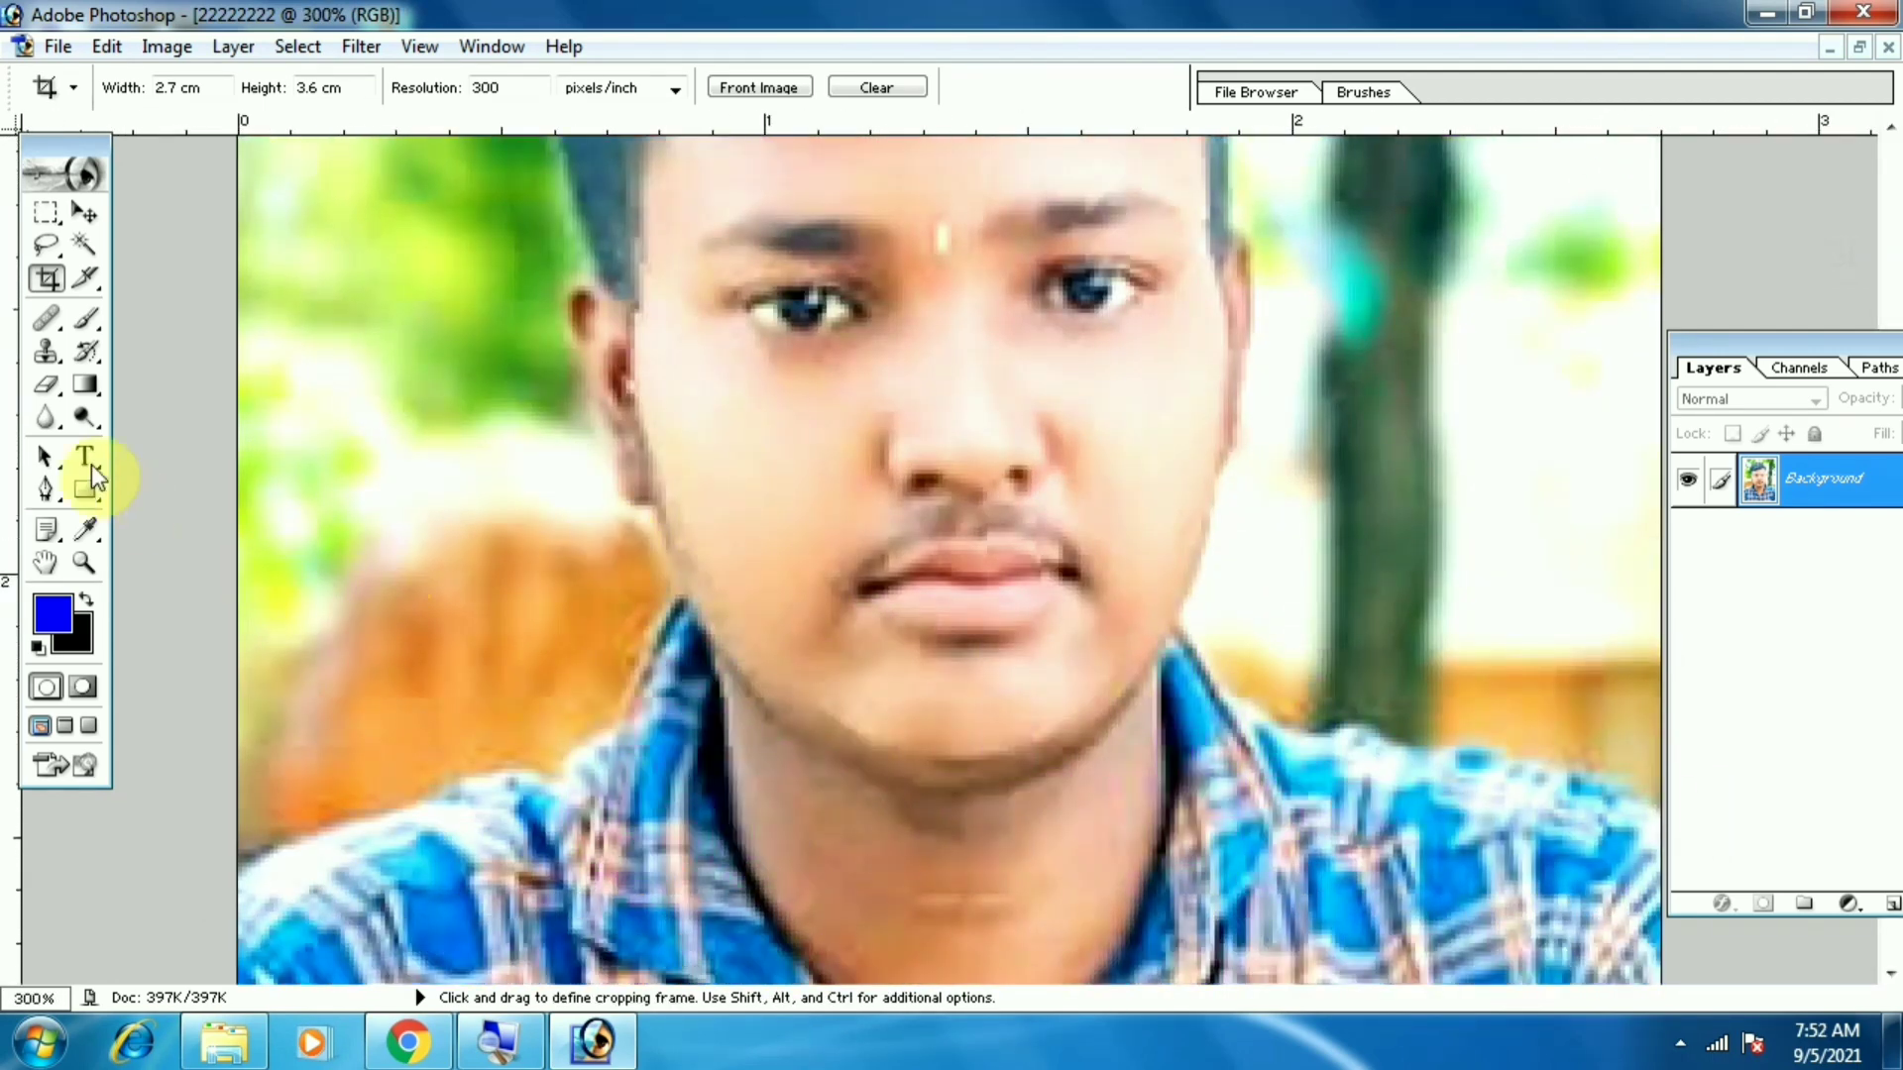
{"action": "left_click", "coordinate": [44, 493]}
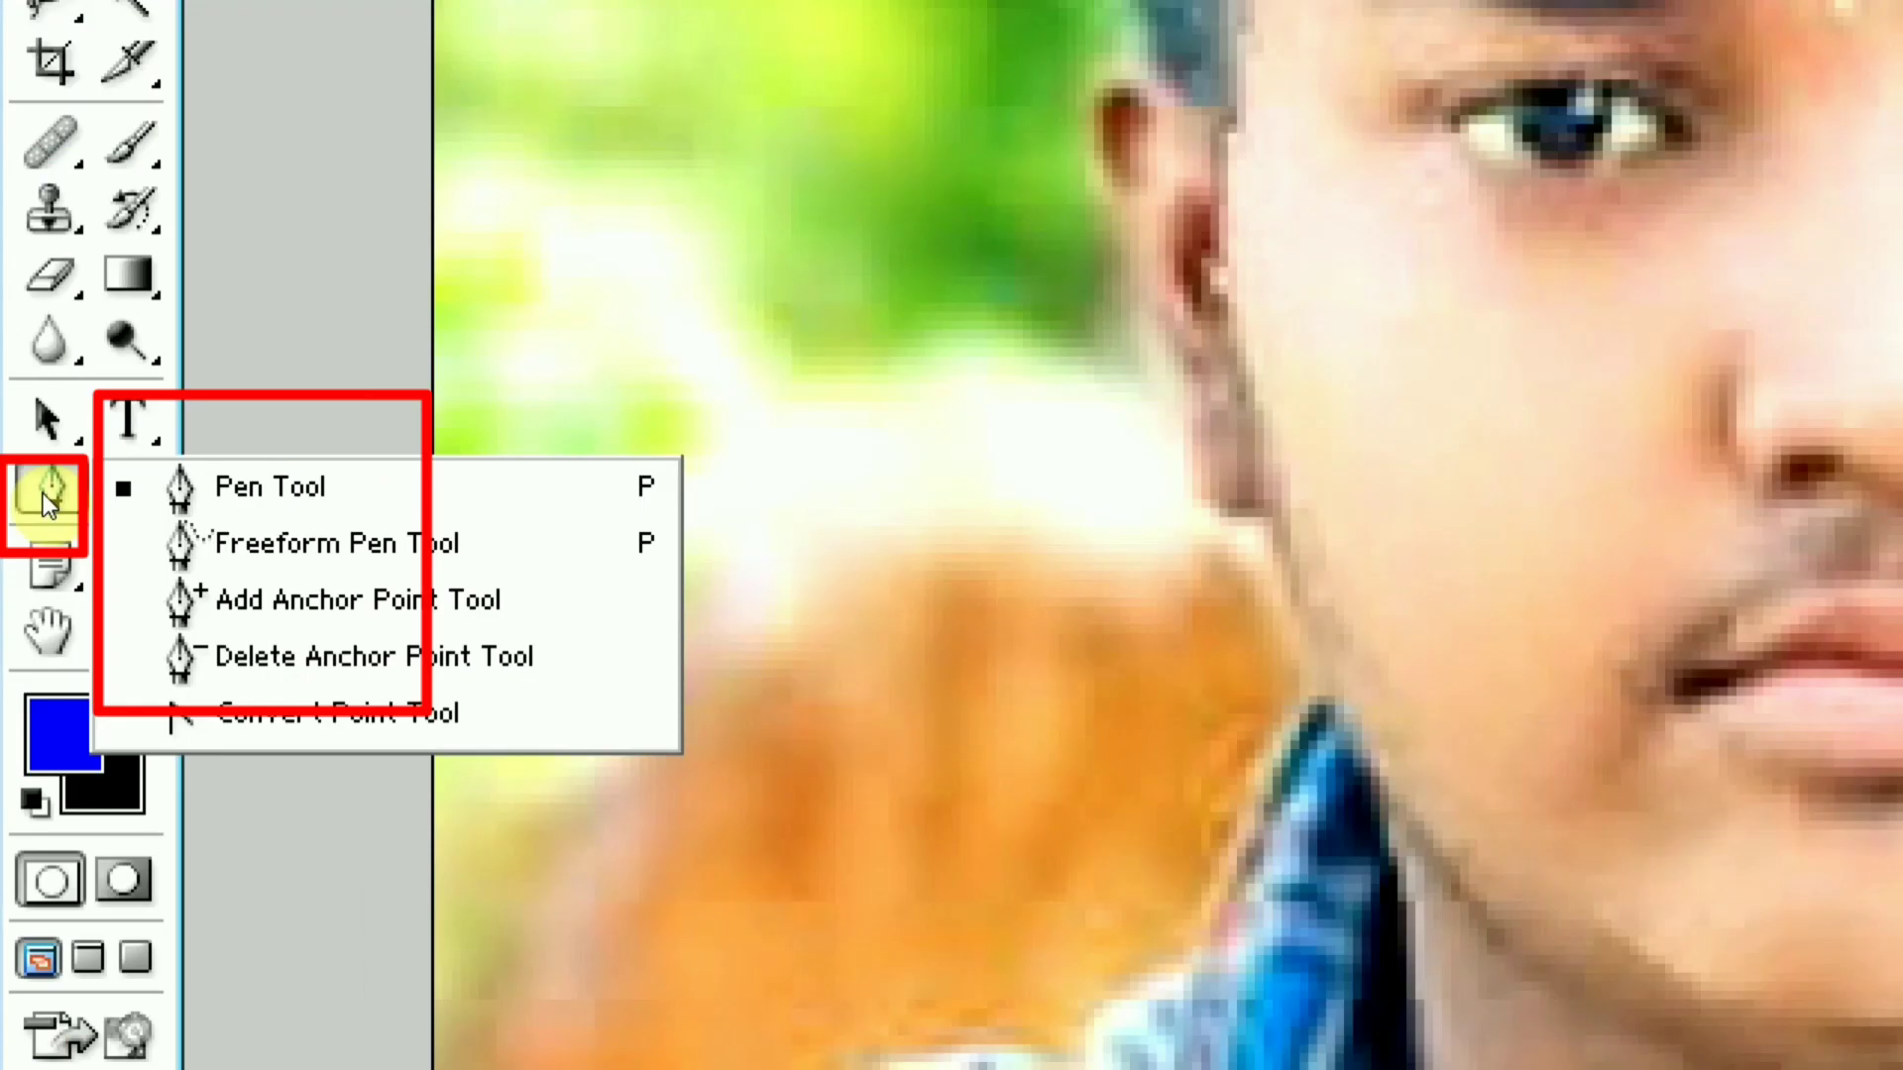
{"action": "left_click", "coordinate": [159, 486]}
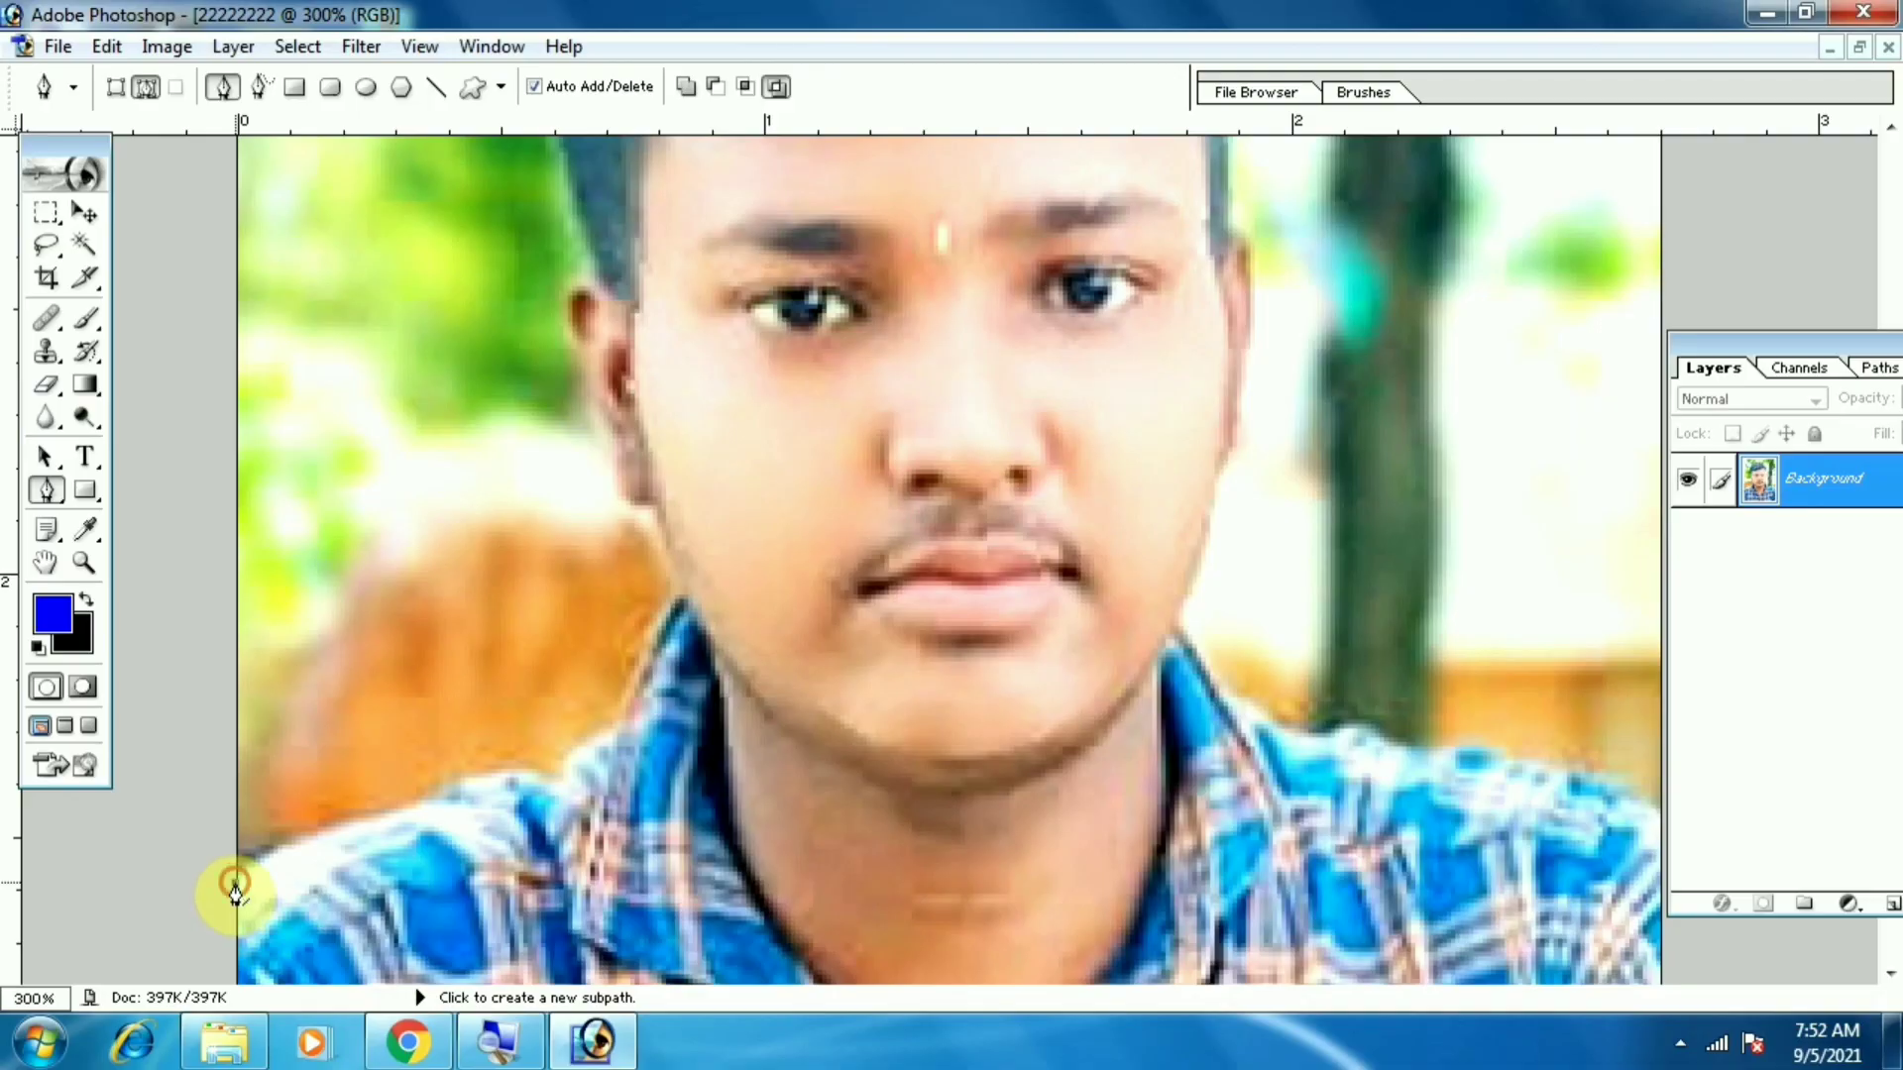
{"action": "left_click", "coordinate": [470, 694]}
{"action": "left_click", "coordinate": [531, 648]}
{"action": "left_click", "coordinate": [650, 611]}
{"action": "left_click", "coordinate": [728, 575]}
{"action": "left_click", "coordinate": [833, 541]}
{"action": "left_click", "coordinate": [908, 524]}
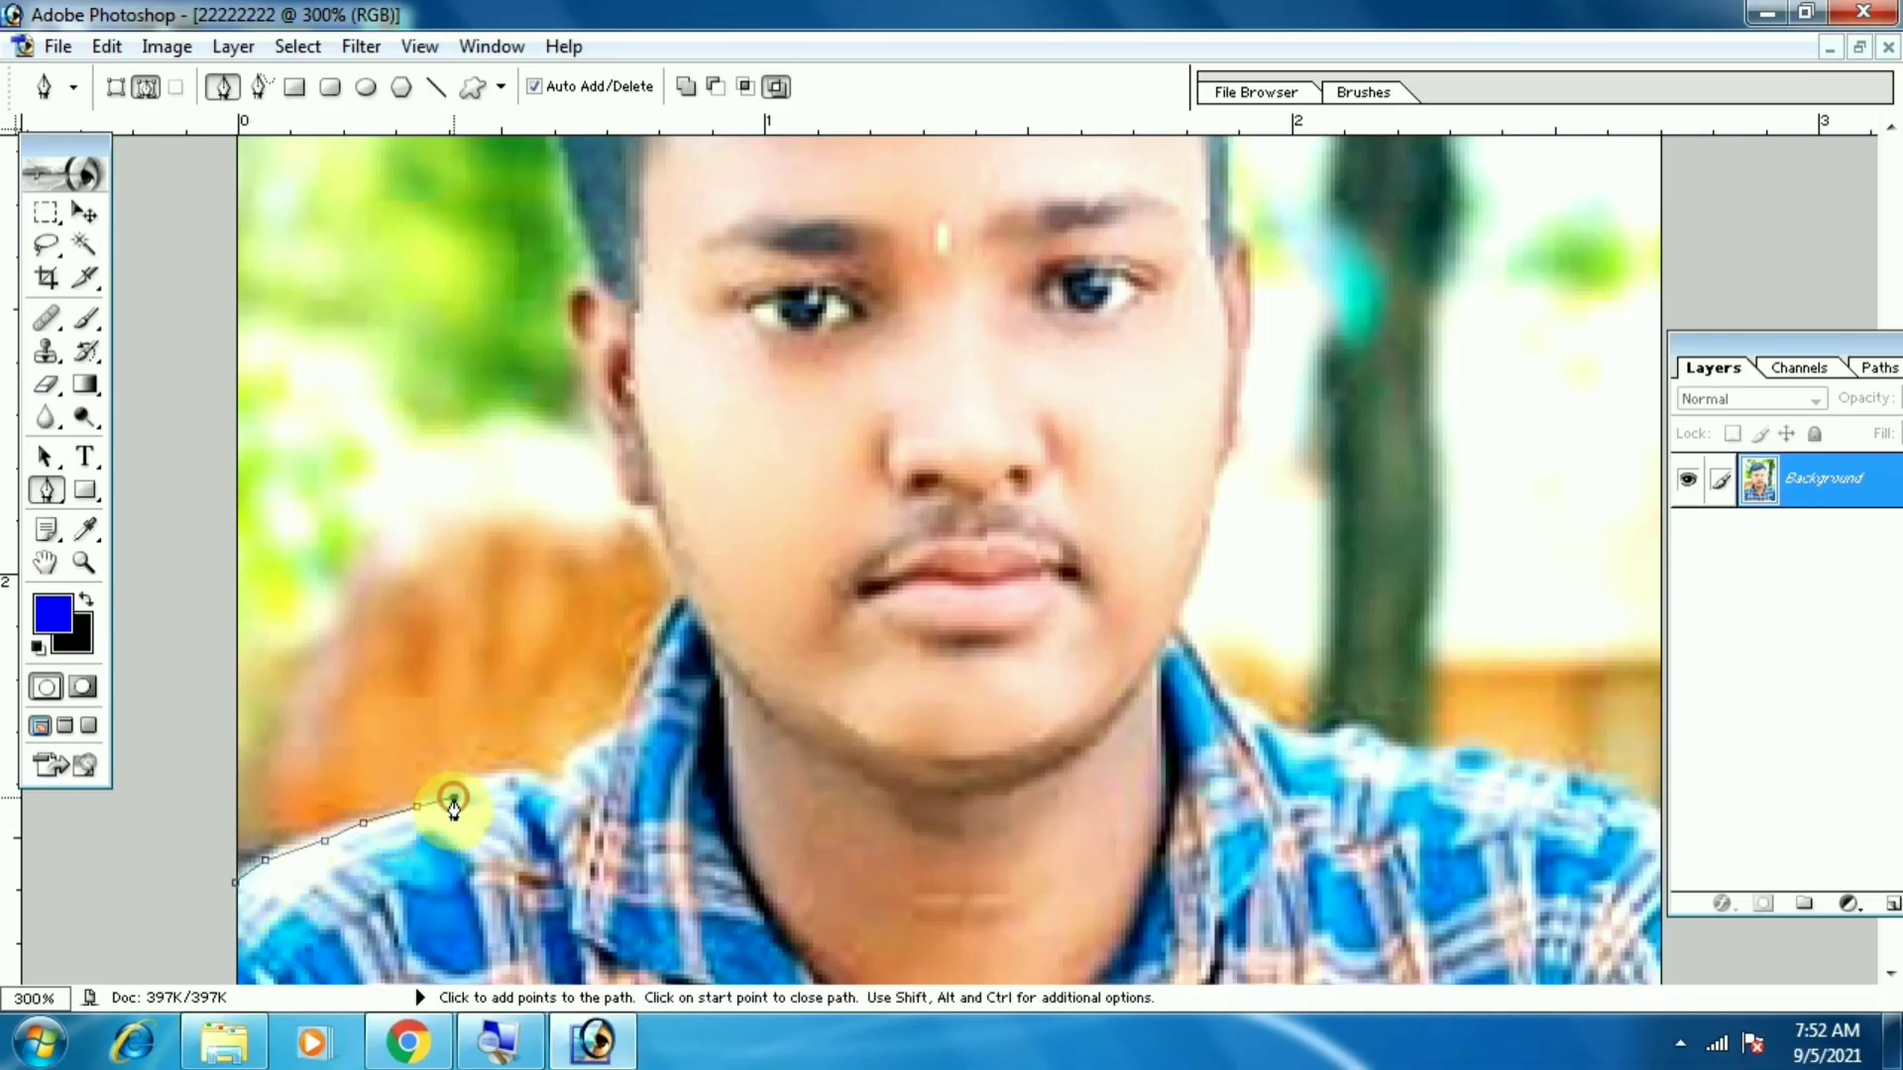
{"action": "left_click", "coordinate": [989, 496]}
- Continue the path up the left side of the shirt collar and onto the lower edge of the jaw
{"action": "left_click", "coordinate": [560, 786]}
{"action": "left_click", "coordinate": [571, 761]}
{"action": "left_click", "coordinate": [592, 746]}
{"action": "left_click", "coordinate": [615, 743]}
{"action": "left_click", "coordinate": [637, 671]}
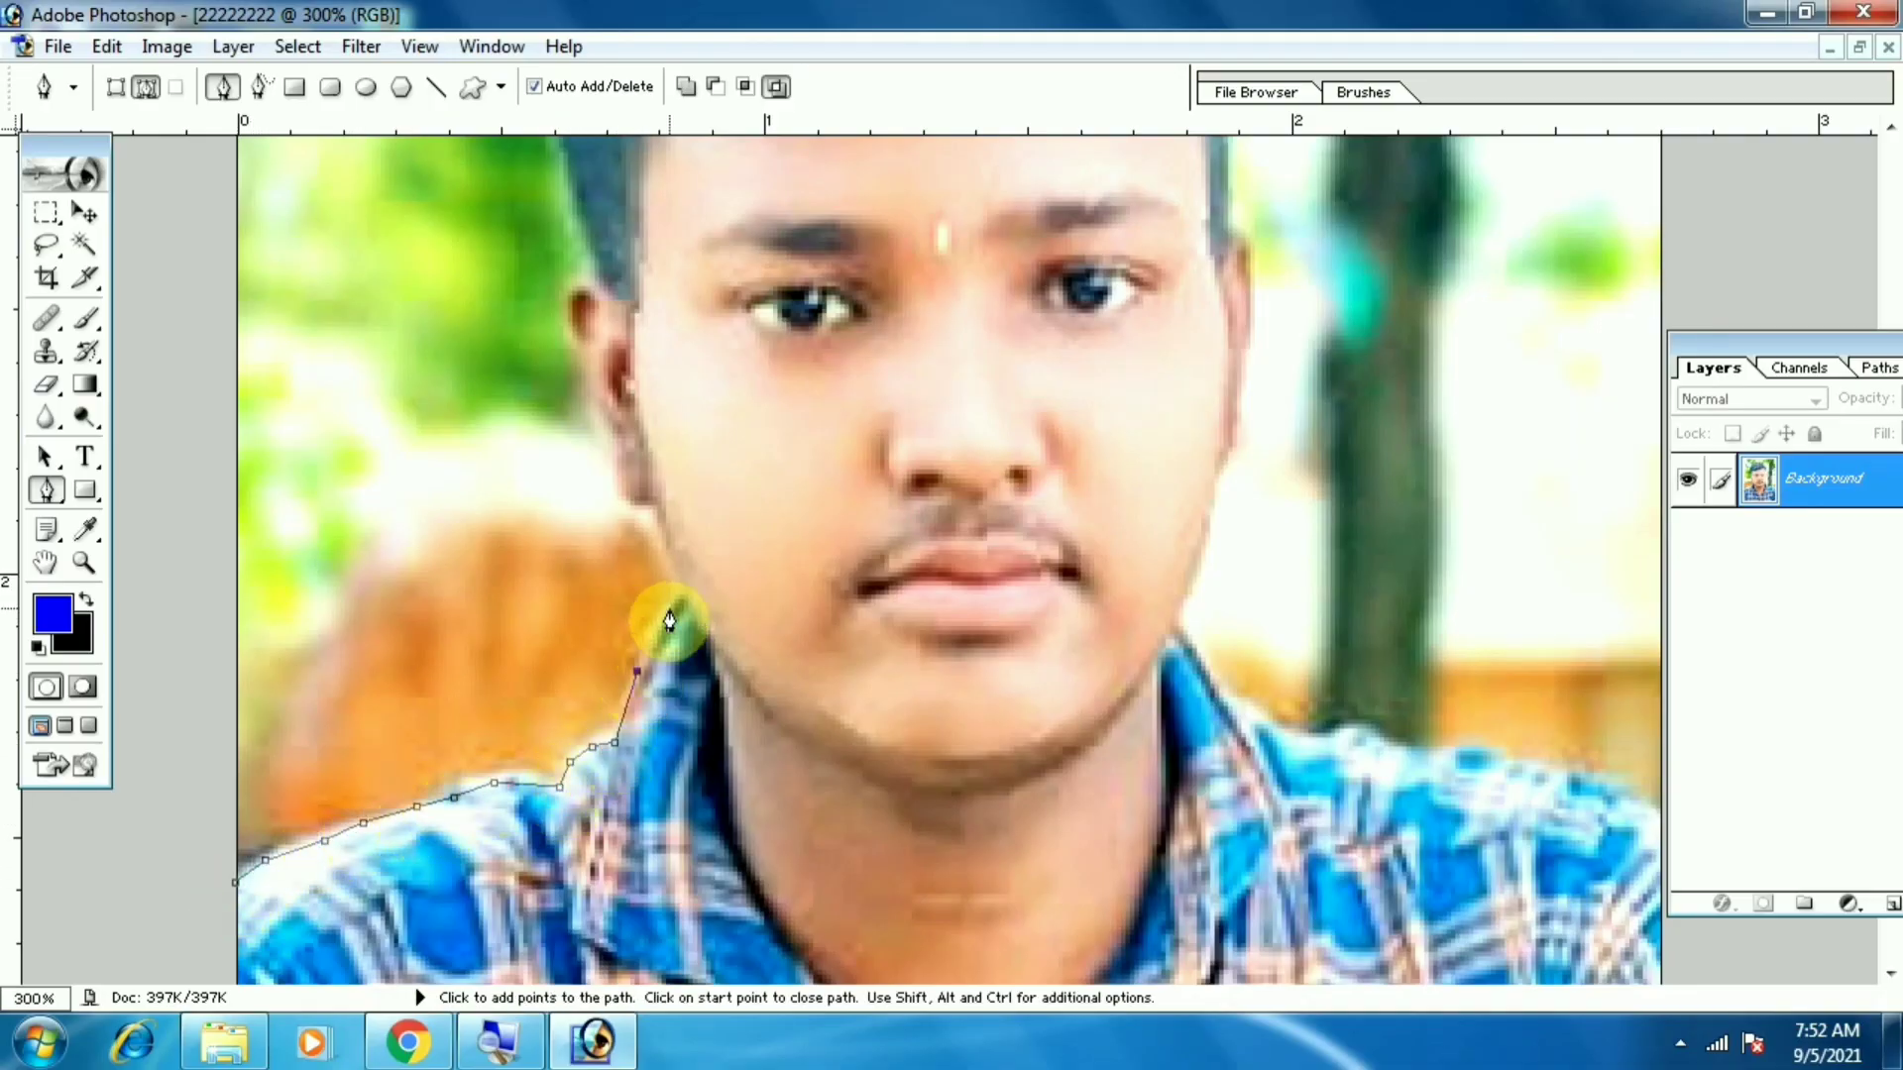
{"action": "left_click", "coordinate": [681, 596]}
{"action": "key", "text": "ctrl+plus"}
{"action": "left_click", "coordinate": [590, 567]}
{"action": "left_click", "coordinate": [573, 498]}
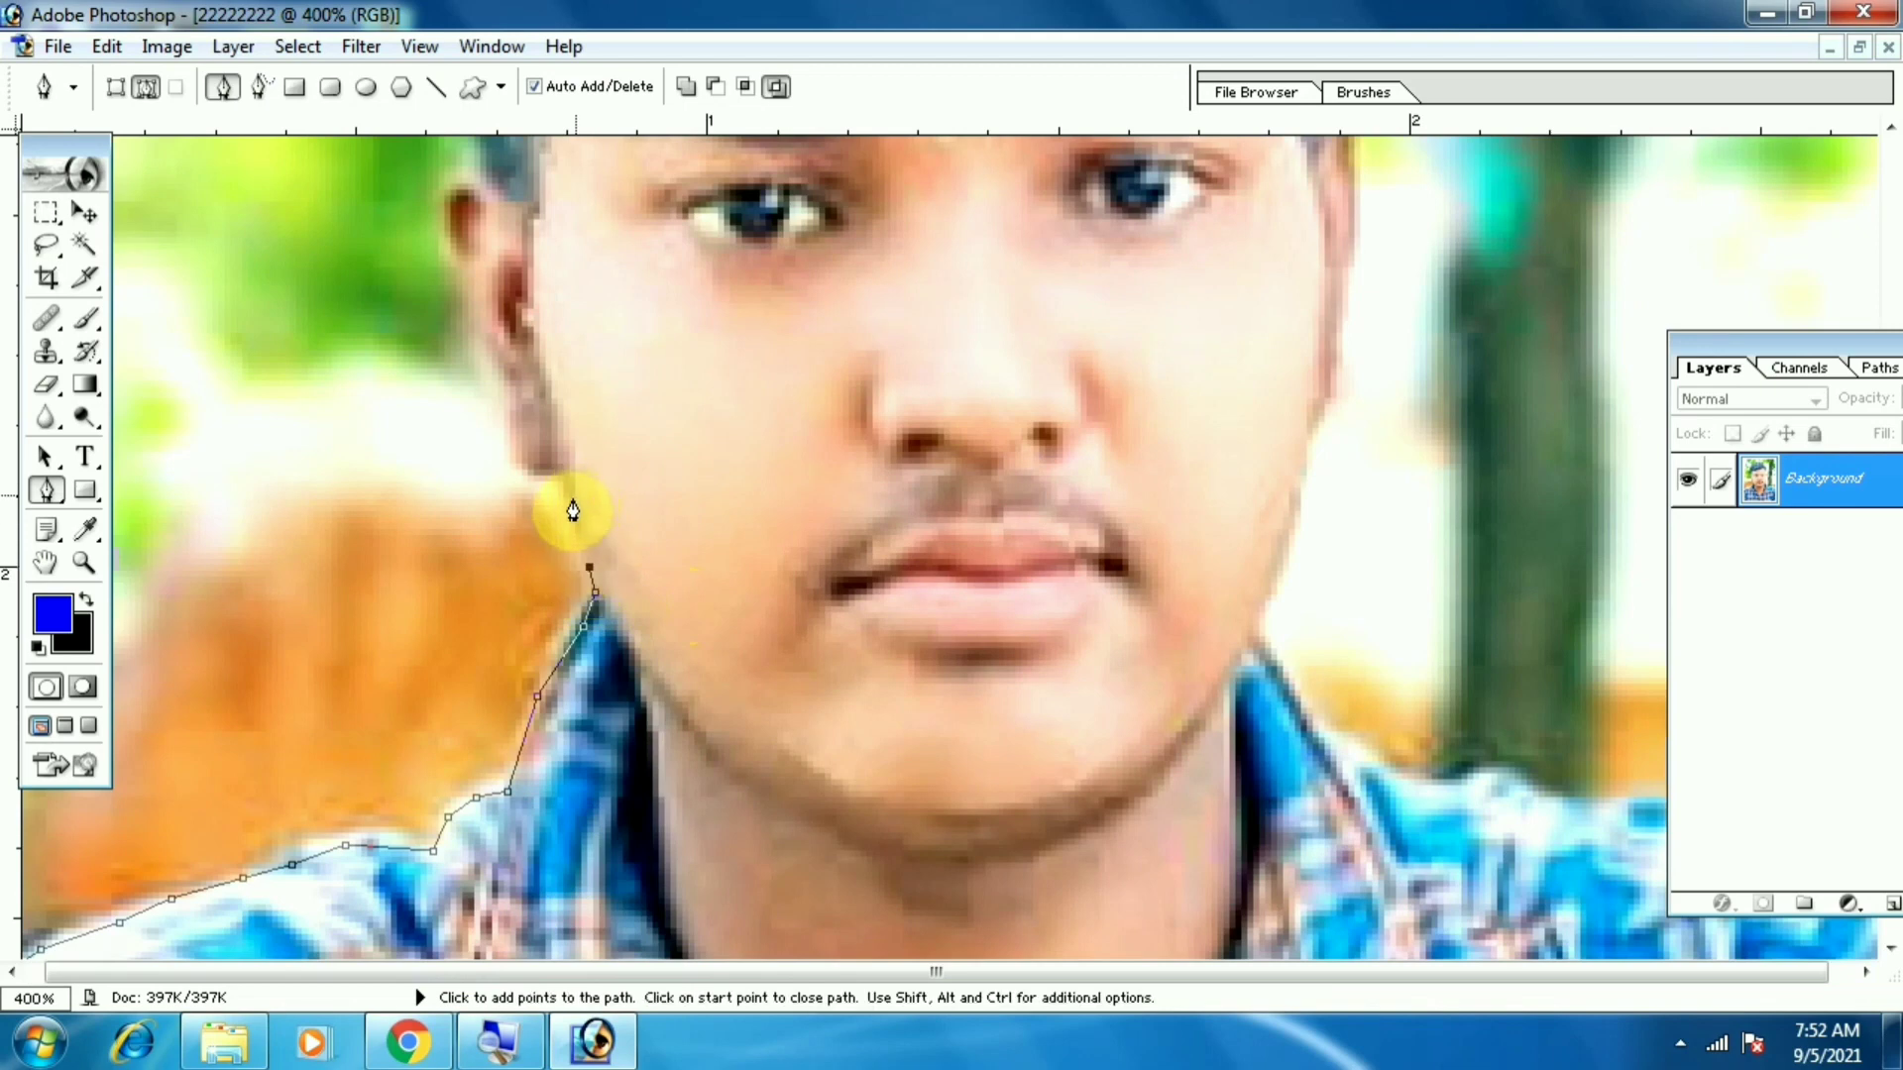
- Trace the path around the ear on the portrait's left side, from the earlobe up to the hairline
{"action": "left_click", "coordinate": [561, 475]}
{"action": "left_click", "coordinate": [555, 468]}
{"action": "left_click", "coordinate": [530, 468]}
{"action": "left_click", "coordinate": [511, 446]}
{"action": "left_click", "coordinate": [501, 386]}
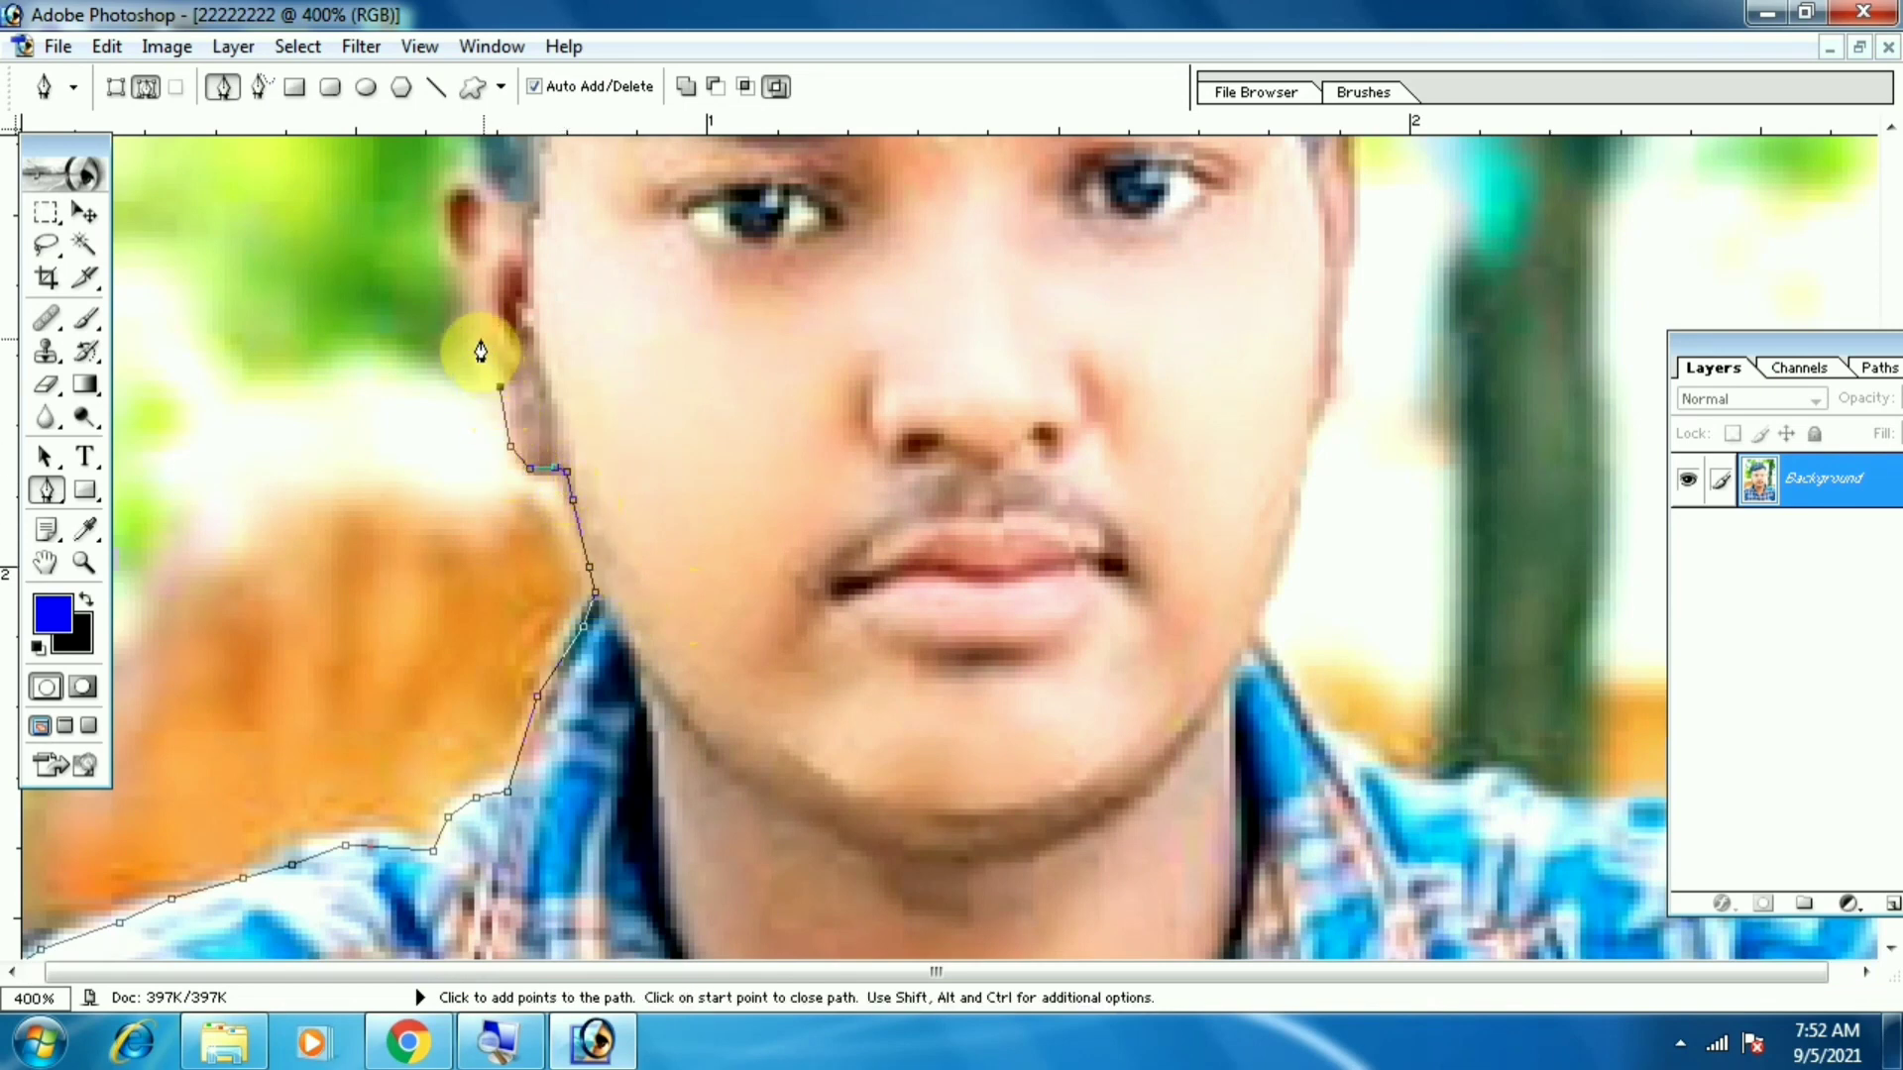
{"action": "left_click", "coordinate": [481, 339]}
{"action": "left_click", "coordinate": [468, 283]}
{"action": "left_click", "coordinate": [463, 261]}
{"action": "left_click", "coordinate": [451, 241]}
{"action": "left_click", "coordinate": [446, 212]}
{"action": "left_click", "coordinate": [451, 186]}
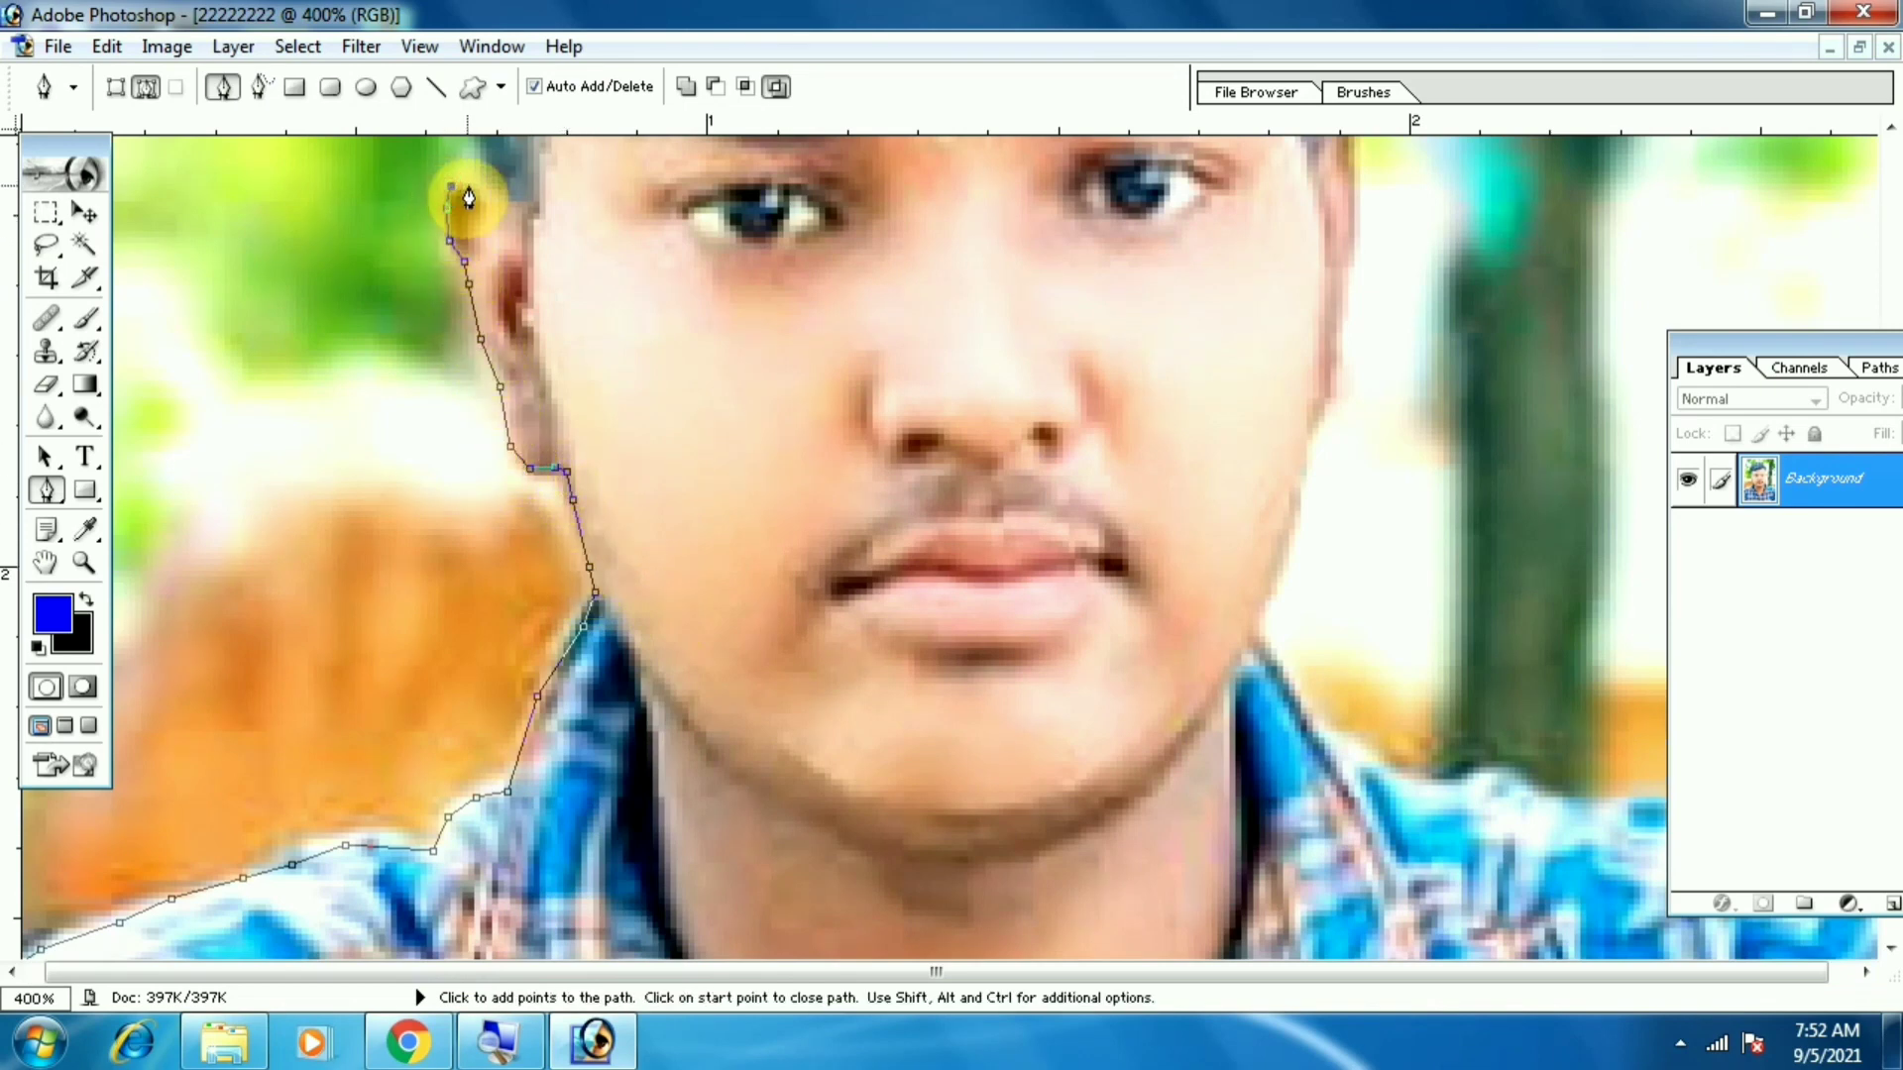
{"action": "left_click", "coordinate": [483, 185]}
- Extend the path from the top of the left ear up along the side of the short hair
{"action": "scroll", "coordinate": [483, 185], "scroll_direction": "up", "scroll_amount": 3}
{"action": "left_click", "coordinate": [467, 440]}
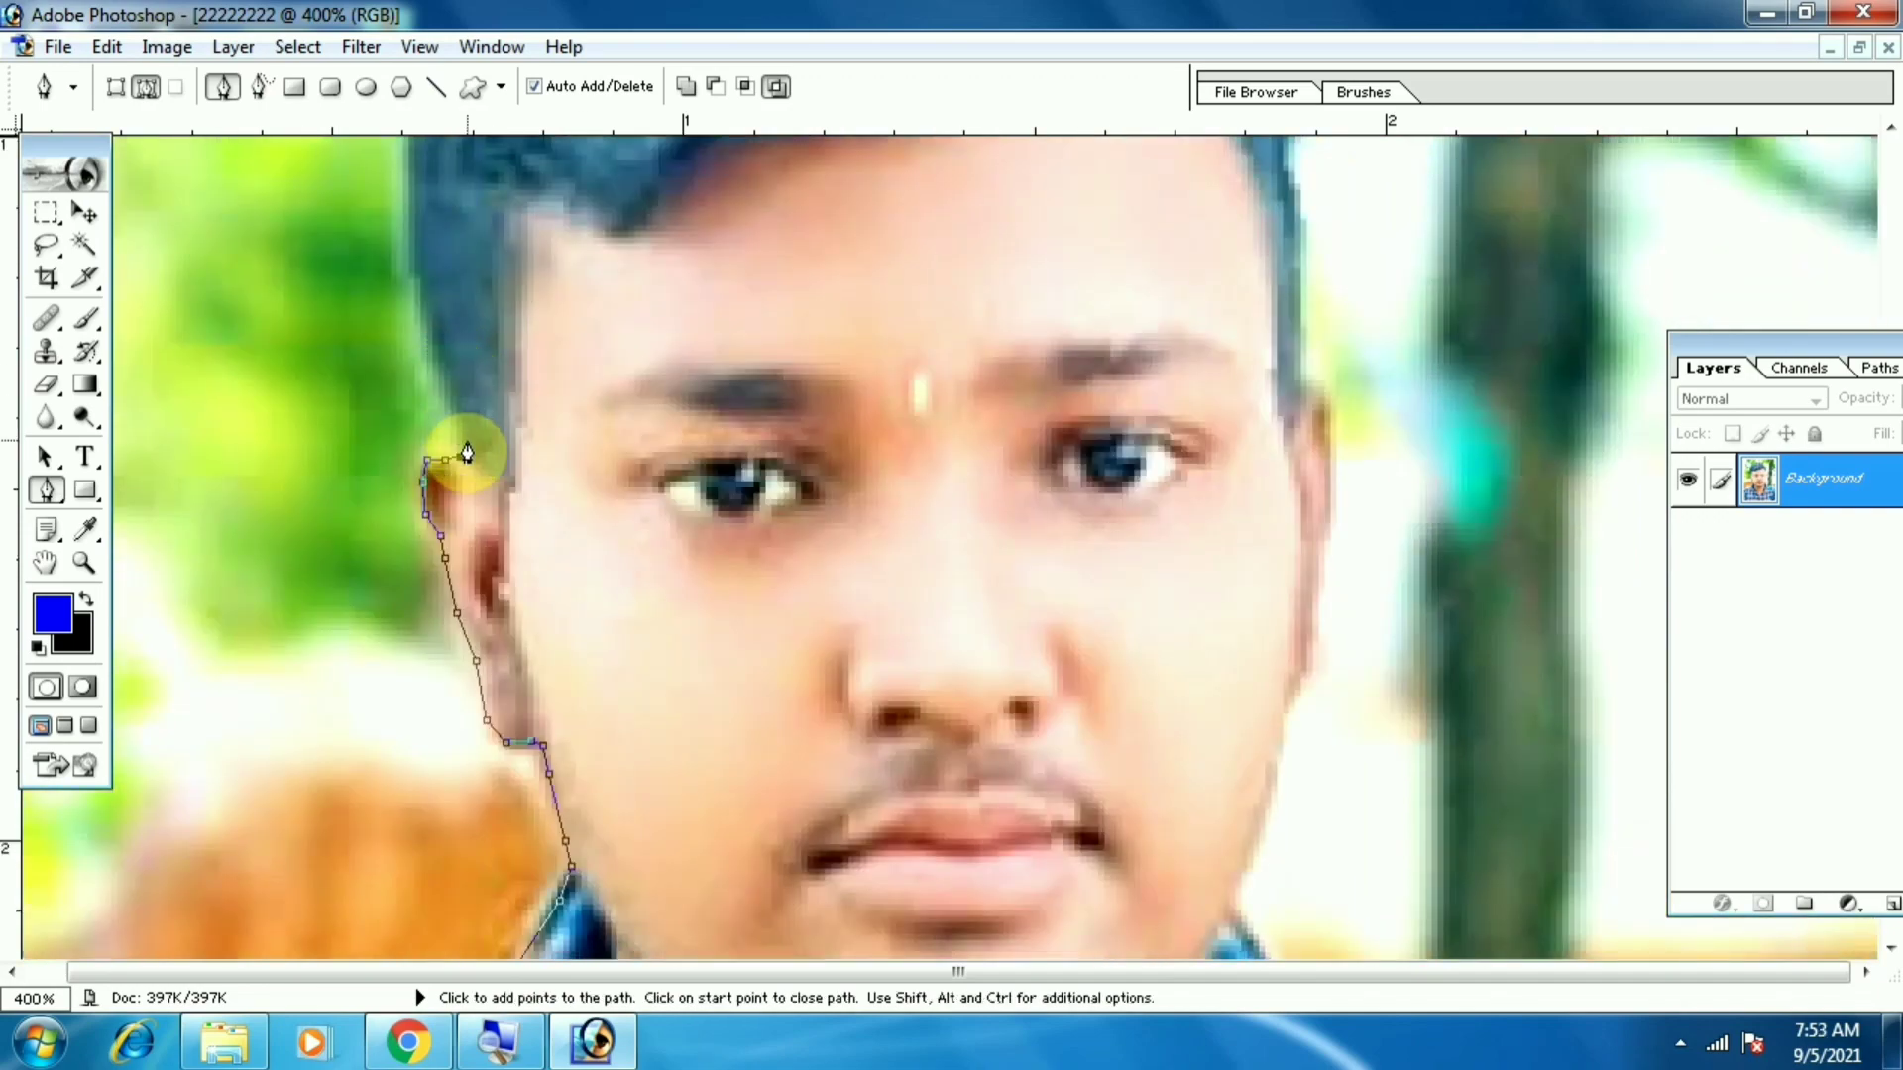
{"action": "left_click", "coordinate": [453, 407]}
{"action": "left_click", "coordinate": [429, 338]}
{"action": "left_click", "coordinate": [415, 257]}
{"action": "left_click_drag", "start_coordinate": [481, 258], "coordinate": [605, 594]}
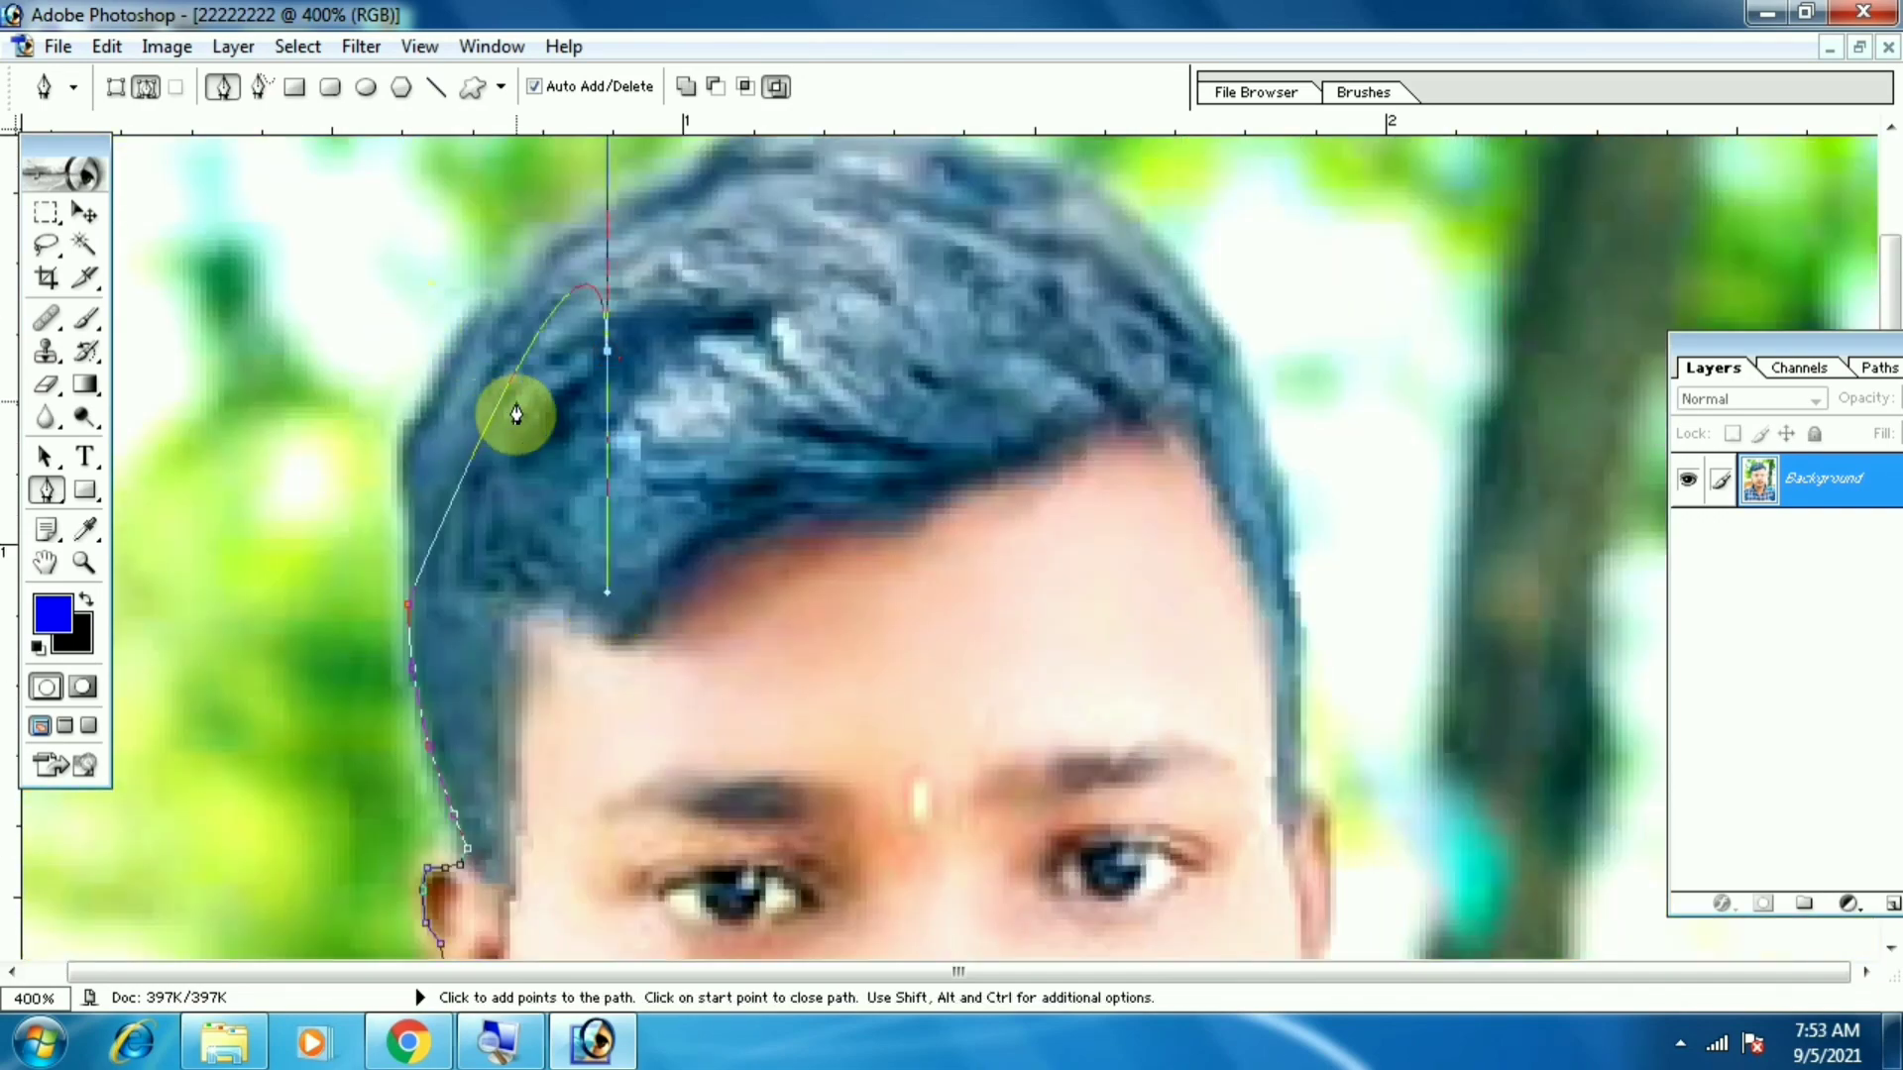
{"action": "left_click", "coordinate": [408, 604]}
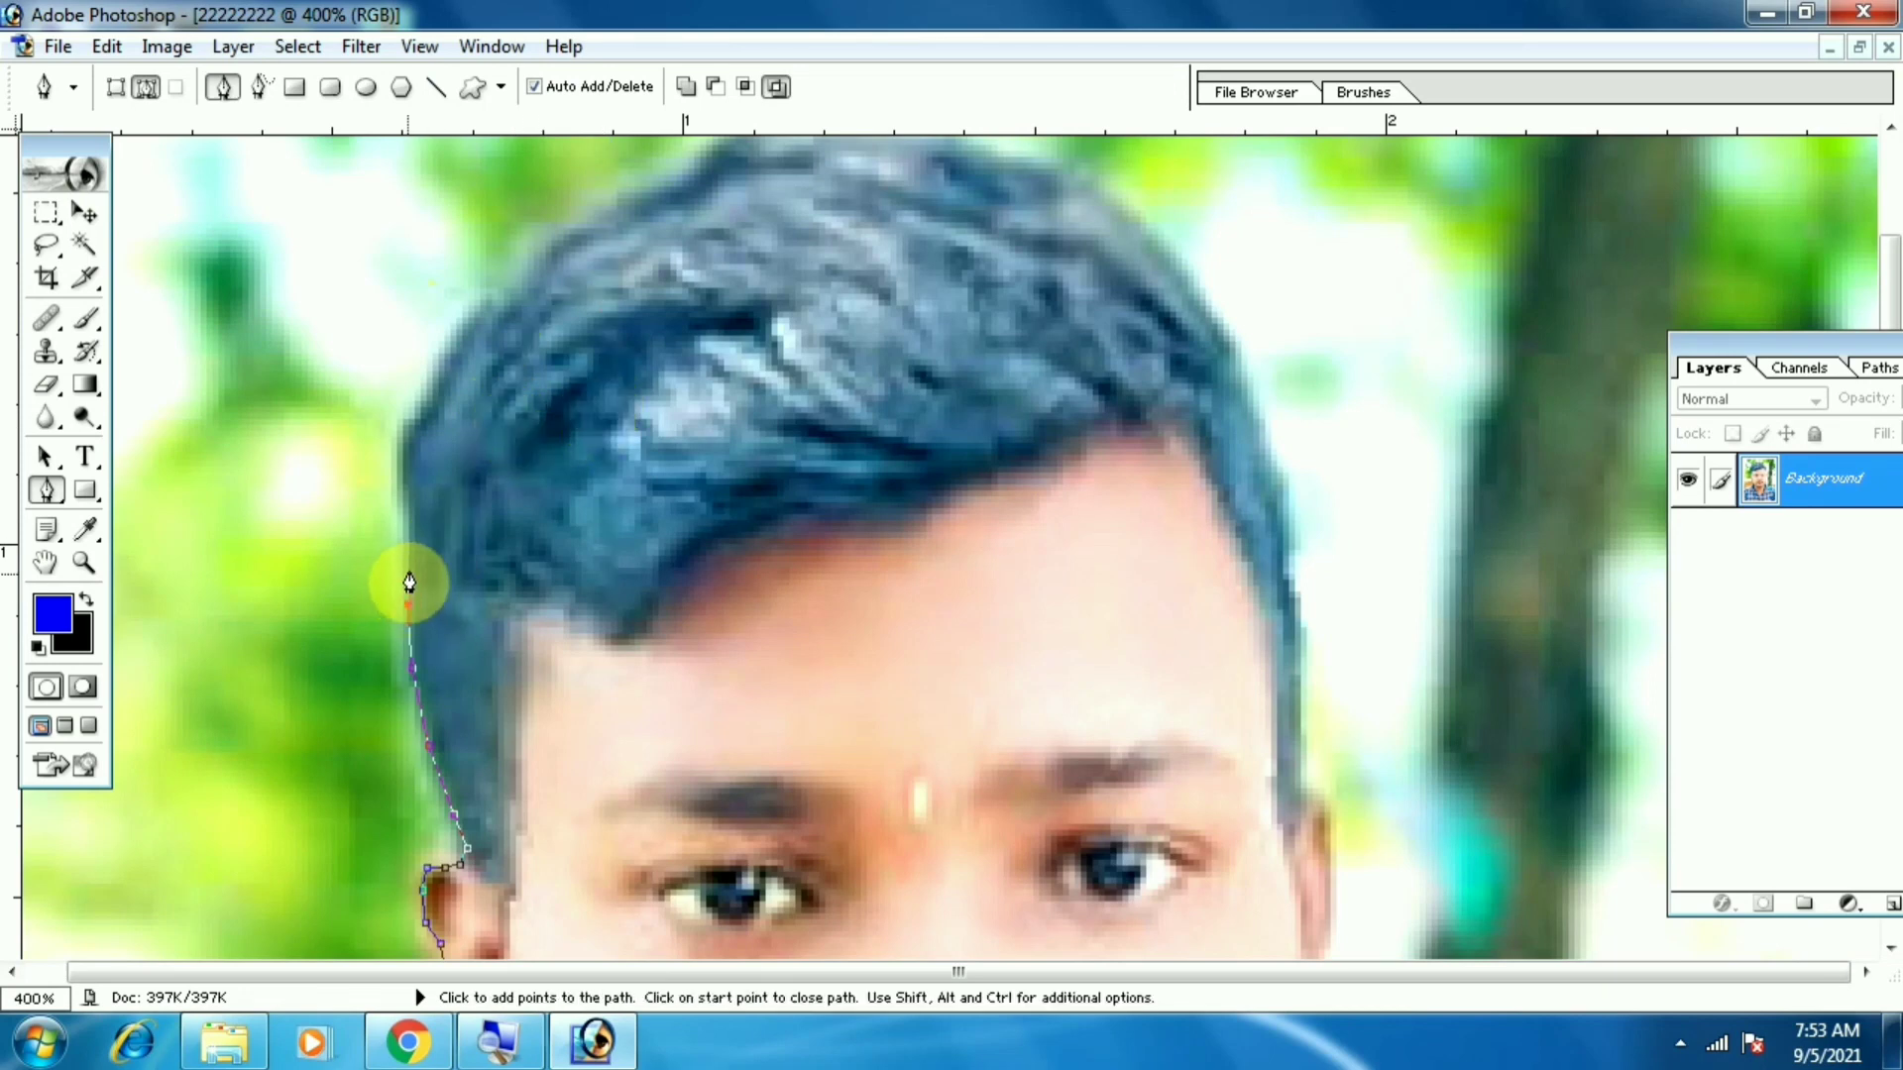
- Trace the outer contour of the hair along the left side of the head towards the crown
{"action": "left_click", "coordinate": [408, 550]}
{"action": "left_click", "coordinate": [406, 469]}
{"action": "left_click", "coordinate": [427, 403]}
{"action": "left_click", "coordinate": [461, 334]}
{"action": "left_click", "coordinate": [506, 295]}
{"action": "left_click", "coordinate": [560, 242]}
{"action": "left_click", "coordinate": [602, 215]}
{"action": "left_click", "coordinate": [649, 196]}
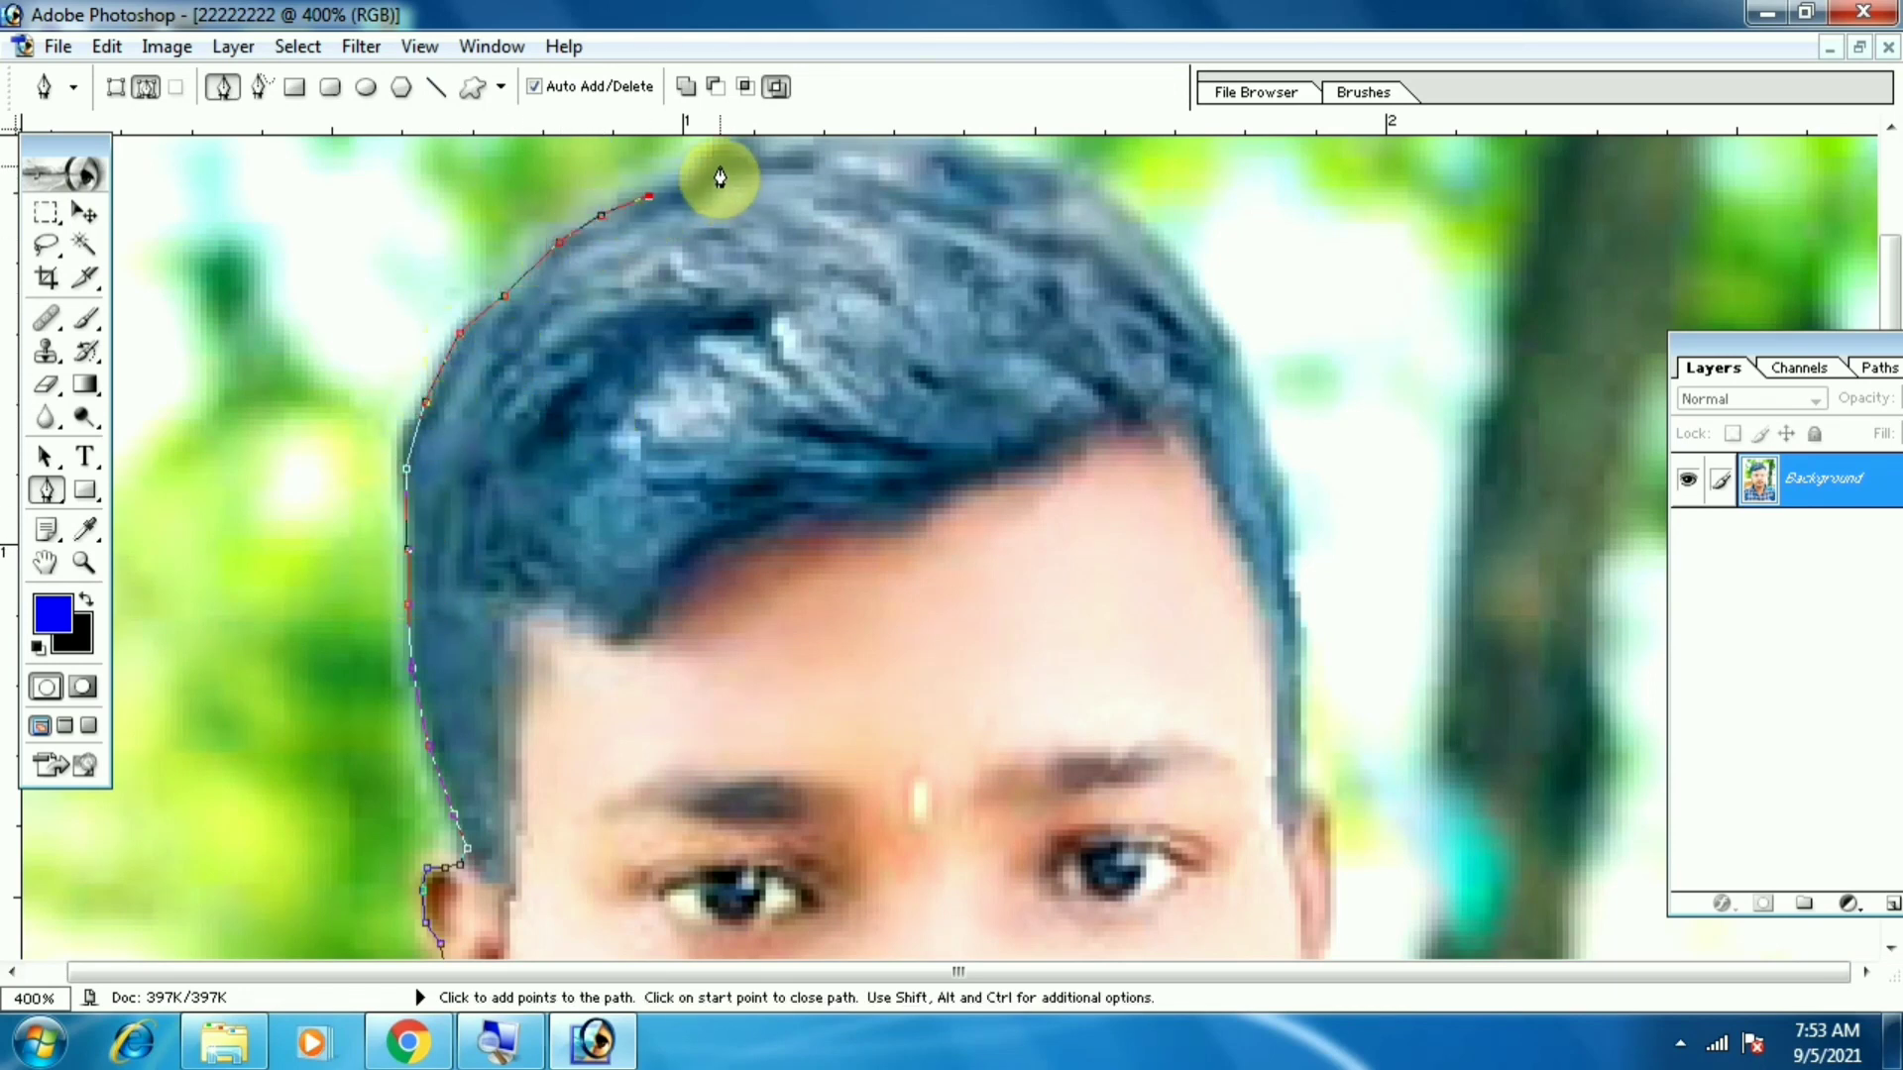
- Carry the path over the top of the hair and onto the curve at the right side of the head
{"action": "left_click", "coordinate": [711, 160]}
{"action": "left_click", "coordinate": [747, 146]}
{"action": "left_click", "coordinate": [837, 147]}
{"action": "left_click", "coordinate": [930, 141]}
{"action": "left_click", "coordinate": [1009, 153]}
{"action": "left_click", "coordinate": [1047, 168]}
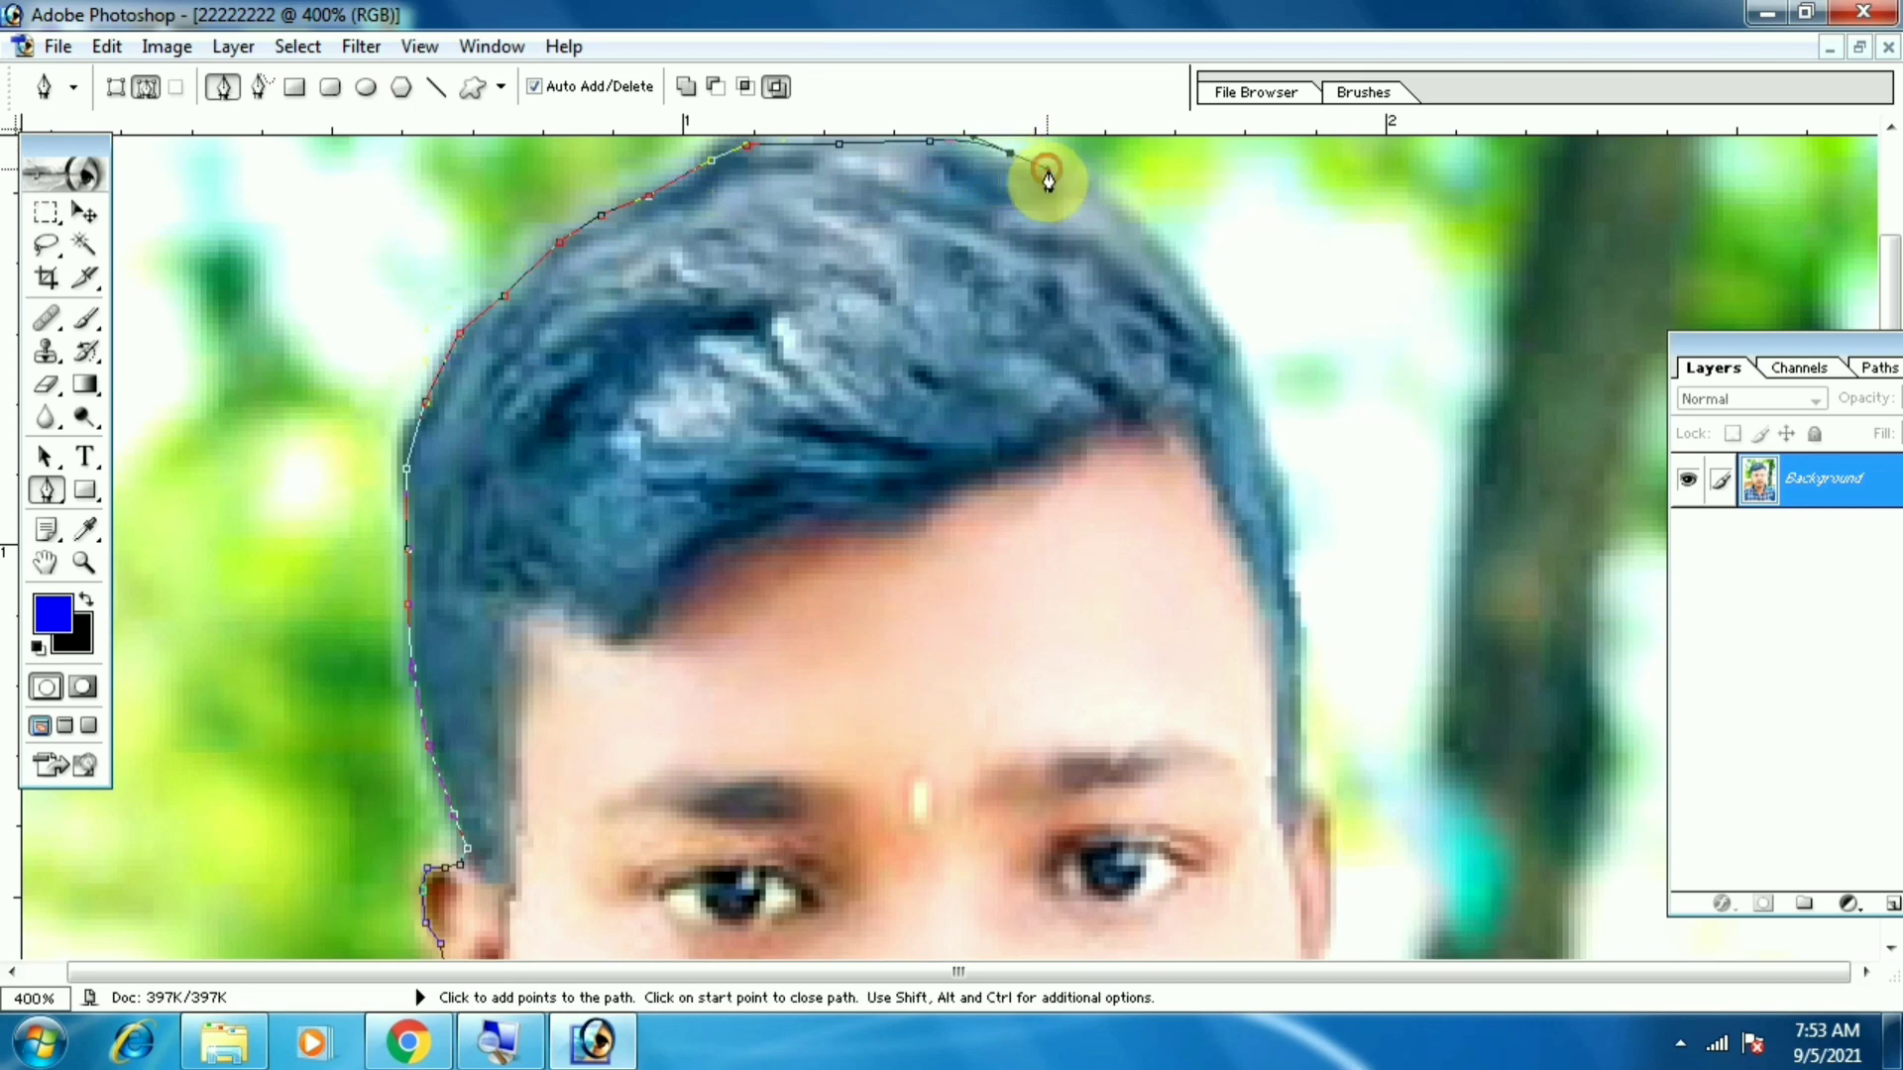
{"action": "left_click", "coordinate": [1105, 195]}
{"action": "left_click", "coordinate": [1147, 232]}
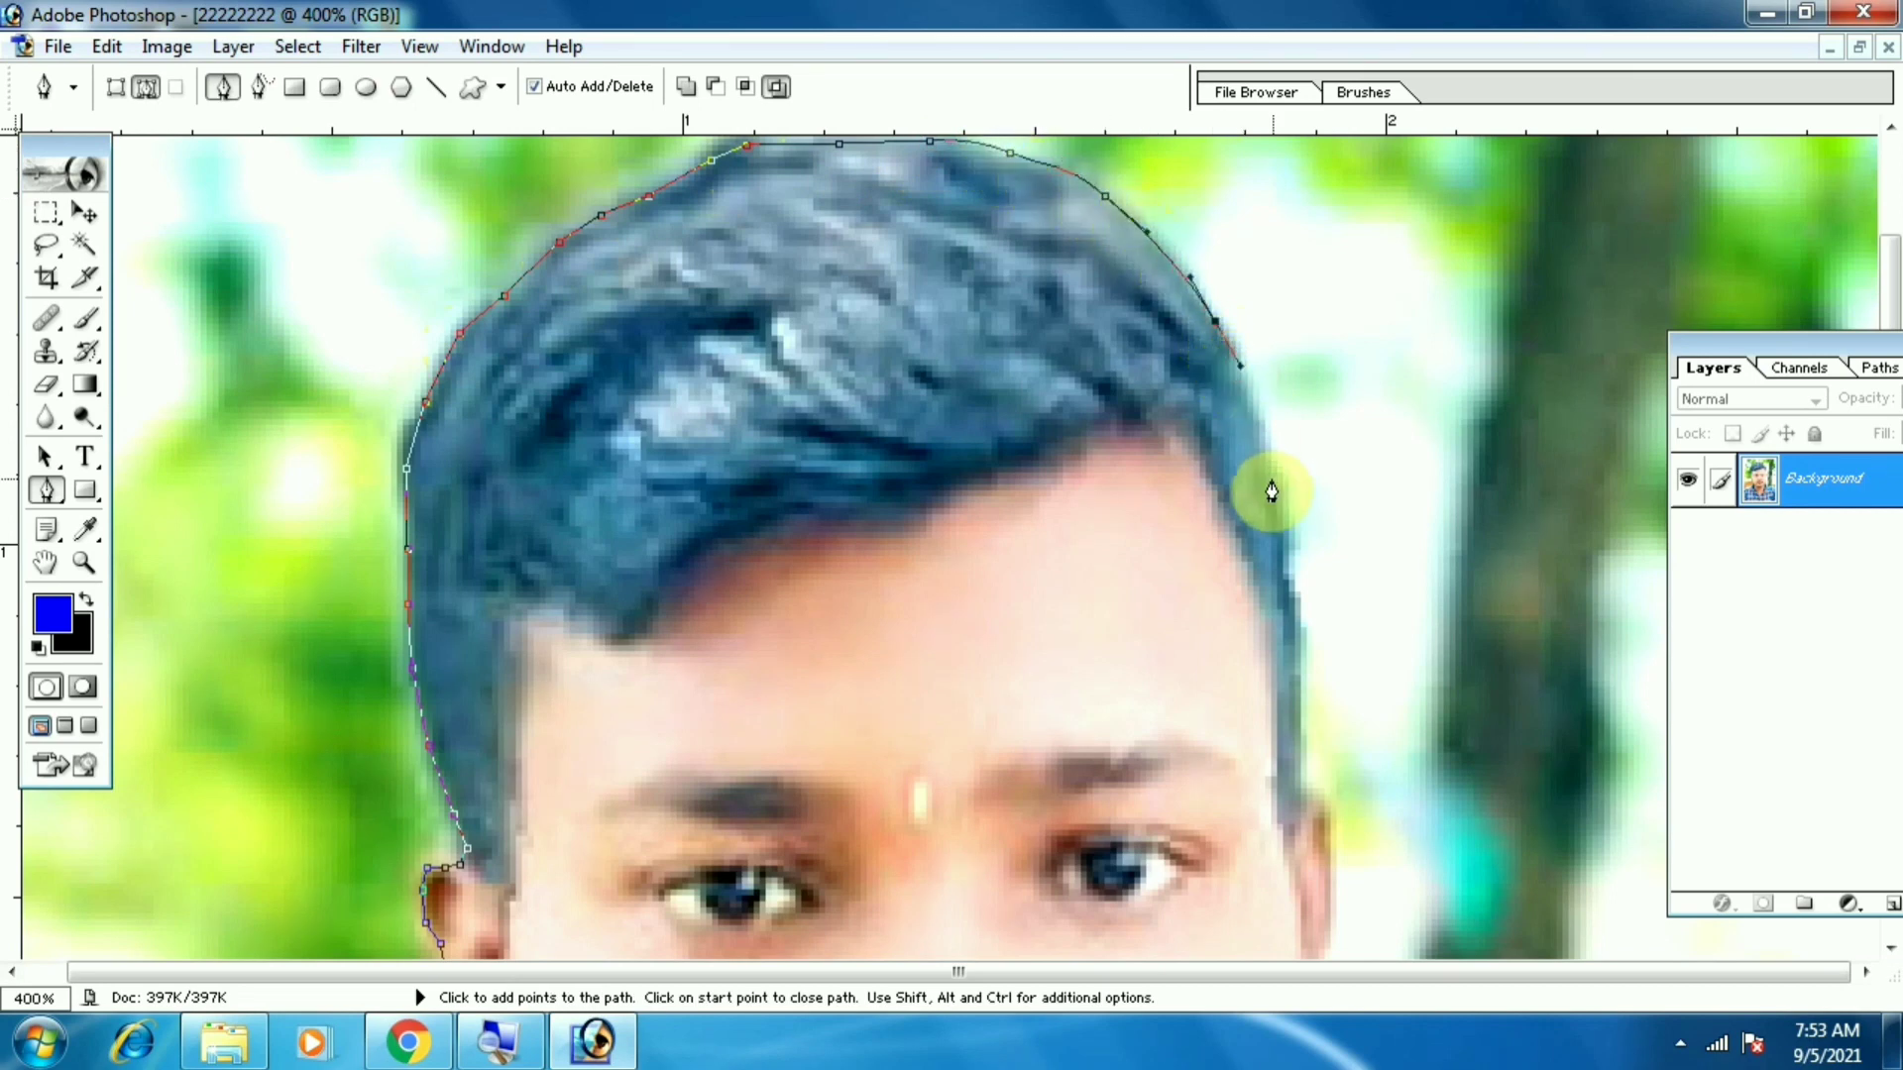
- Continue the path down the right side of the hair to the top of the ear
{"action": "left_click", "coordinate": [1286, 591]}
{"action": "left_click", "coordinate": [1292, 664]}
{"action": "left_click", "coordinate": [1295, 725]}
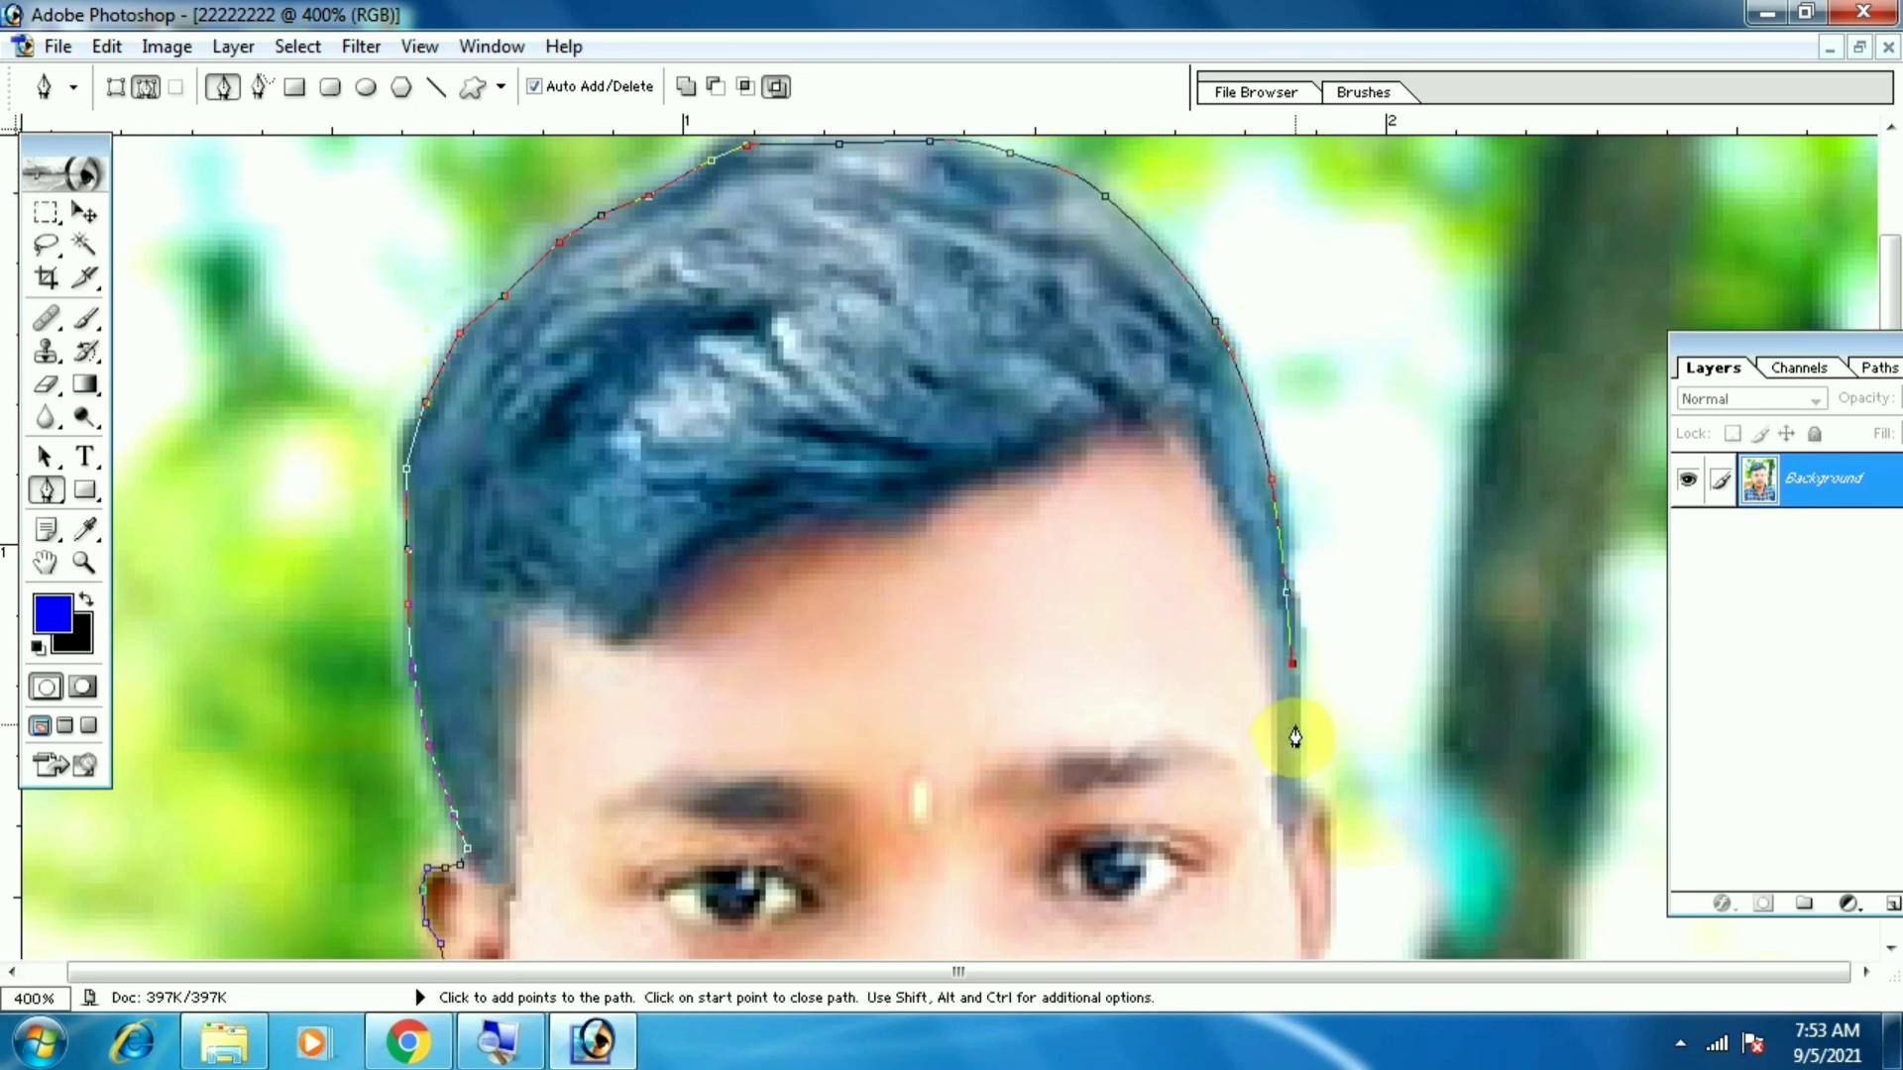
{"action": "left_click", "coordinate": [1292, 805]}
- Trace the path around the outer edge of the ear on the portrait's right side
{"action": "left_click_drag", "start_coordinate": [1262, 777], "coordinate": [1176, 429]}
{"action": "left_click", "coordinate": [1319, 487]}
{"action": "left_click", "coordinate": [1328, 515]}
{"action": "left_click", "coordinate": [1332, 591]}
{"action": "left_click", "coordinate": [1320, 669]}
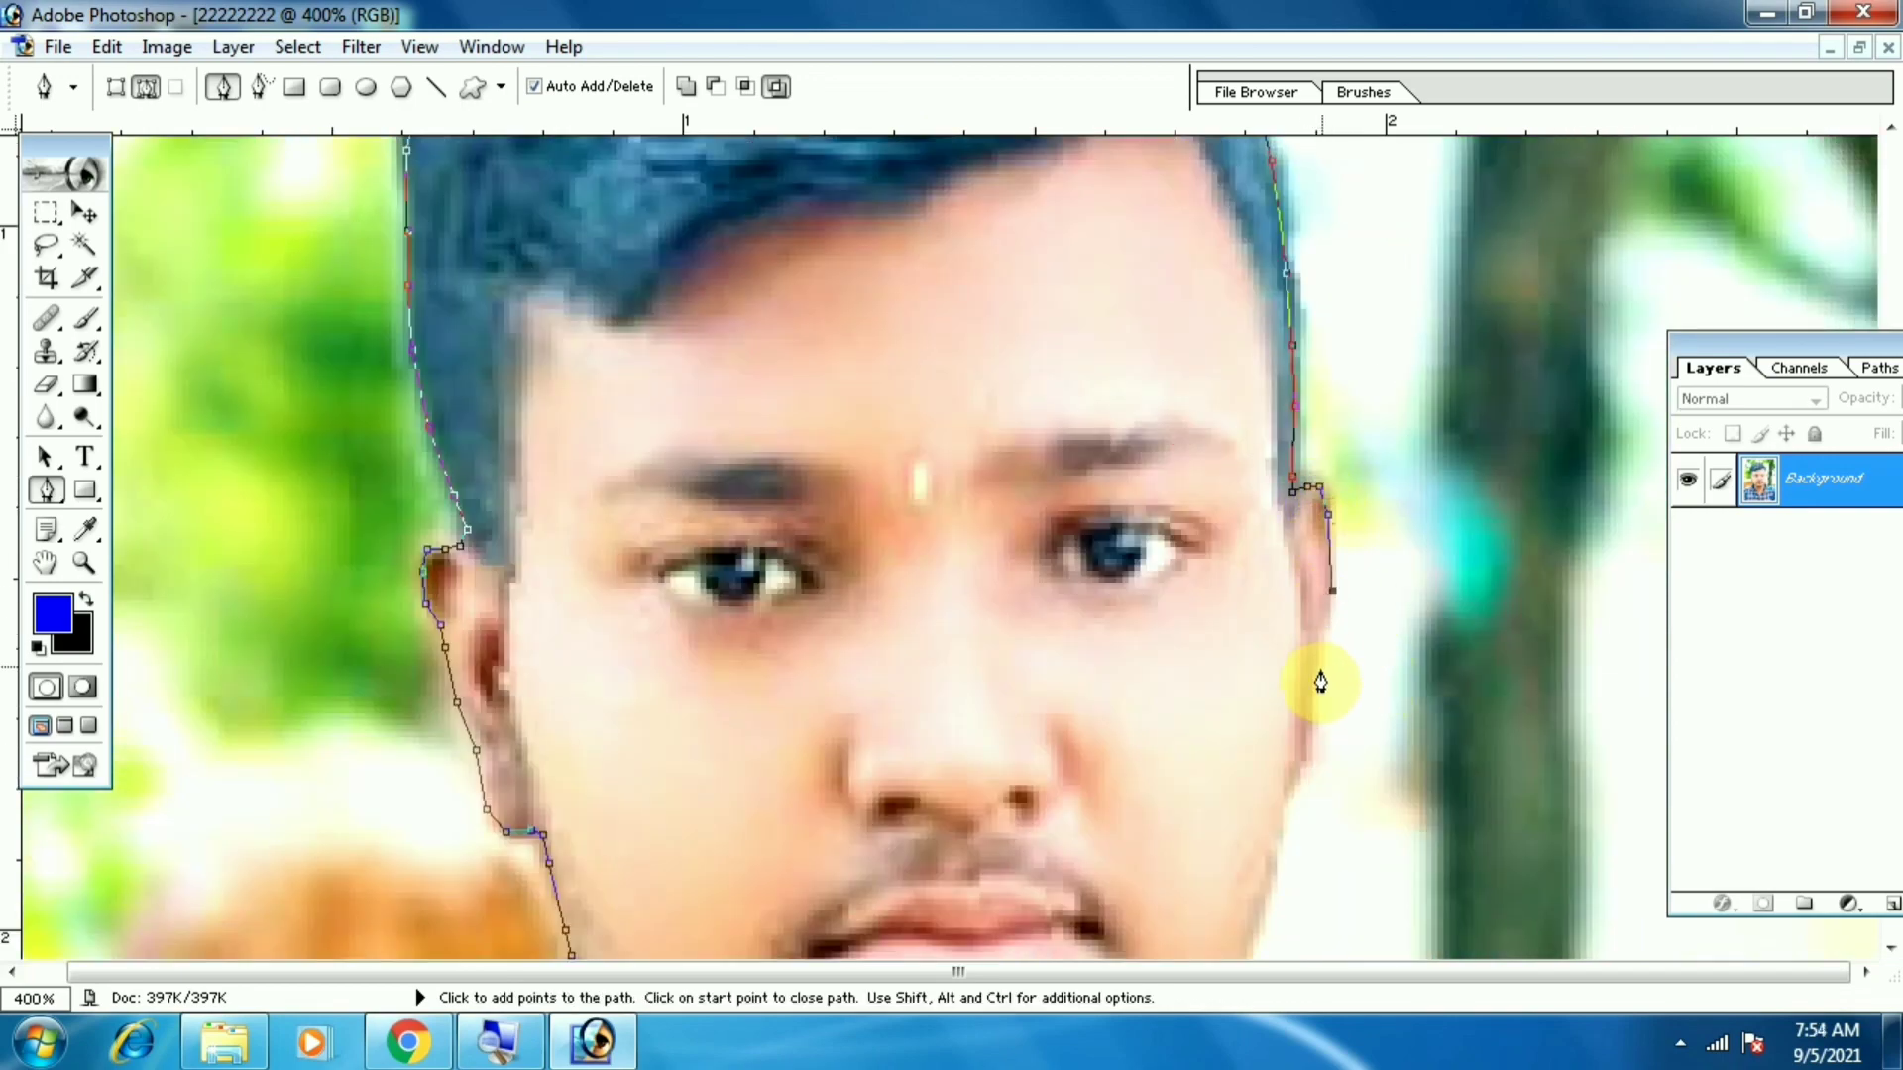
- Continue the path down the right cheek and jaw to the tip of the shirt collar
{"action": "key", "text": "space"}
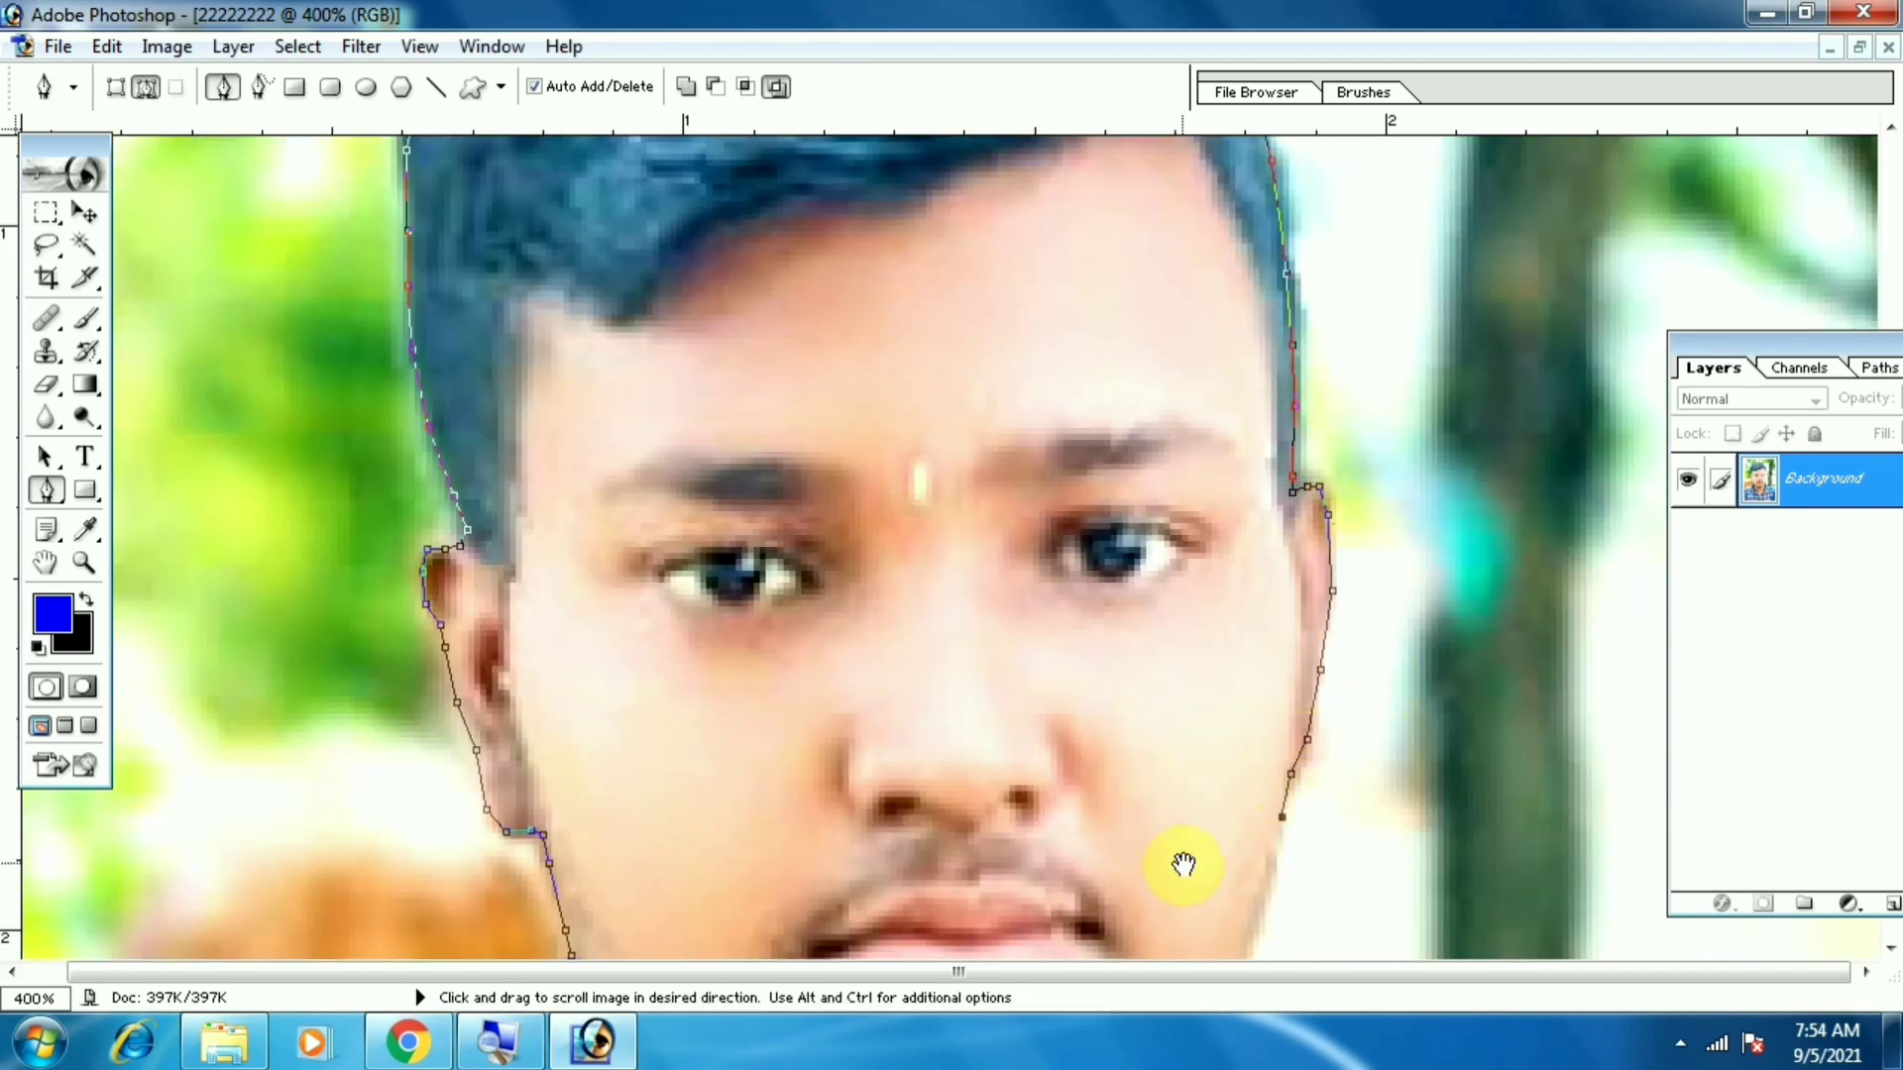
{"action": "left_click_drag", "start_coordinate": [1184, 864], "coordinate": [1183, 428]}
{"action": "left_click", "coordinate": [1266, 473]}
{"action": "left_click", "coordinate": [1242, 527]}
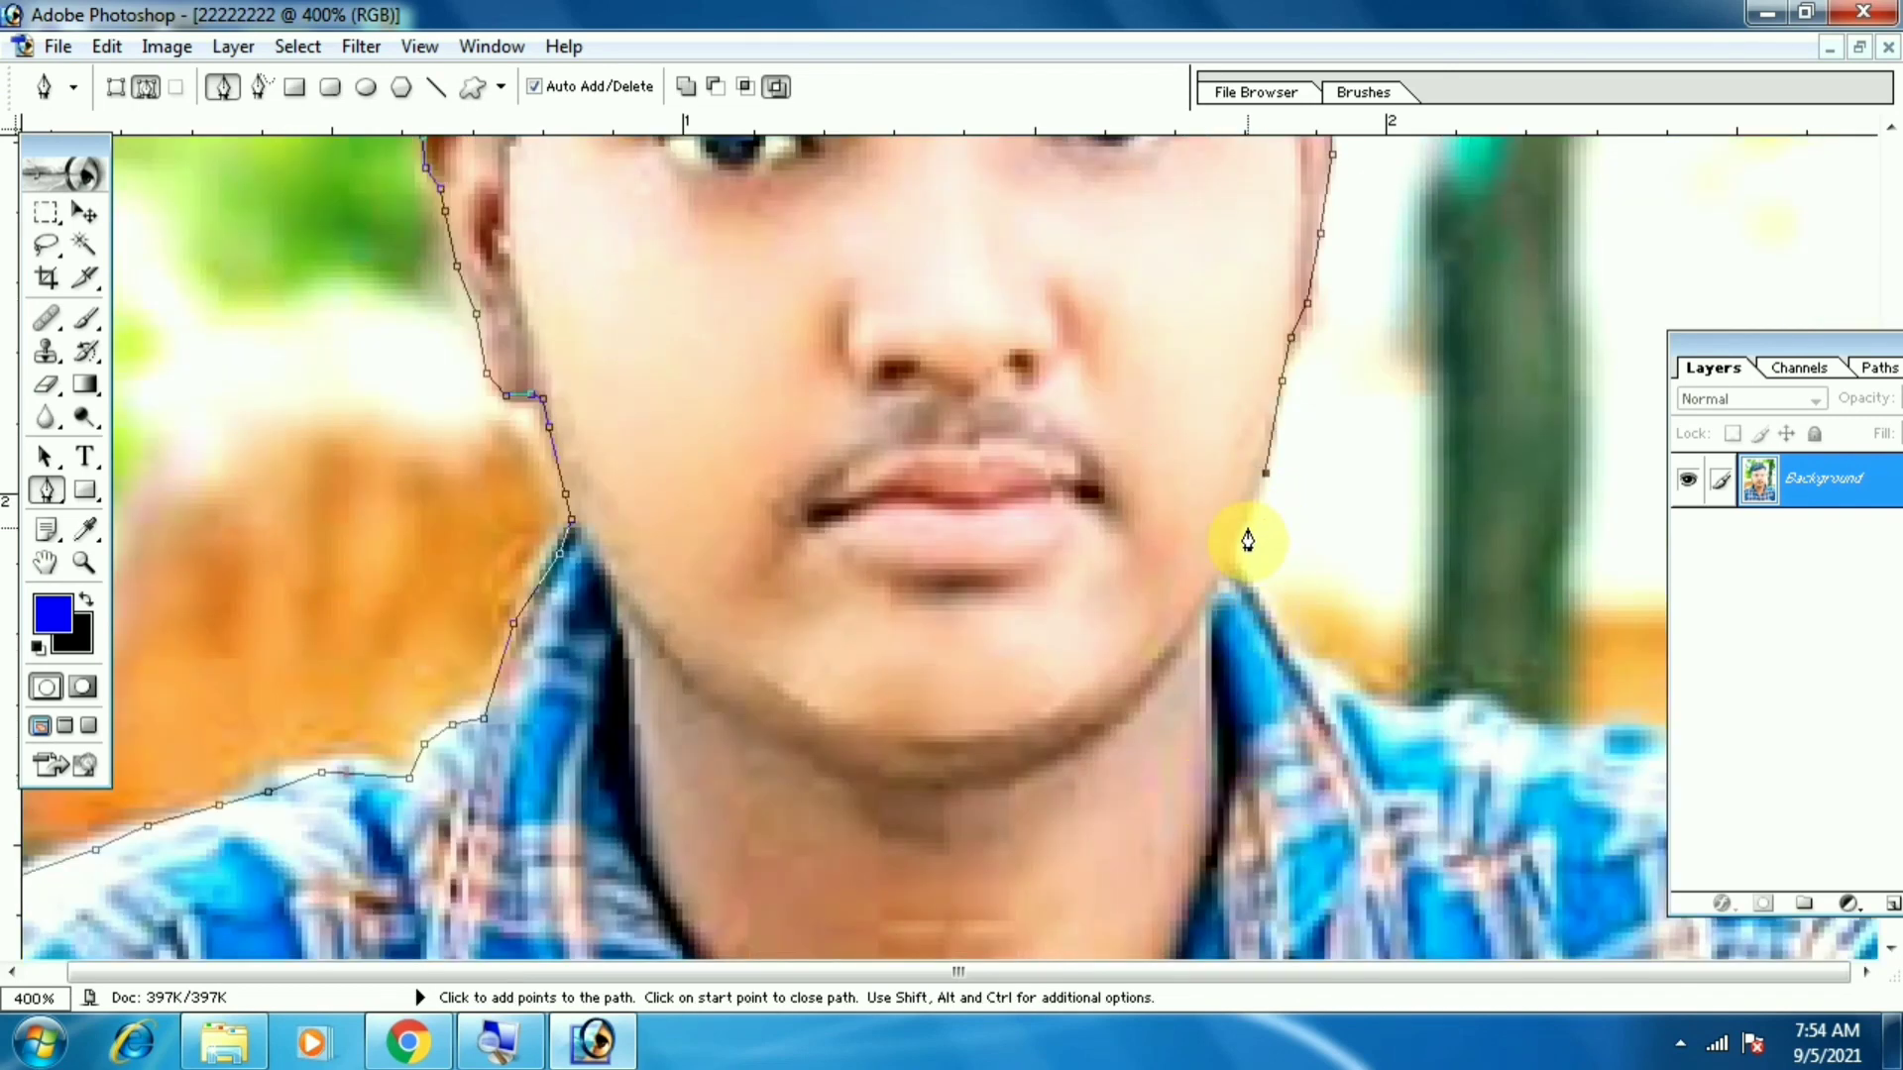
{"action": "left_click", "coordinate": [1235, 560]}
{"action": "left_click", "coordinate": [1241, 582]}
- Trace the path down the right side of the collar and out along the right shoulder
{"action": "left_click", "coordinate": [1275, 632]}
{"action": "left_click", "coordinate": [1299, 660]}
{"action": "left_click", "coordinate": [1332, 677]}
{"action": "left_click", "coordinate": [1364, 695]}
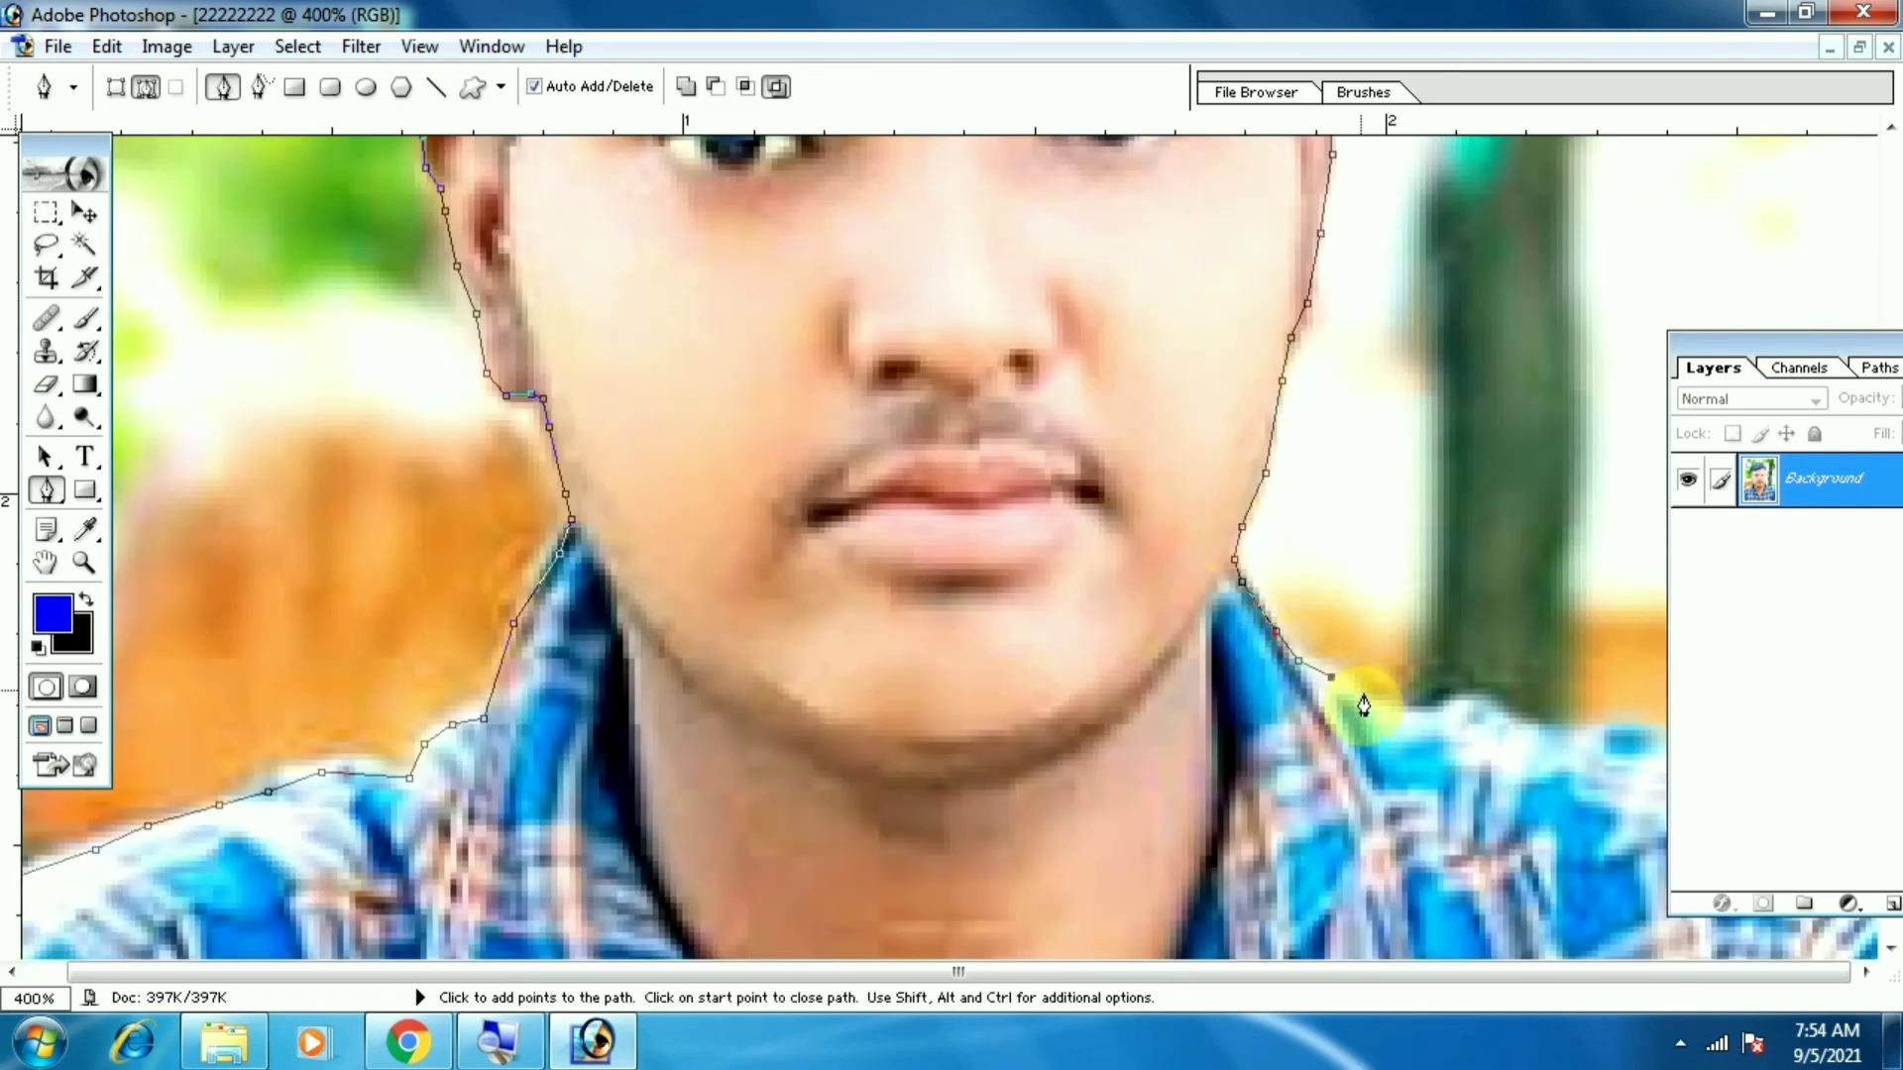
{"action": "left_click", "coordinate": [1396, 709]}
{"action": "left_click", "coordinate": [1449, 710]}
{"action": "left_click", "coordinate": [1483, 702]}
- Close the path around the torso outside the canvas back to its starting point and convert it into a selection
{"action": "key", "text": "ctrl+minus"}
{"action": "key", "text": "ctrl+minus"}
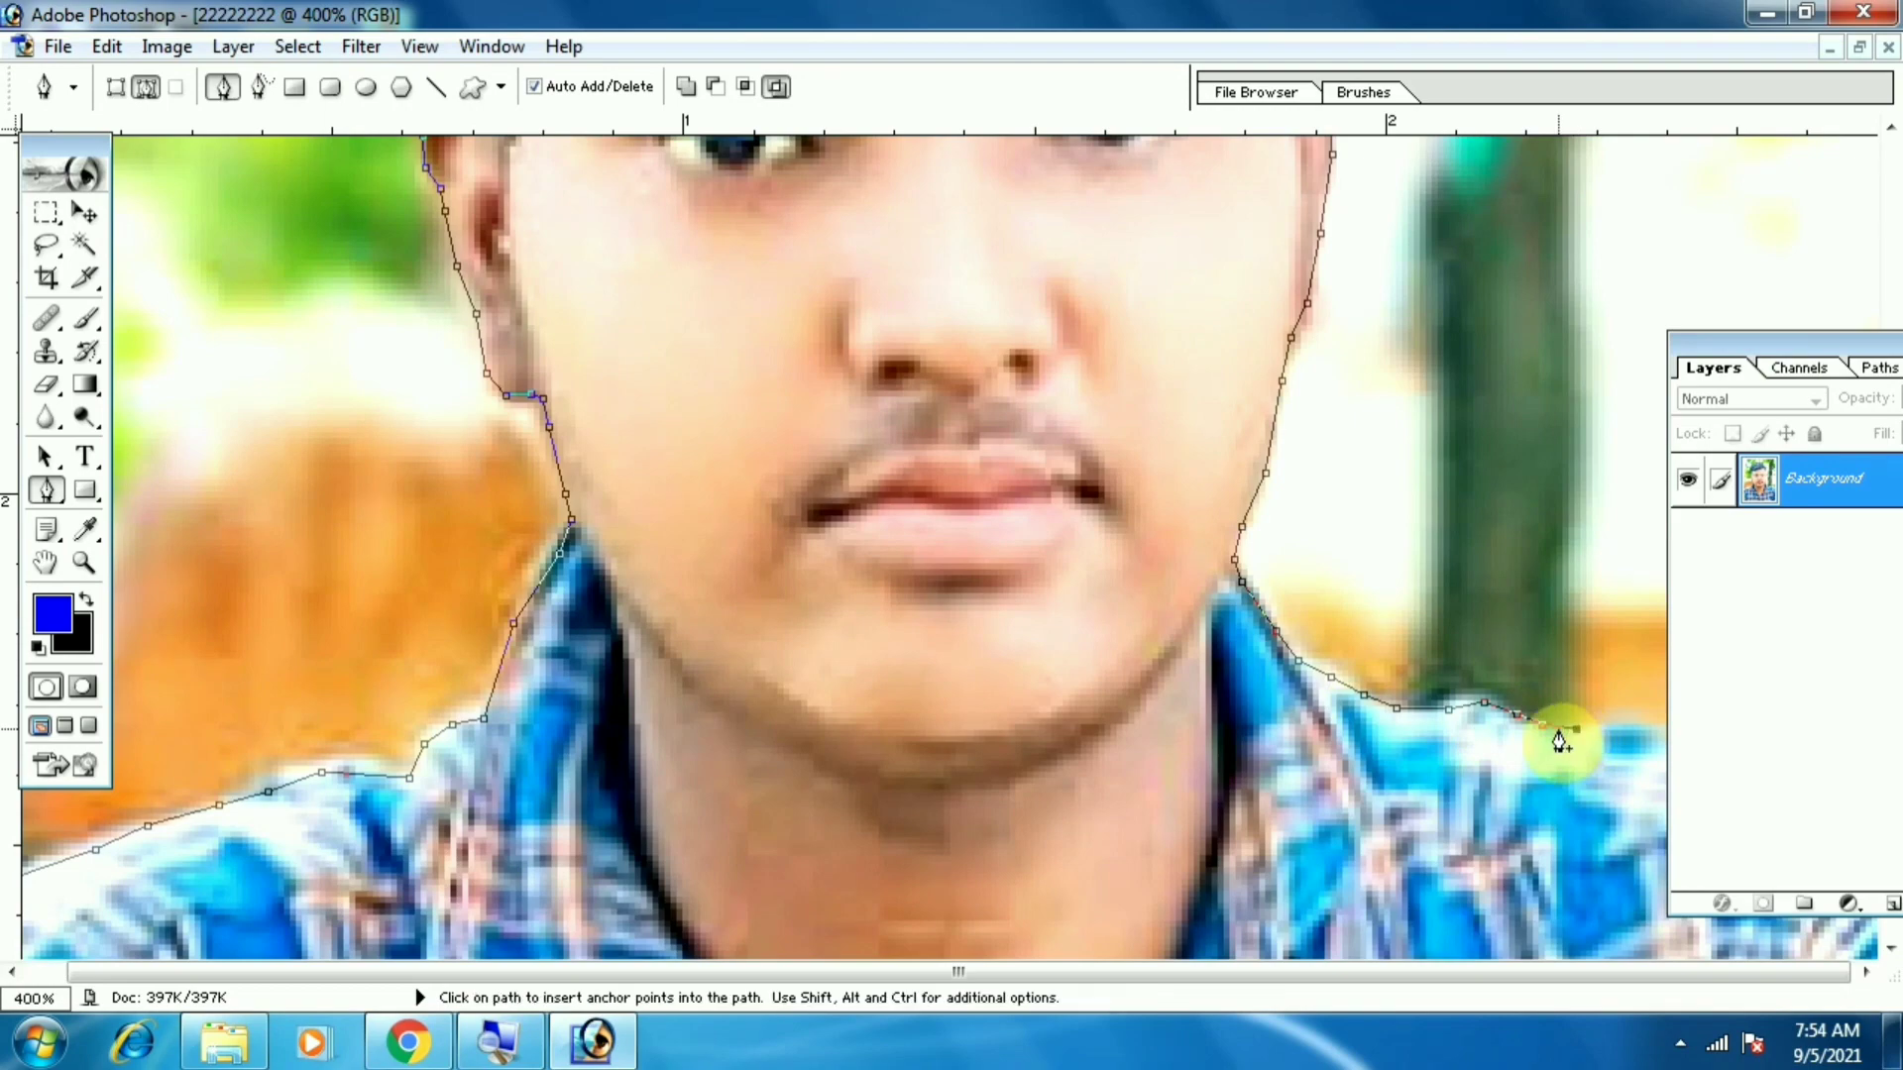
{"action": "key", "text": "ctrl+minus"}
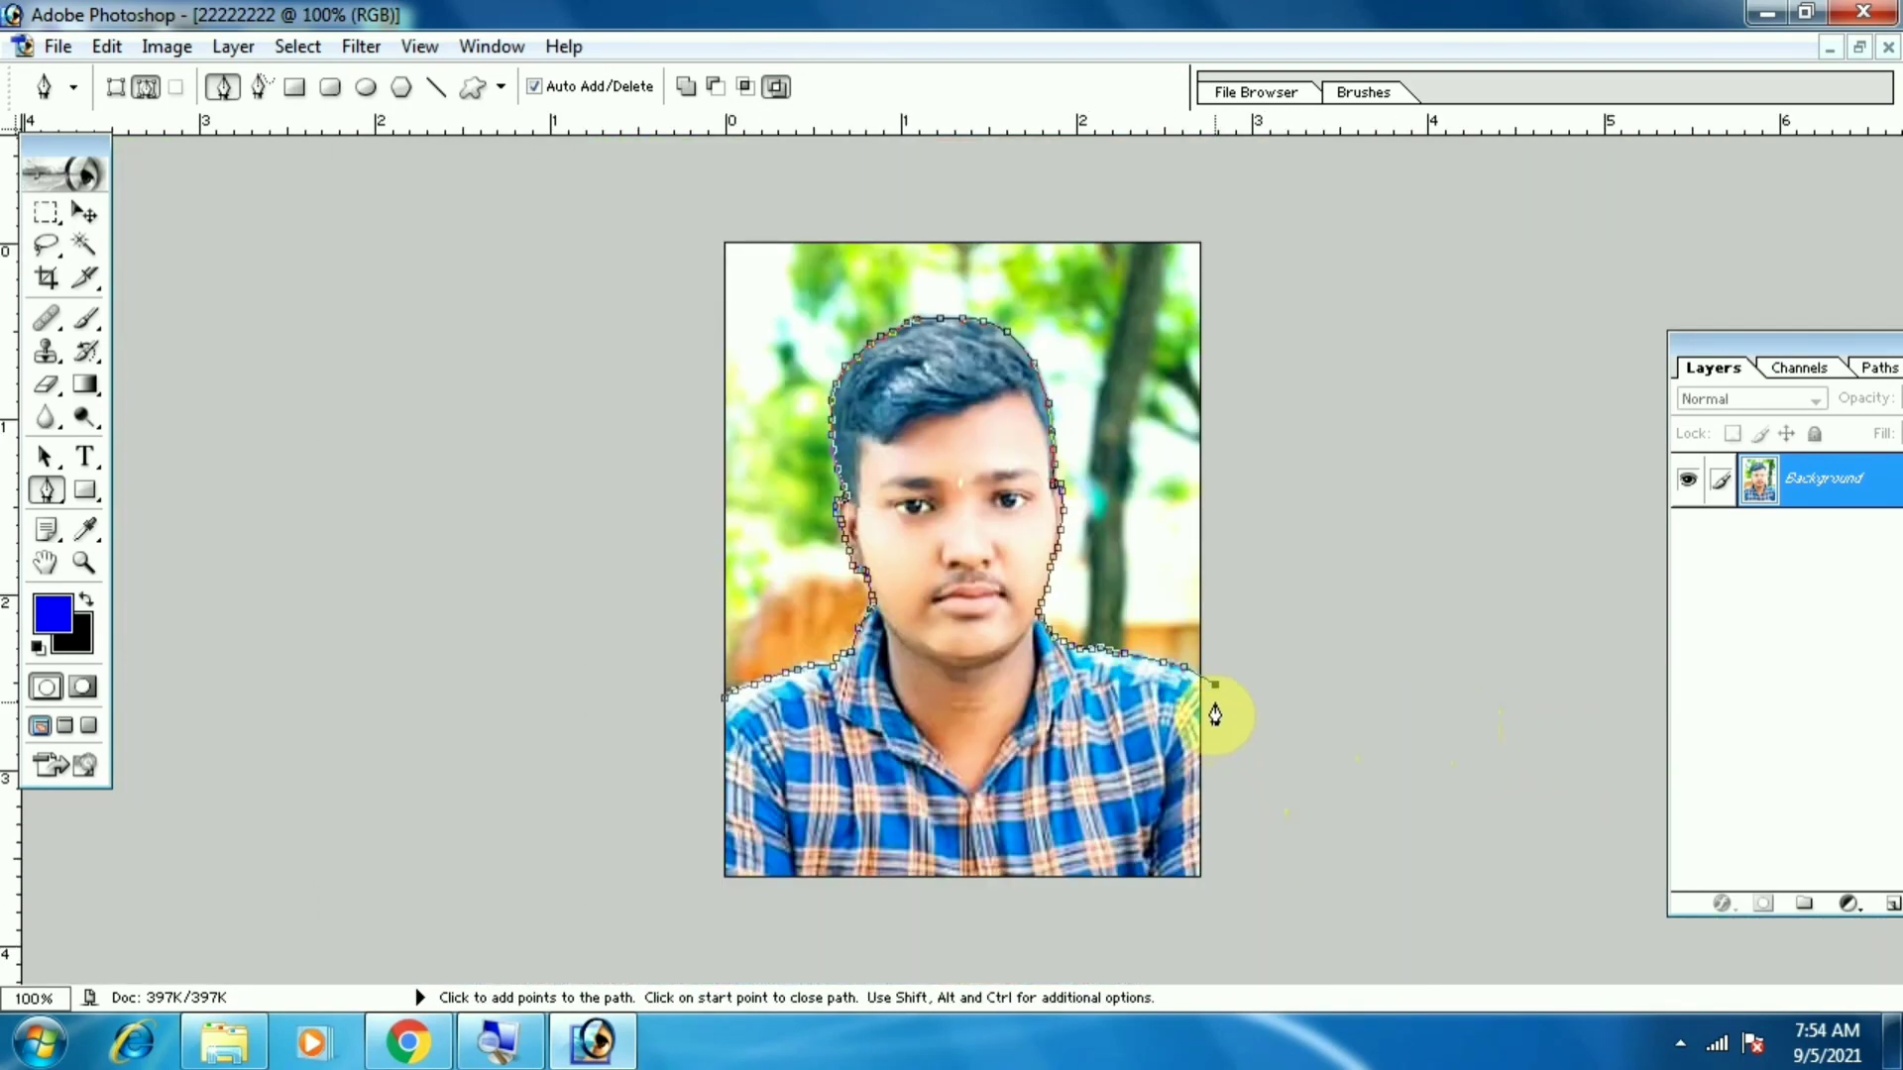
{"action": "left_click", "coordinate": [1226, 743]}
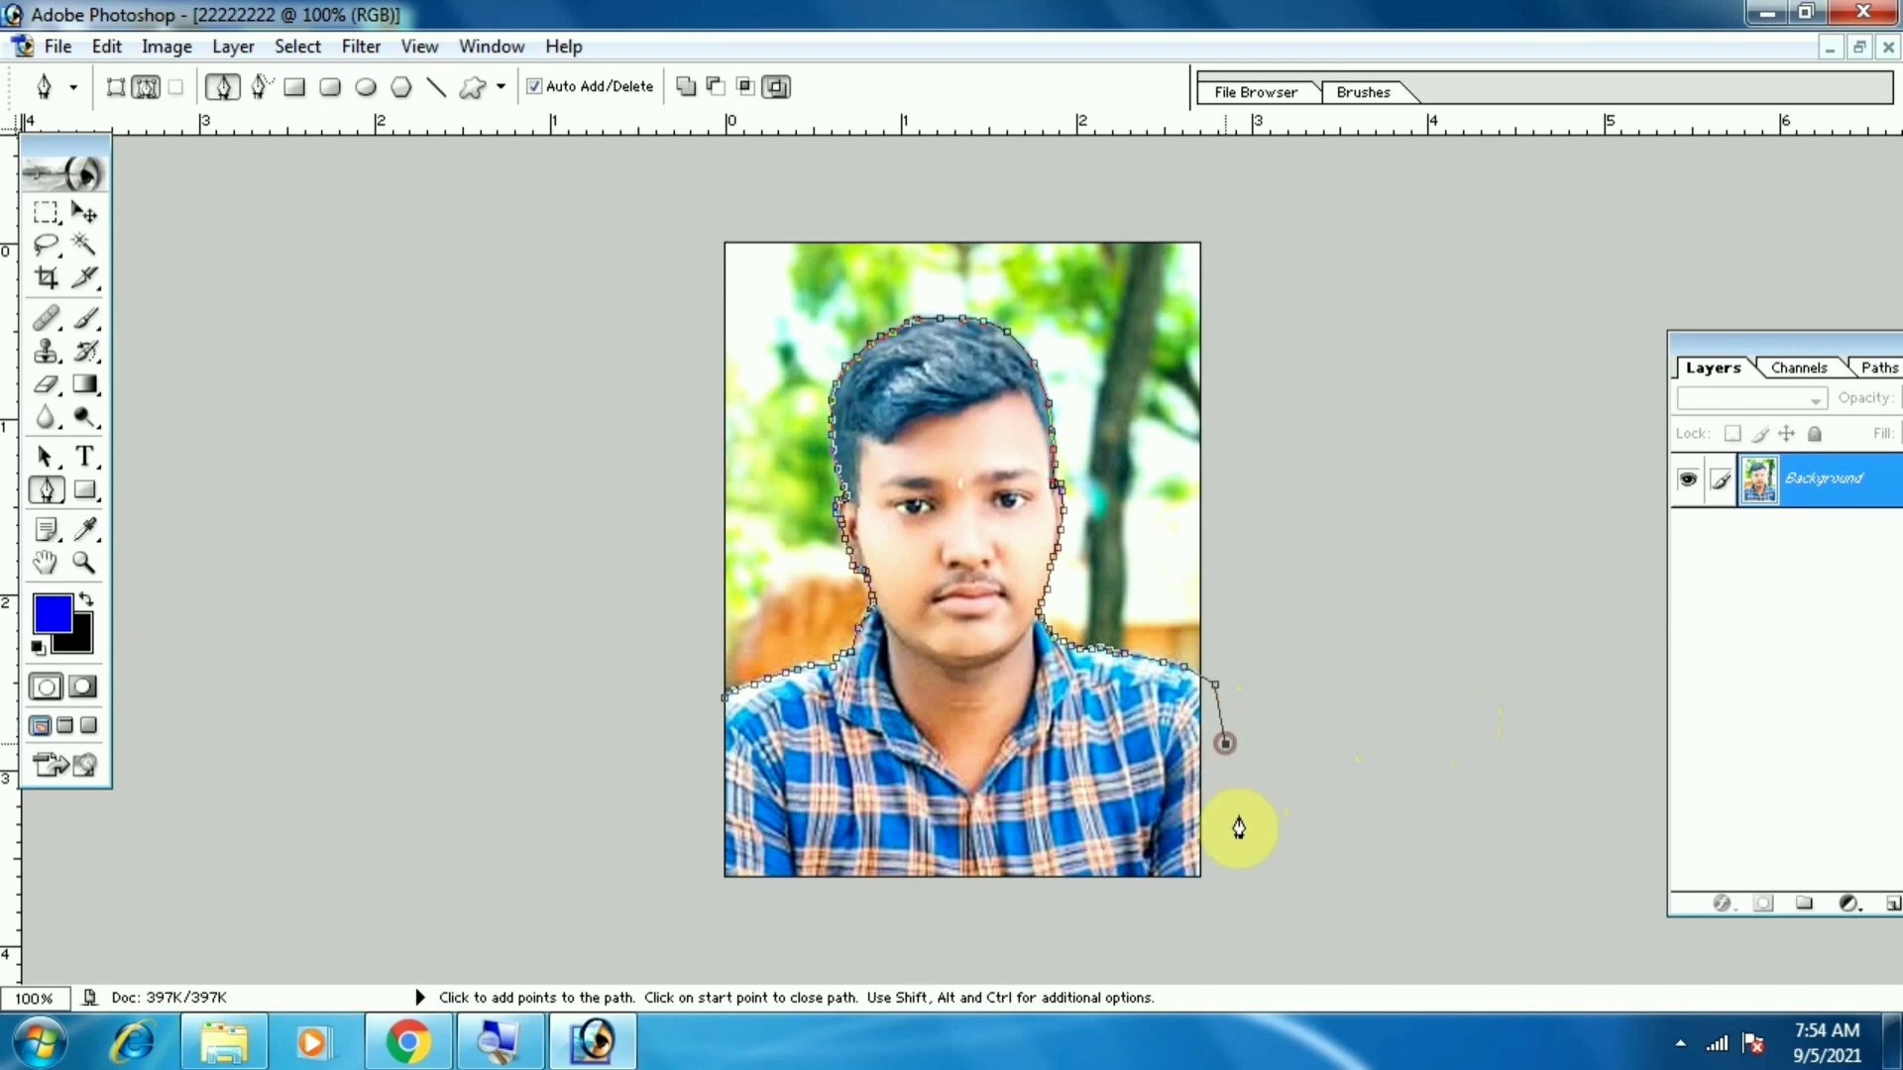
{"action": "left_click", "coordinate": [1241, 870]}
{"action": "left_click", "coordinate": [1125, 909]}
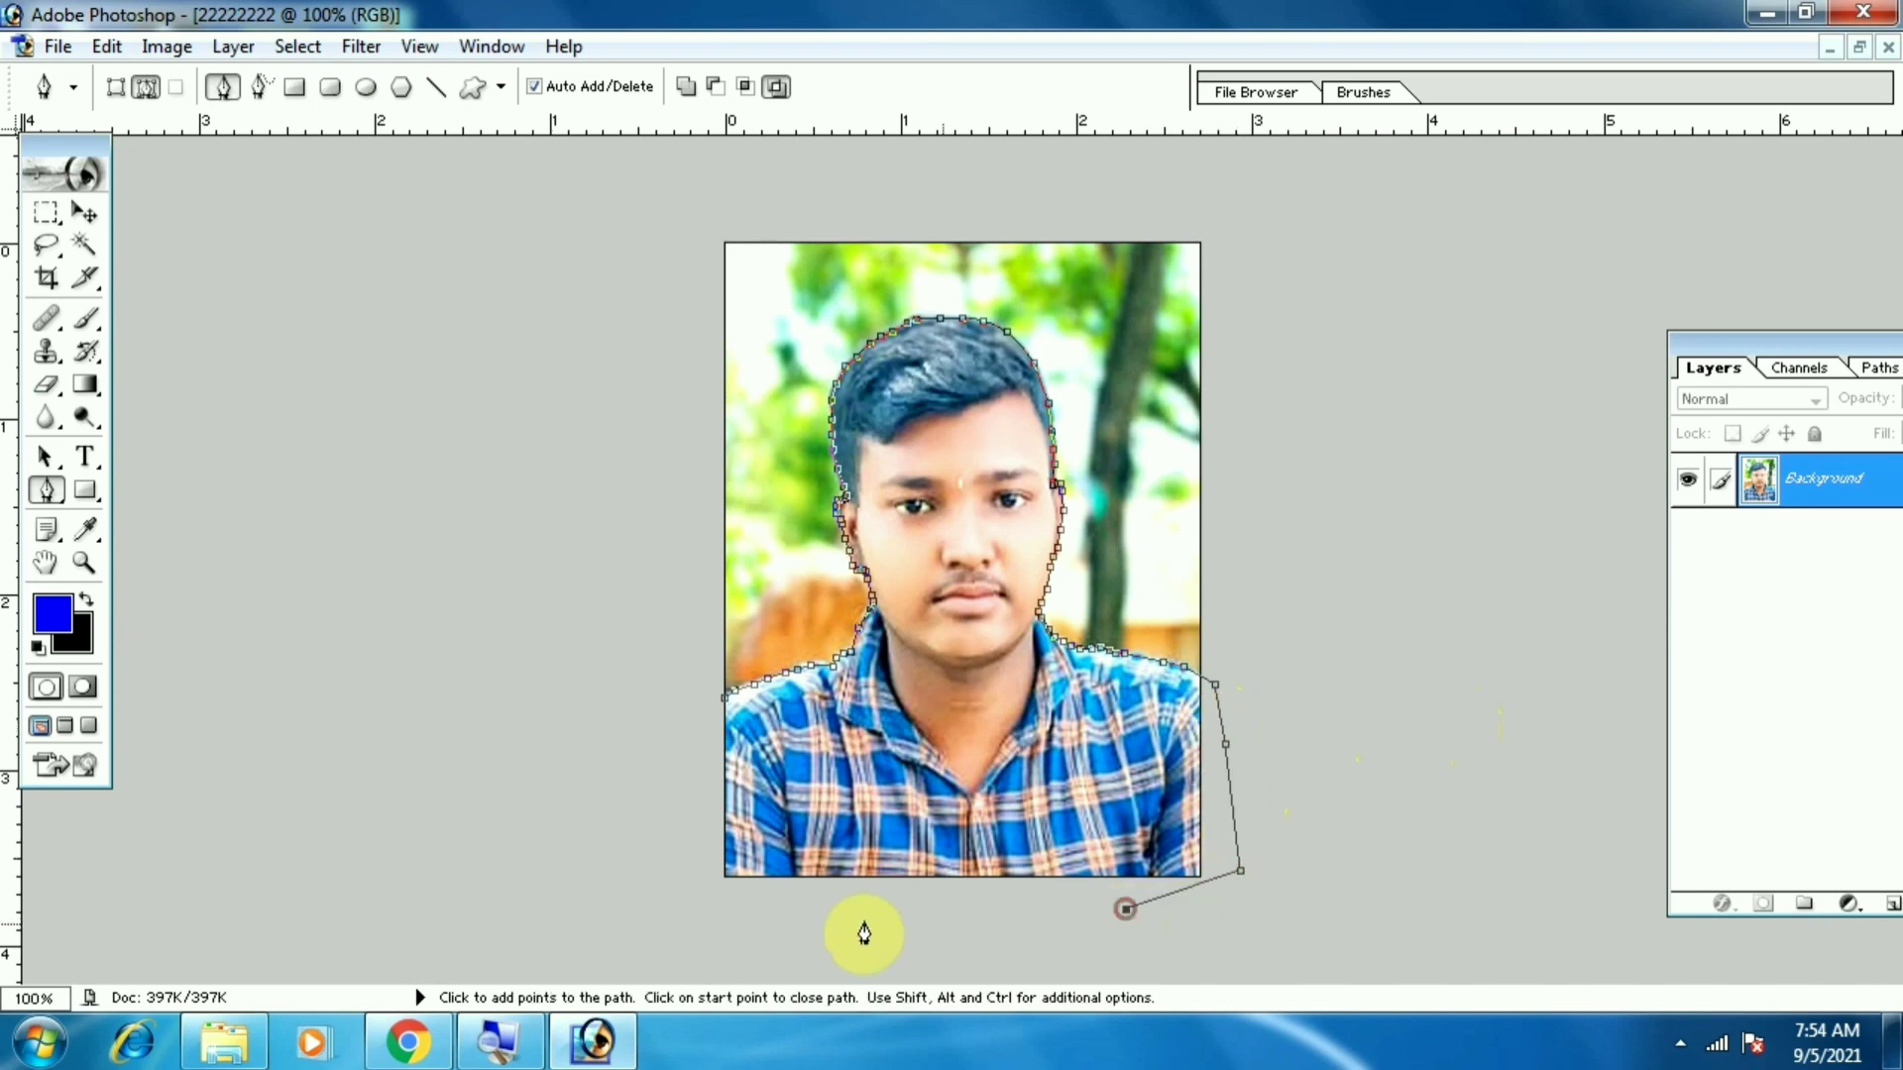
{"action": "left_click", "coordinate": [745, 910]}
{"action": "left_click", "coordinate": [597, 750]}
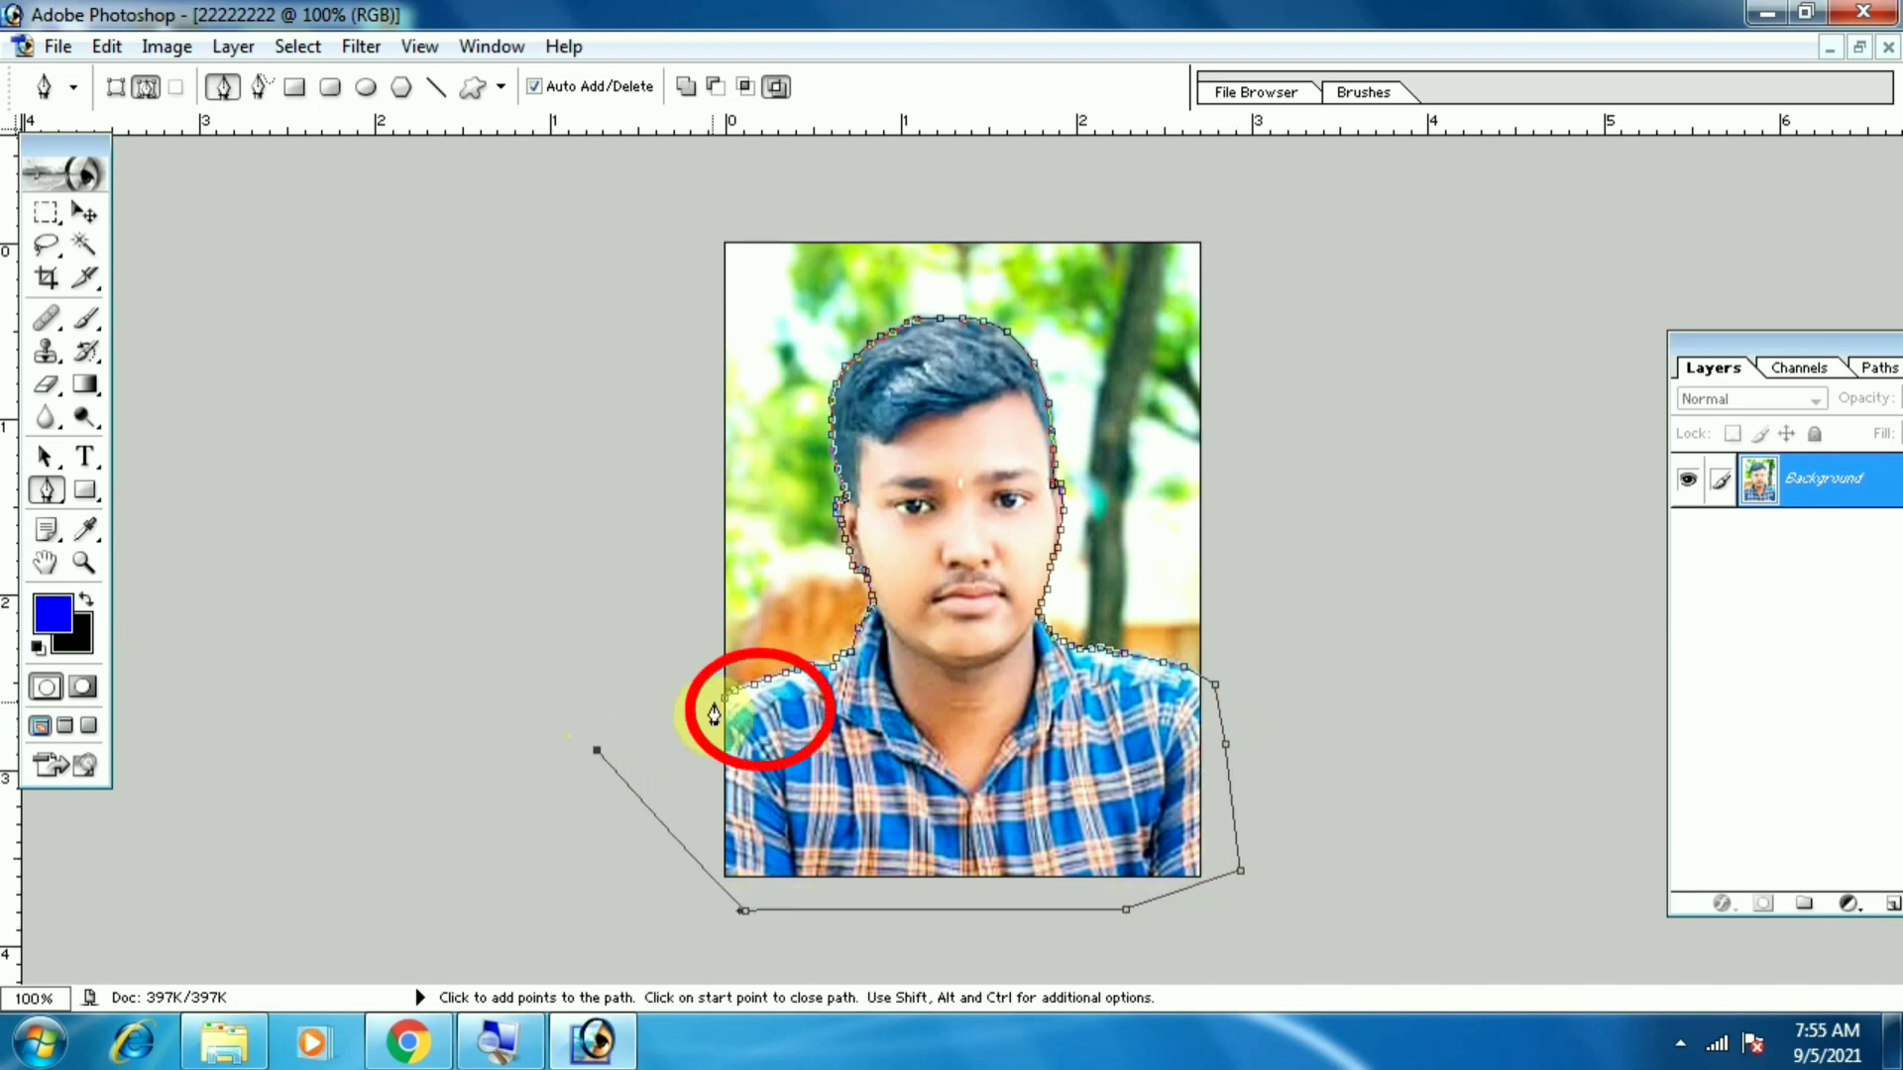
{"action": "left_click", "coordinate": [724, 714]}
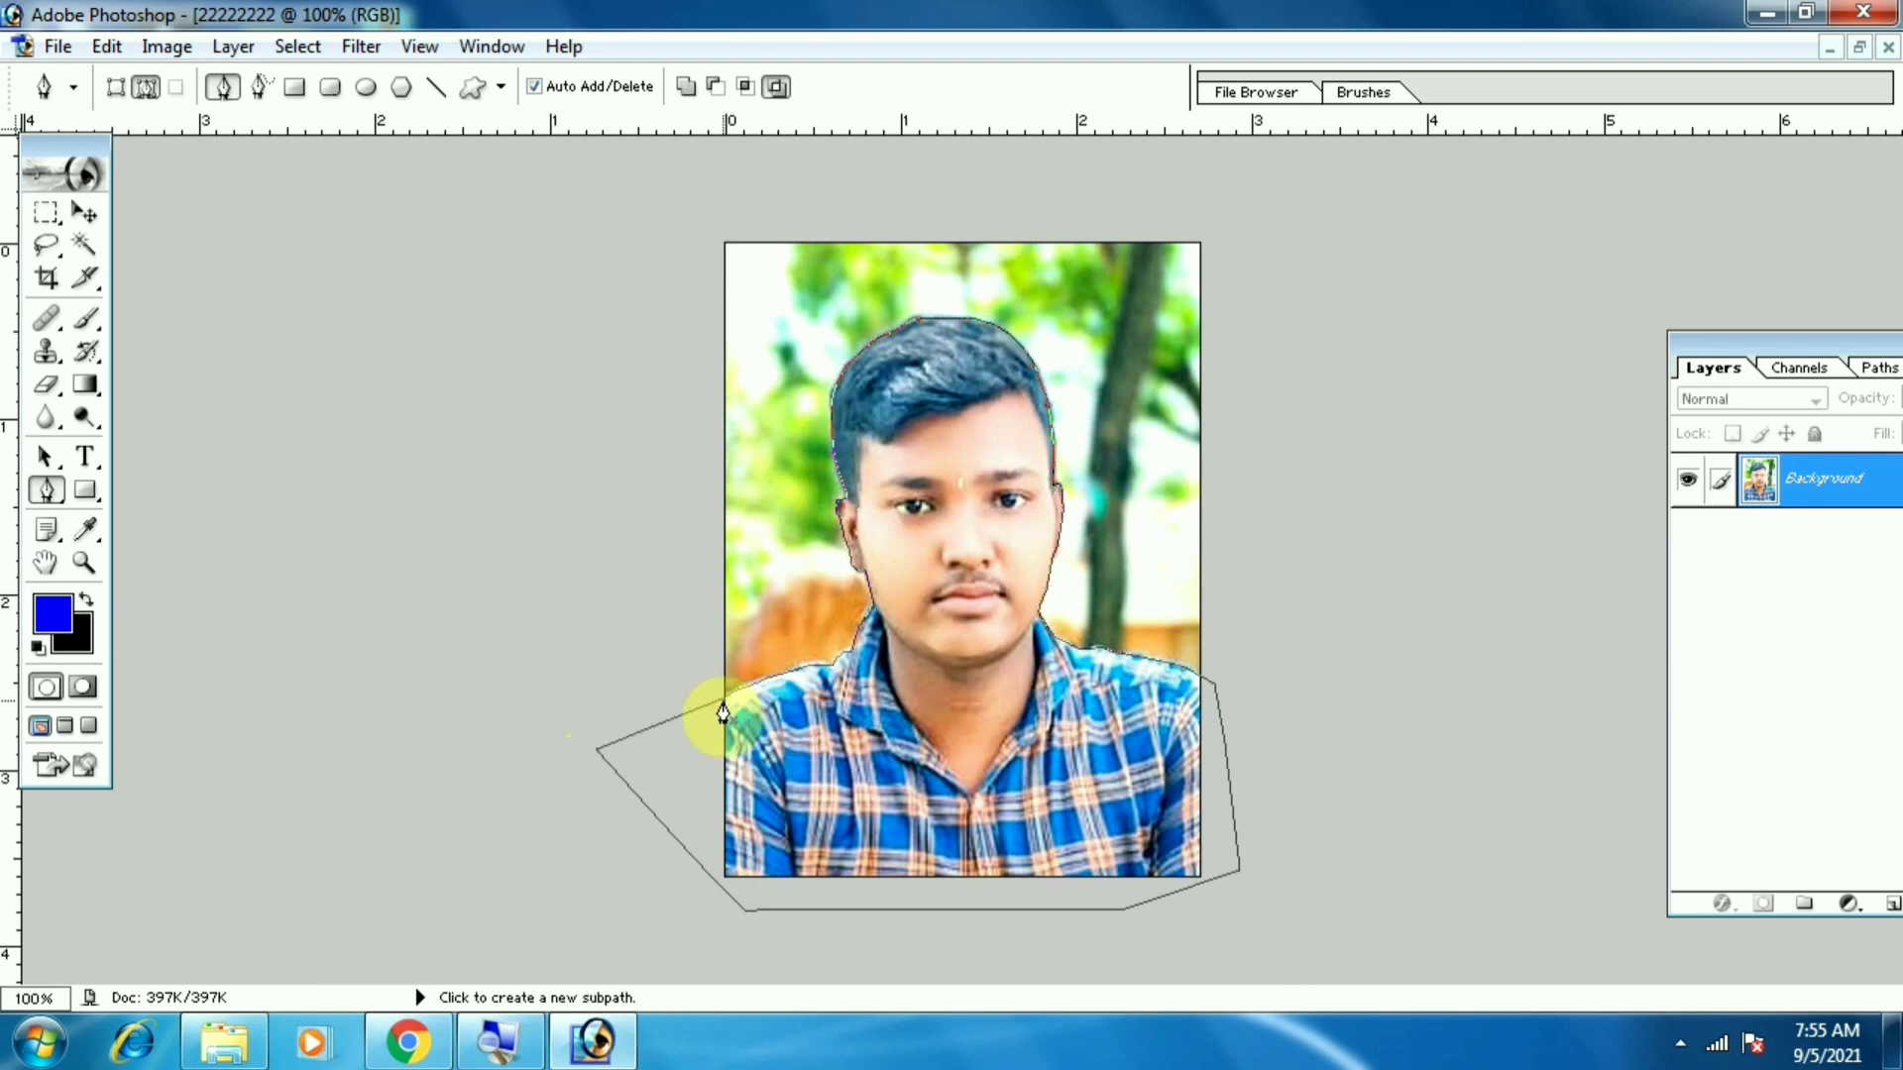
{"action": "key", "text": "ctrl+Return"}
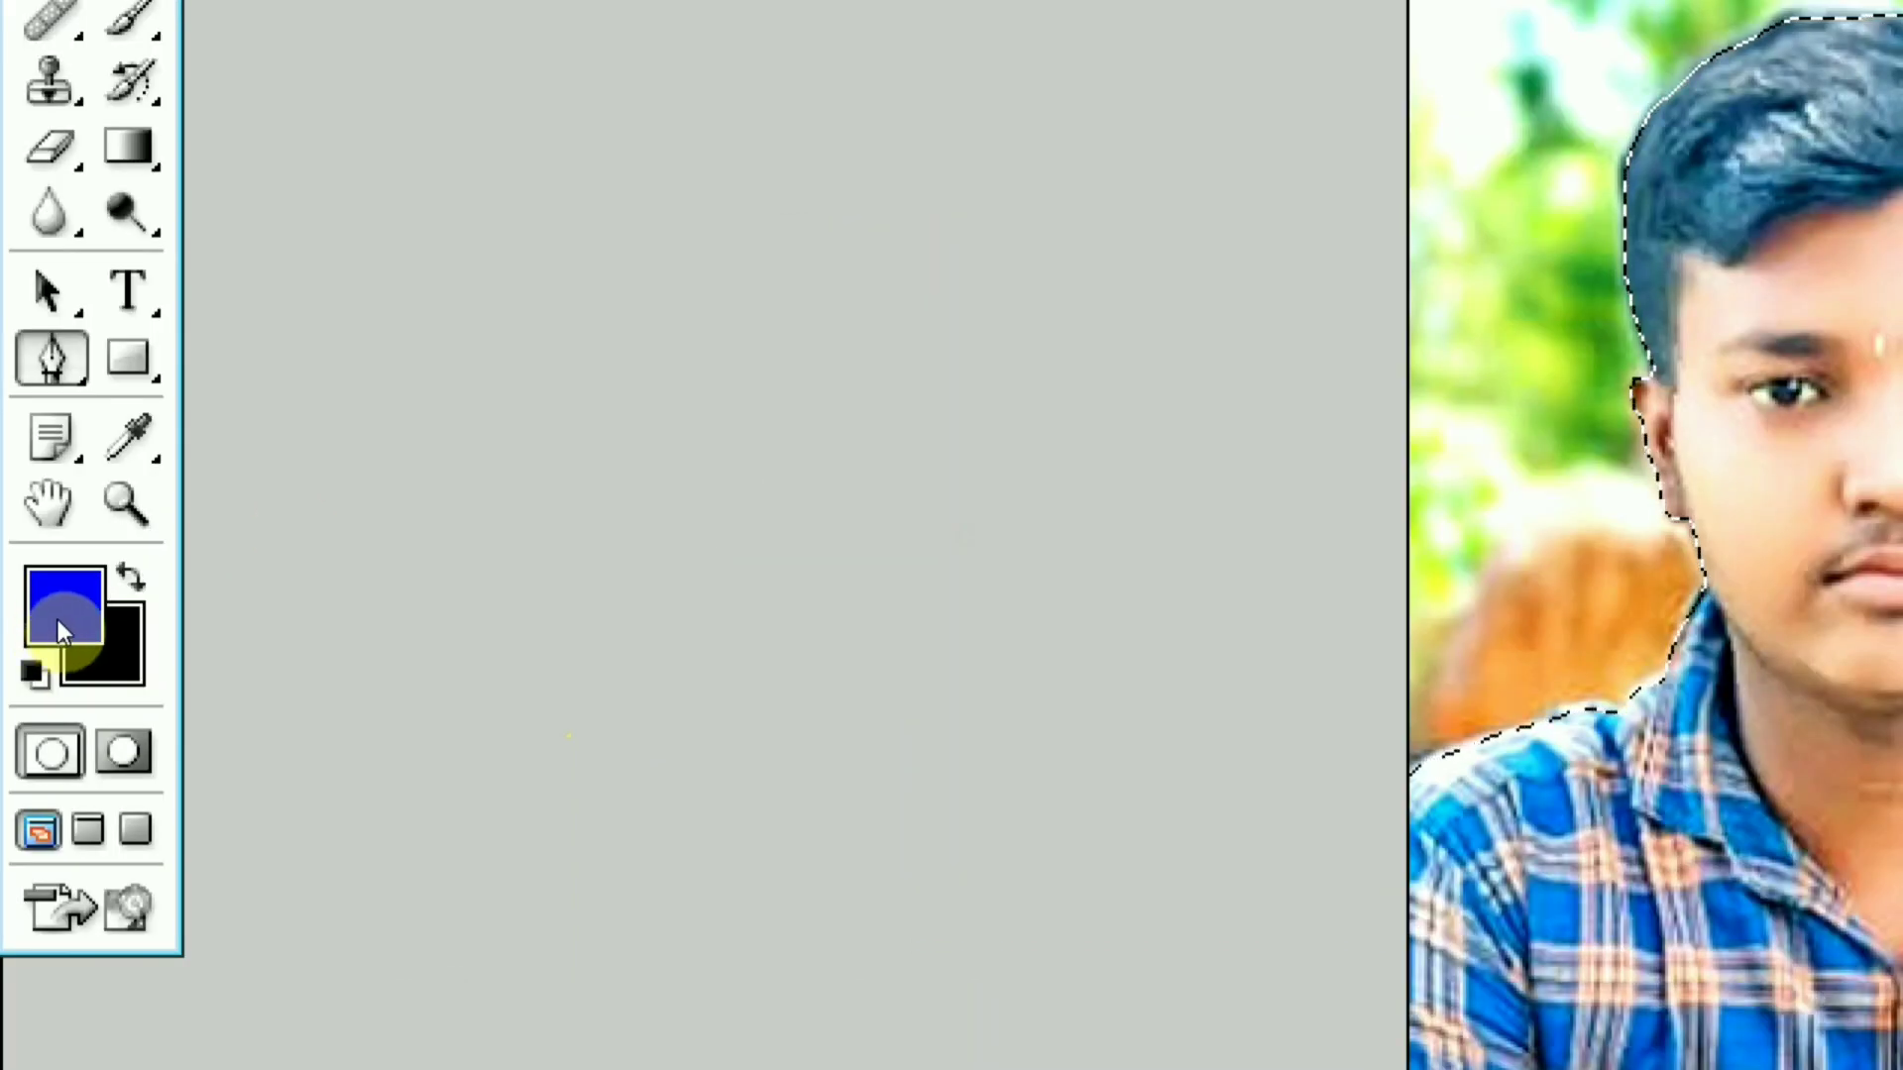
- Set the foreground colour to bright cyan, hex 0BF9FC
{"action": "left_click", "coordinate": [58, 620]}
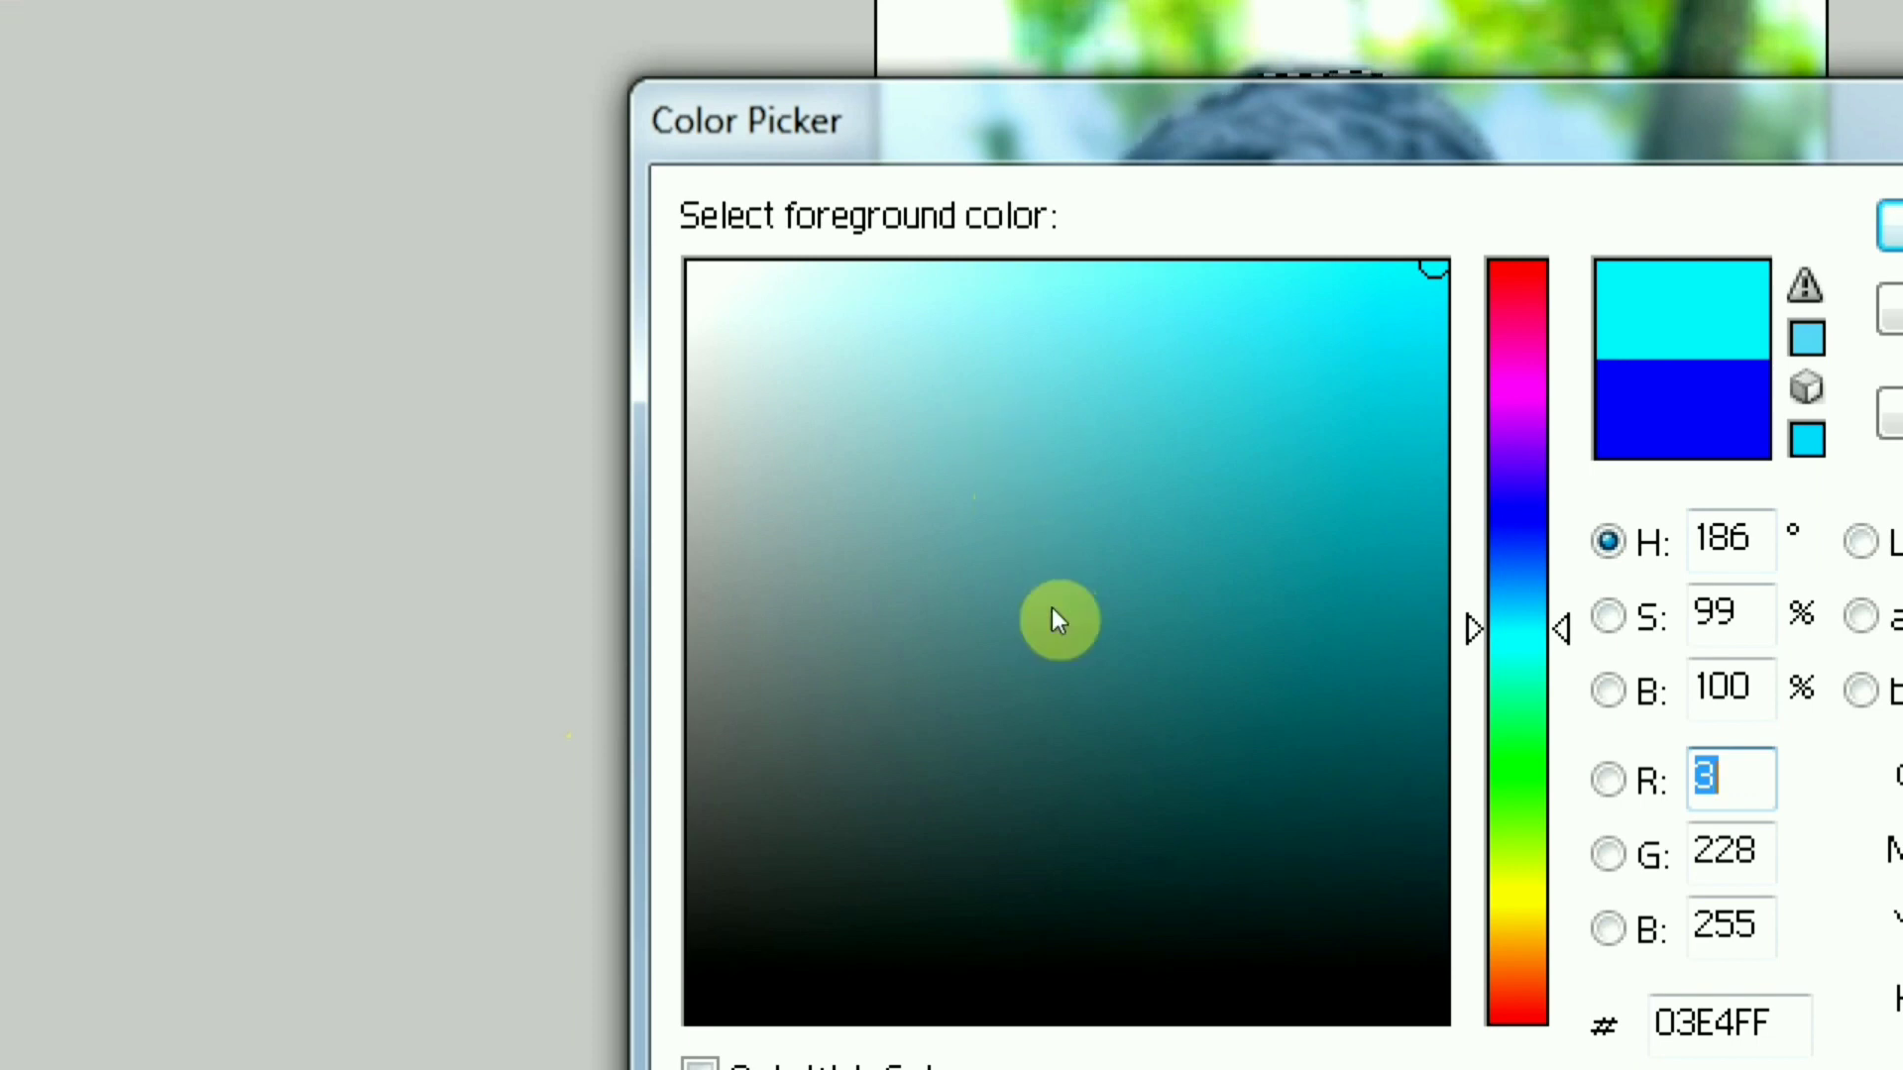
{"action": "left_click", "coordinate": [1044, 603]}
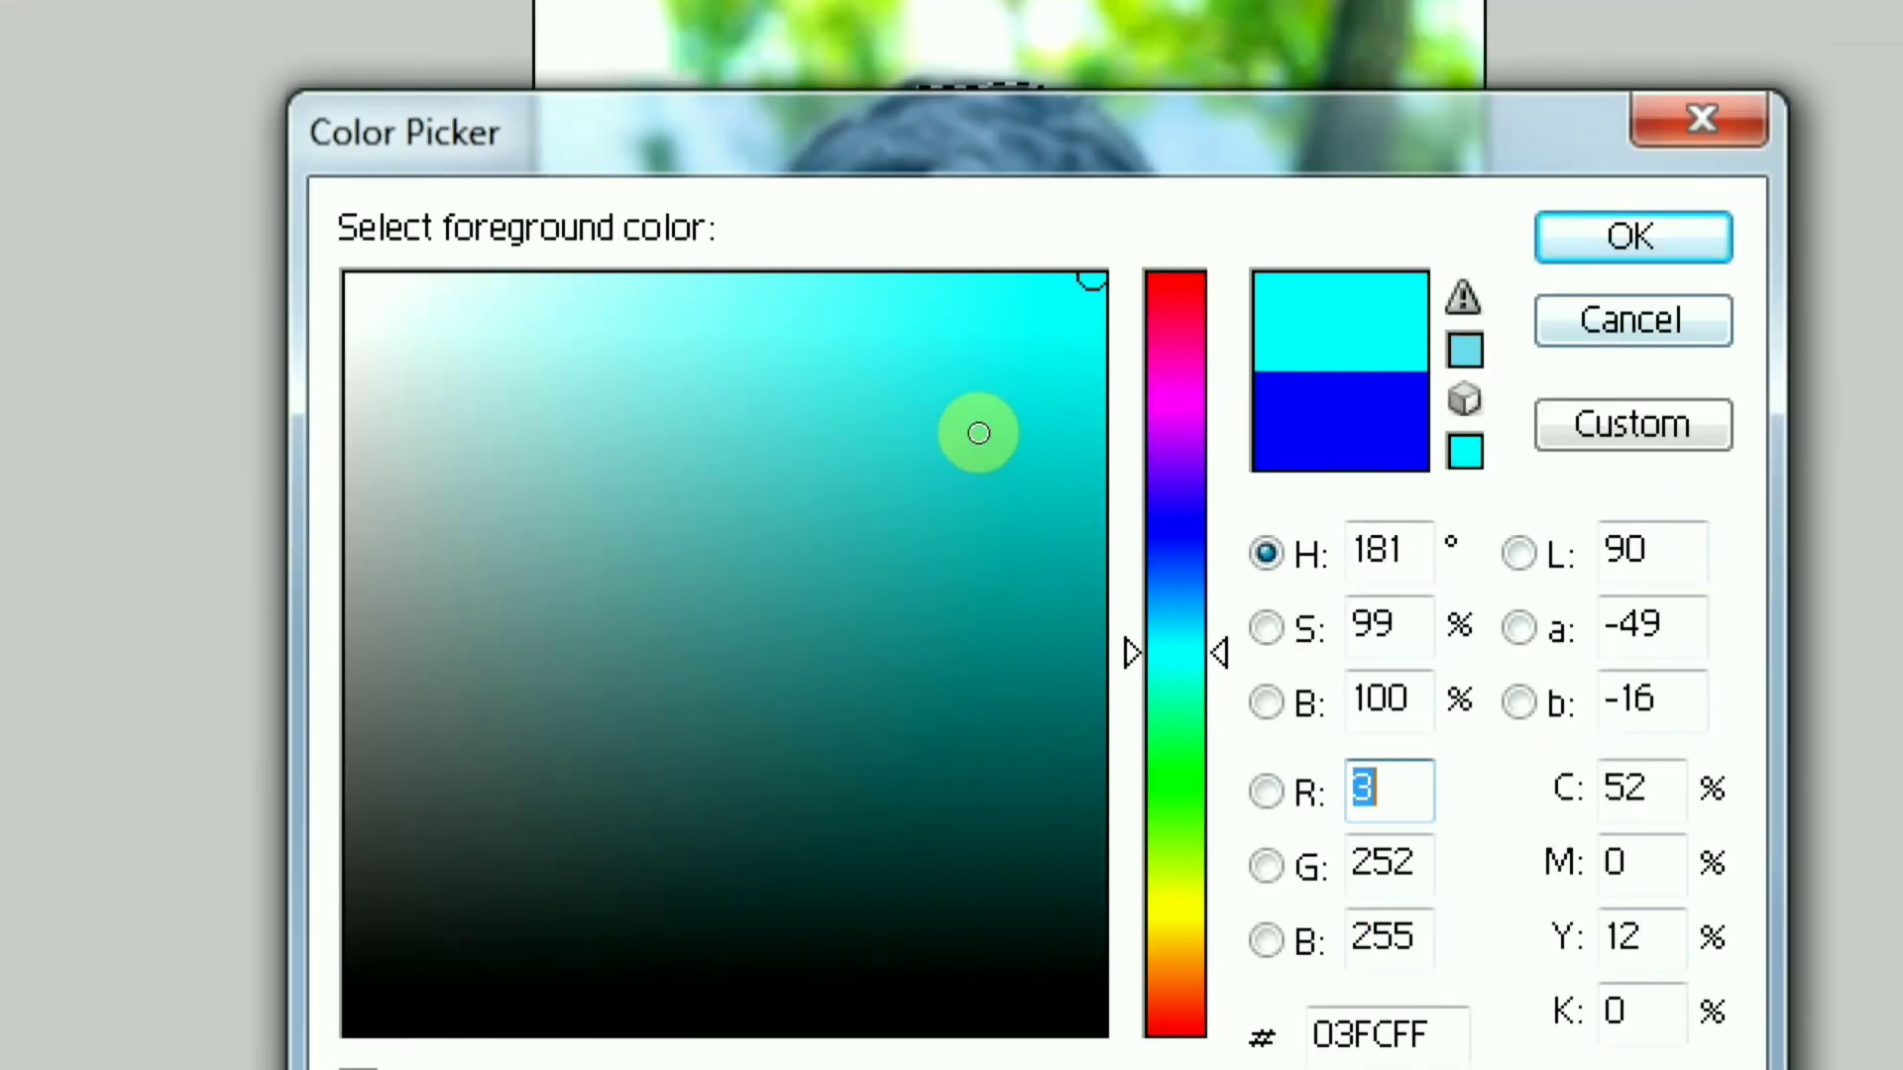
{"action": "left_click", "coordinate": [1328, 300]}
{"action": "left_click", "coordinate": [1070, 285]}
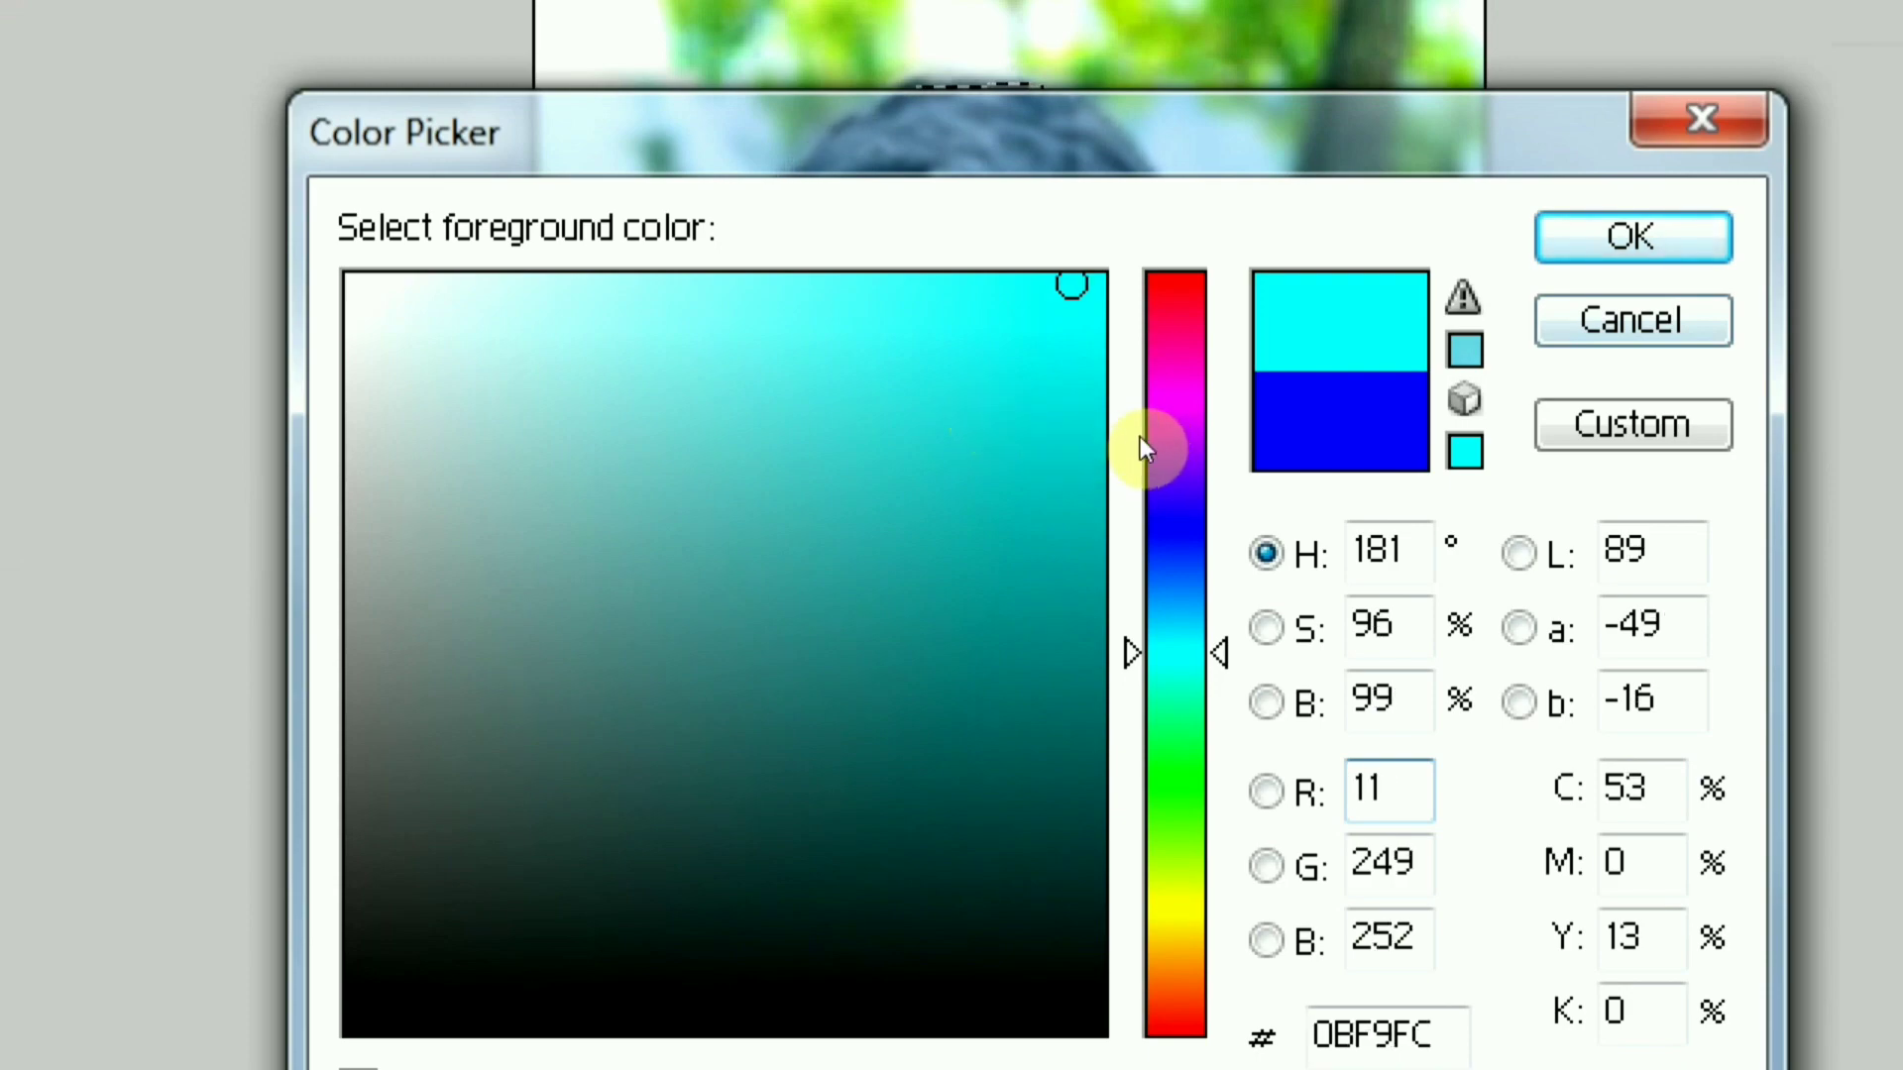
{"action": "key", "text": "Return"}
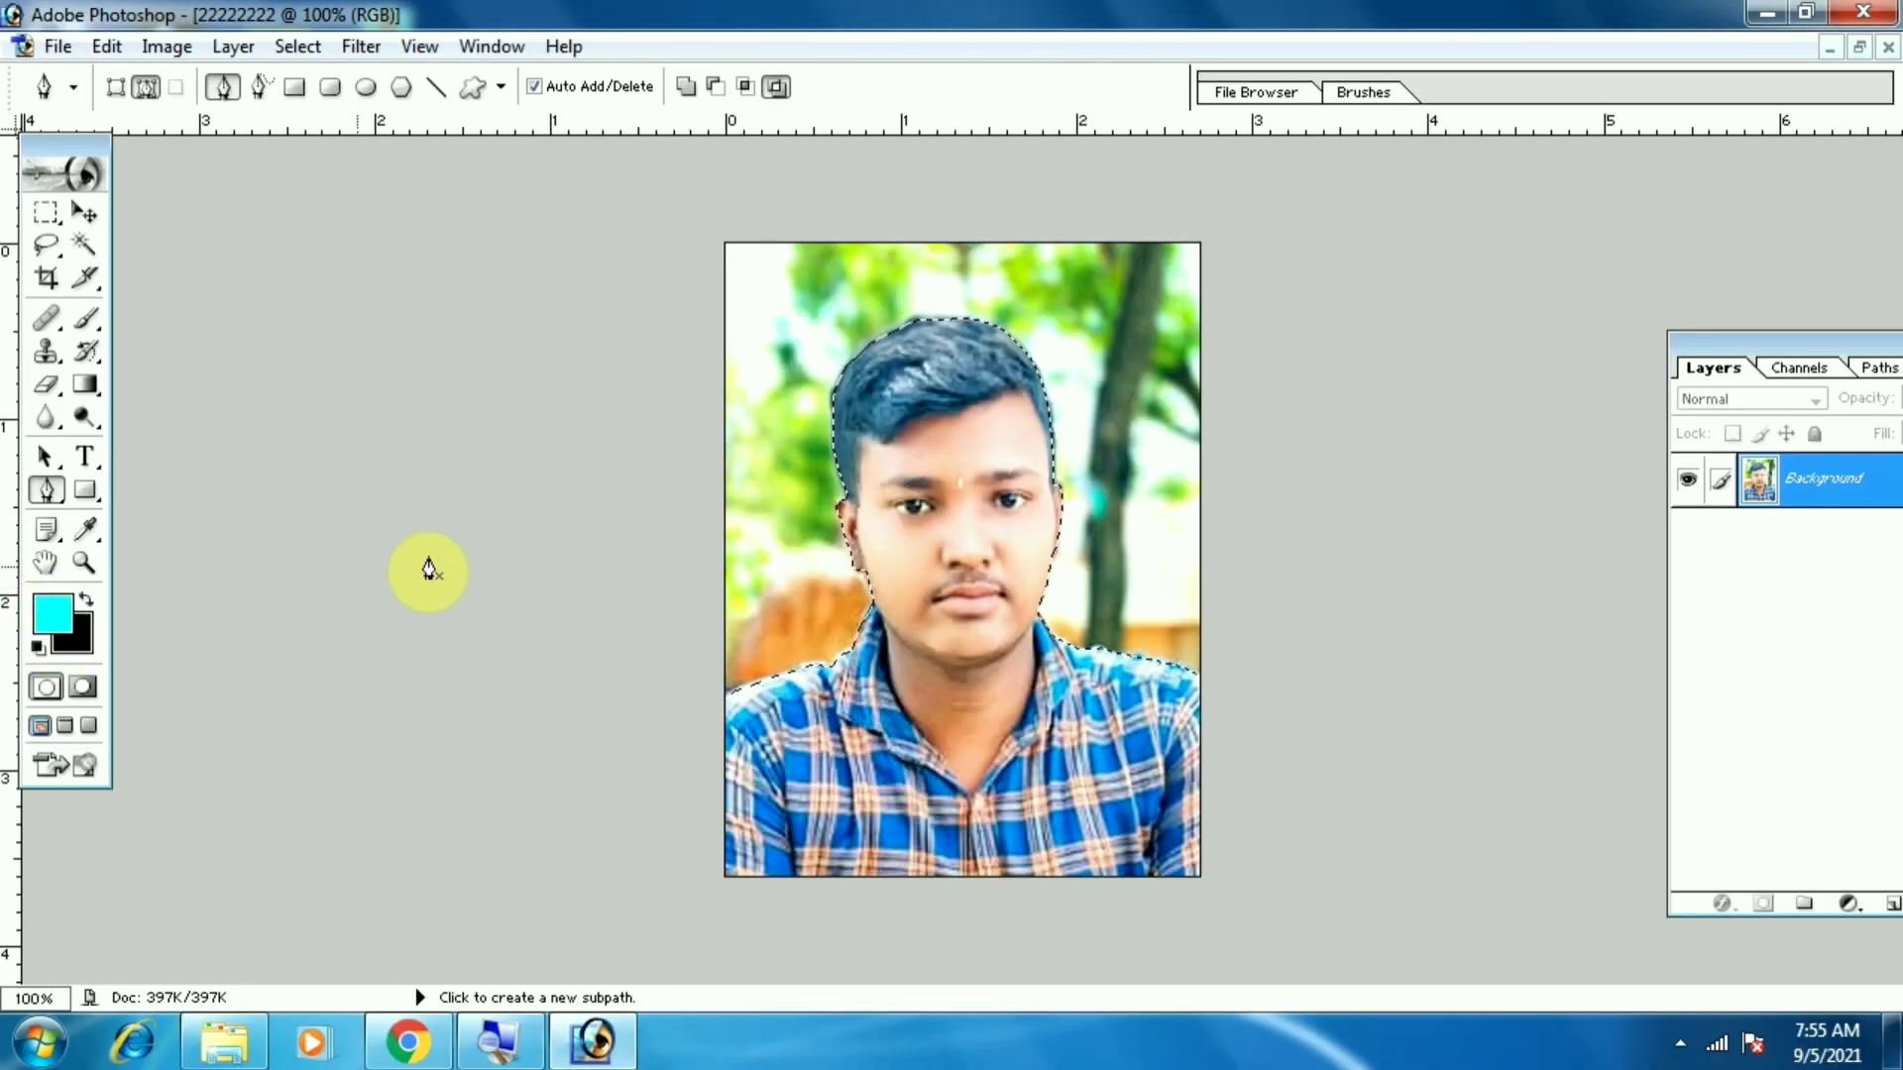
- Try filling the selected person with the black background colour, and undo that fill
{"action": "key", "text": "ctrl+BackSpace"}
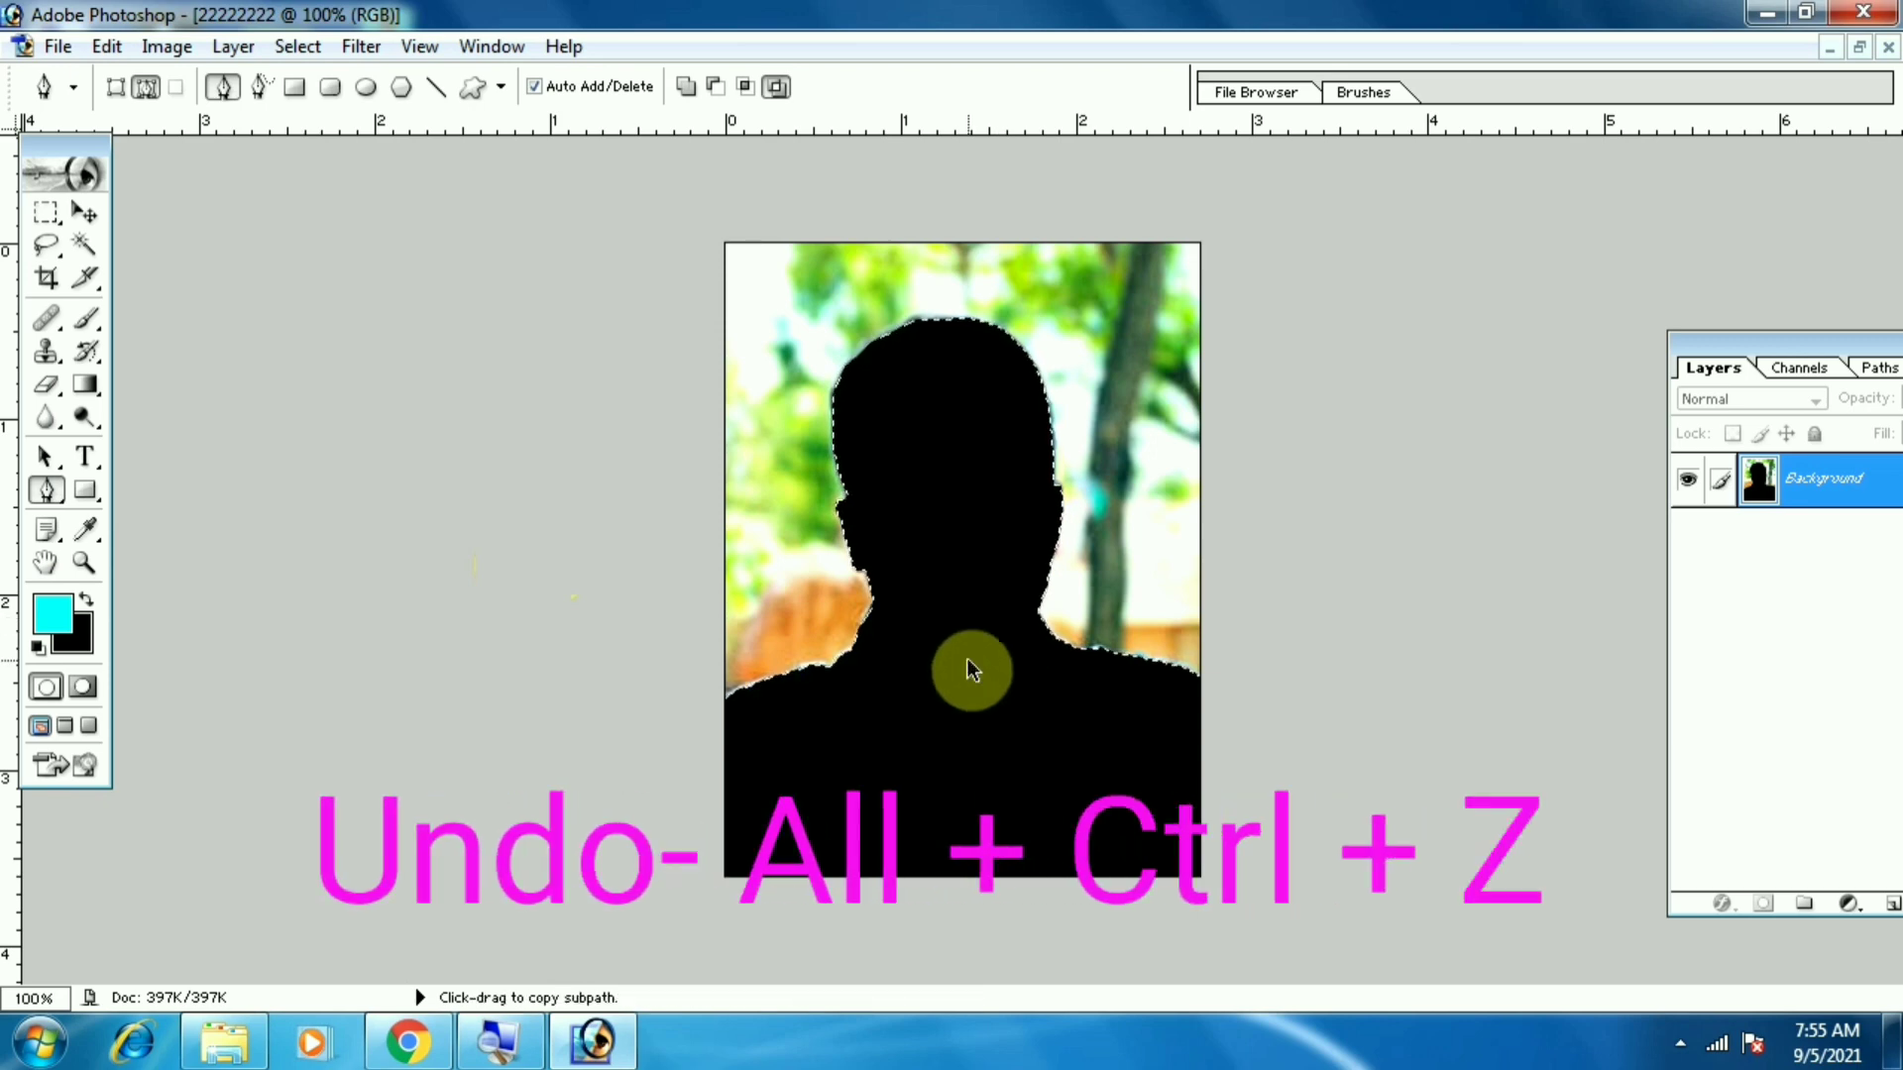
{"action": "key", "text": "ctrl+alt+z"}
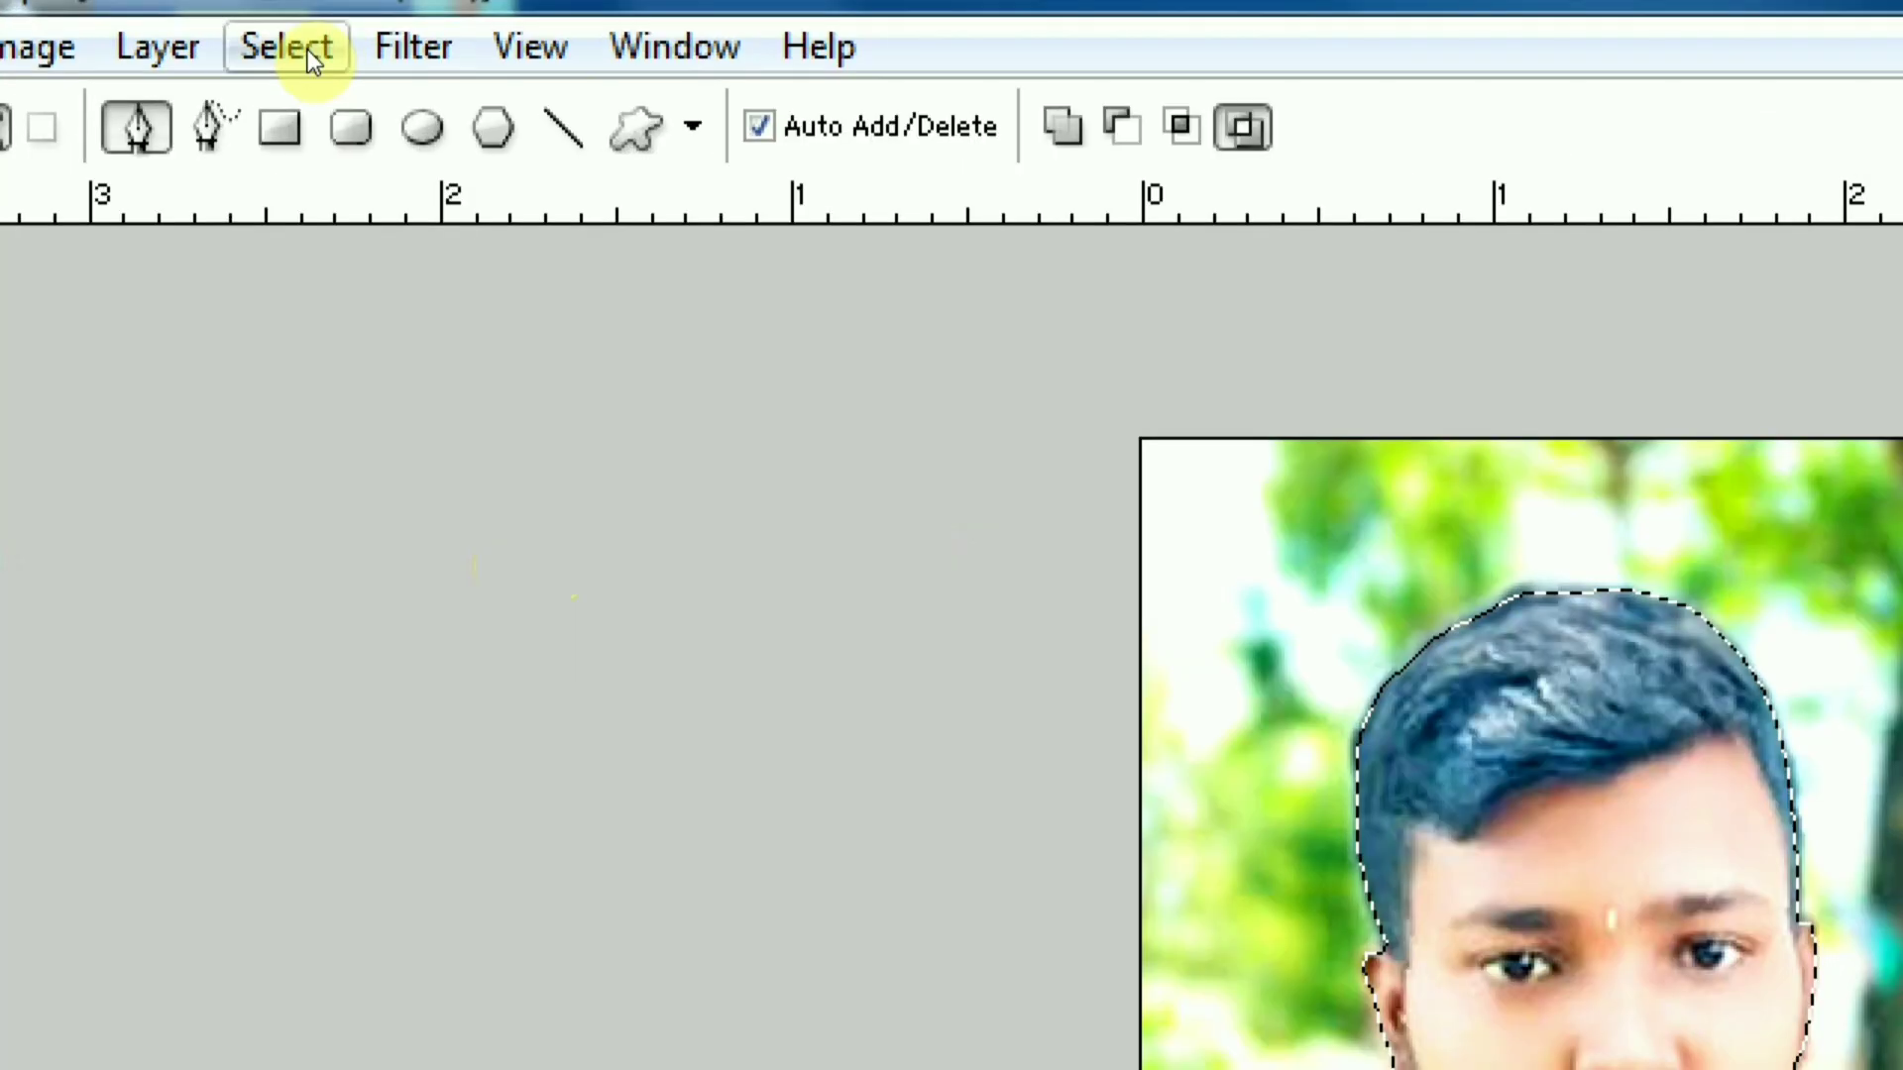
- Invert the selection so that it covers the scenery behind the person
{"action": "left_click", "coordinate": [297, 47]}
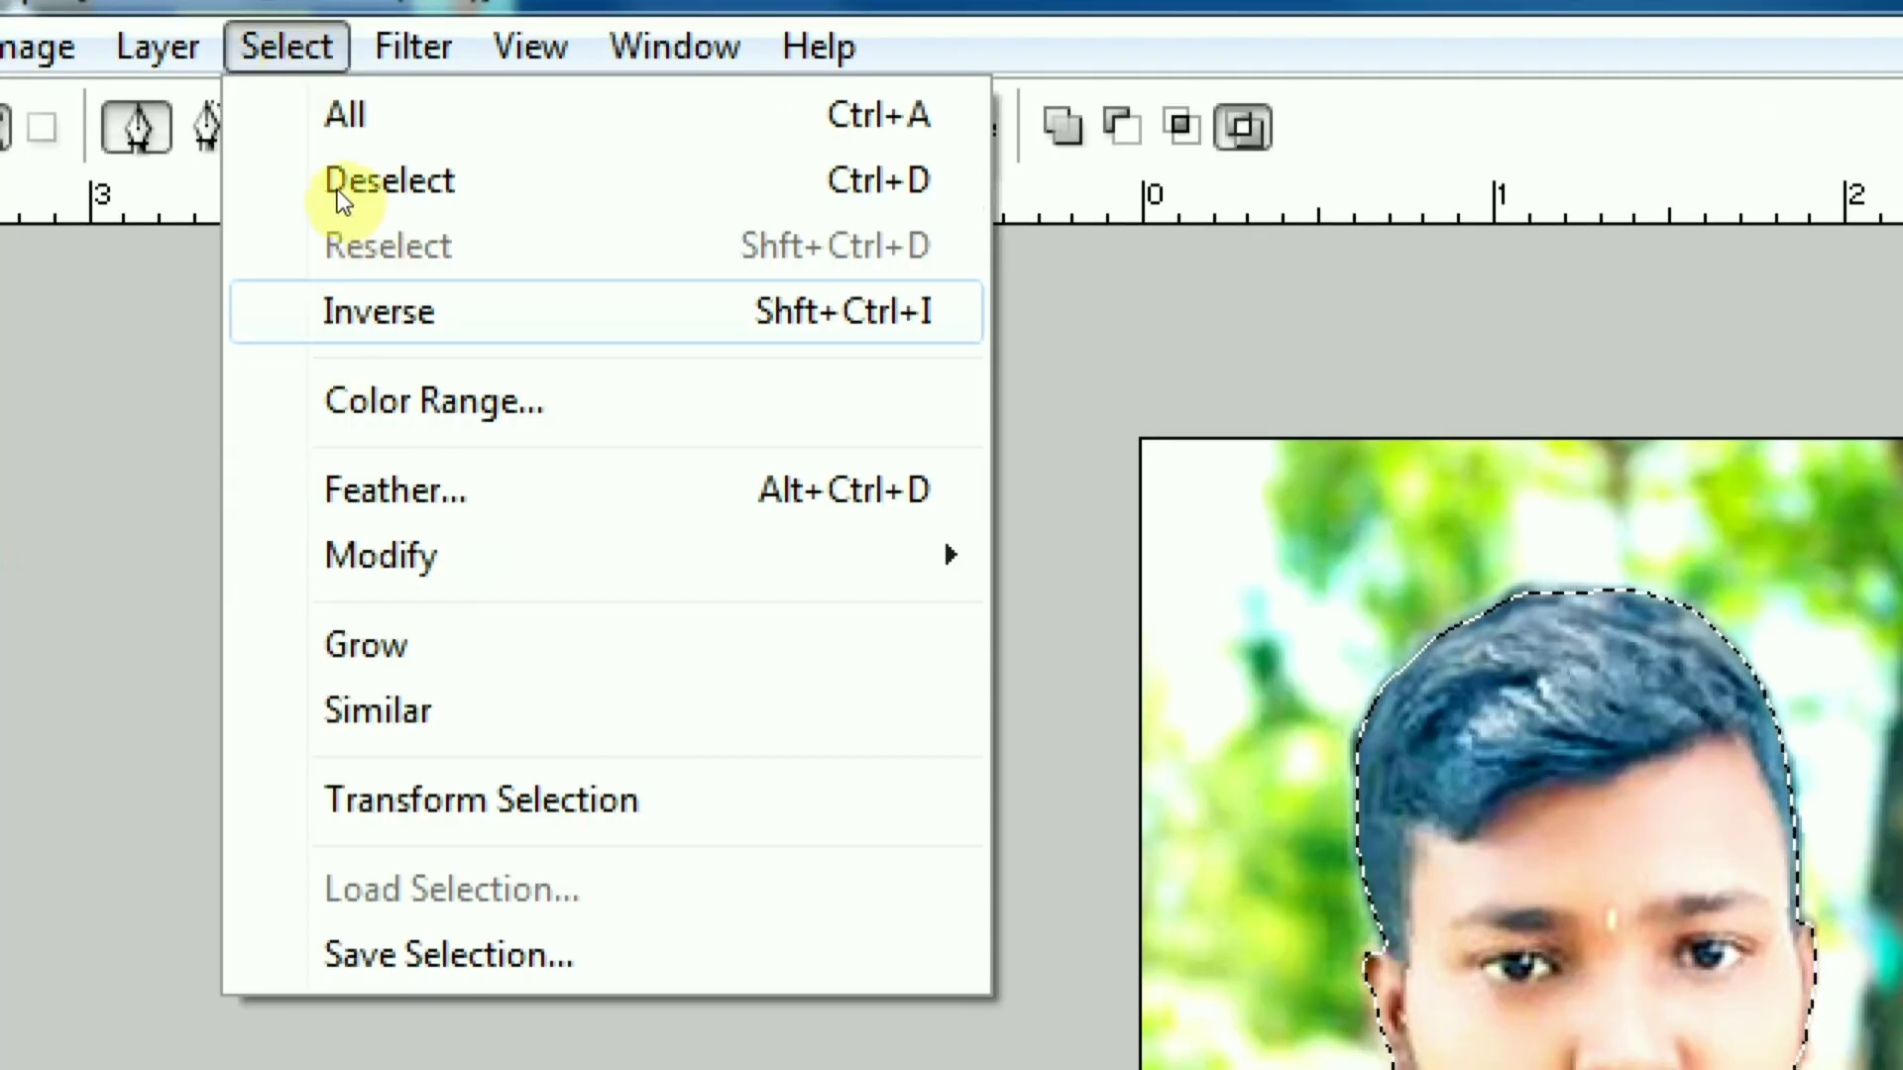
{"action": "left_click", "coordinate": [385, 311]}
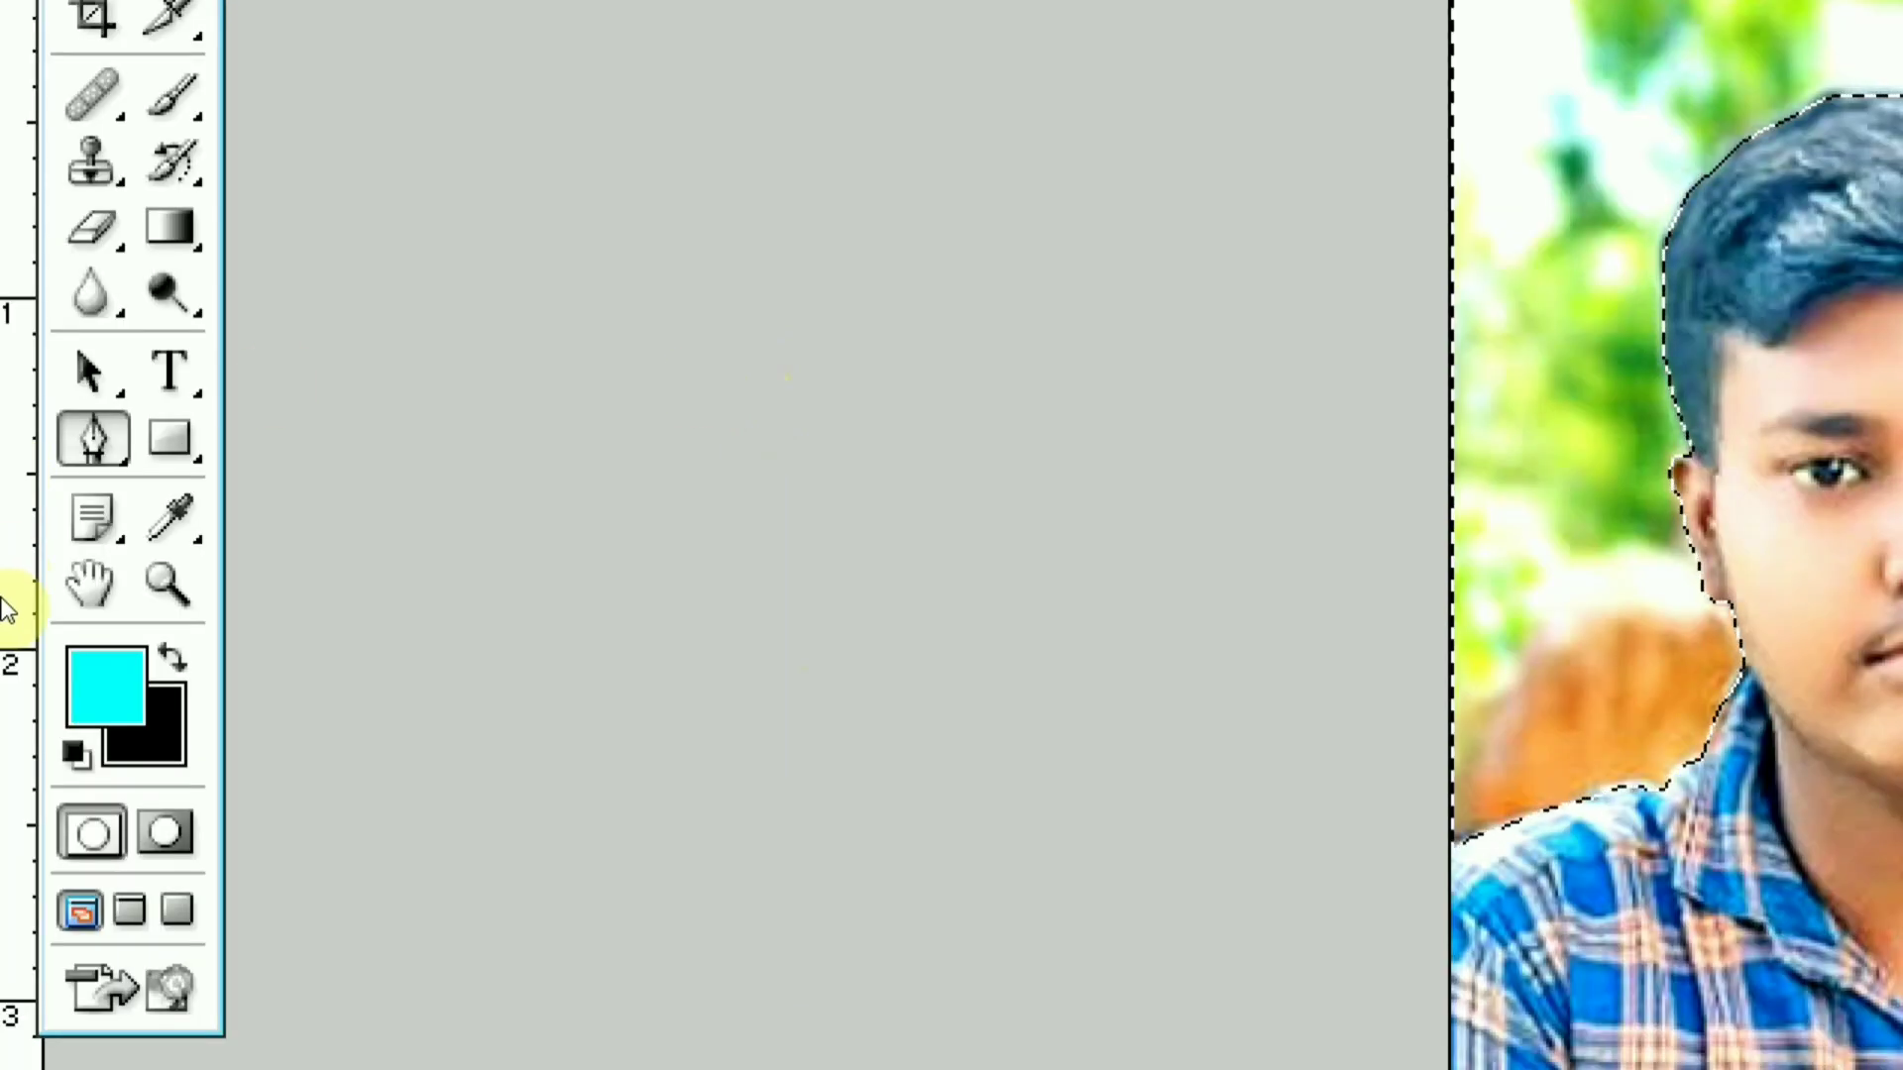
- Fill the selected scenery behind the person with the cyan foreground colour and deselect
{"action": "key", "text": "alt+BackSpace"}
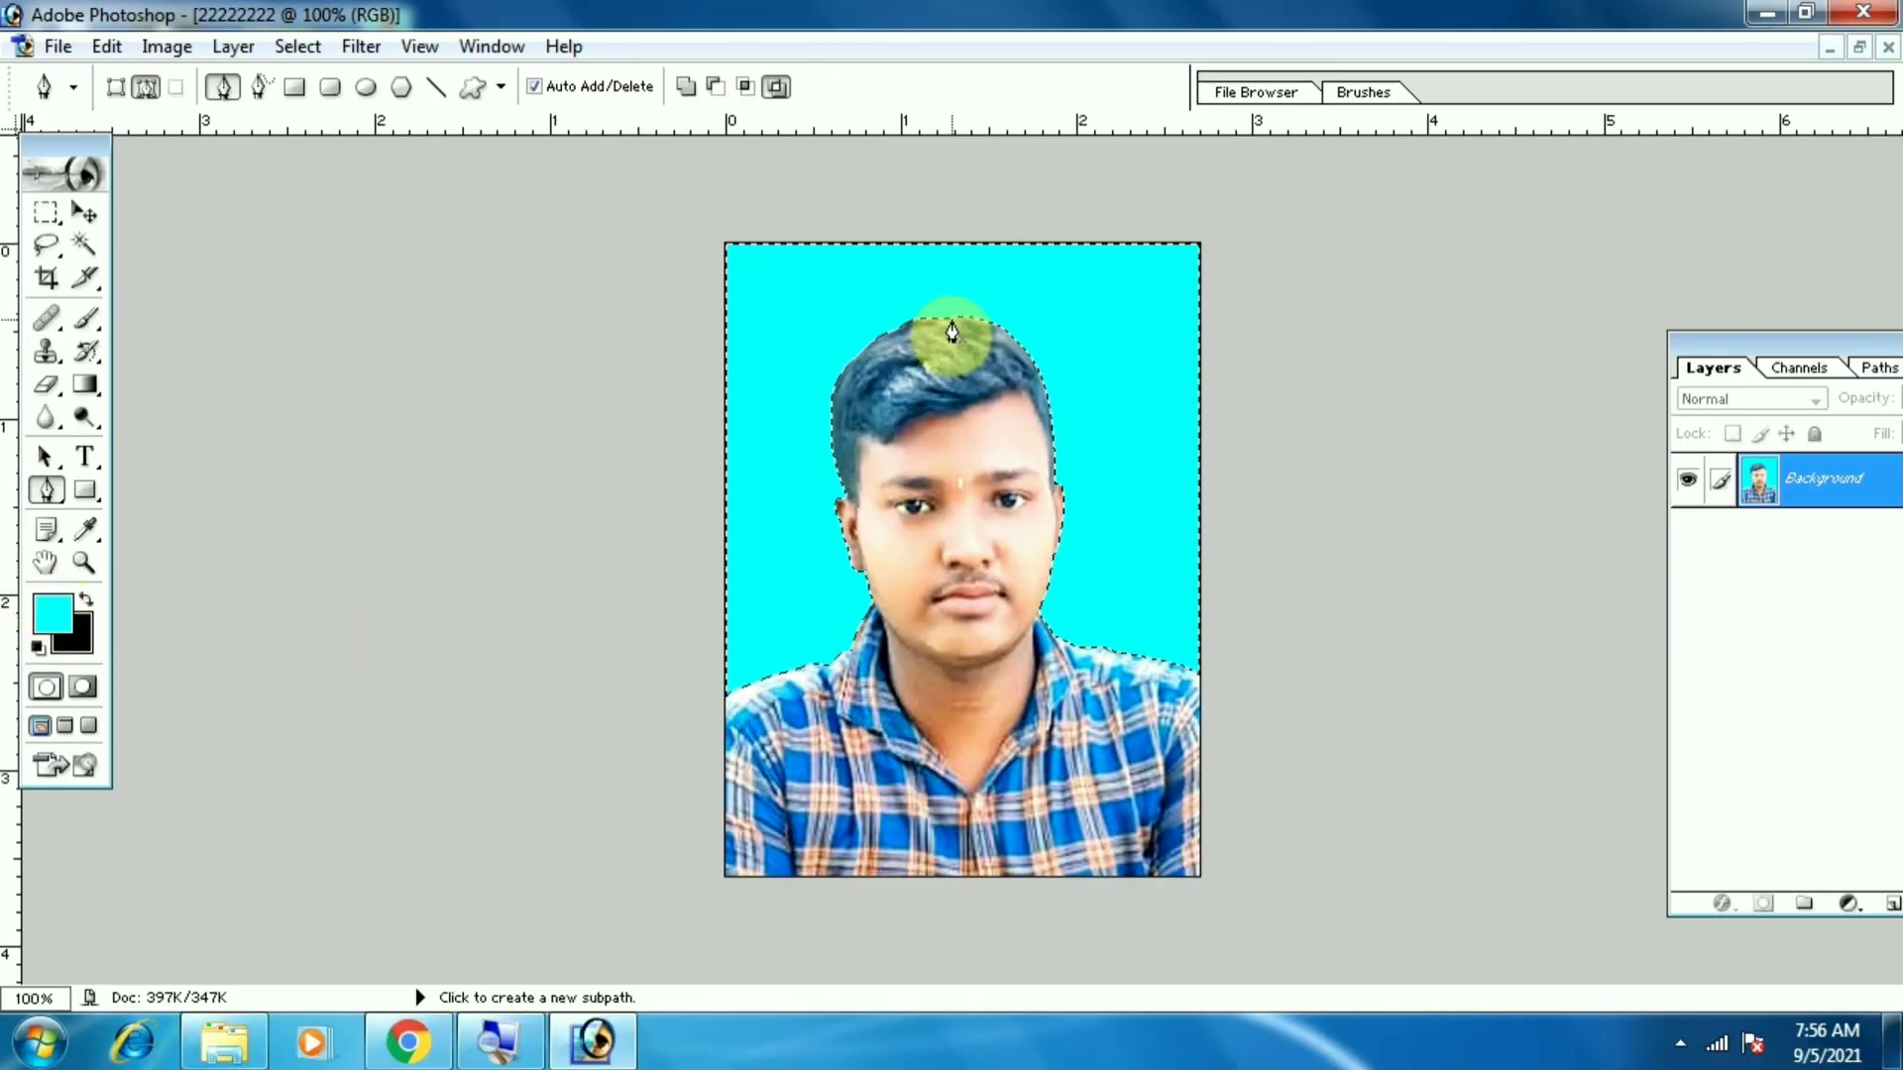
{"action": "key", "text": "ctrl+d"}
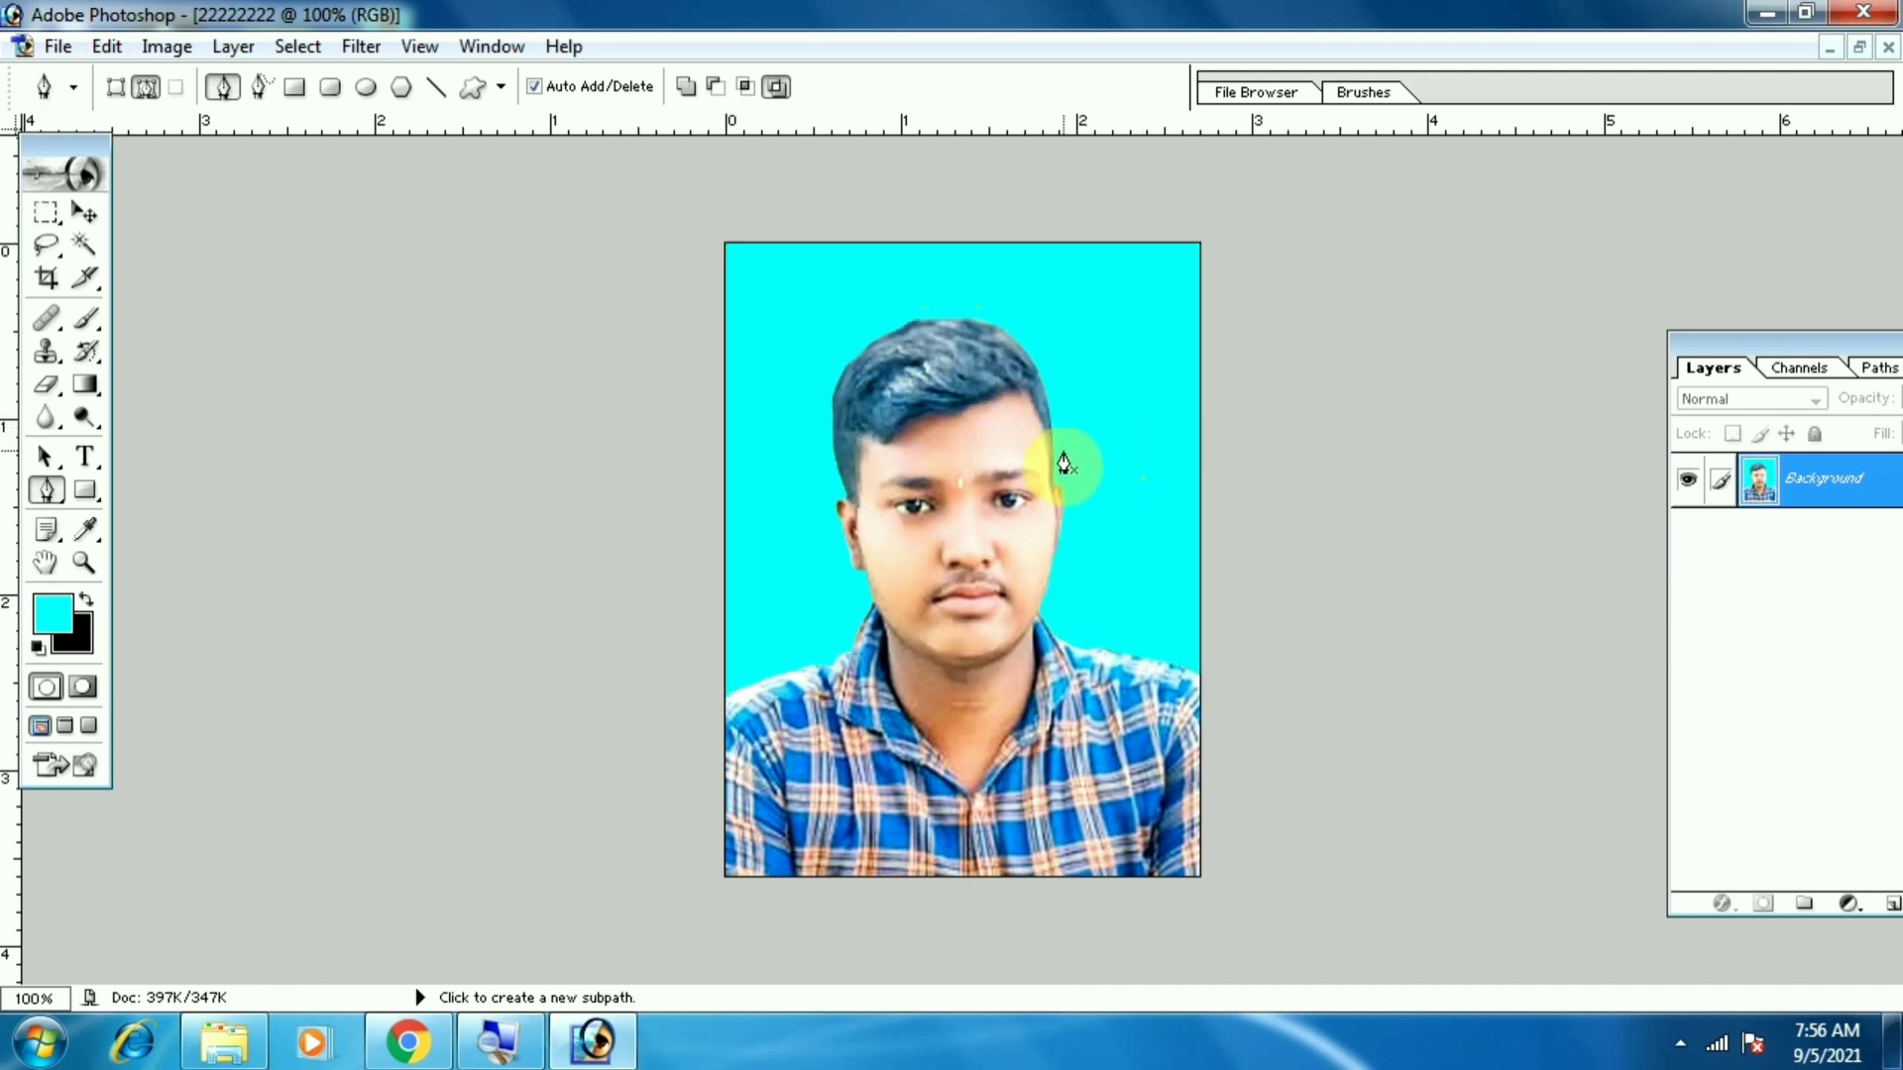
- Start a Magnetic Lasso outline along the forehead hairline and down the temple, removing and re-placing stray anchor points
{"action": "left_click", "coordinate": [45, 245]}
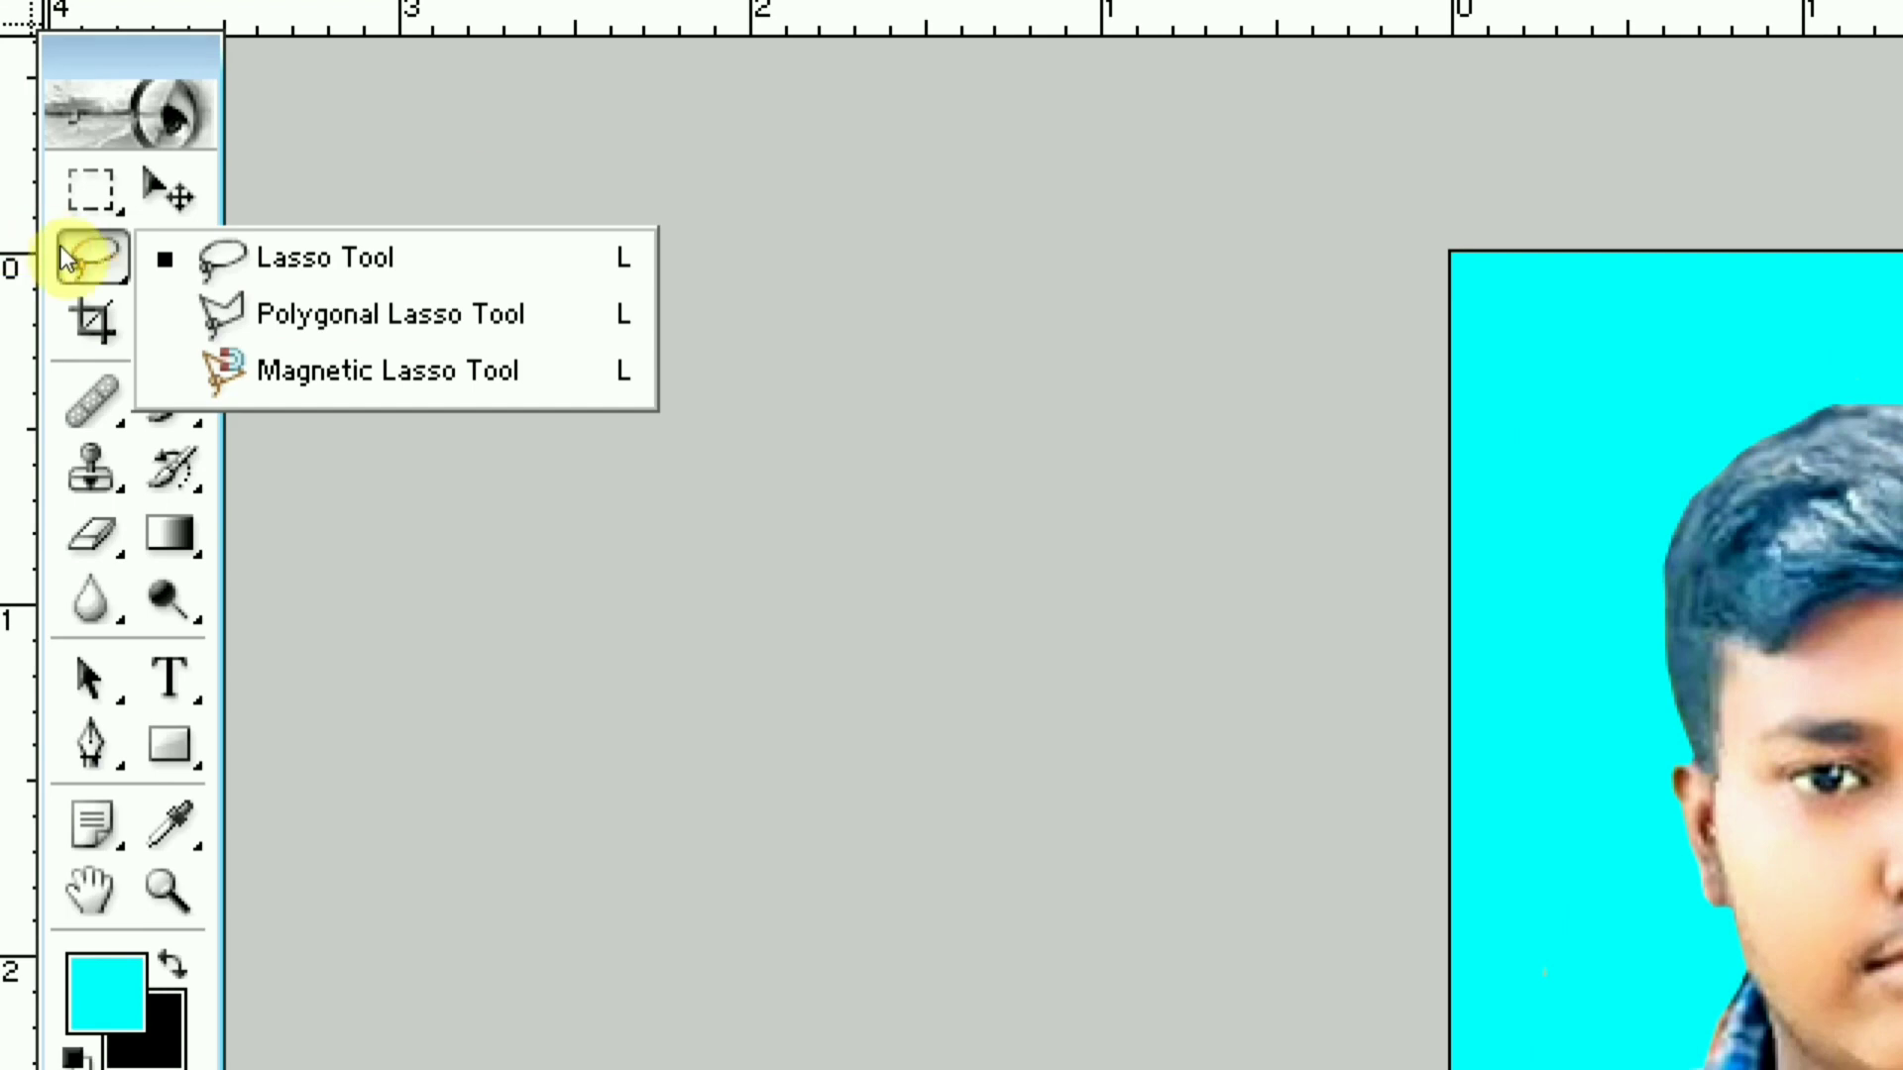
{"action": "left_click", "coordinate": [59, 250]}
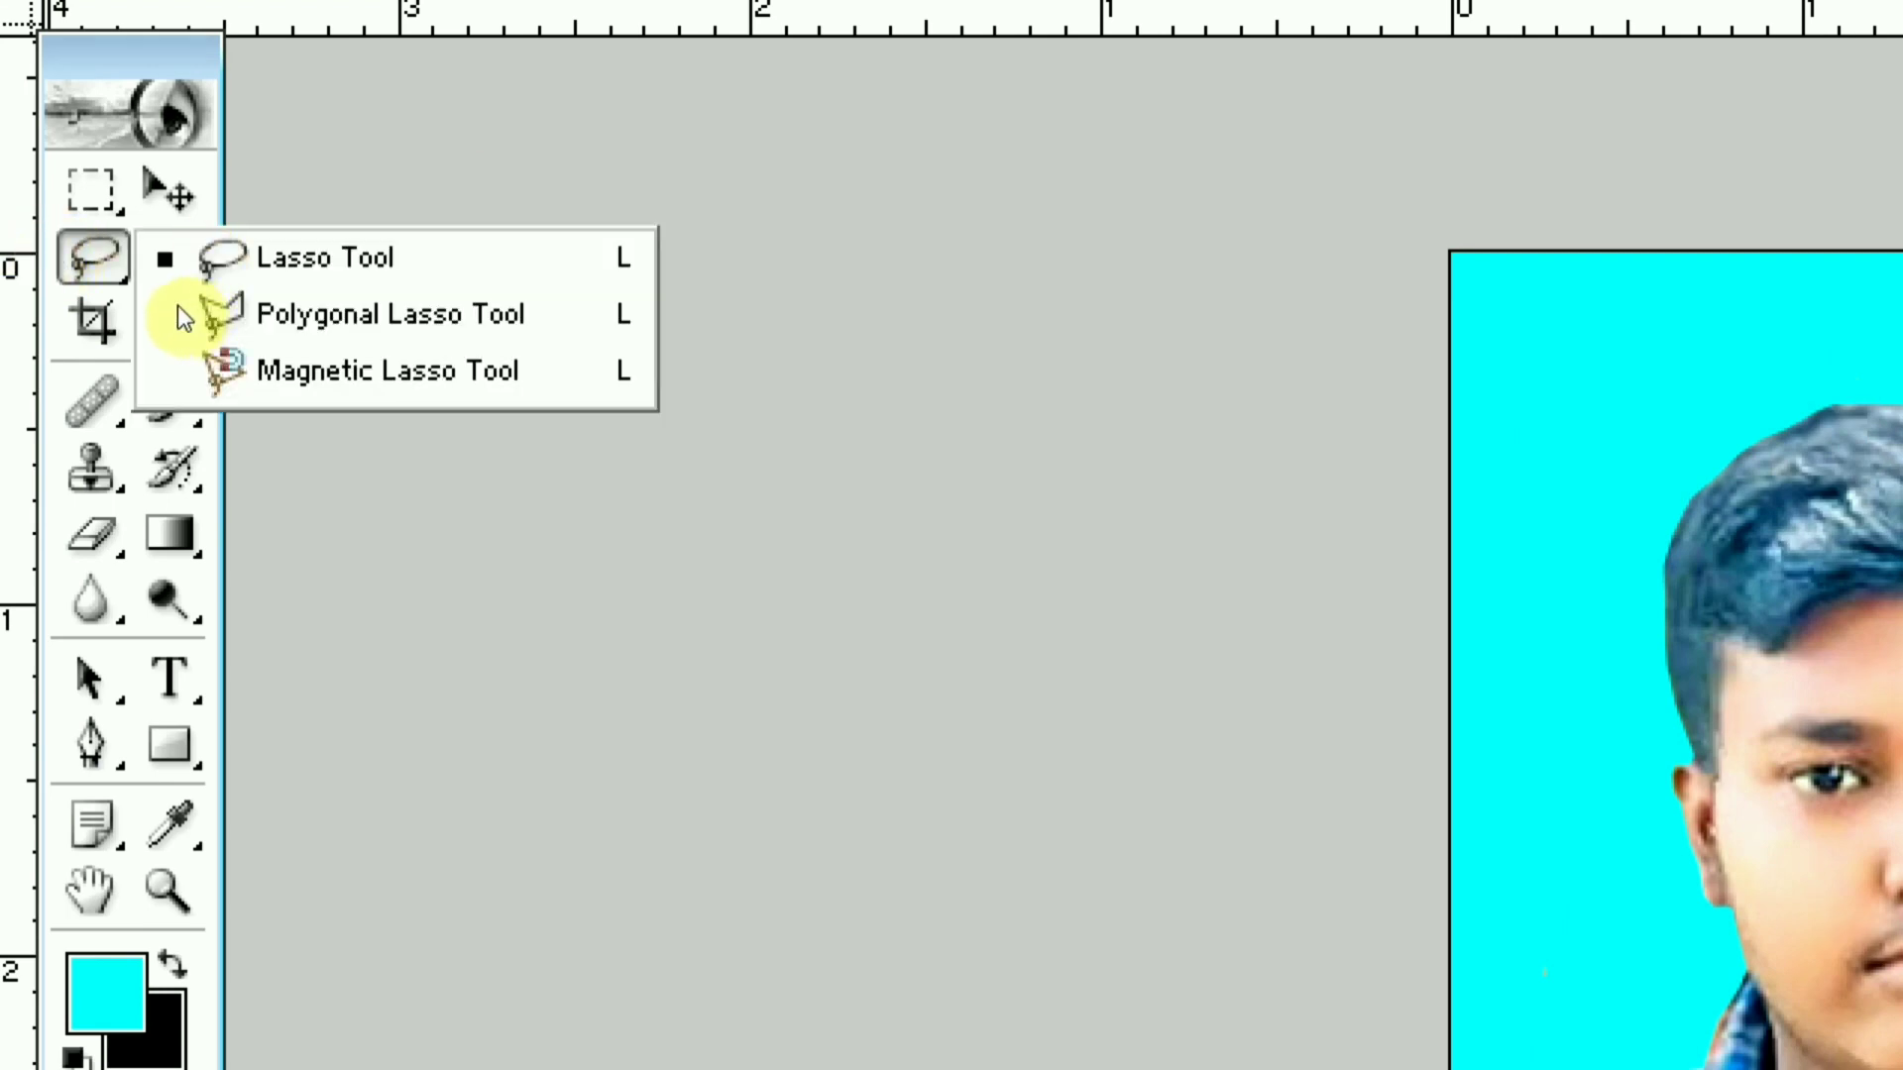
{"action": "left_click", "coordinate": [178, 309]}
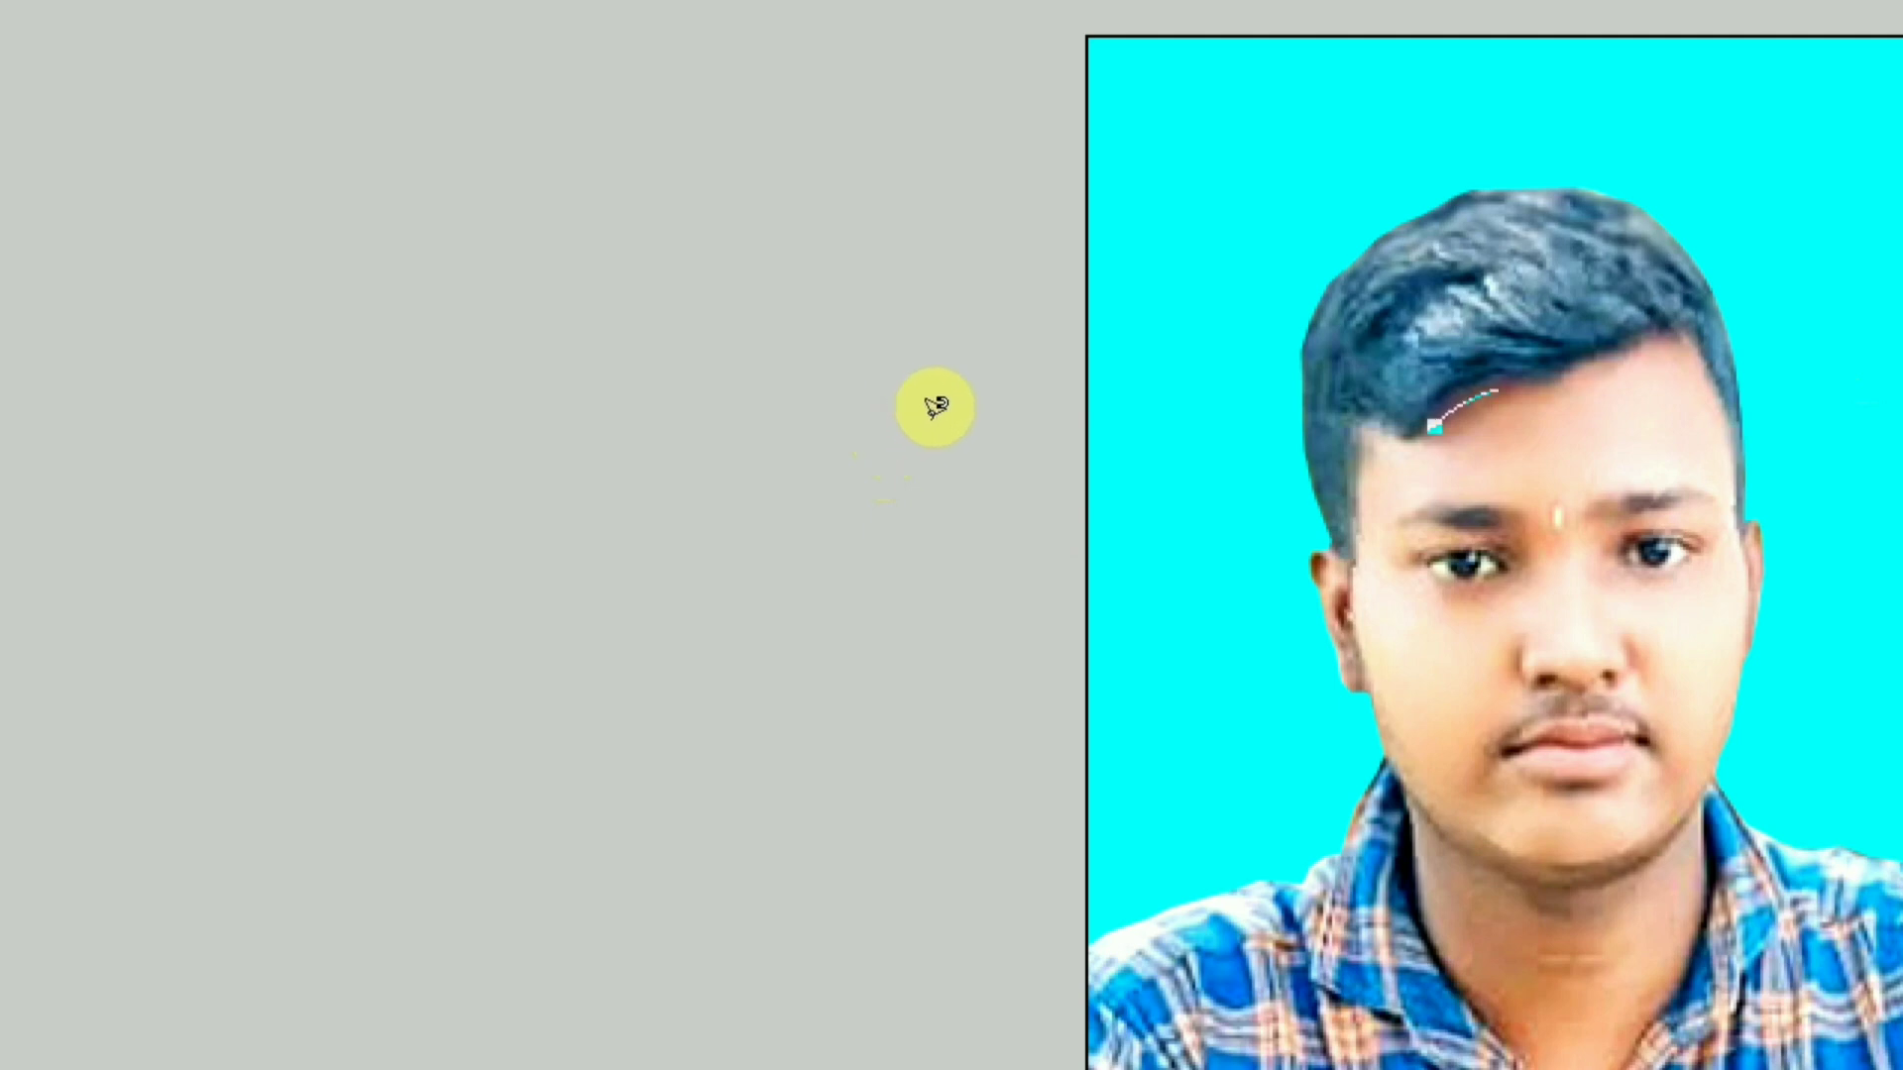
{"action": "left_click", "coordinate": [981, 402]}
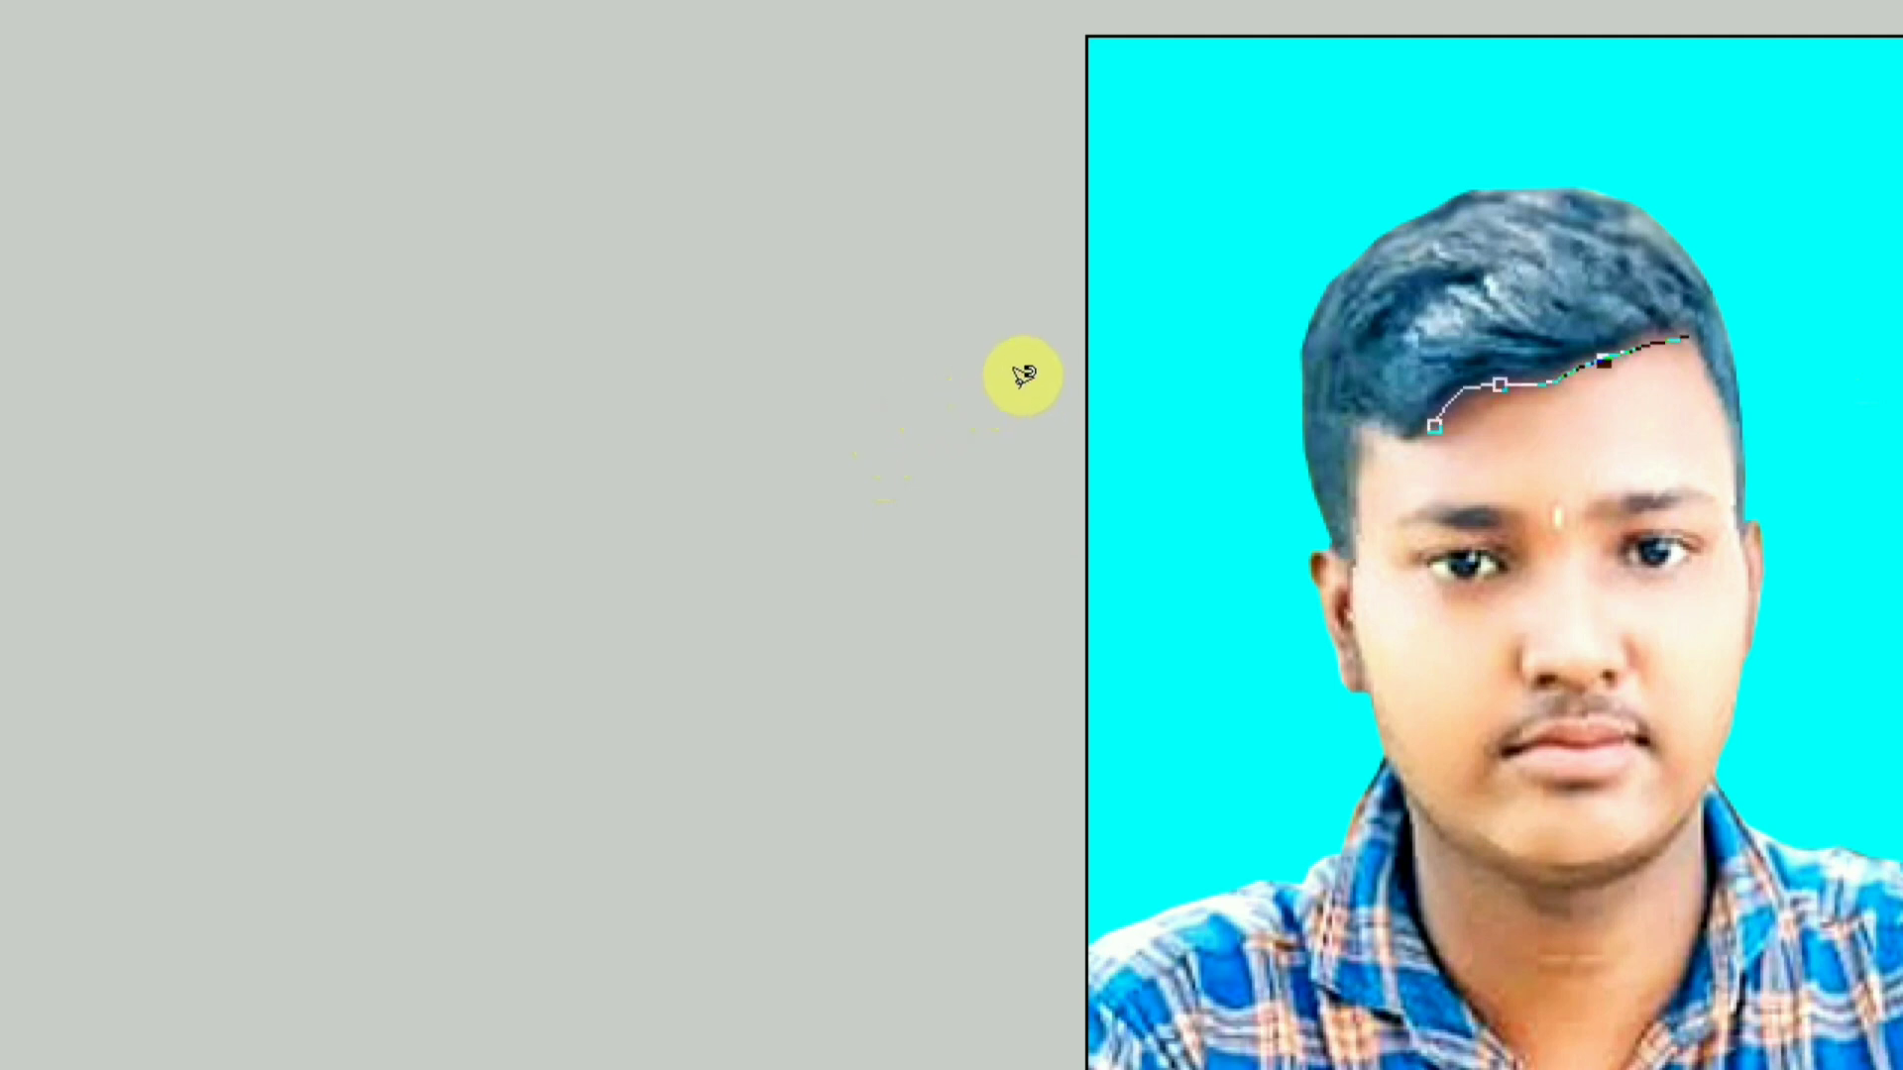
{"action": "left_click", "coordinate": [1034, 400]}
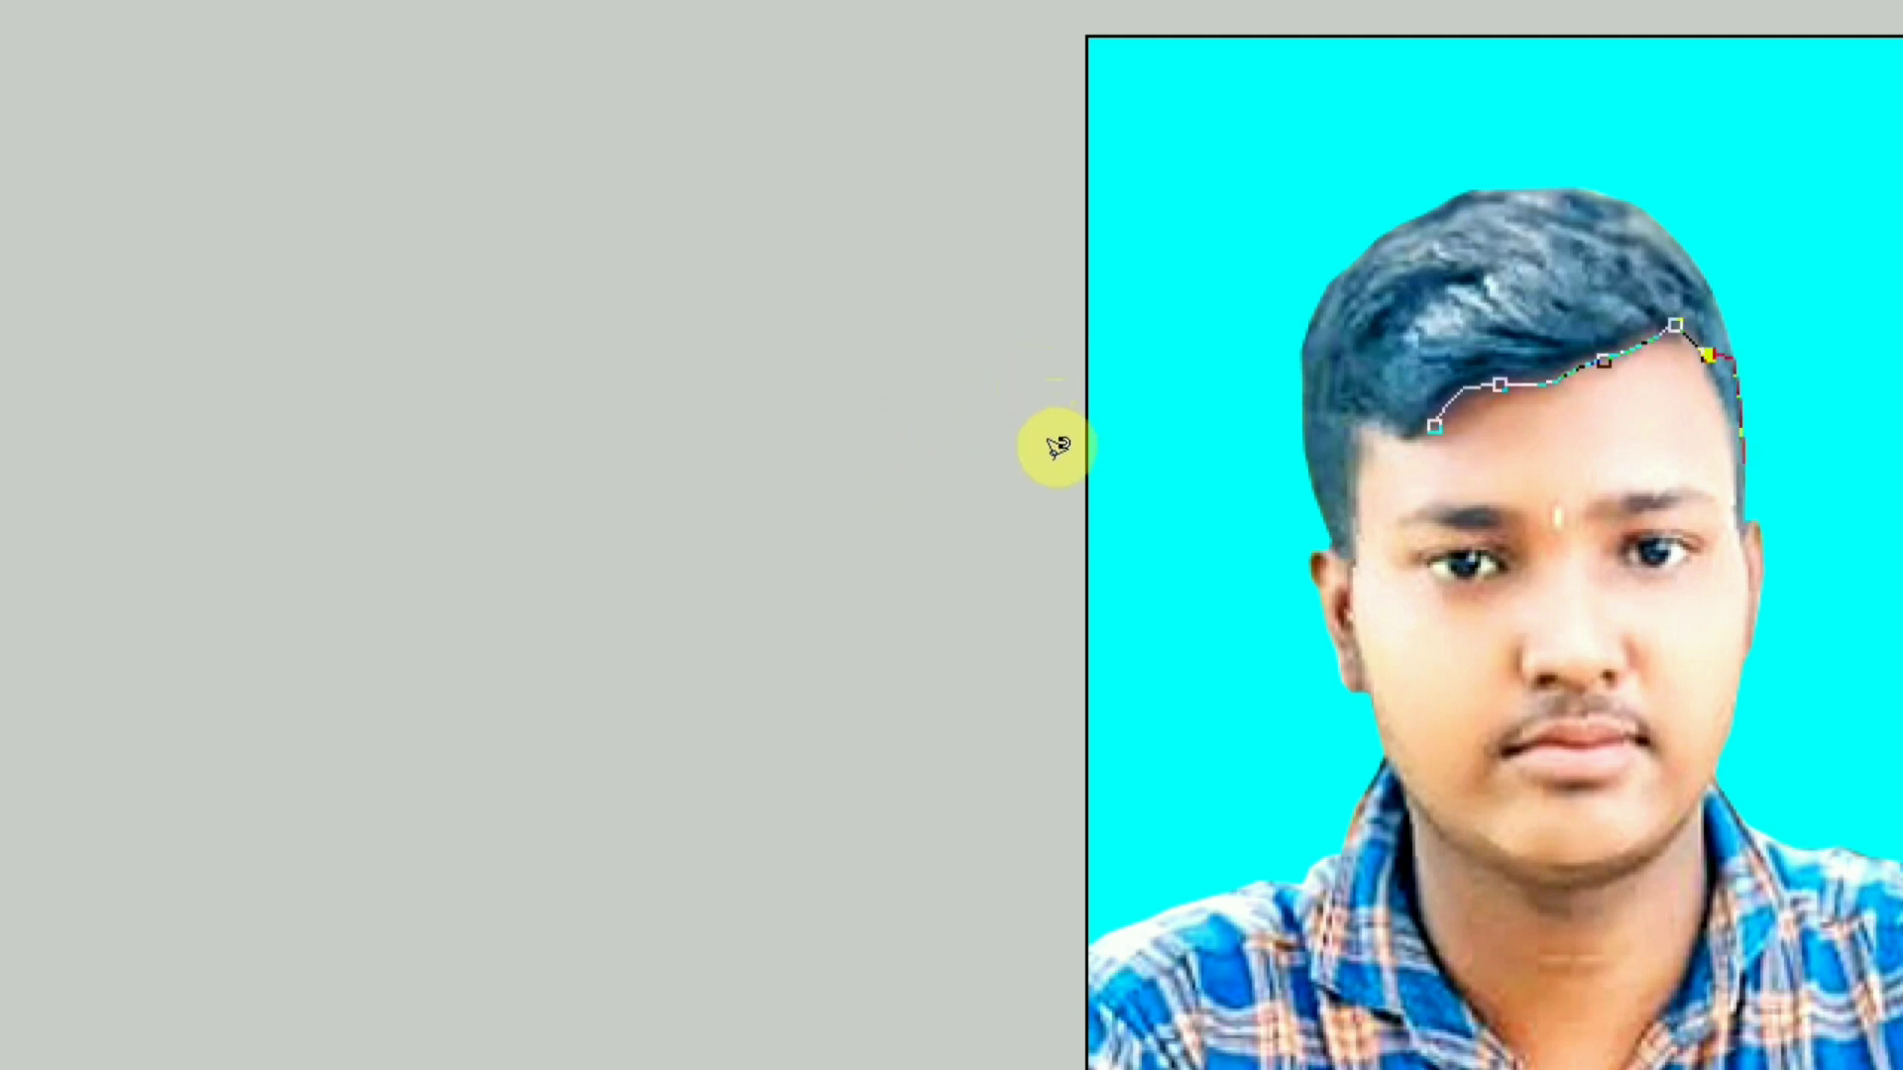
{"action": "key", "text": "BackSpace"}
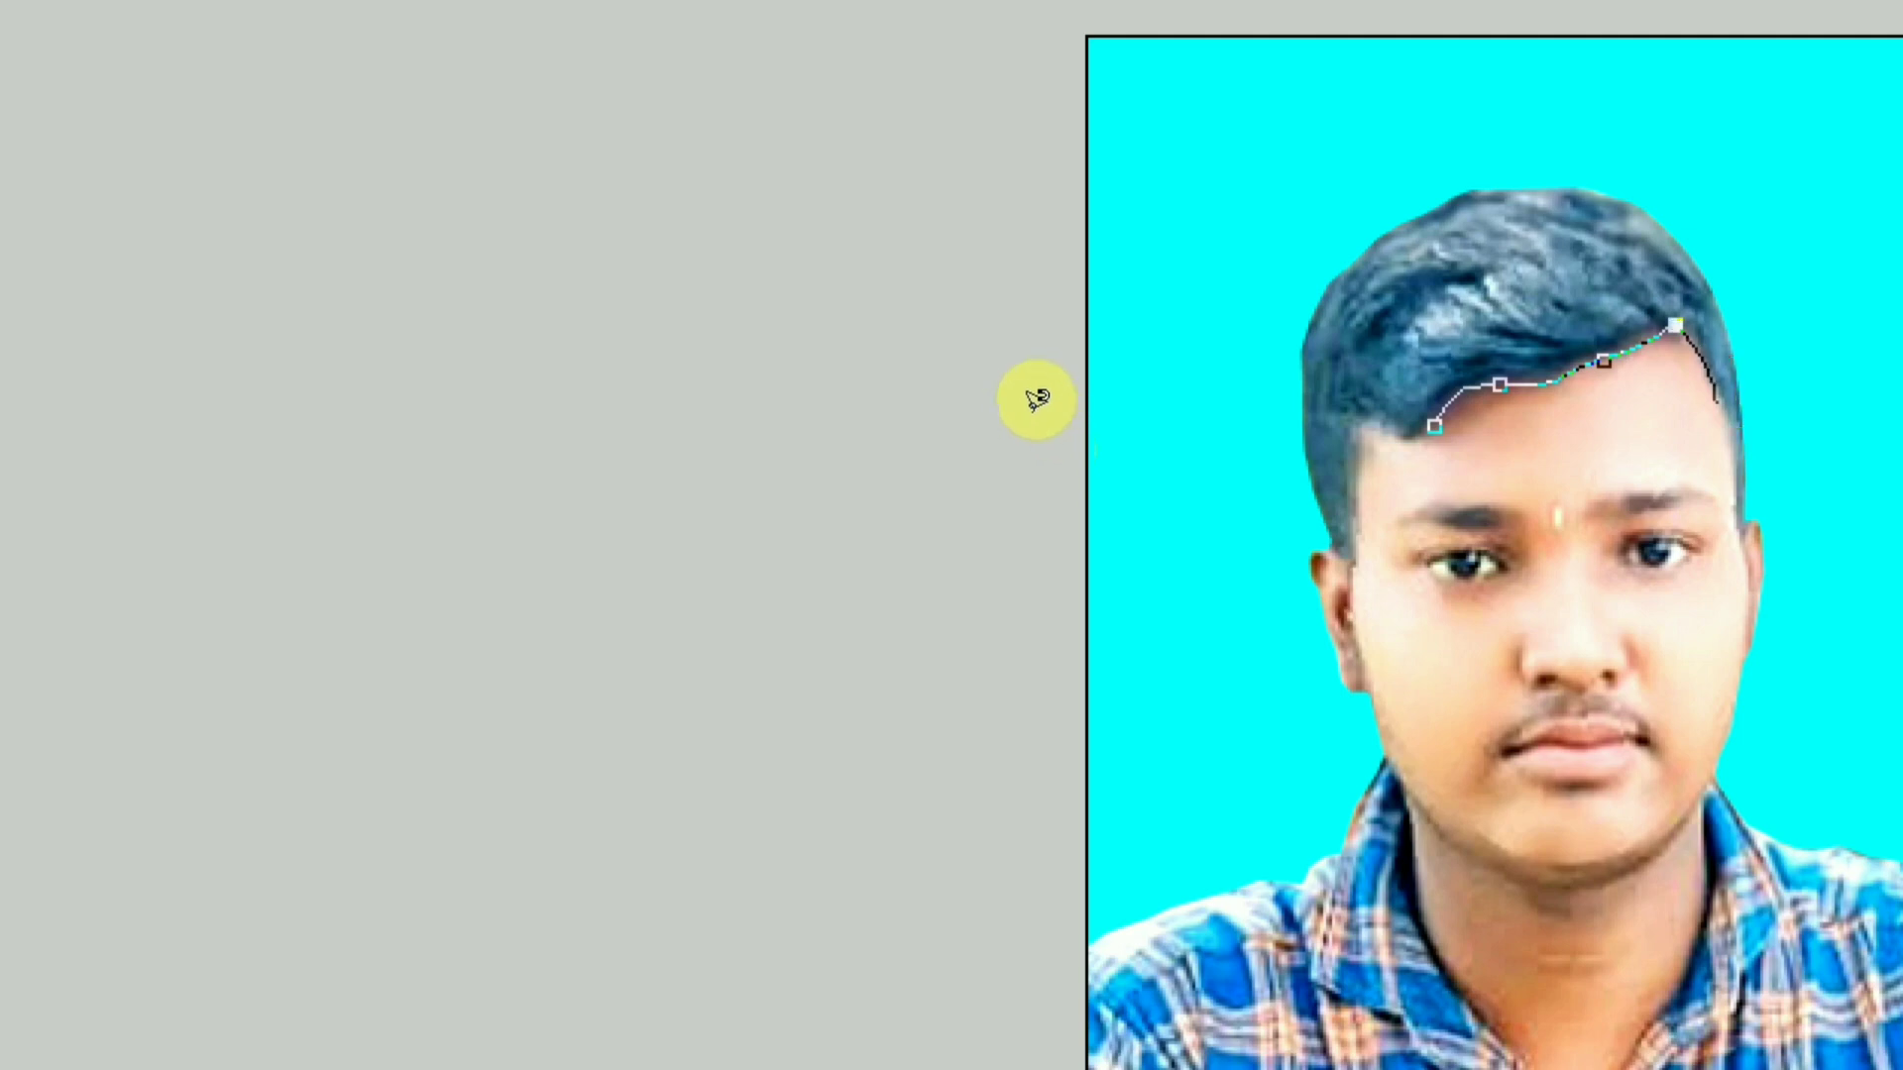
{"action": "left_click_drag", "start_coordinate": [1043, 417], "coordinate": [1048, 453]}
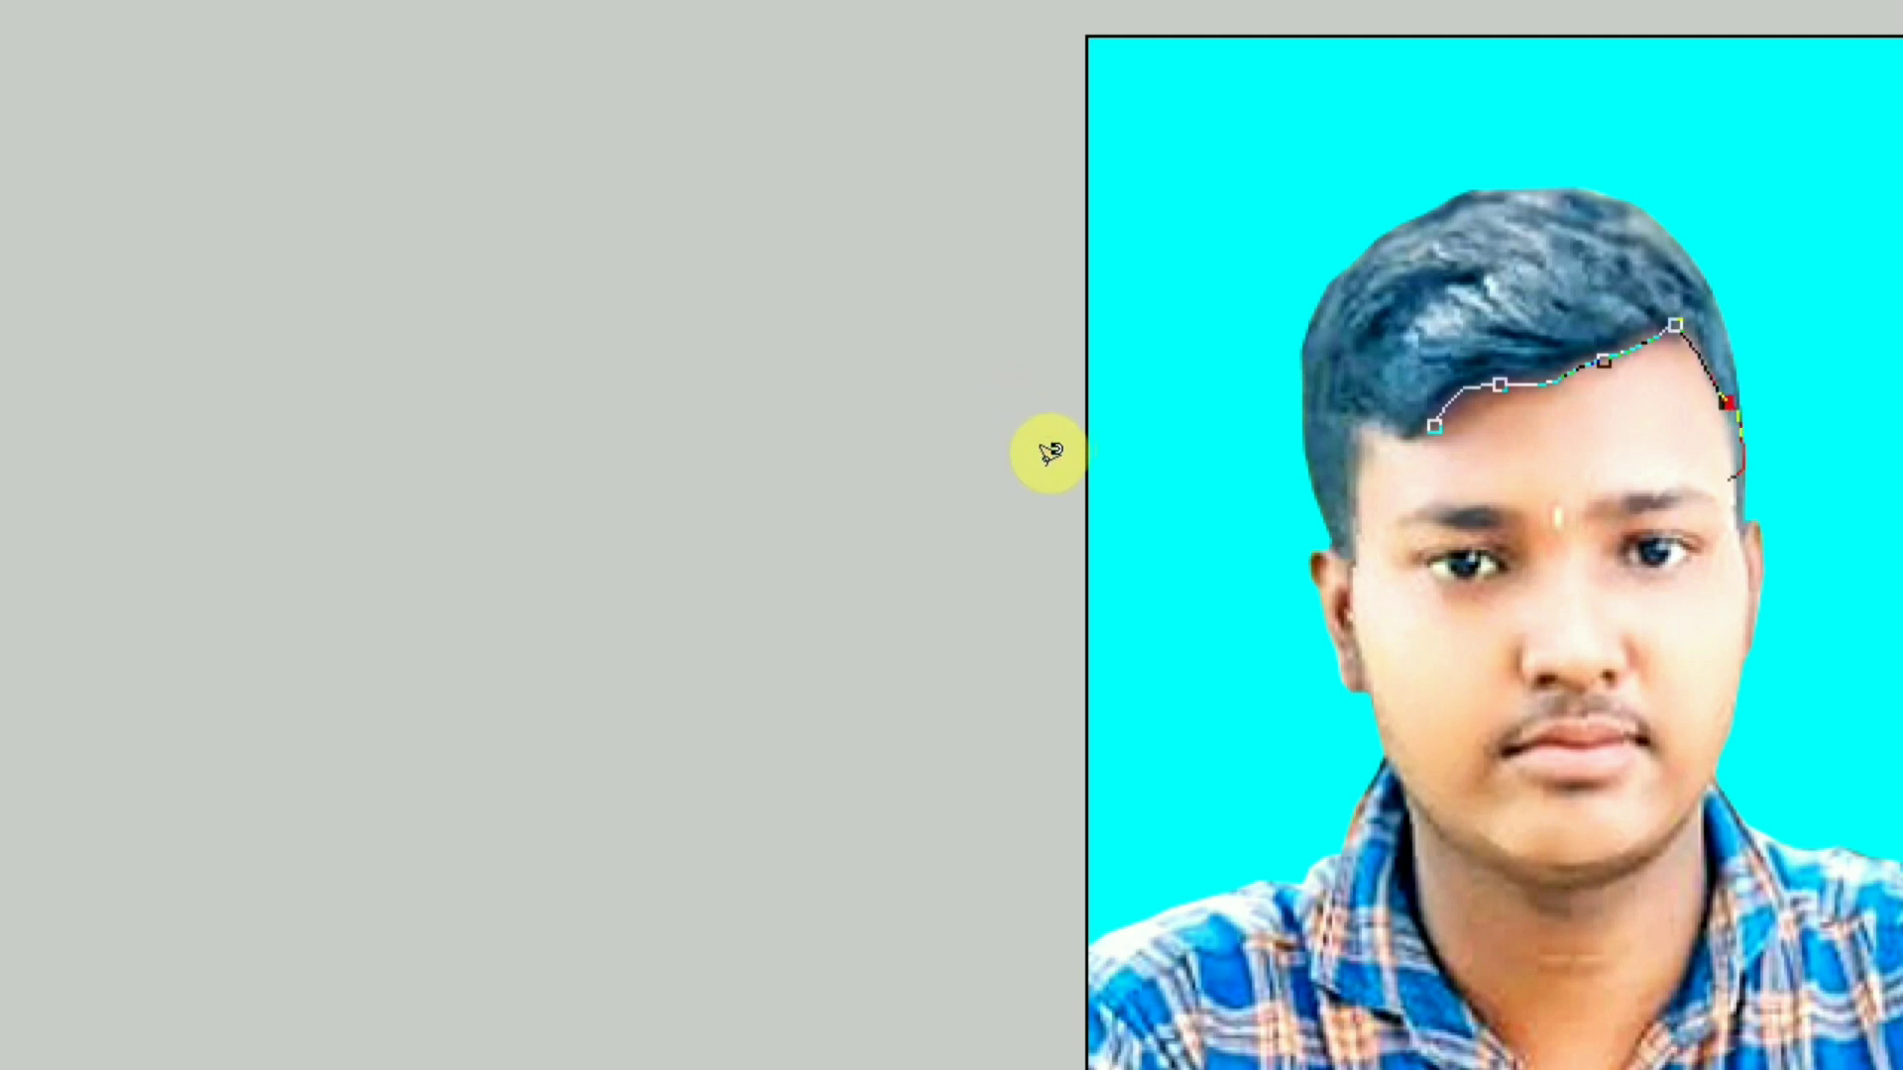
{"action": "key", "text": "BackSpace"}
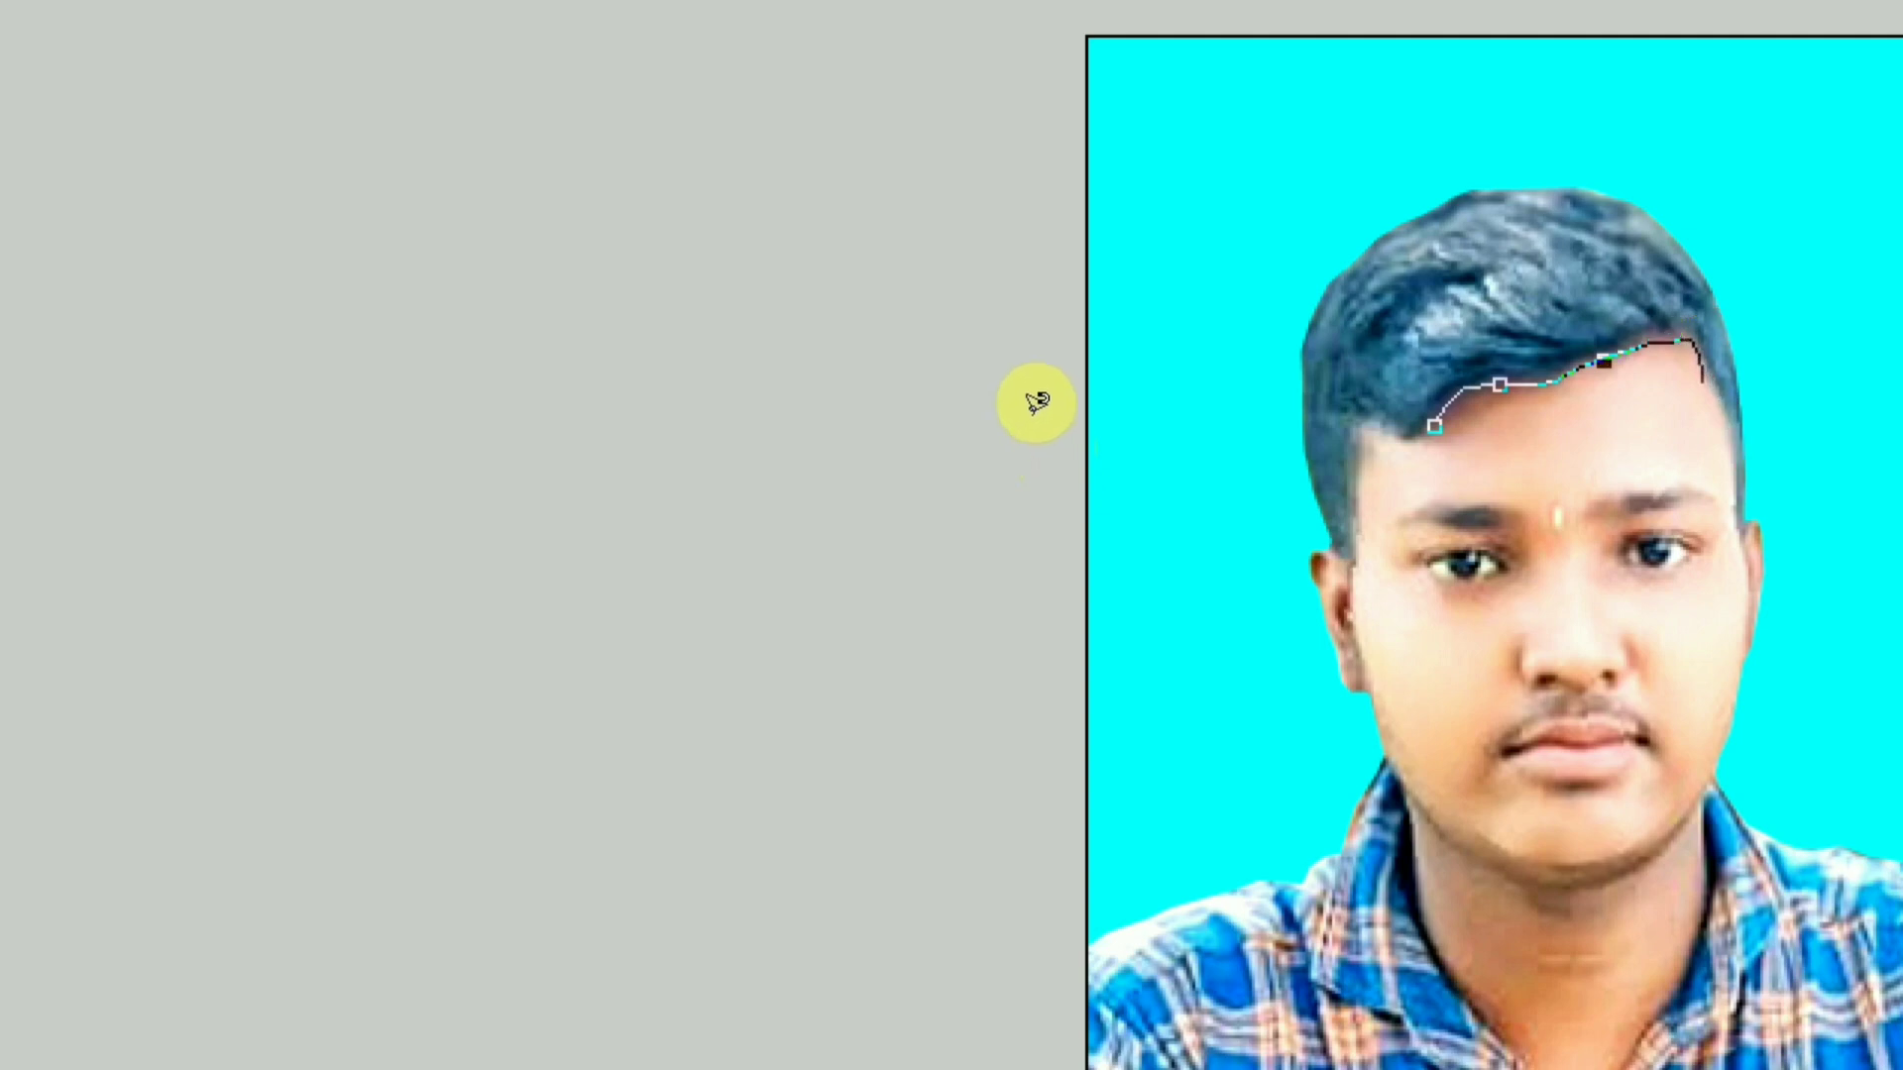
{"action": "left_click_drag", "start_coordinate": [1041, 406], "coordinate": [1052, 428]}
{"action": "left_click", "coordinate": [1049, 441]}
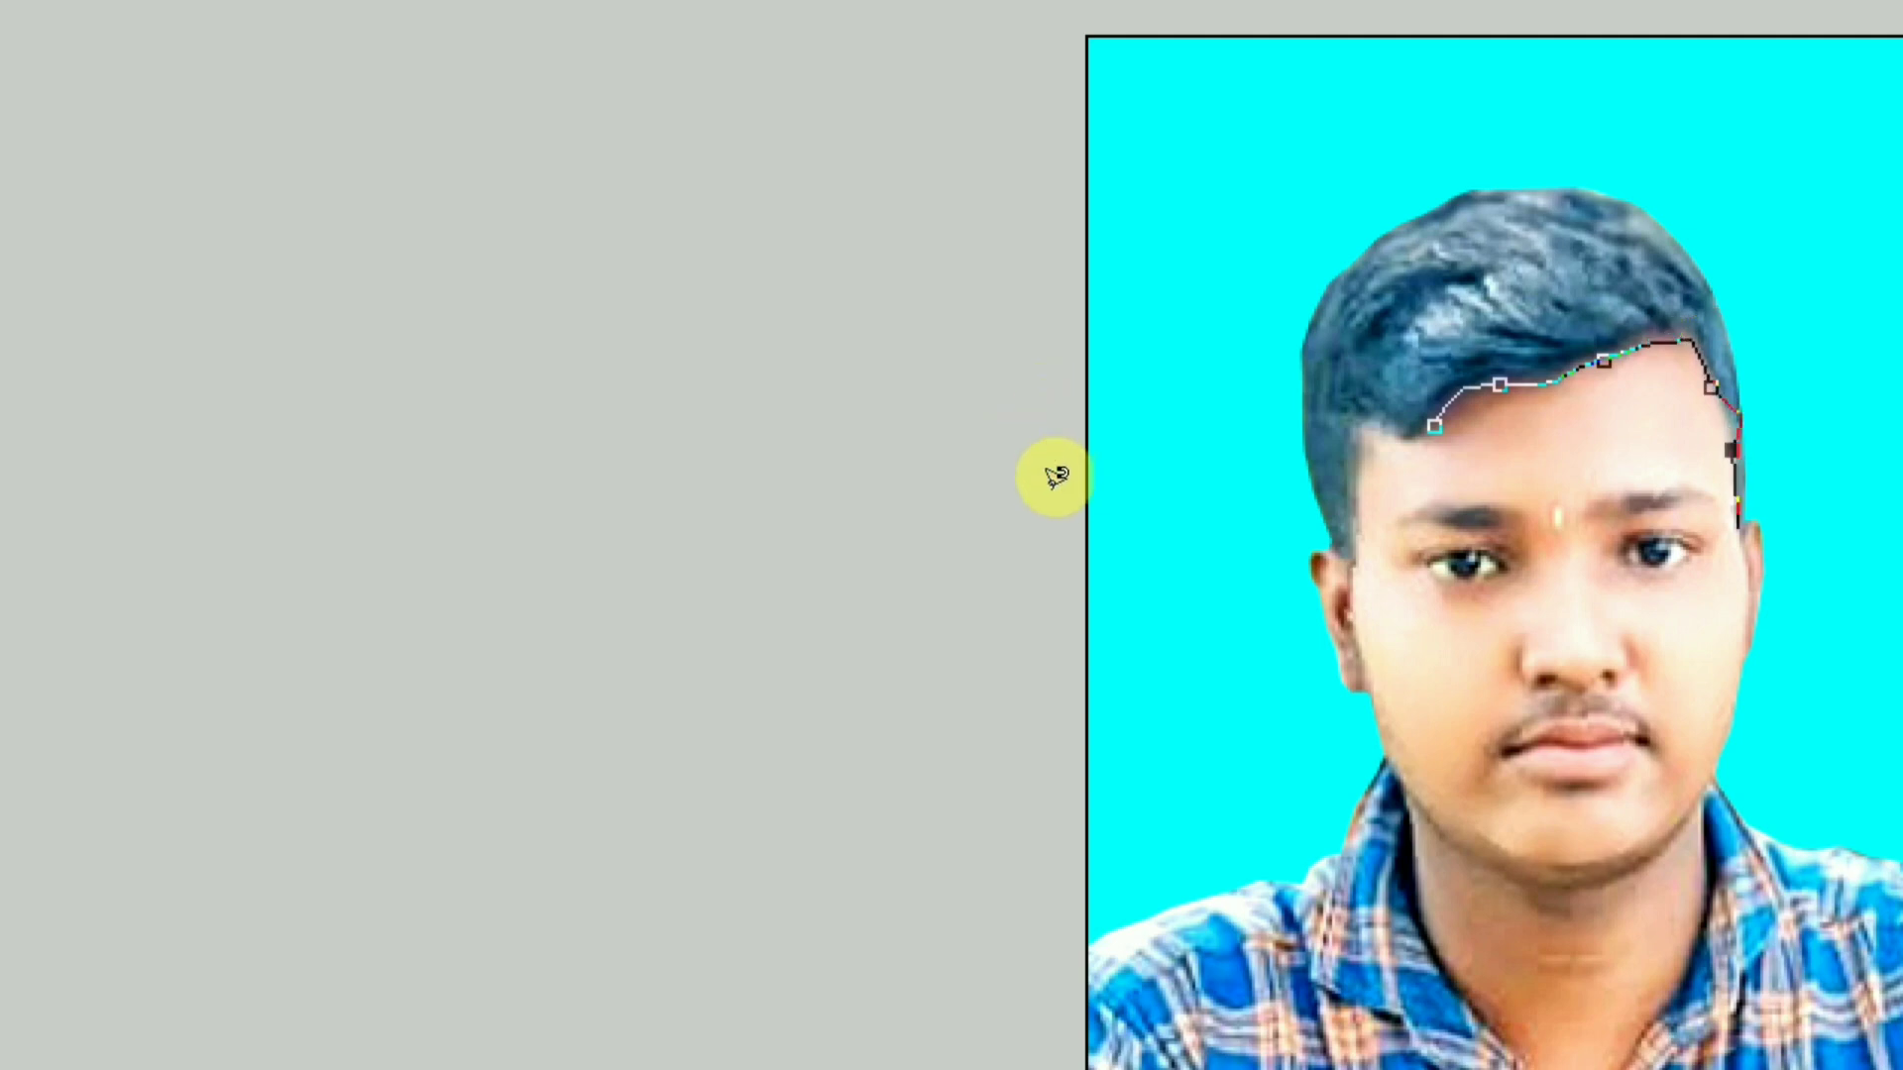
- Continue the outline around the ears, jaw, neck and shirt collar back to the hairline, closing it into a face-and-neck selection
{"action": "left_click", "coordinate": [1054, 481]}
{"action": "left_click", "coordinate": [1066, 497]}
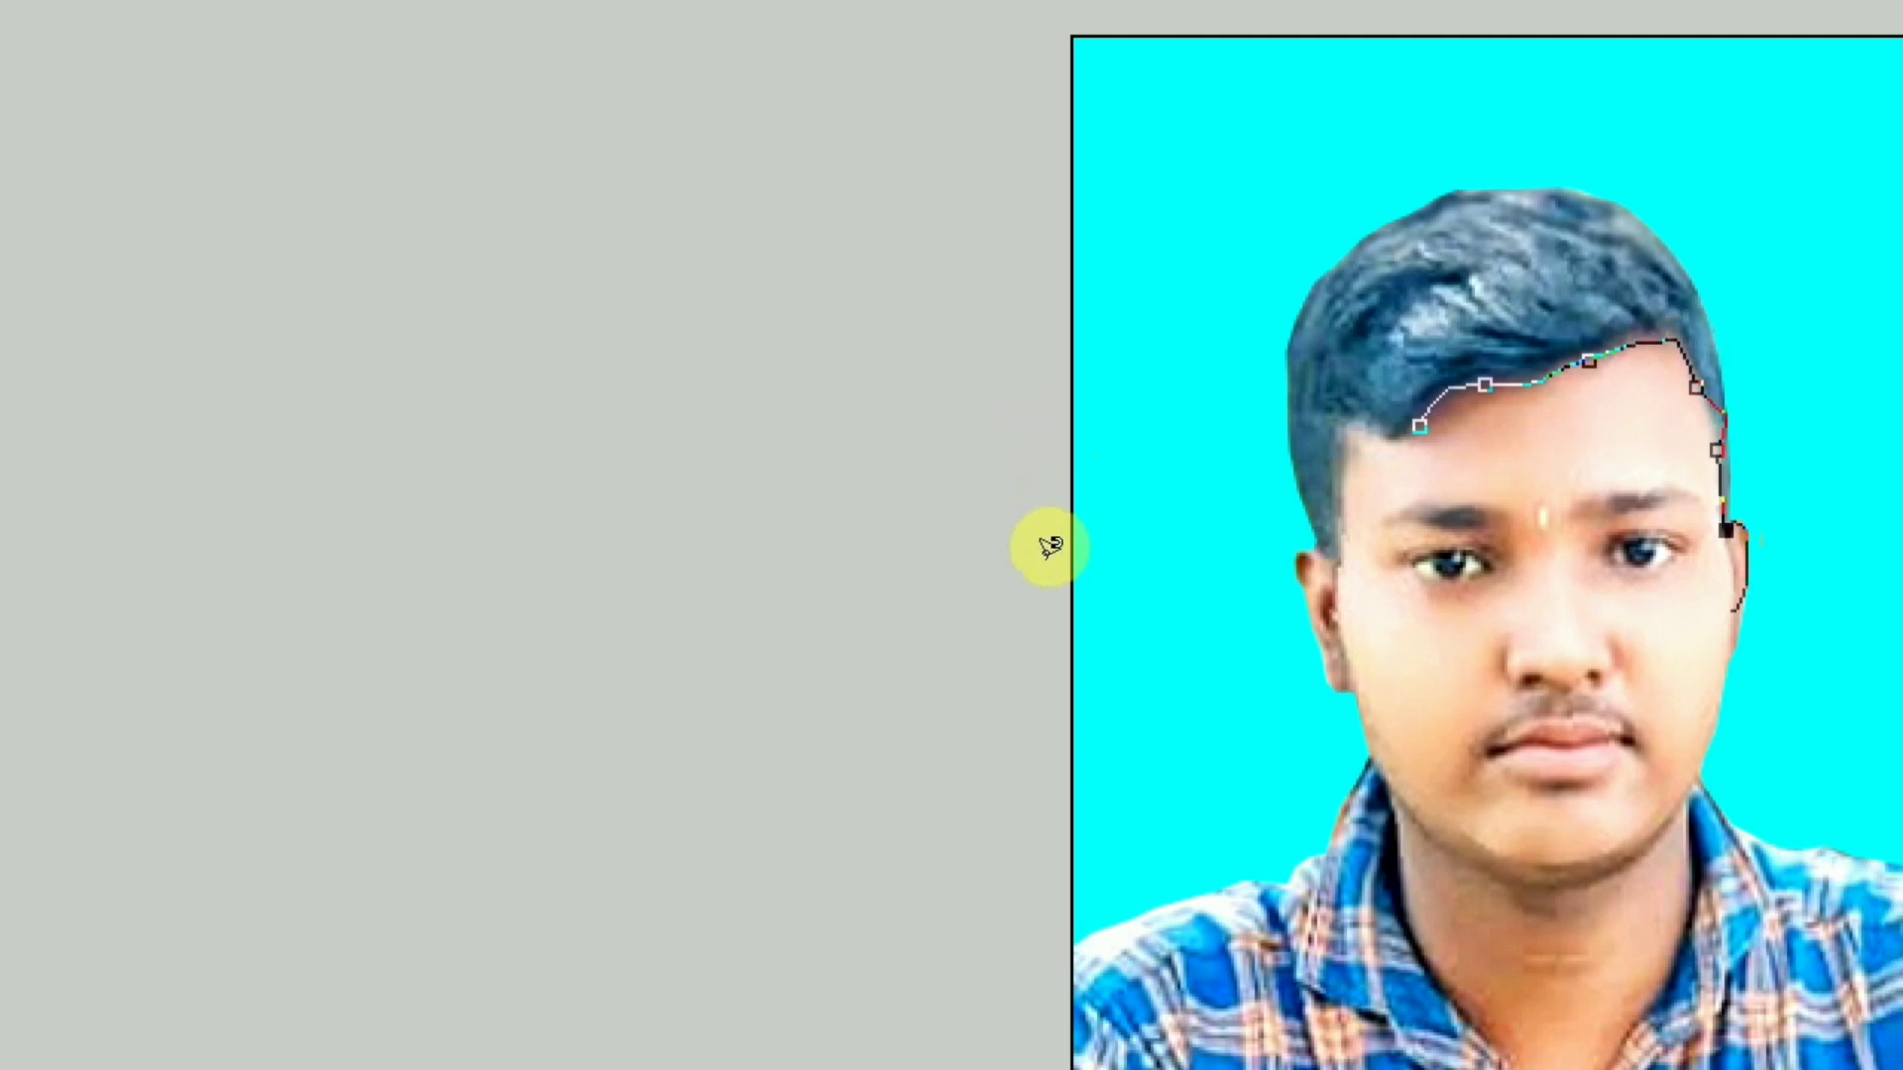
{"action": "left_click", "coordinate": [1036, 611]}
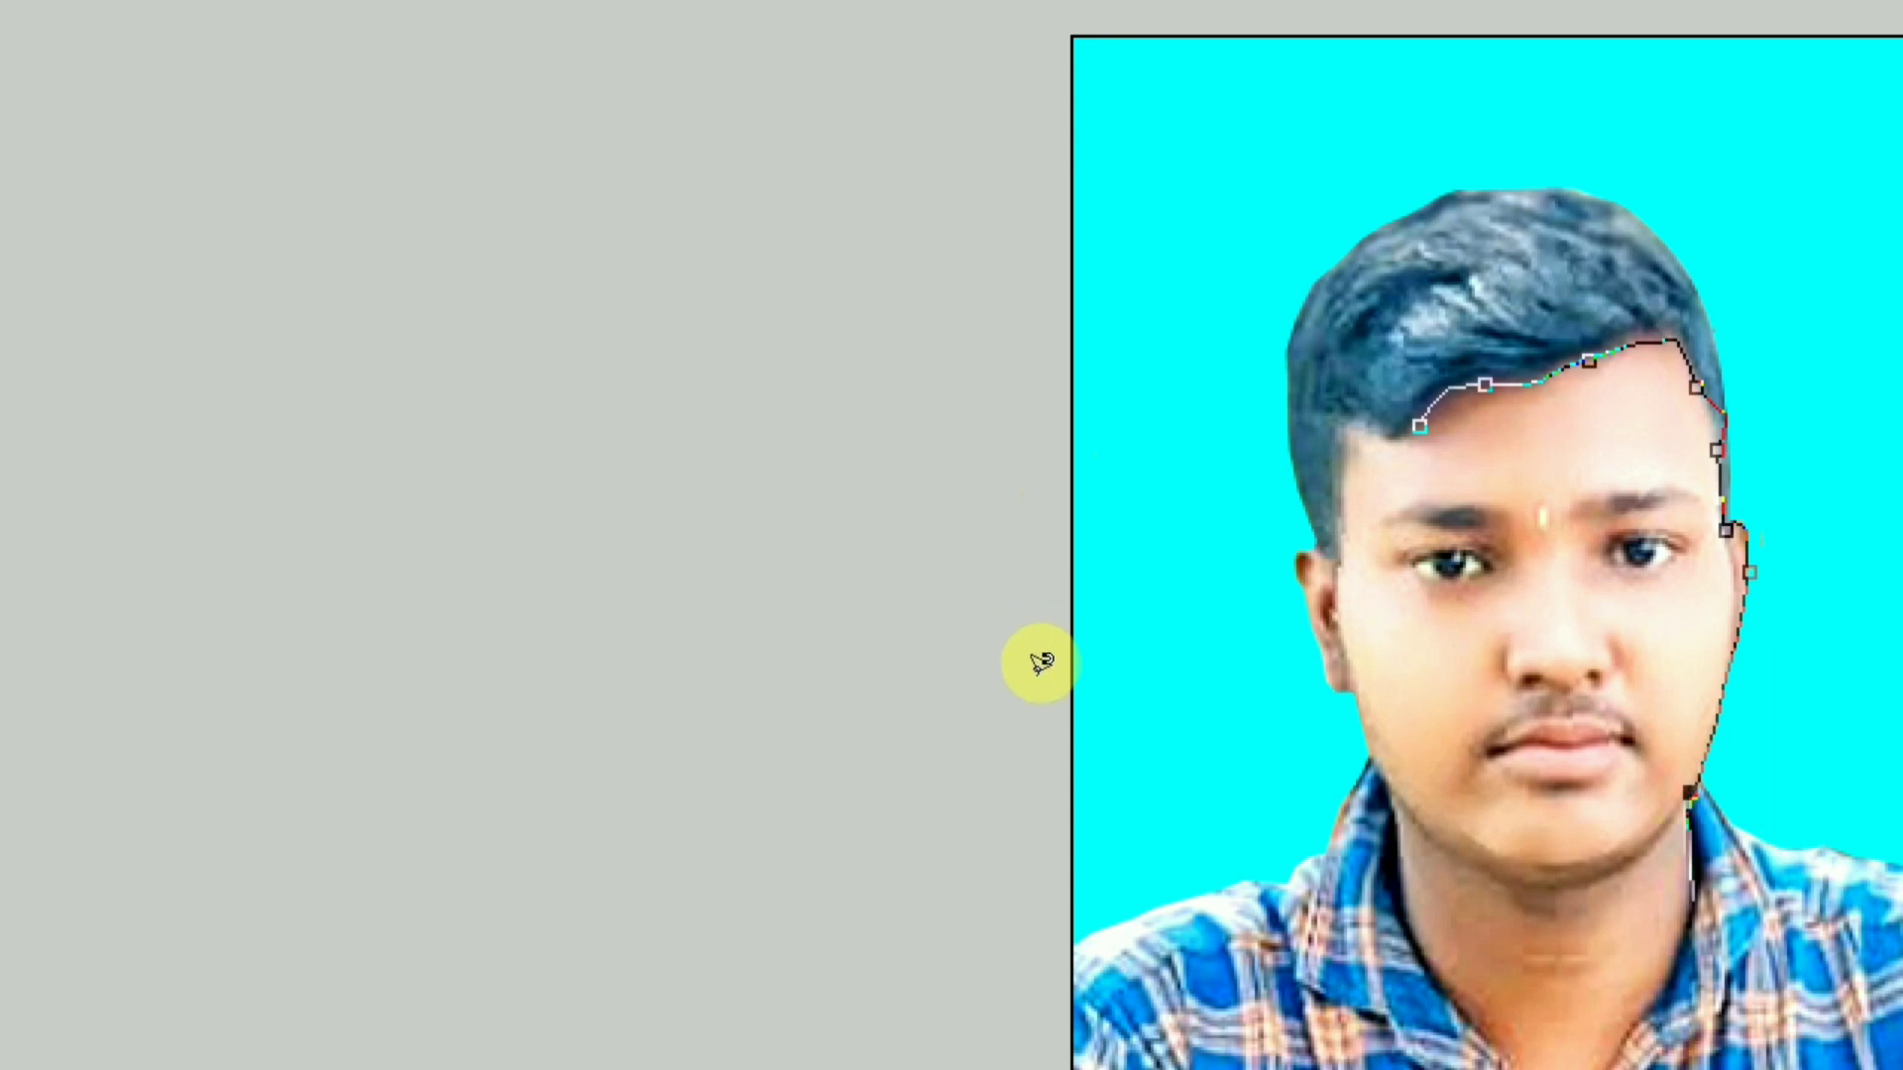
{"action": "left_click", "coordinate": [1036, 689]}
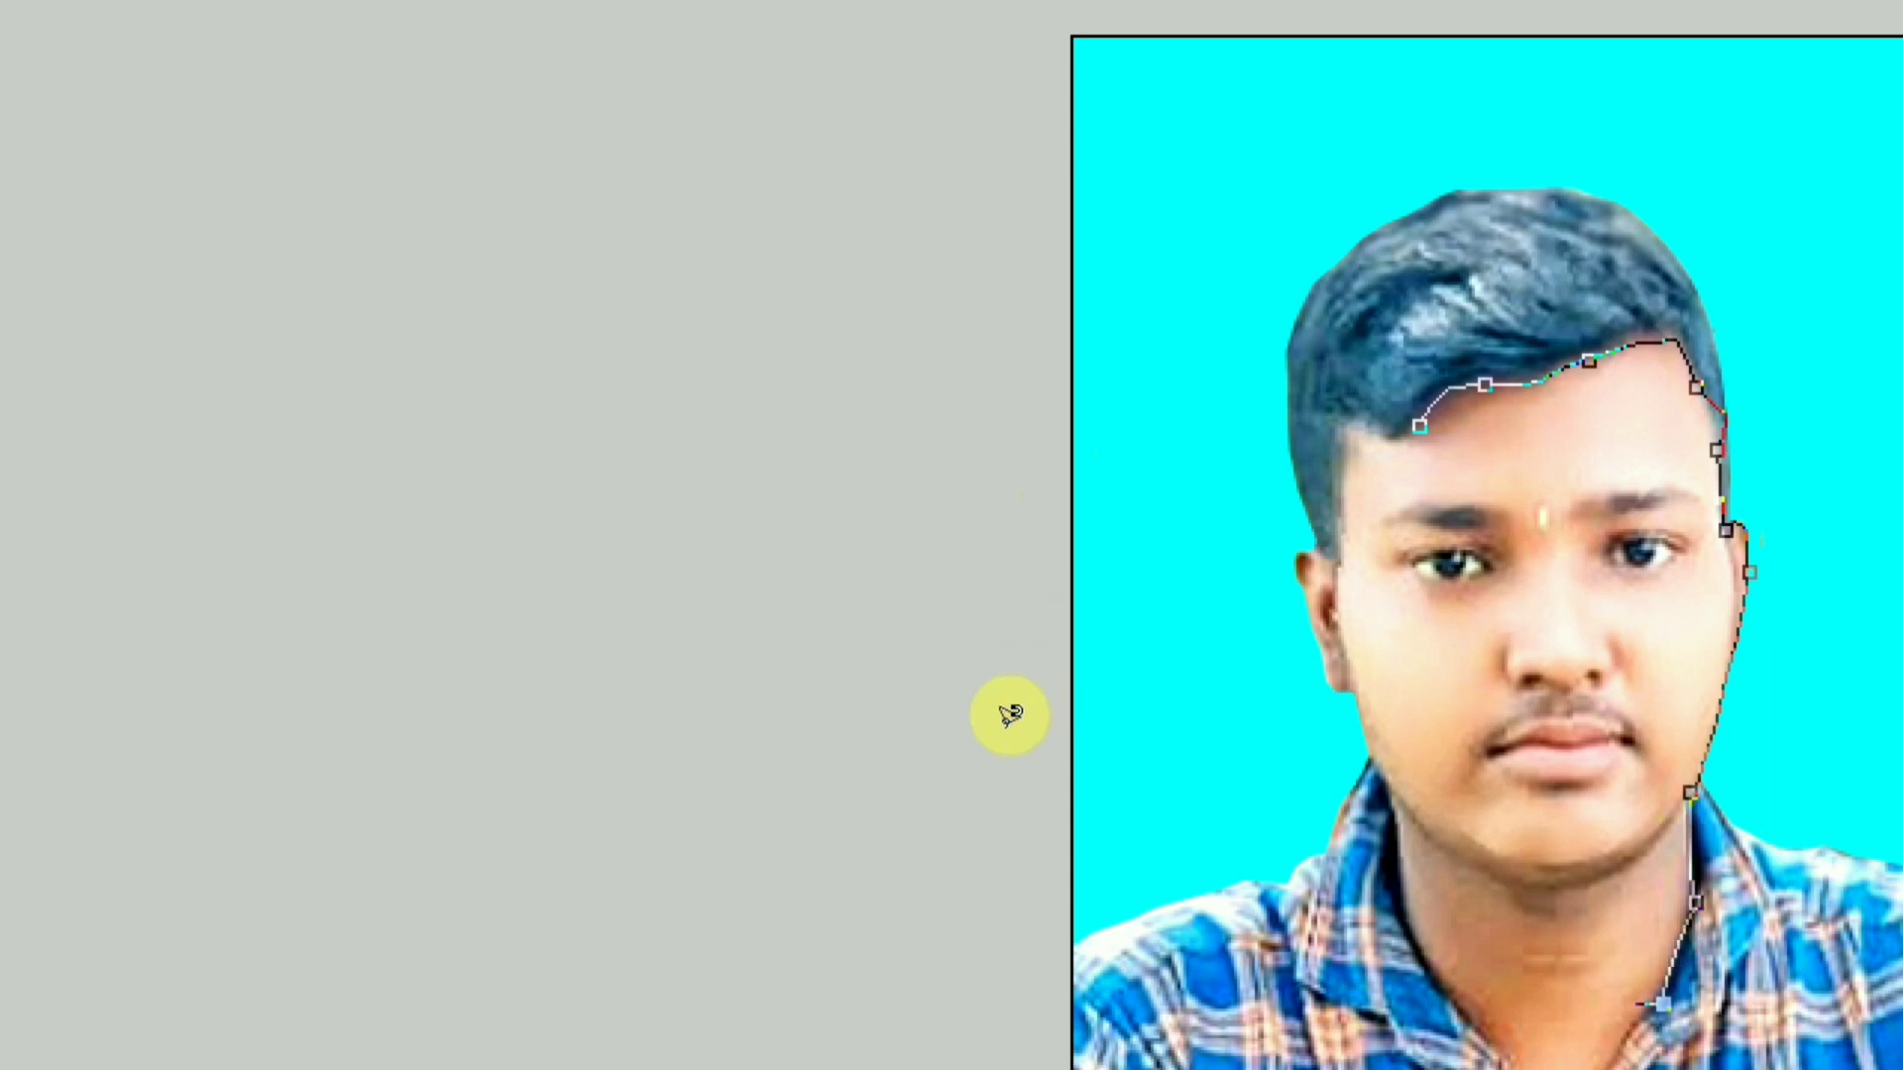
{"action": "left_click_drag", "start_coordinate": [993, 710], "coordinate": [941, 561]}
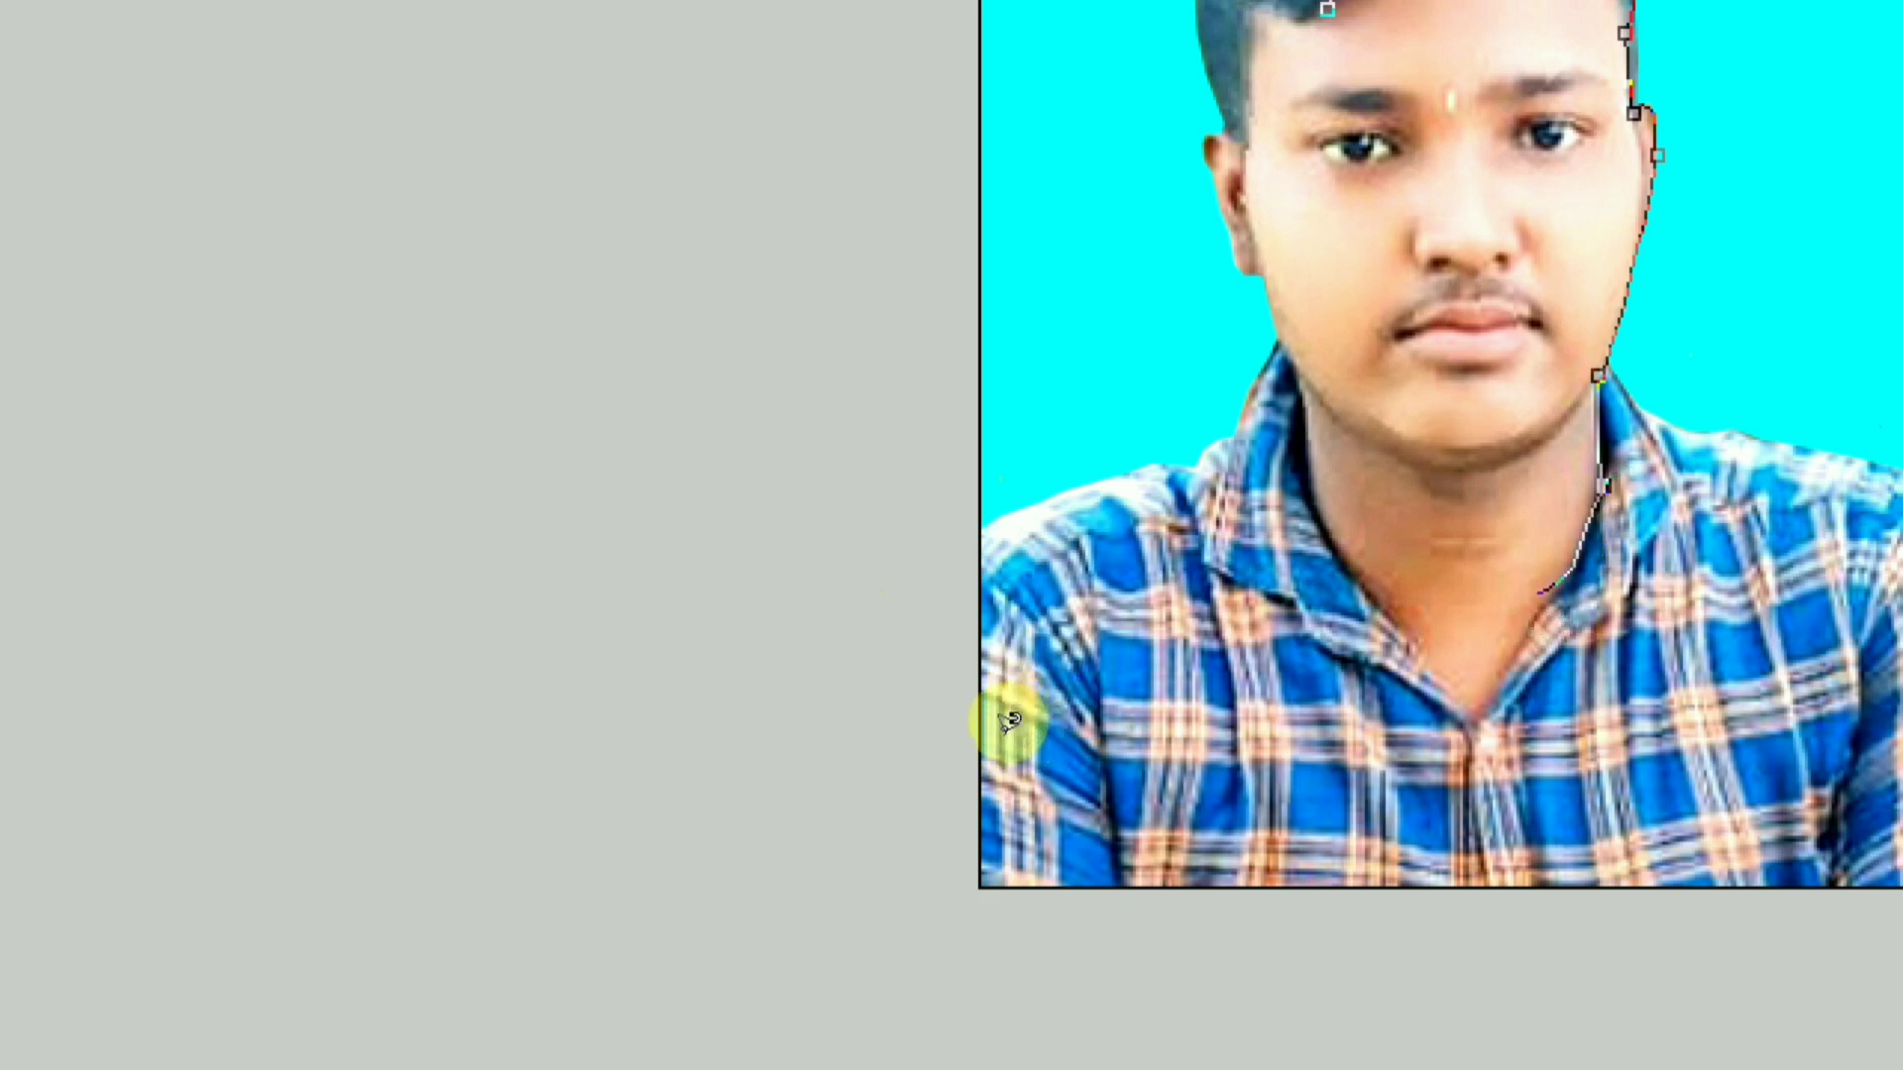
{"action": "left_click", "coordinate": [966, 785]}
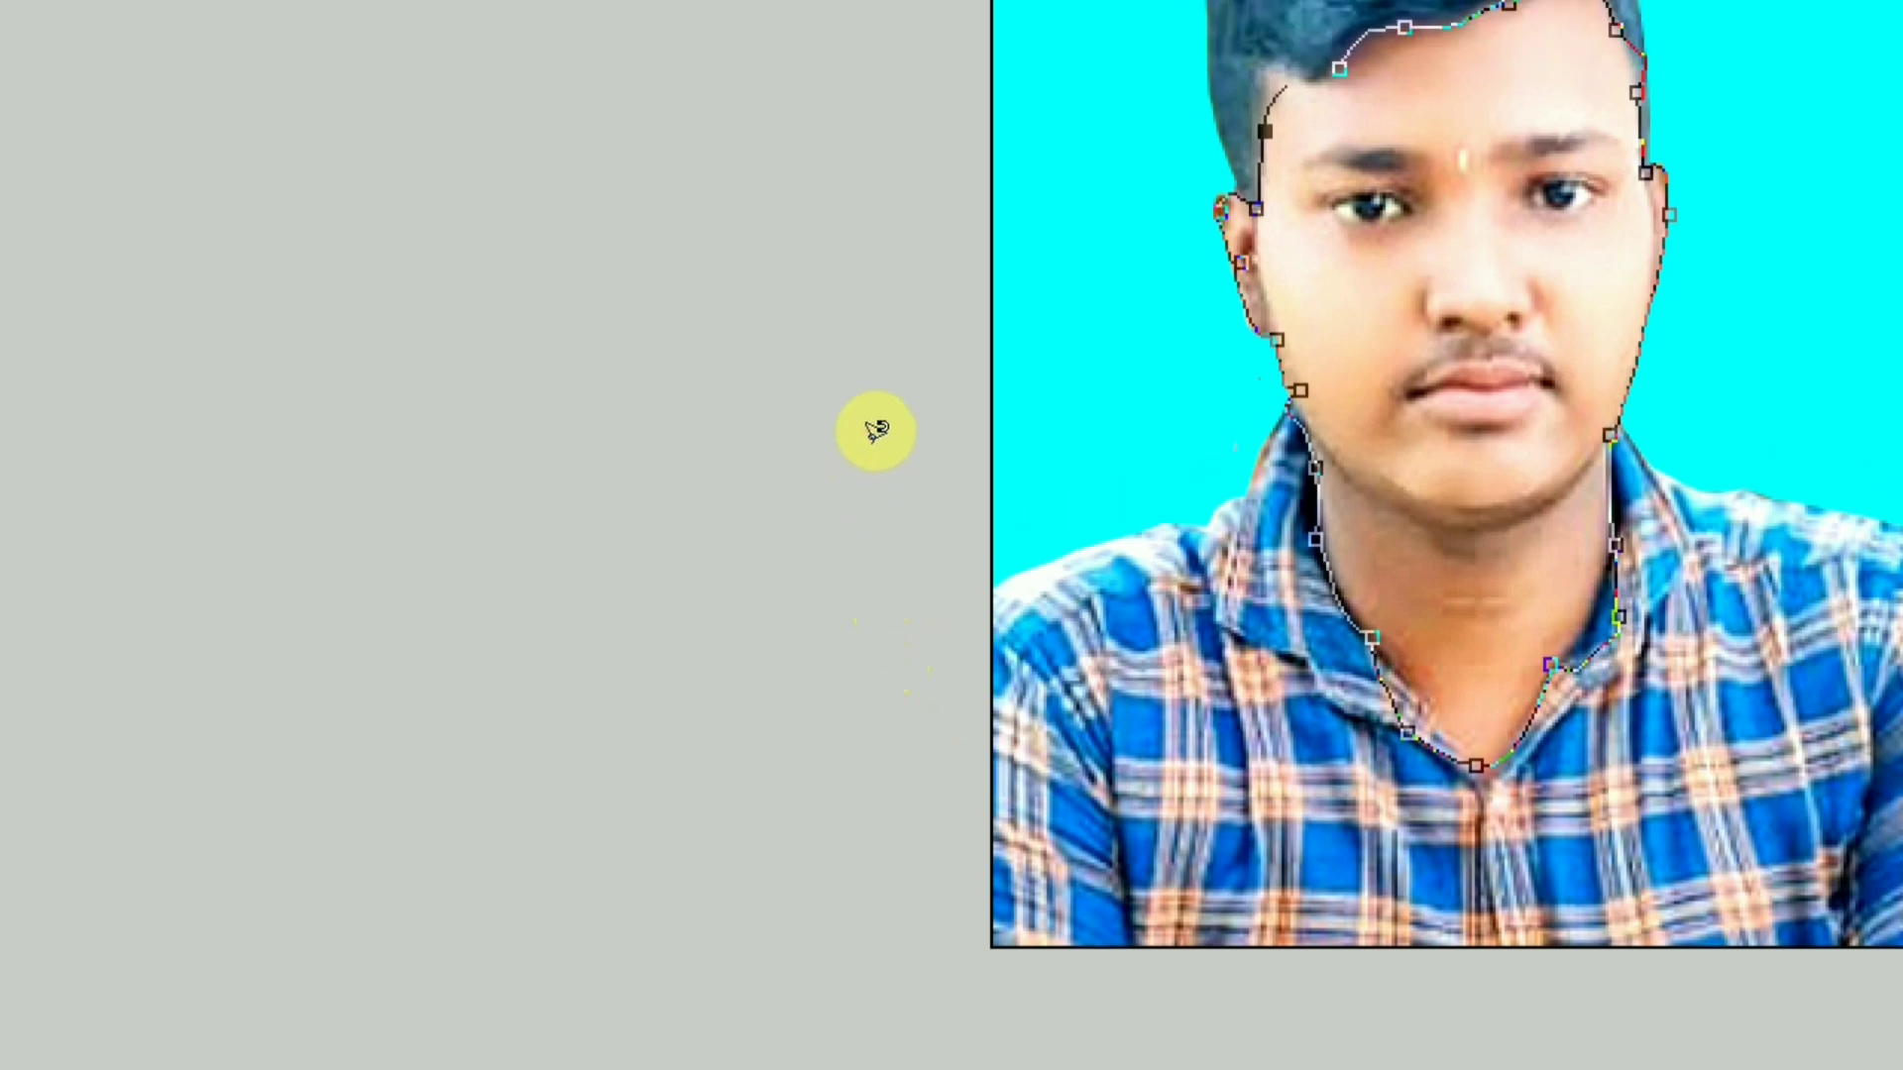
{"action": "left_click", "coordinate": [901, 432]}
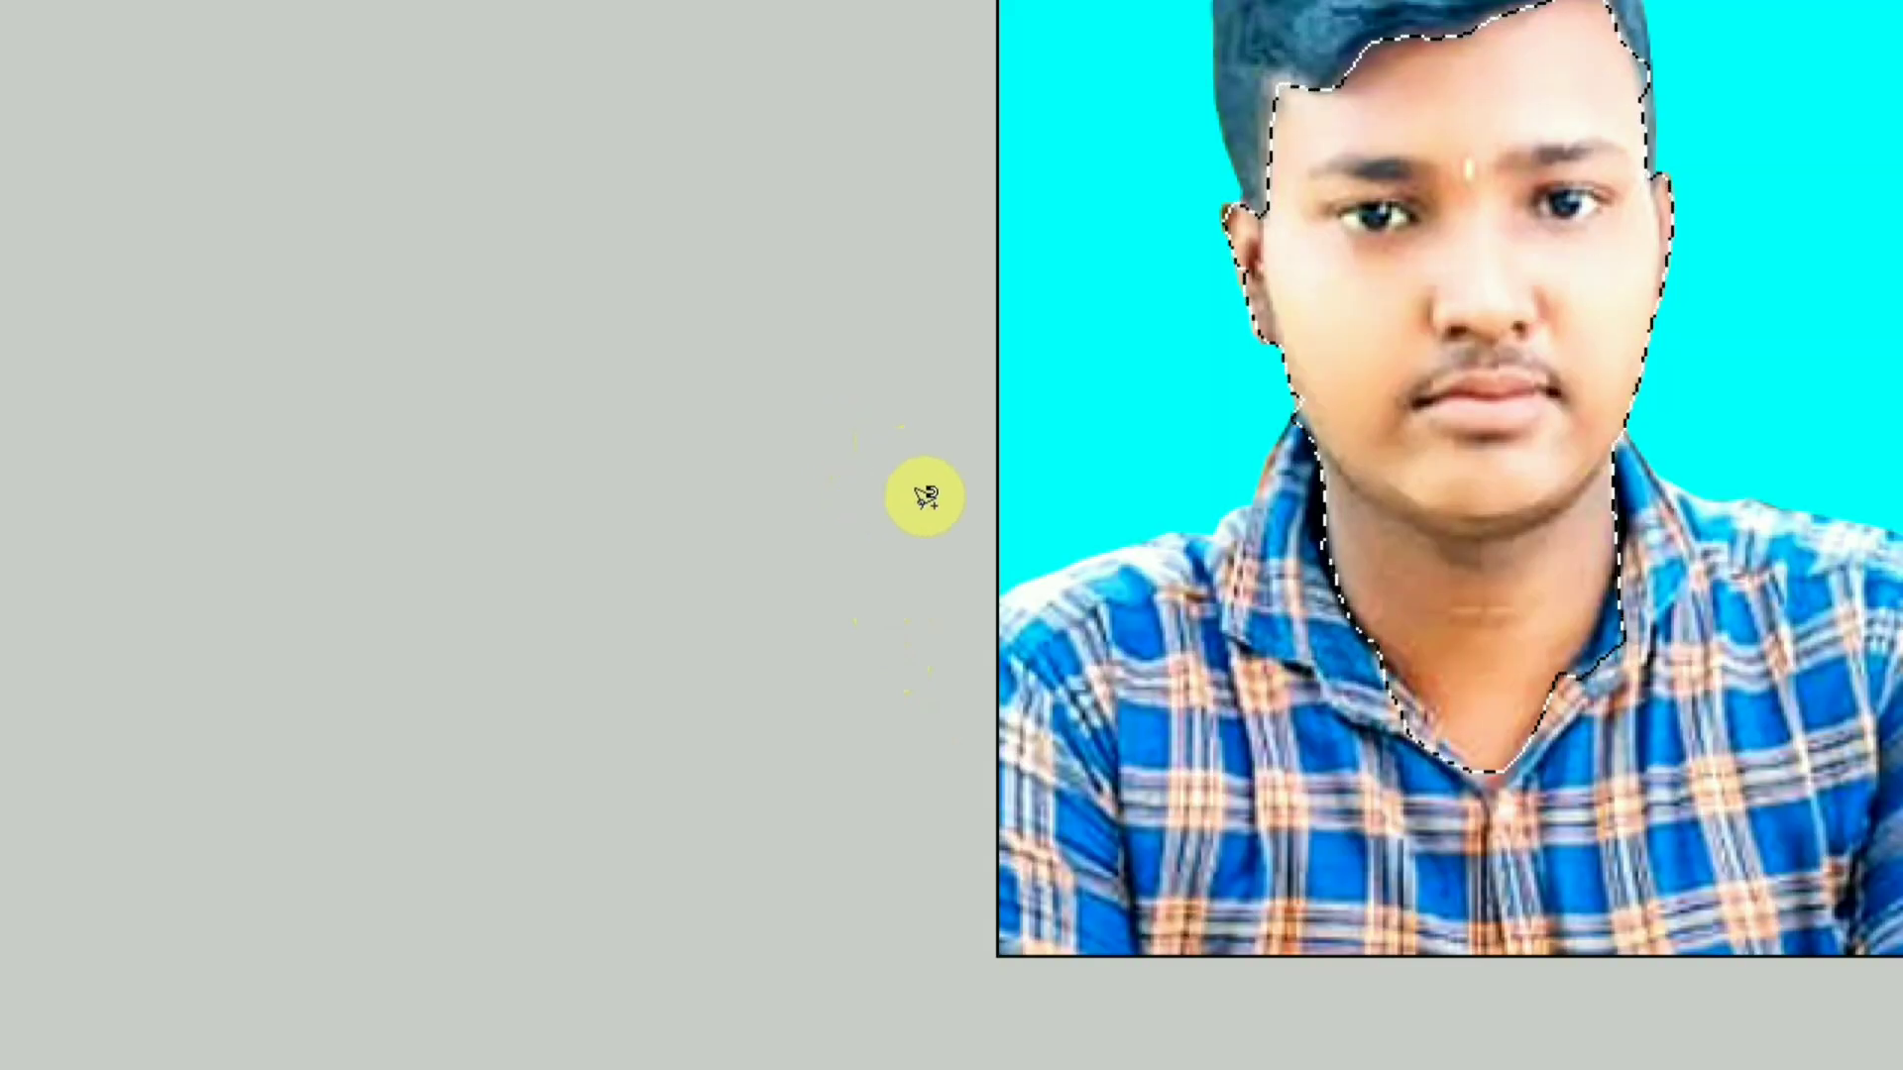
- Feather the face-and-neck selection with a radius of 3 pixels
{"action": "right_click", "coordinate": [966, 547]}
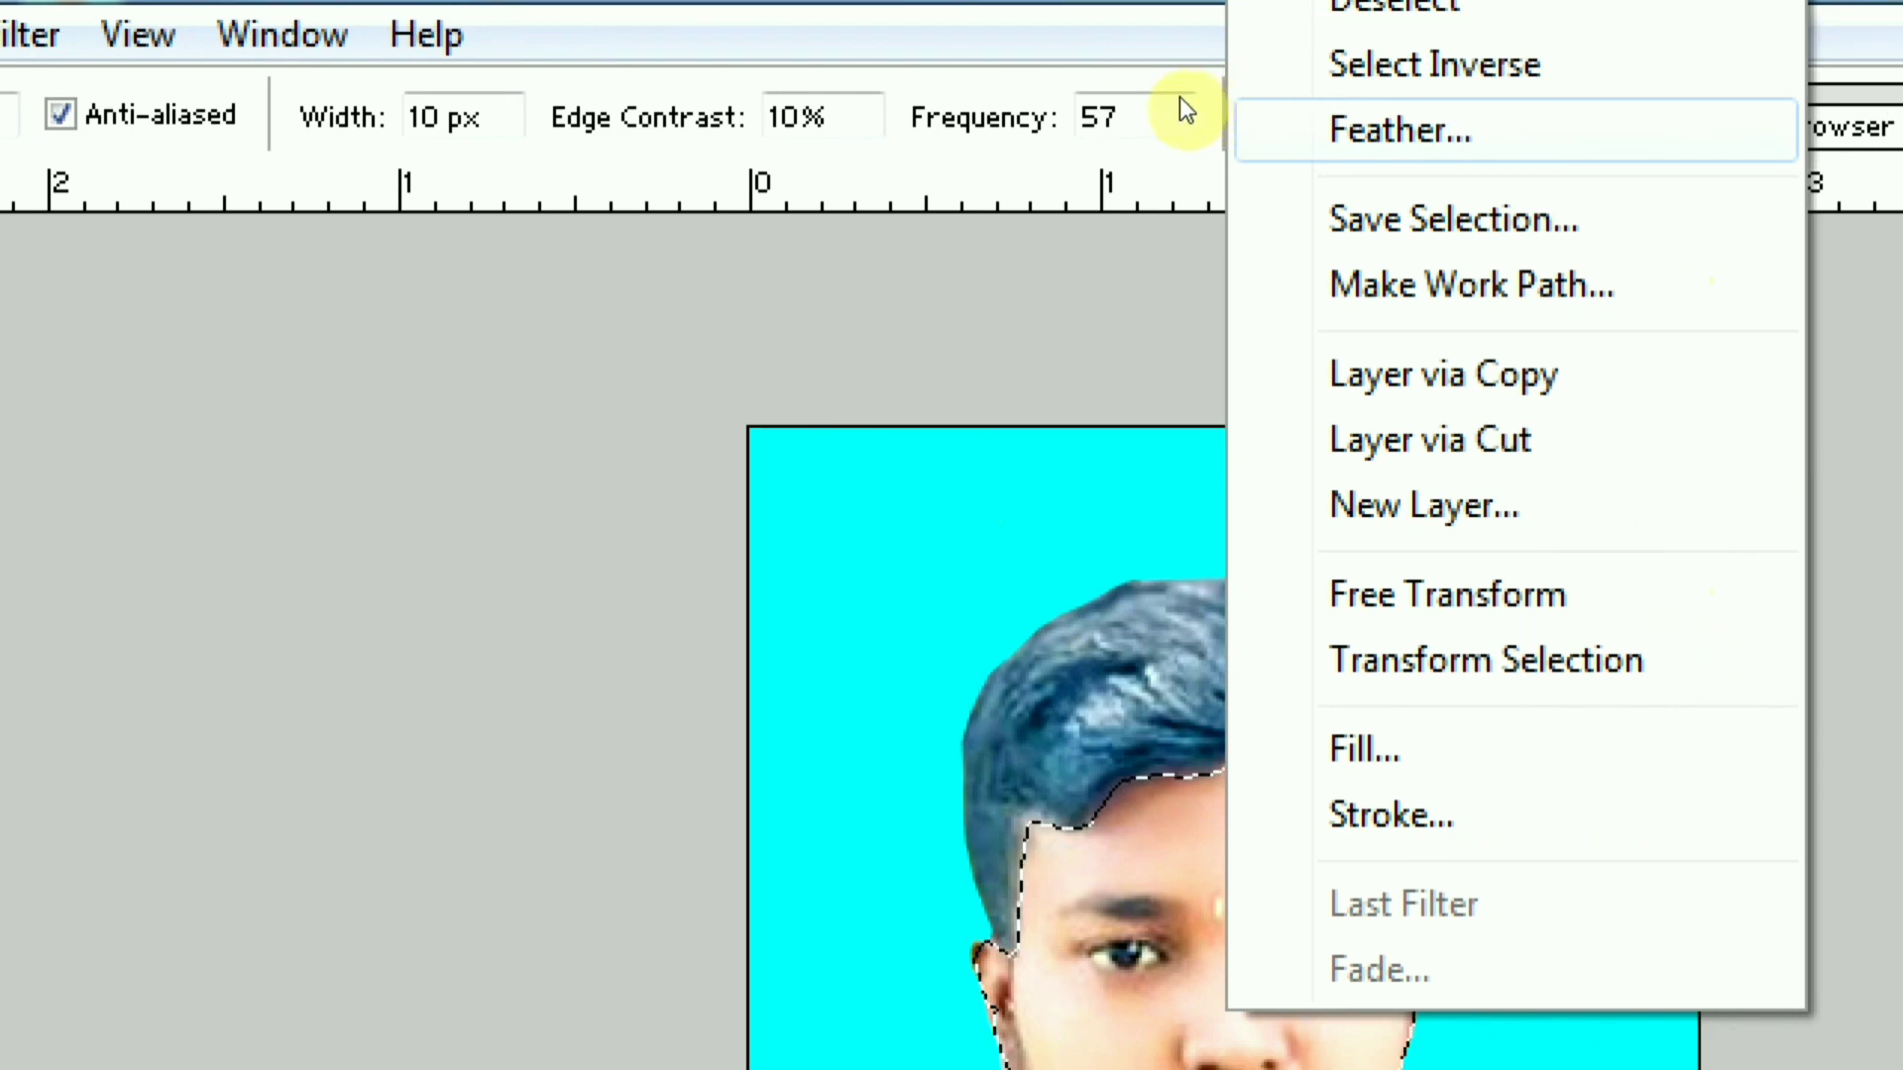
{"action": "key", "text": "Return"}
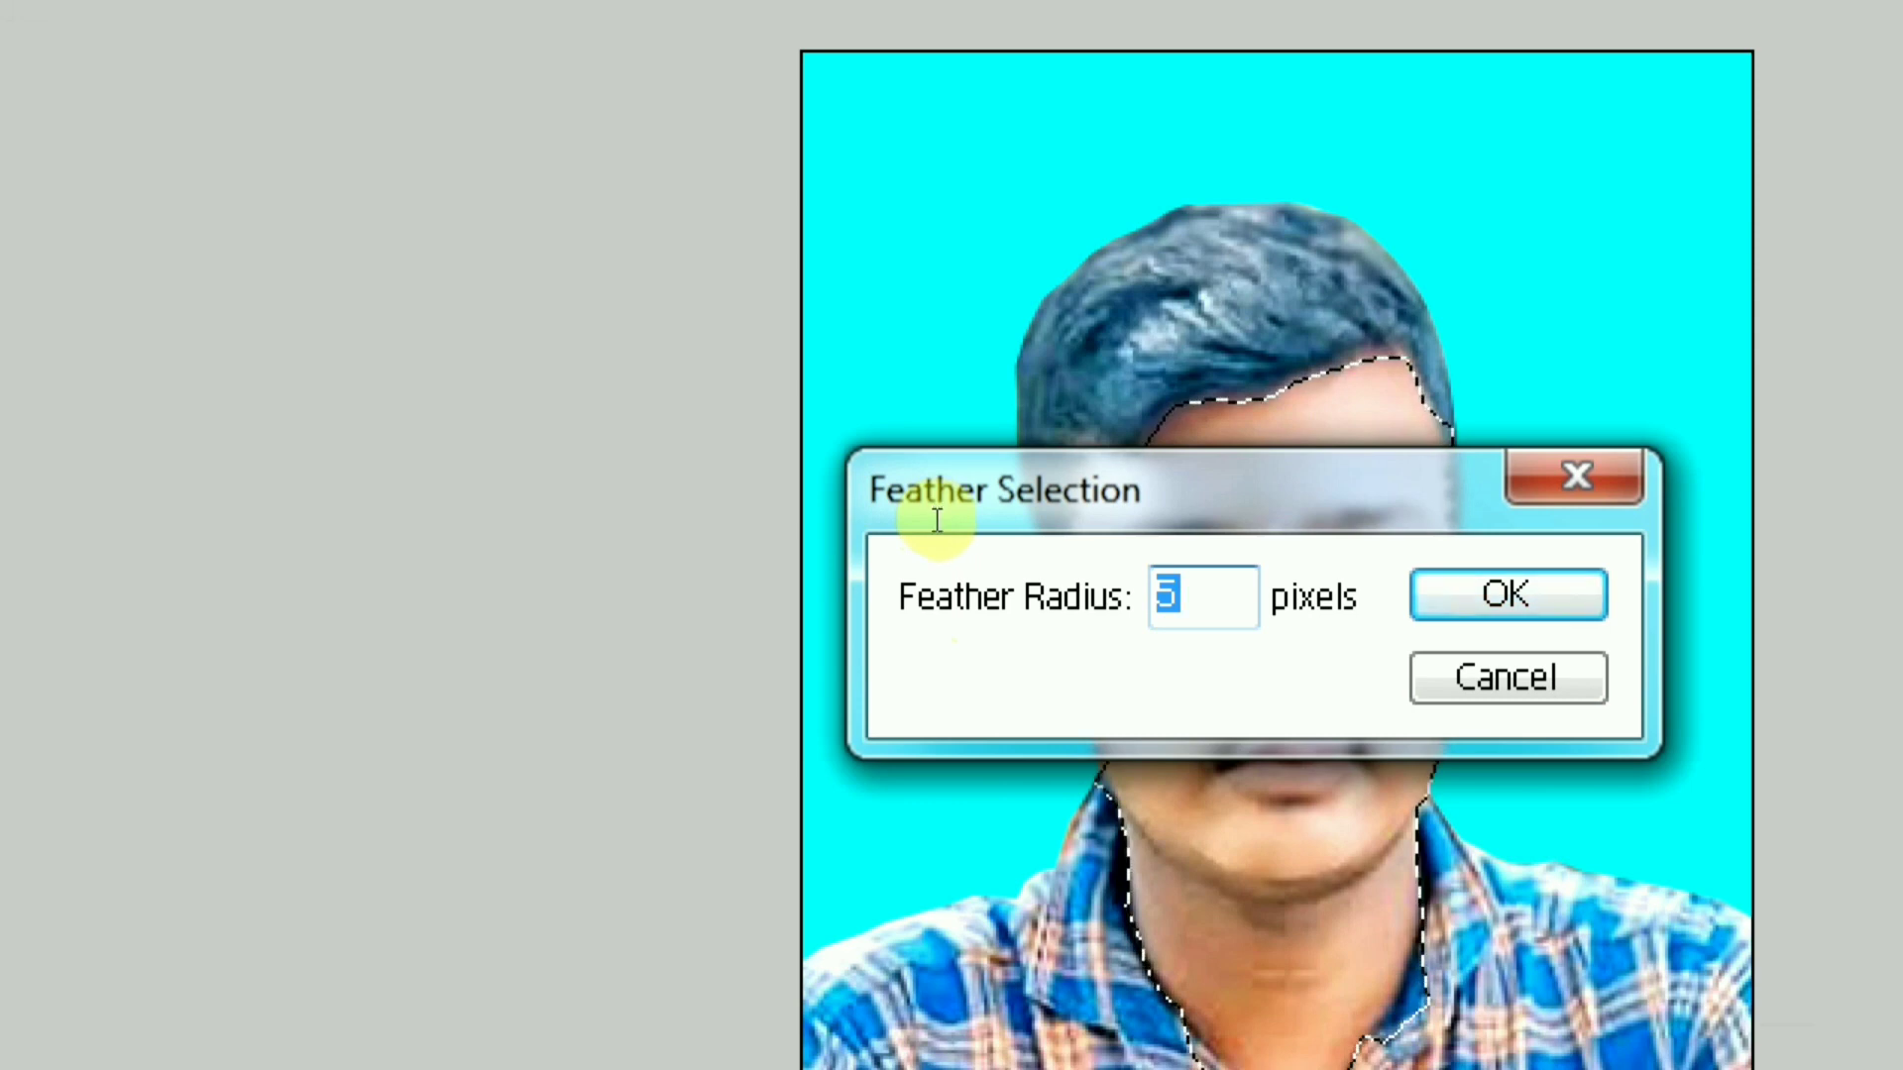
{"action": "type", "text": "3"}
{"action": "key", "text": "Return"}
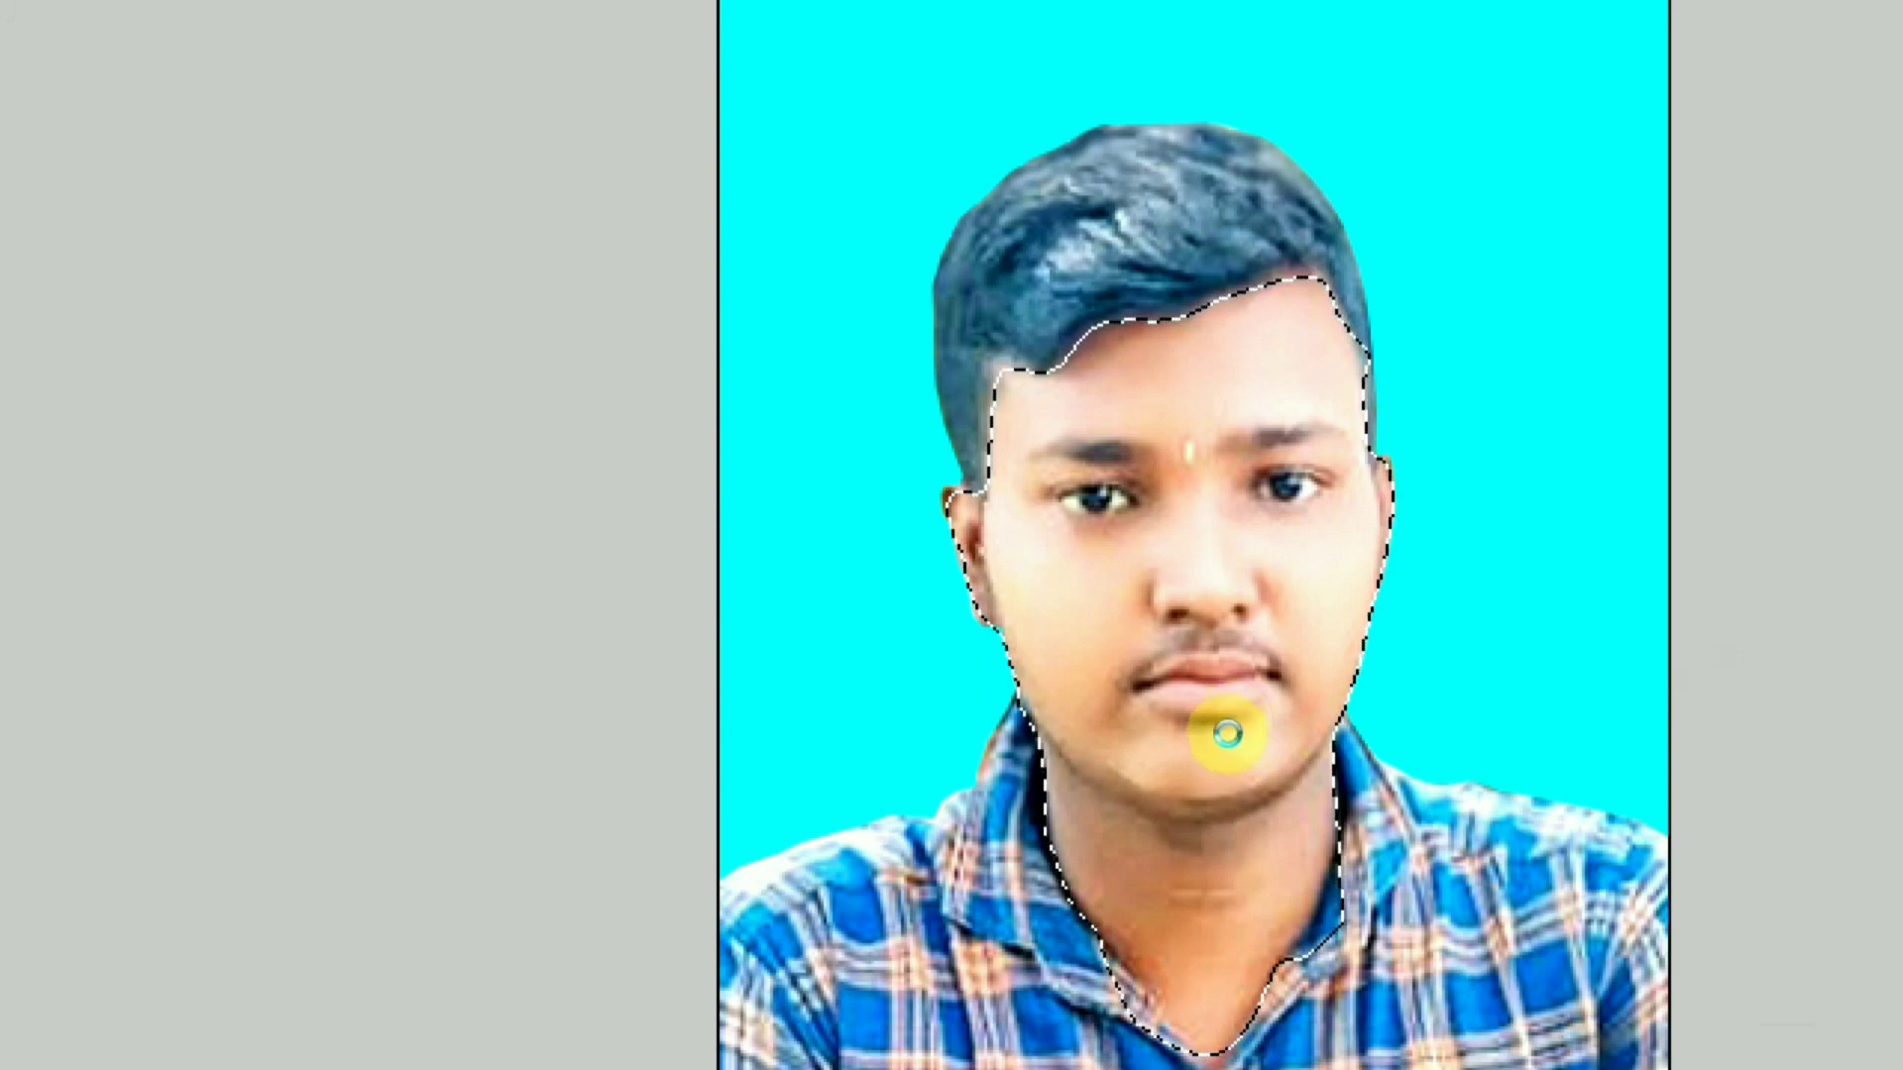
- Brighten the selected skin with Levels, setting the midtone input to 1.31 and the white input to 248
{"action": "key", "text": "ctrl+l"}
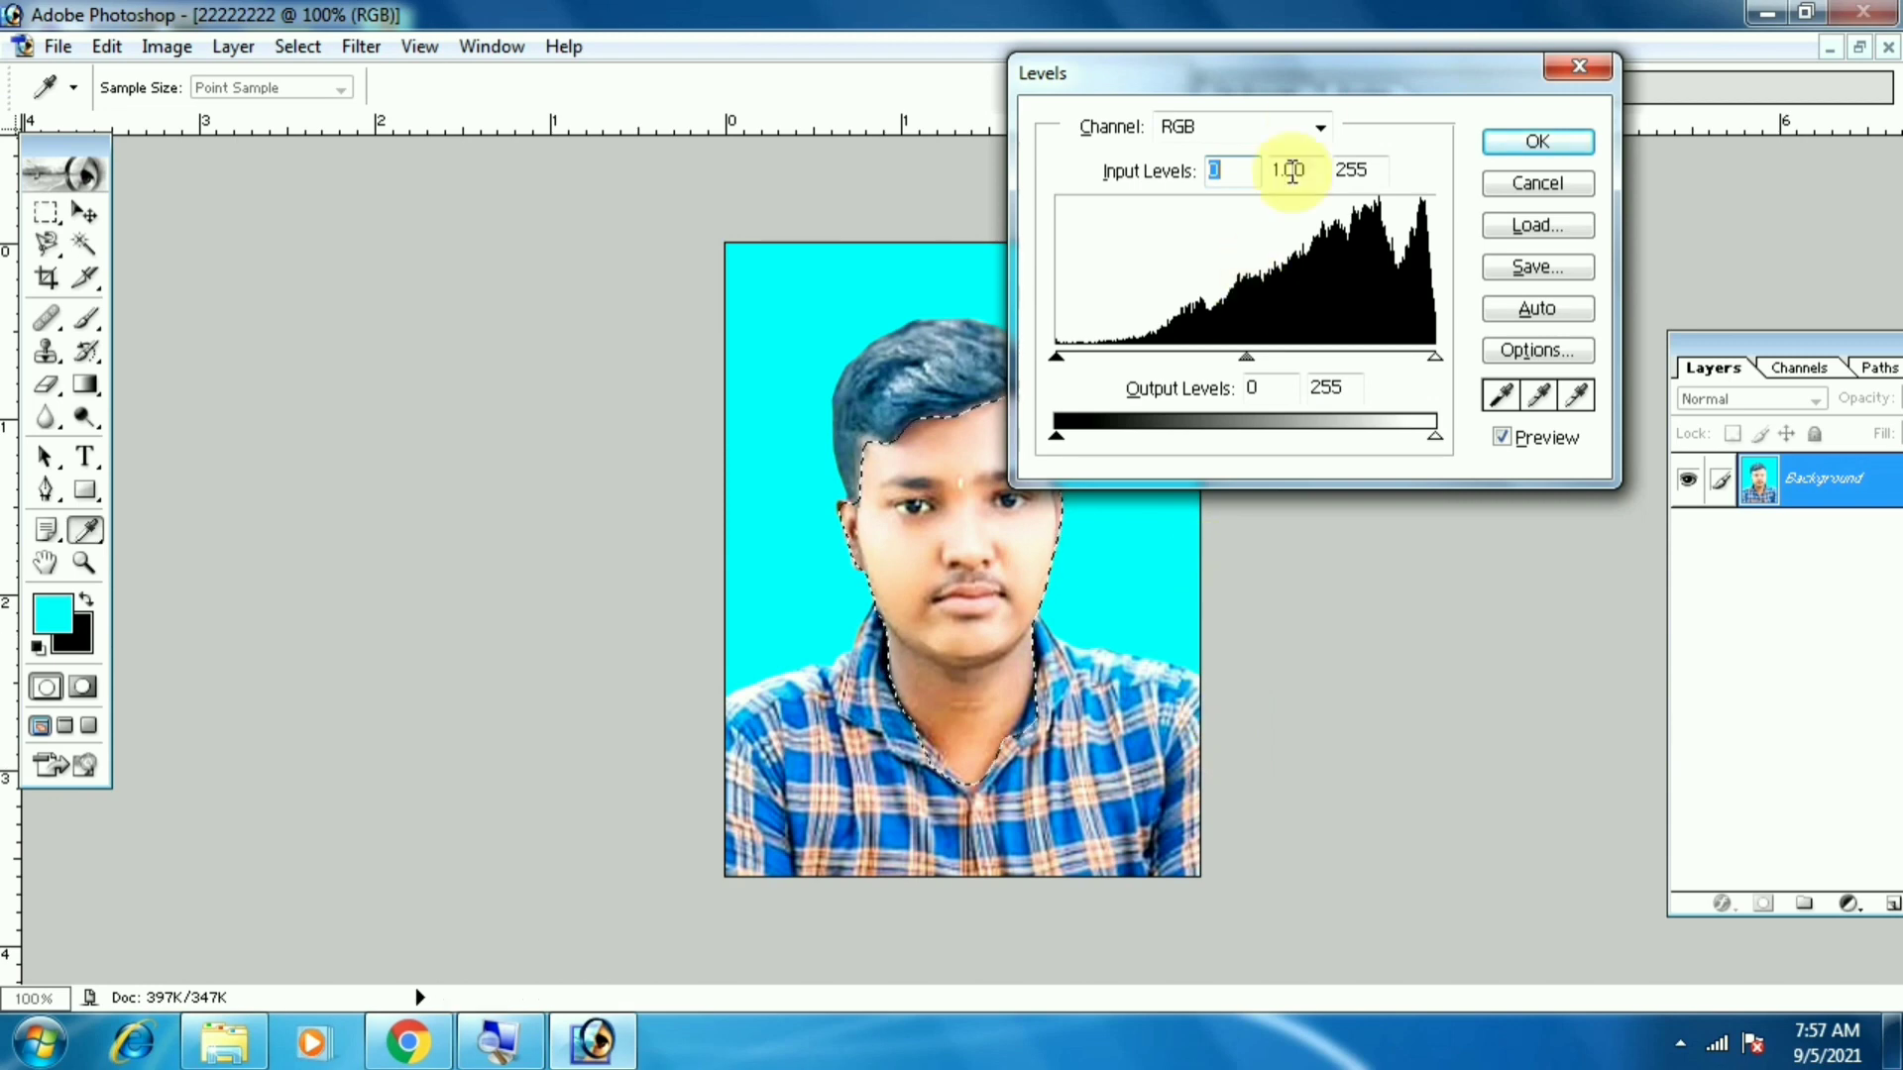
{"action": "left_click_drag", "start_coordinate": [1300, 83], "coordinate": [1398, 71]}
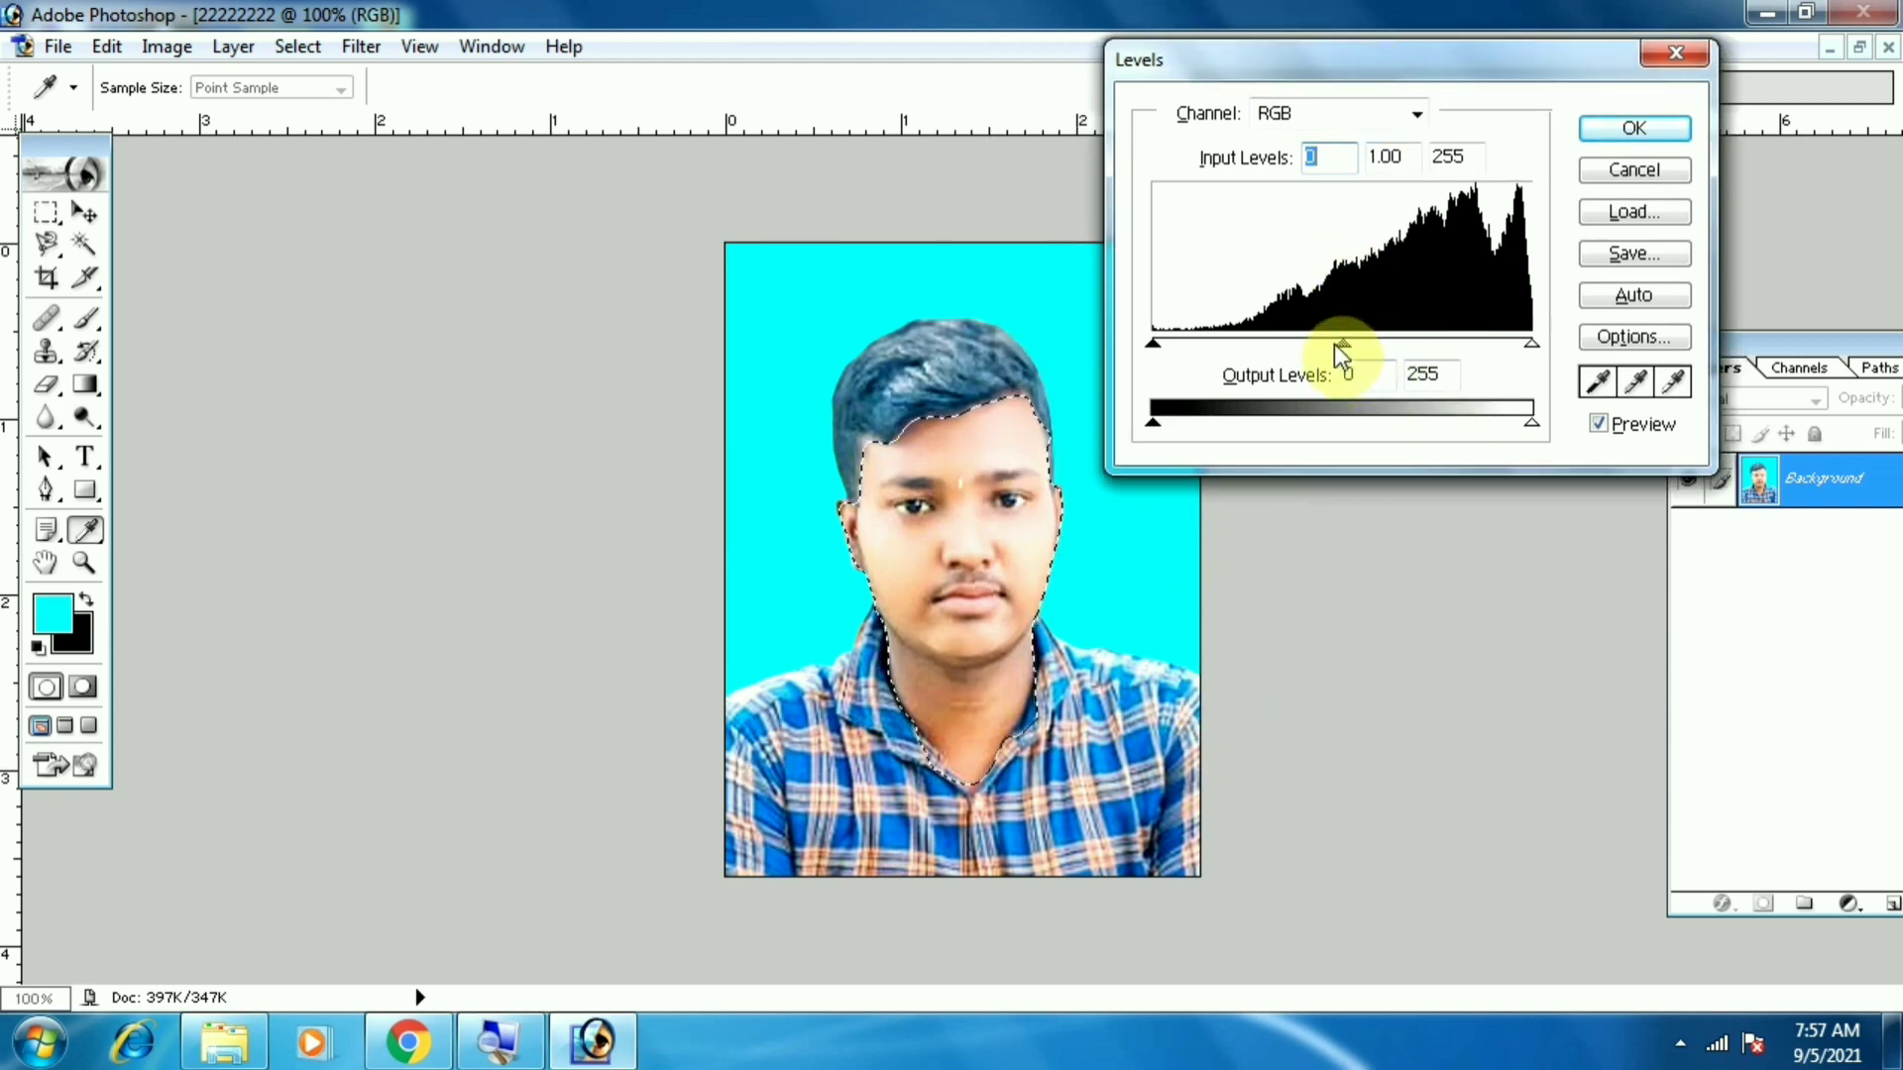
{"action": "left_click_drag", "start_coordinate": [1342, 344], "coordinate": [1306, 347]}
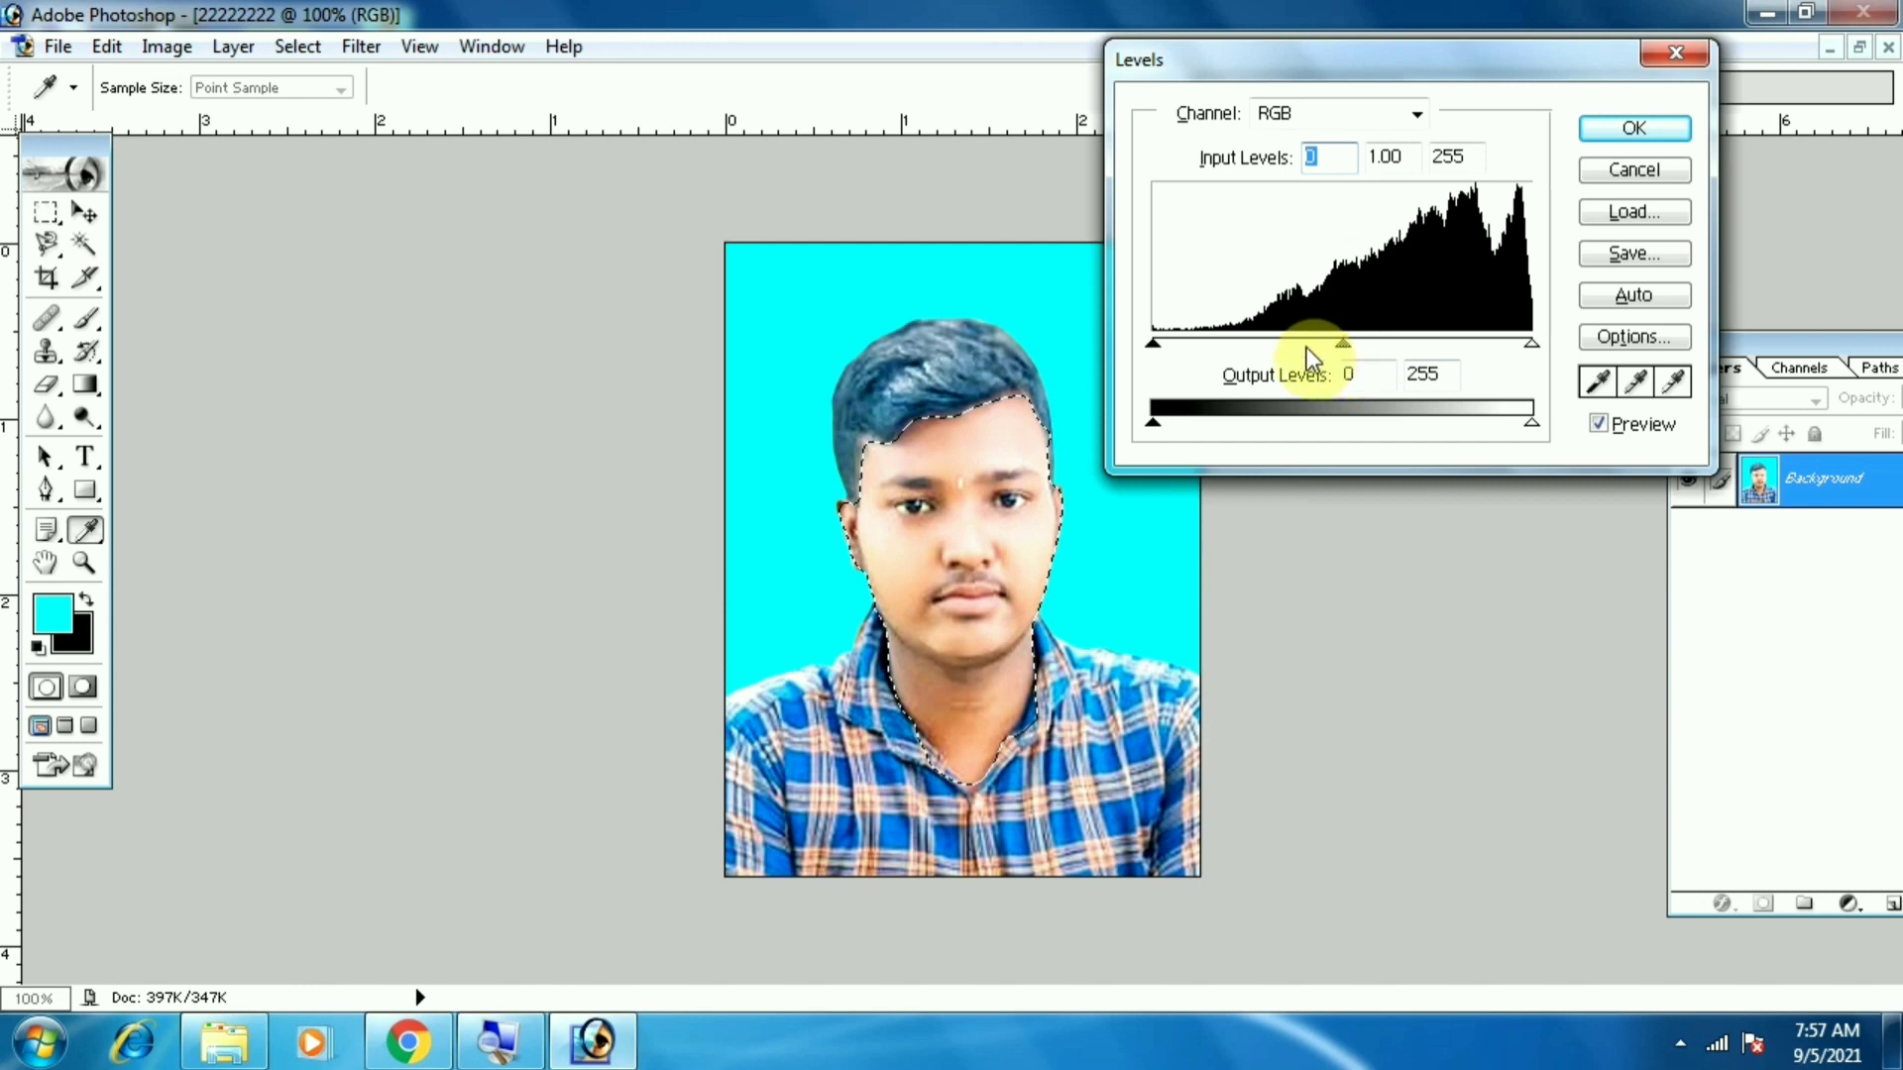
{"action": "left_click_drag", "start_coordinate": [1532, 343], "coordinate": [1502, 345]}
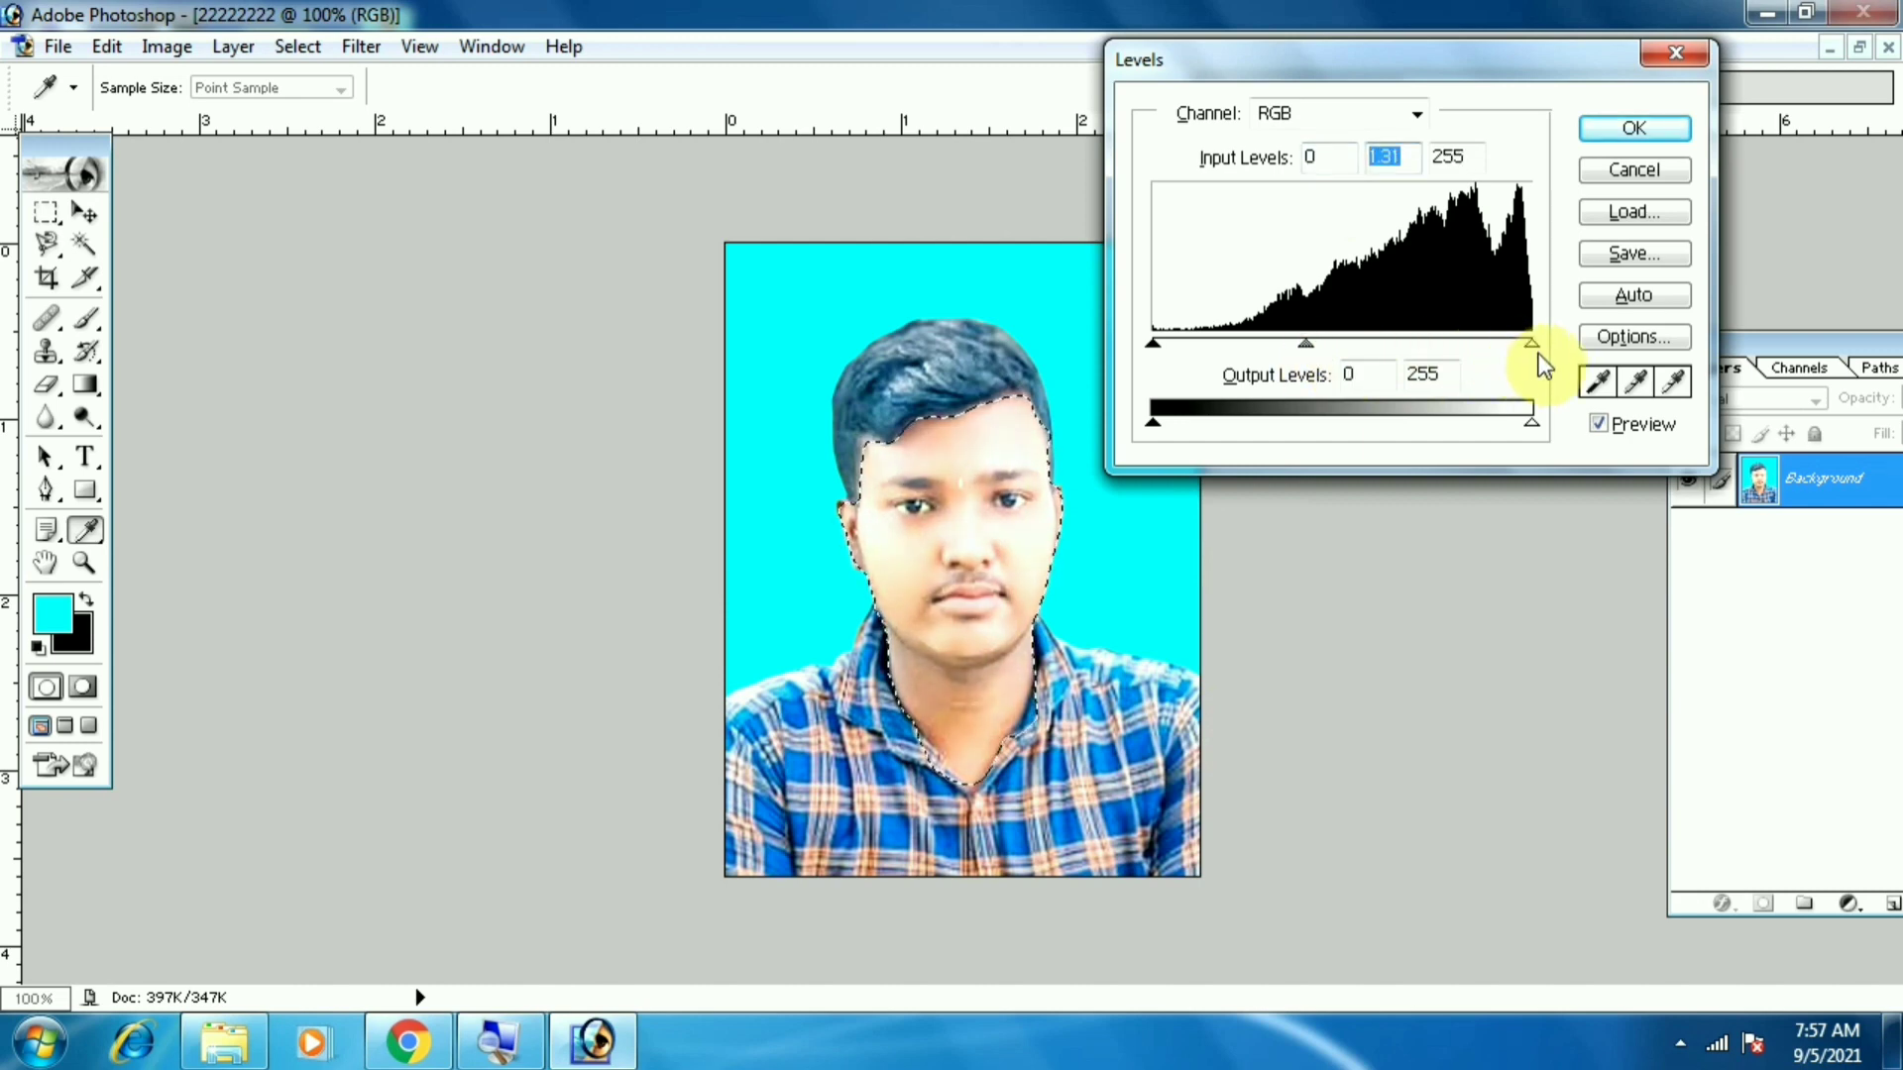
{"action": "left_click_drag", "start_coordinate": [1523, 358], "coordinate": [1516, 357]}
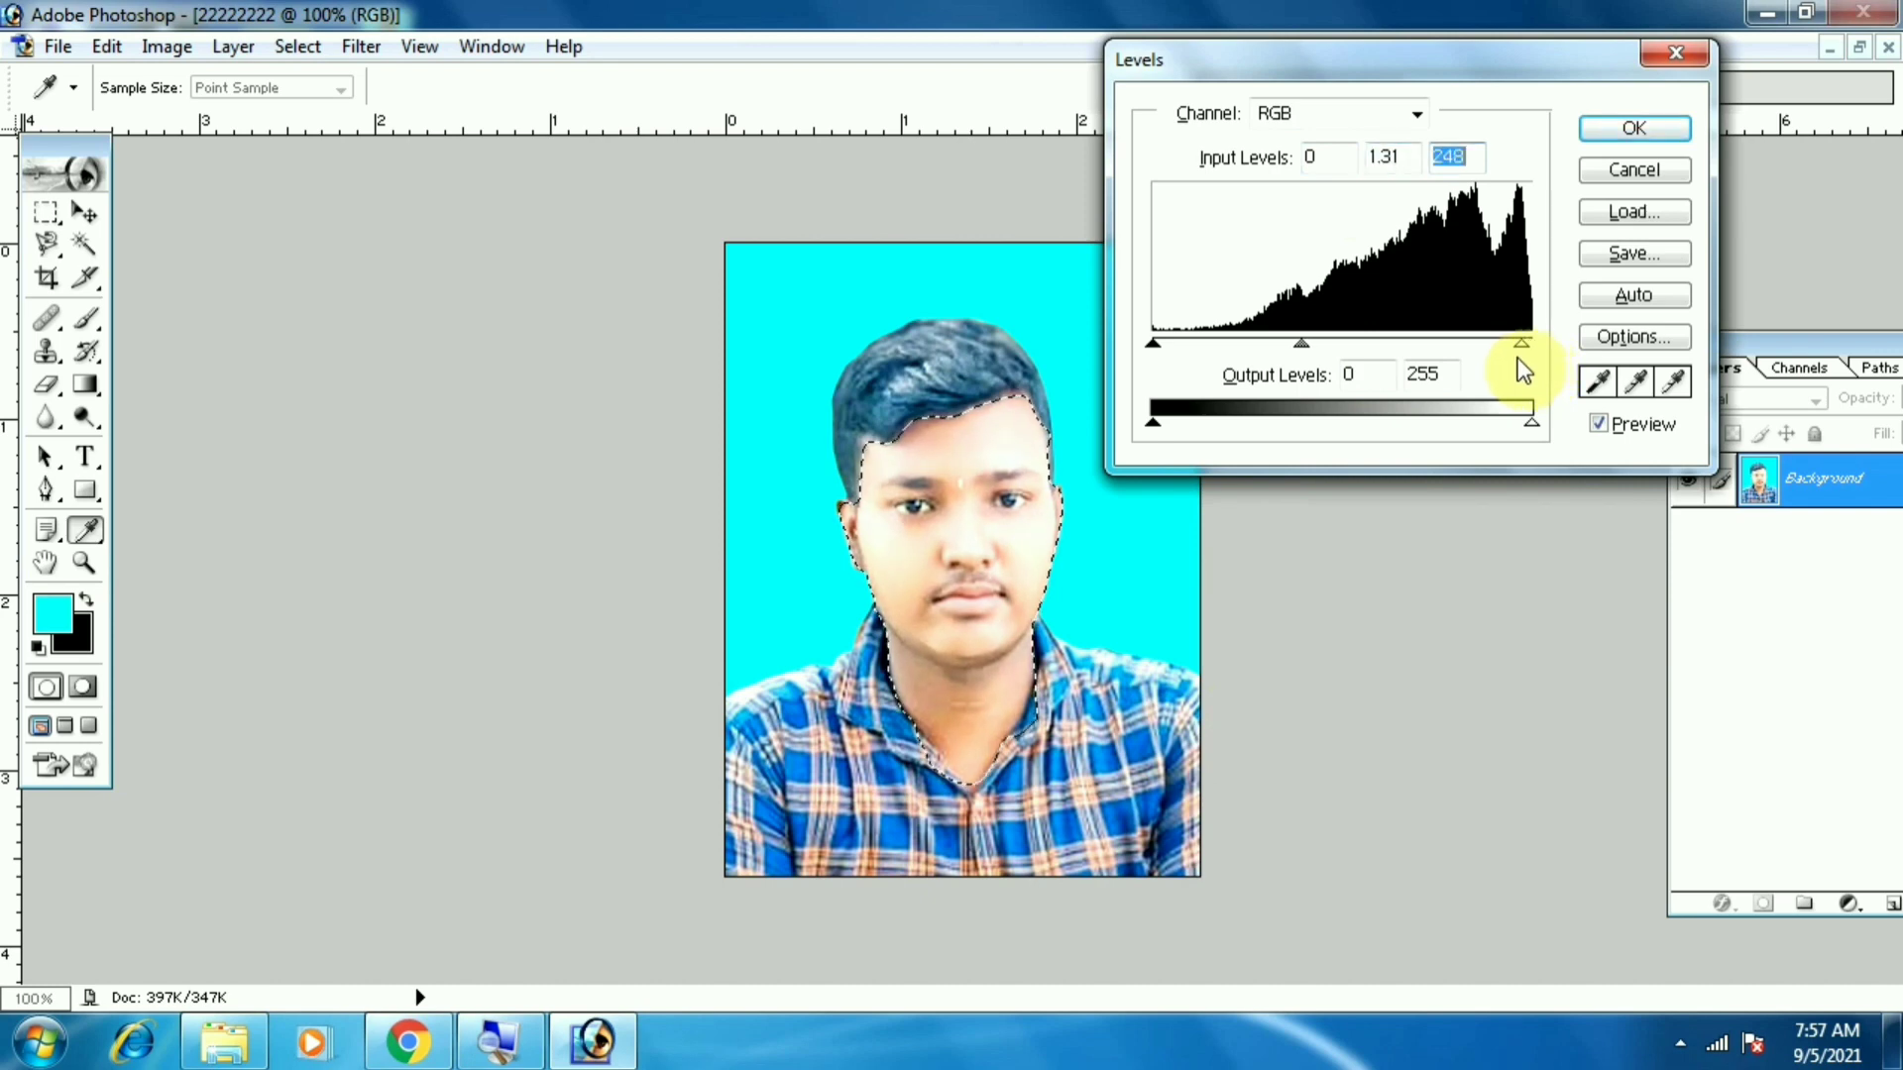
{"action": "left_click", "coordinate": [1636, 138]}
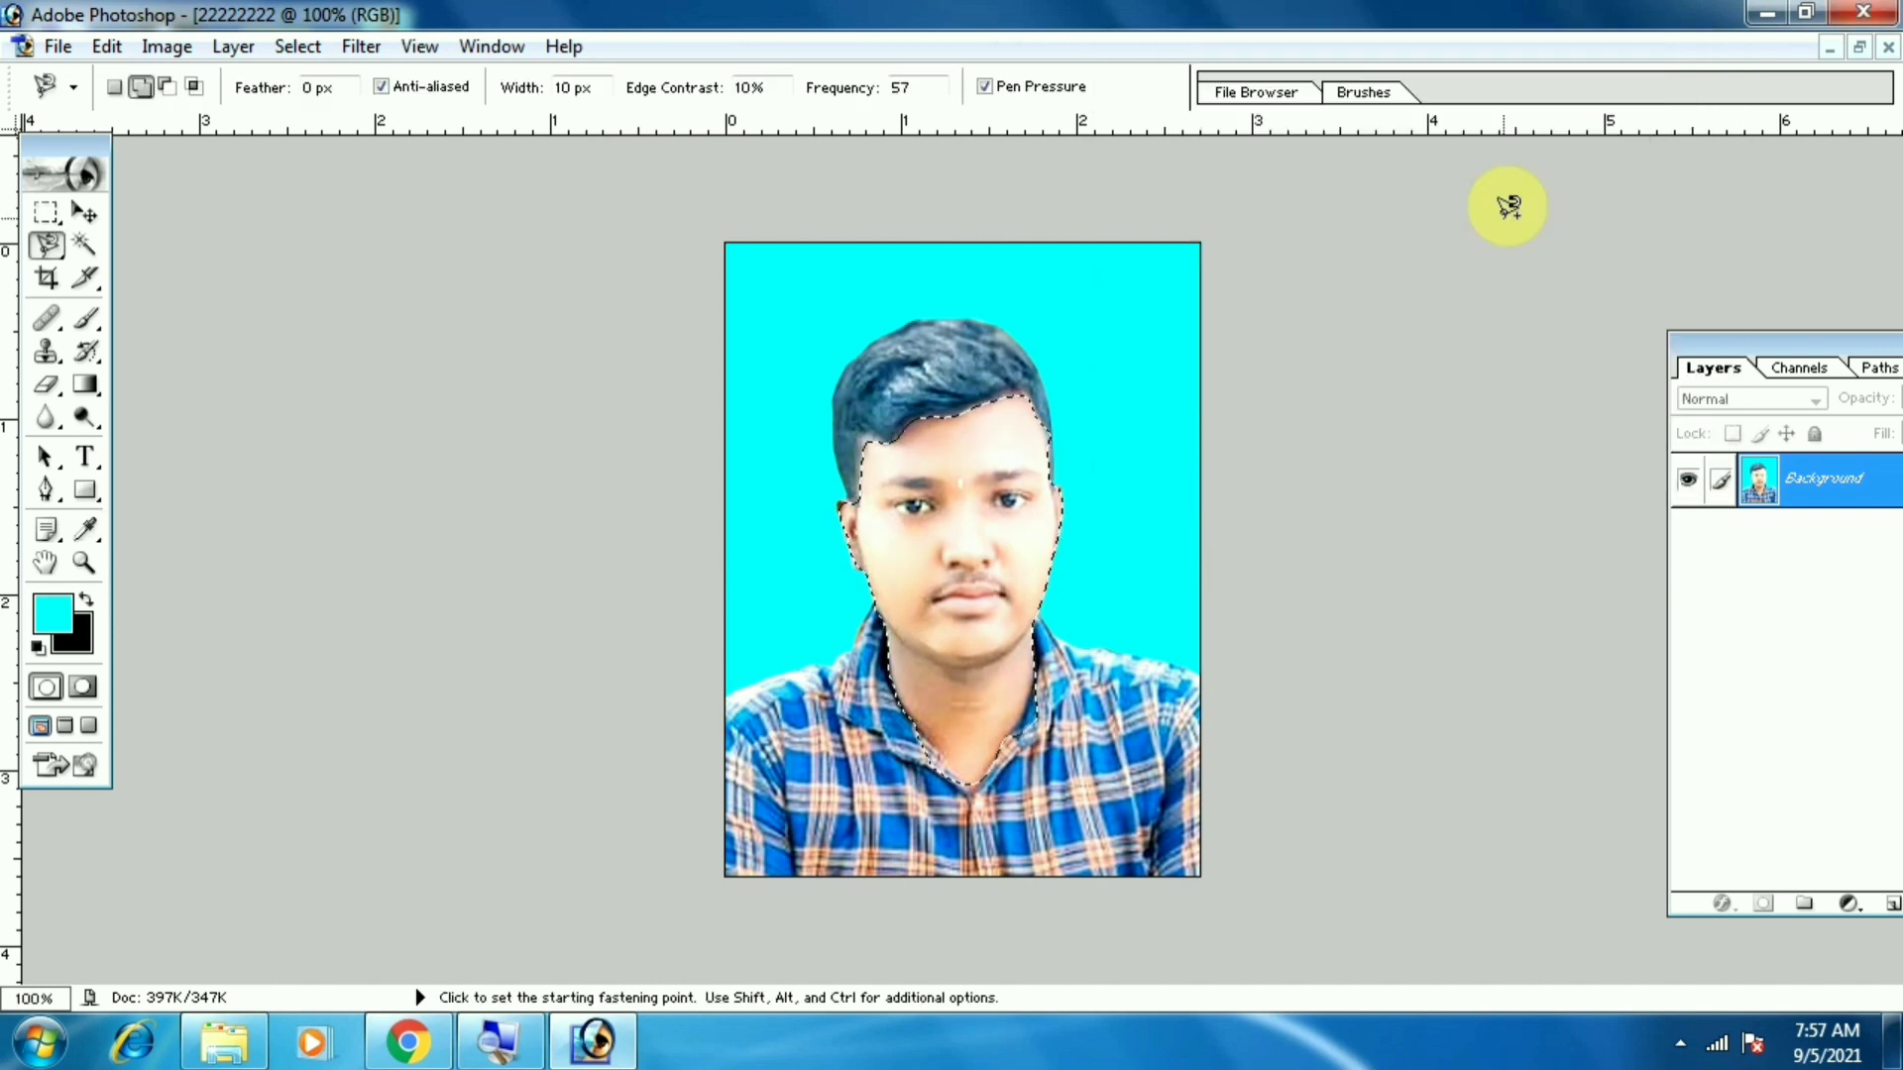
- Lighten the selected skin with Curves by raising the RGB curve's midpoint to input 120, output 134
{"action": "key", "text": "ctrl+m"}
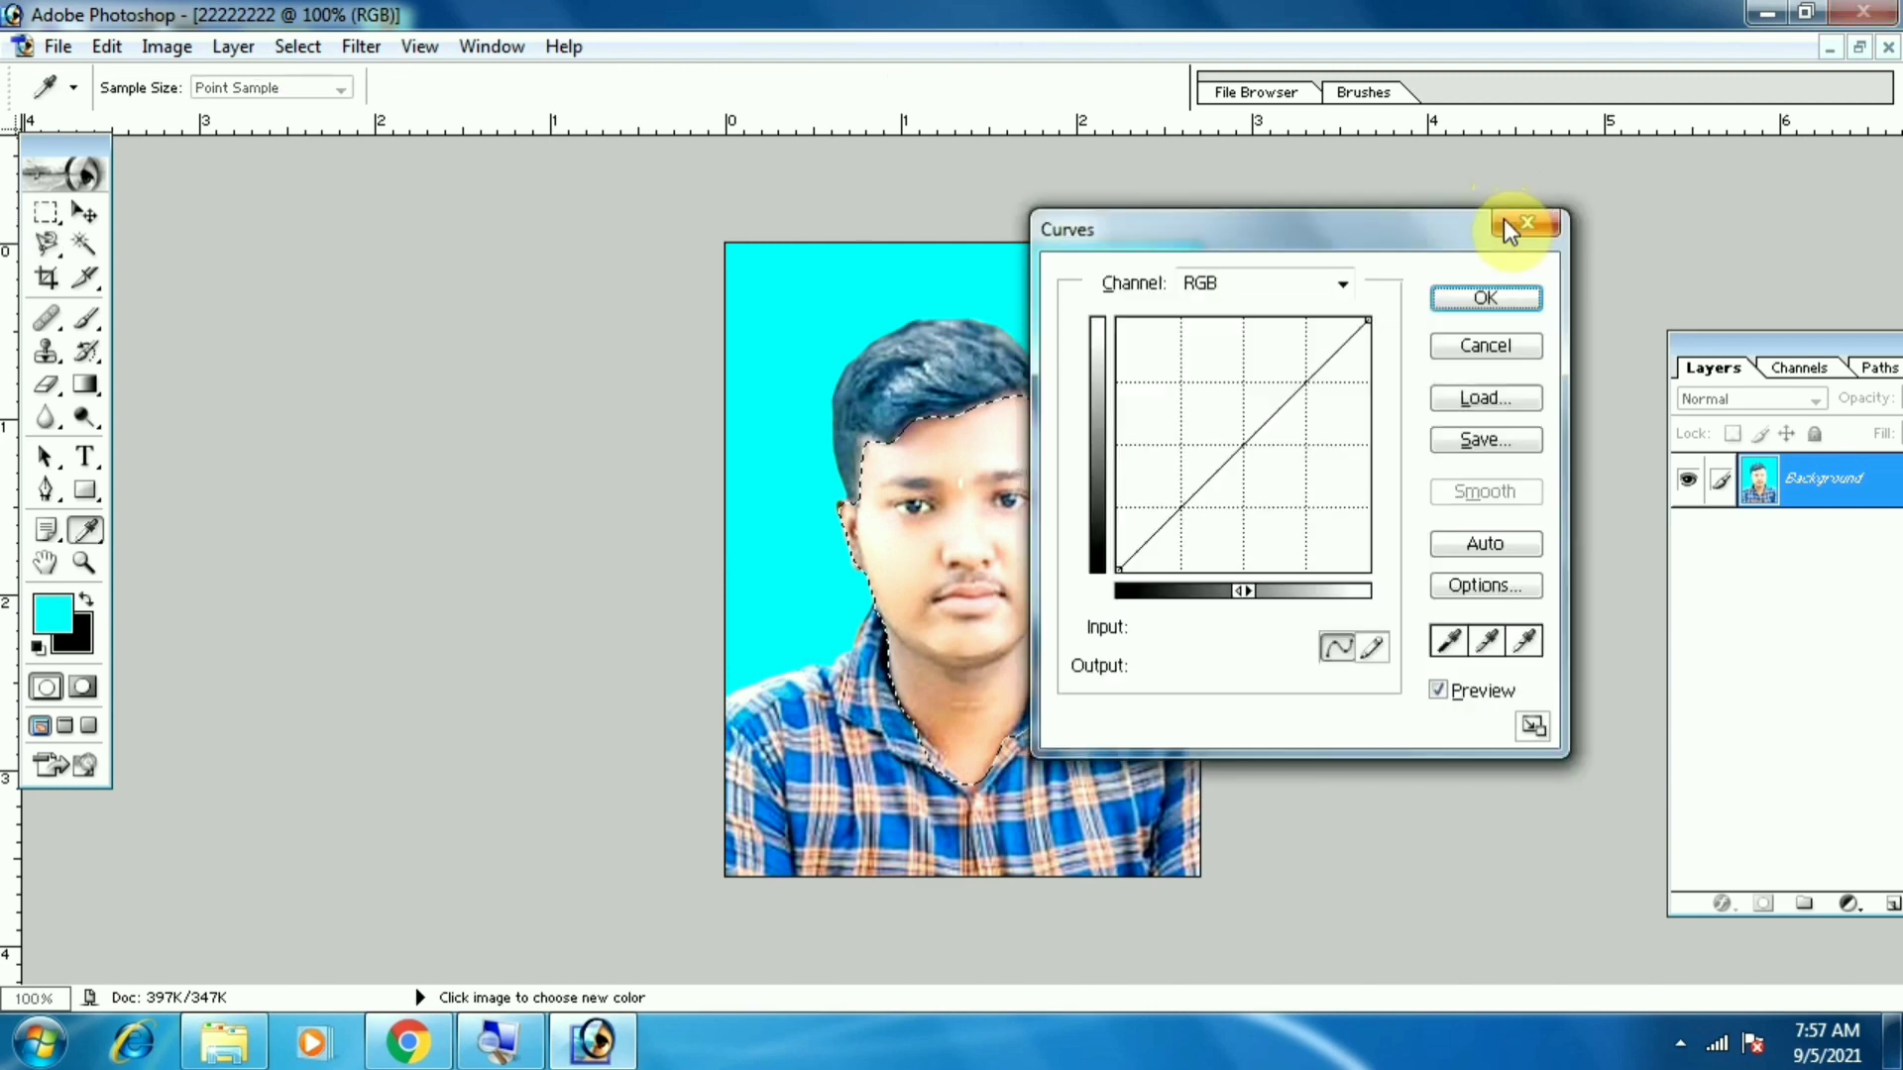
{"action": "left_click_drag", "start_coordinate": [1319, 232], "coordinate": [1548, 194]}
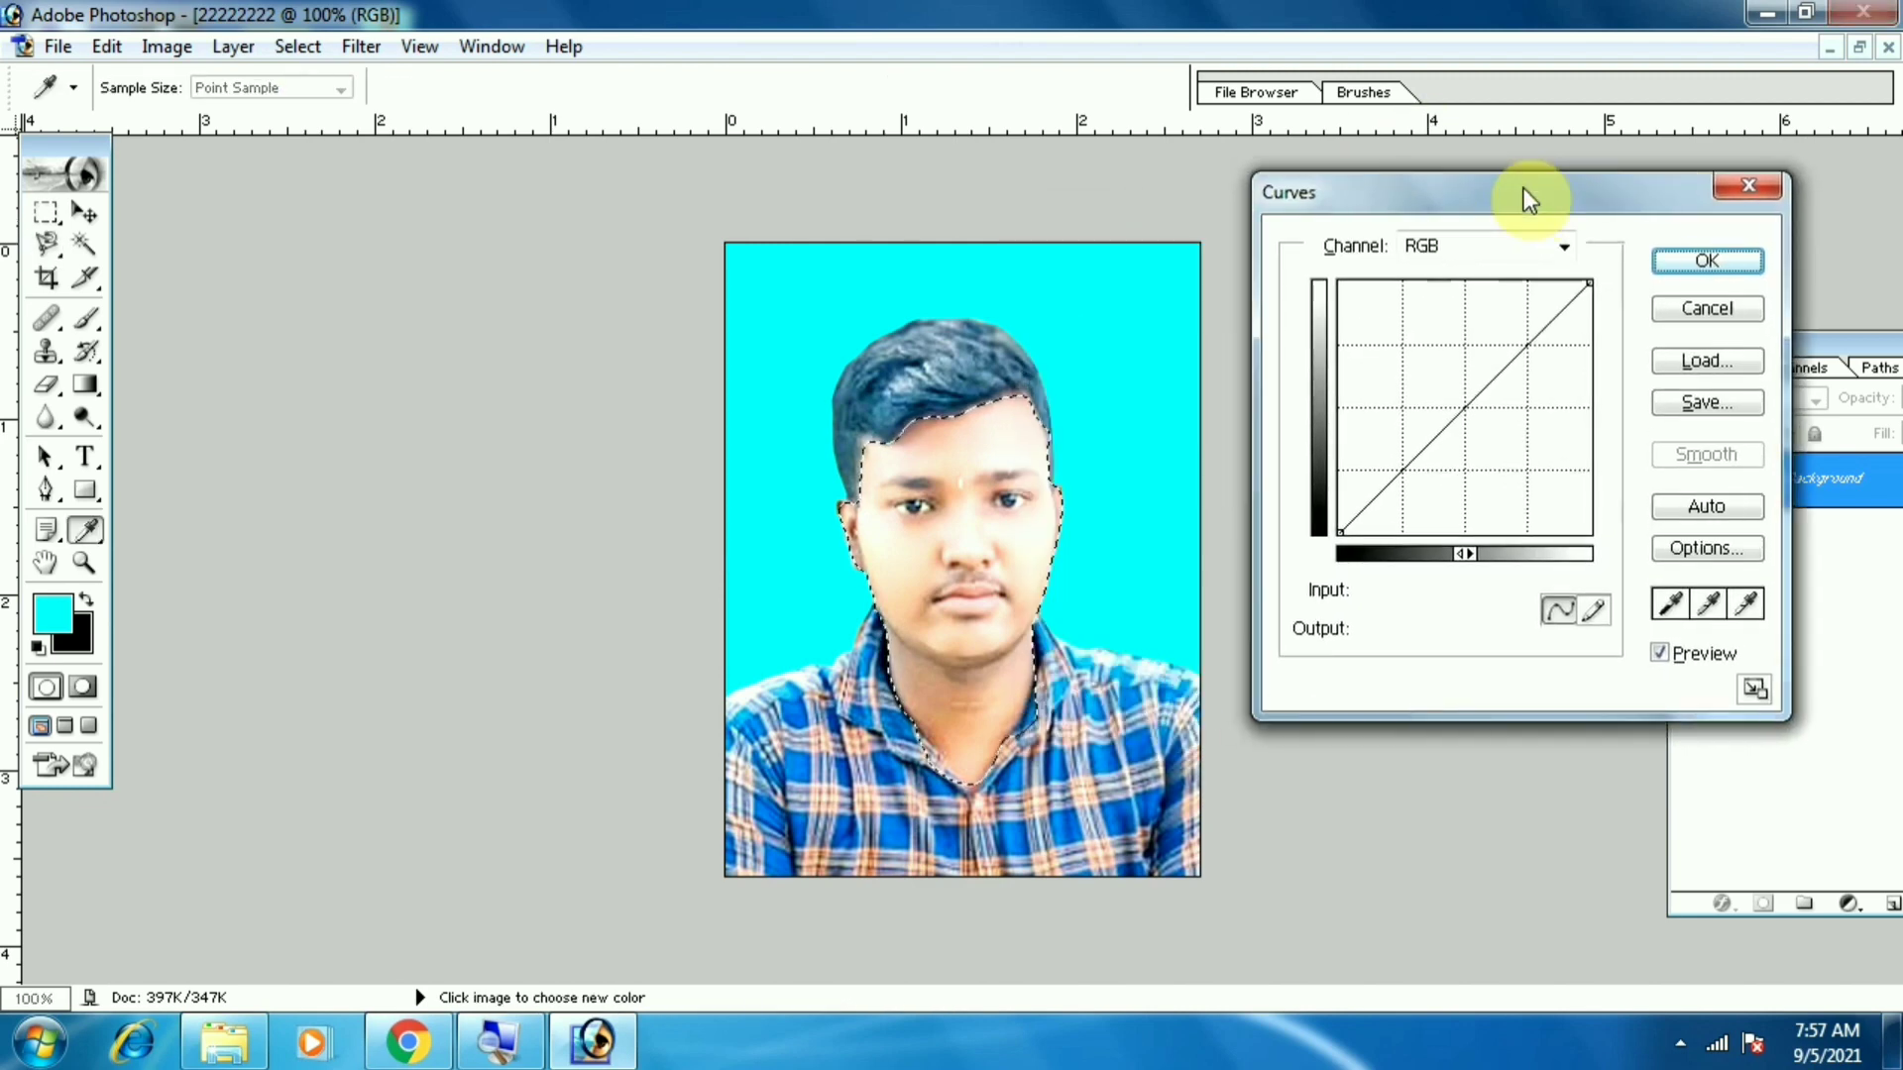
{"action": "left_click", "coordinate": [1461, 407]}
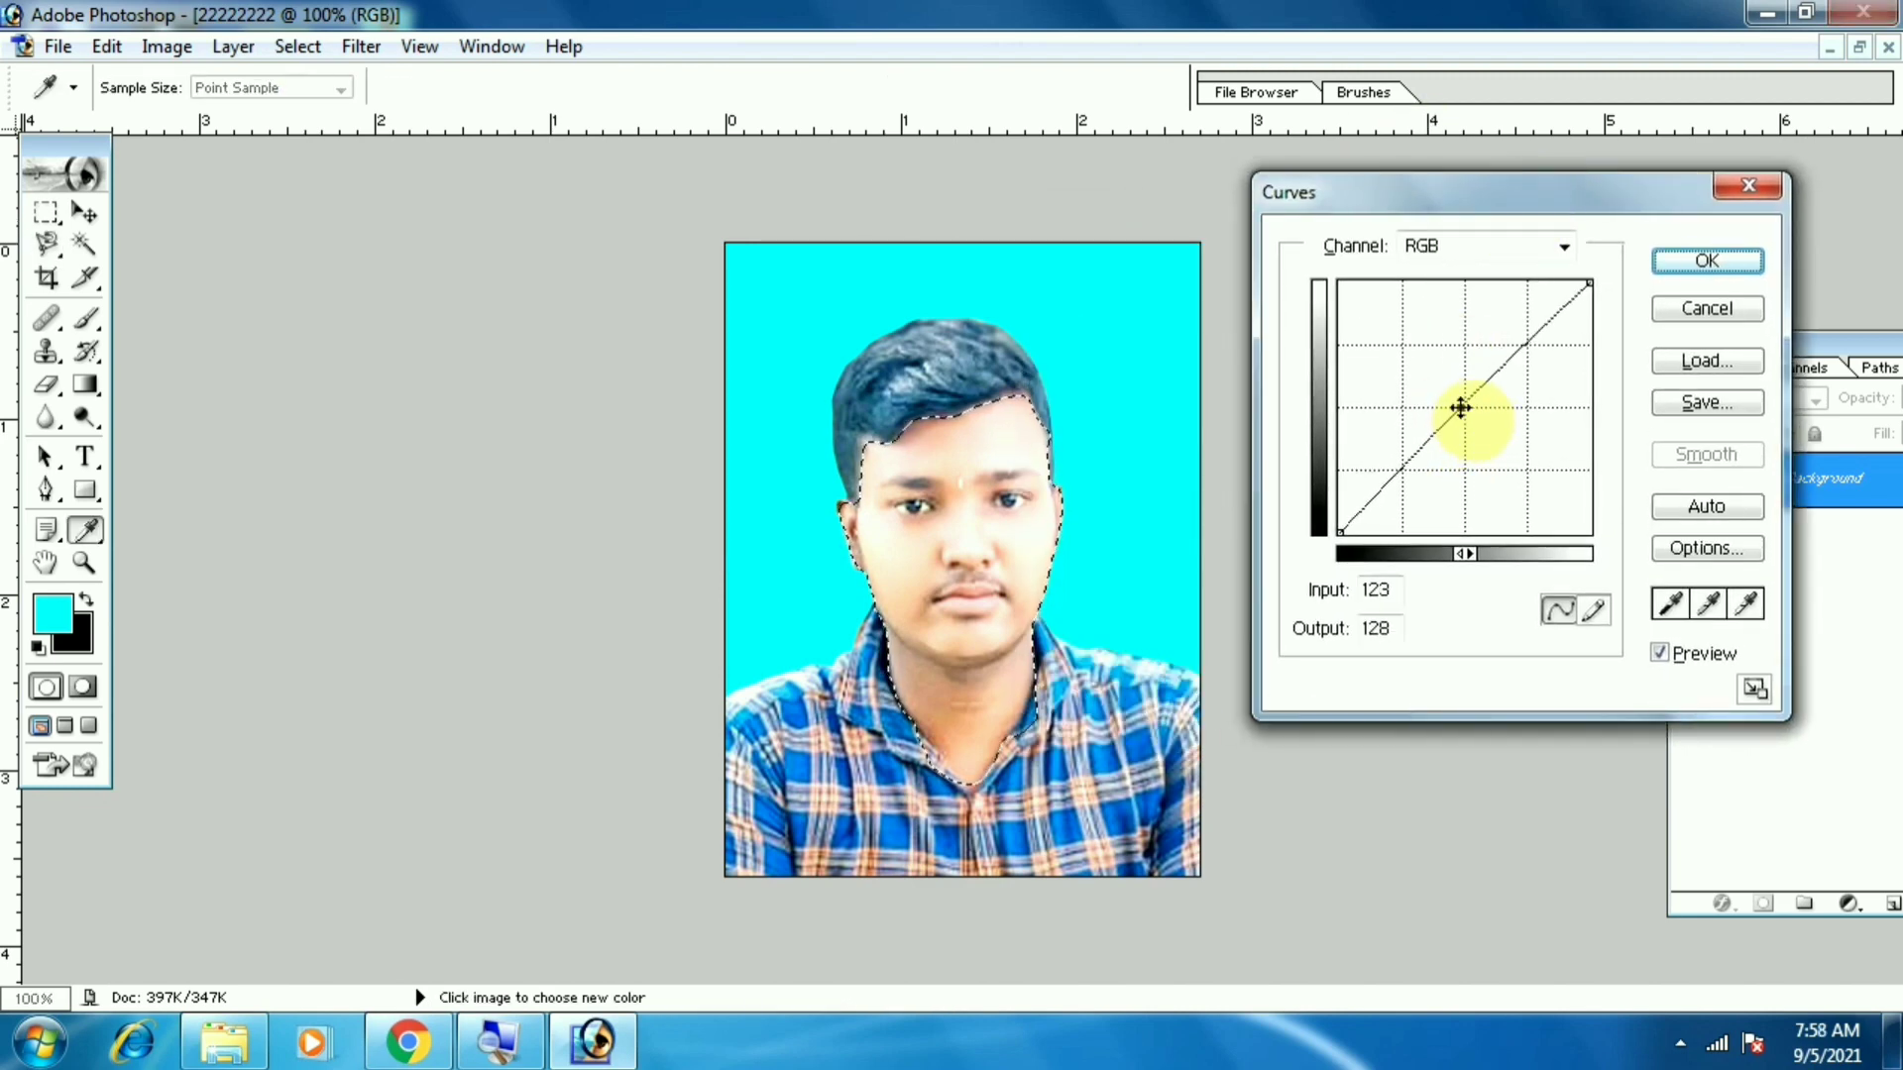
{"action": "left_click_drag", "start_coordinate": [1455, 408], "coordinate": [1457, 402]}
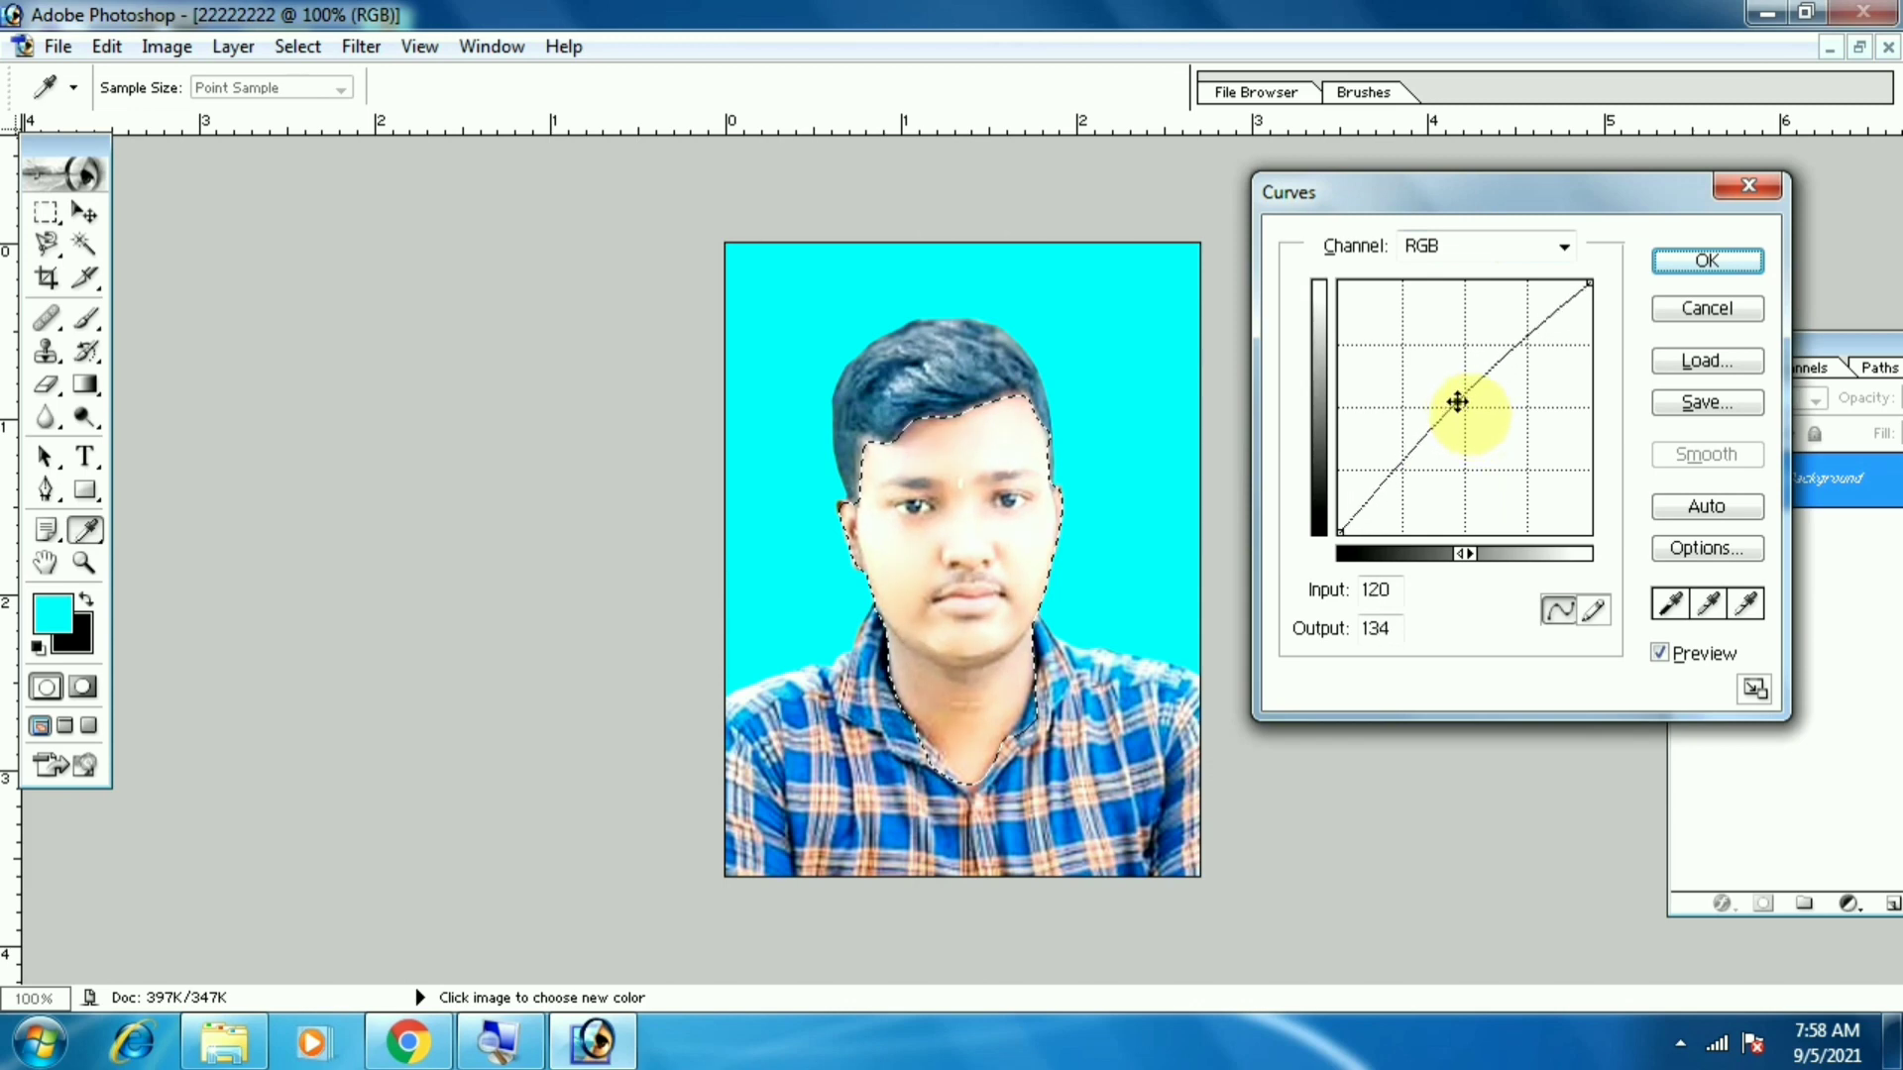
{"action": "left_click", "coordinate": [1695, 261]}
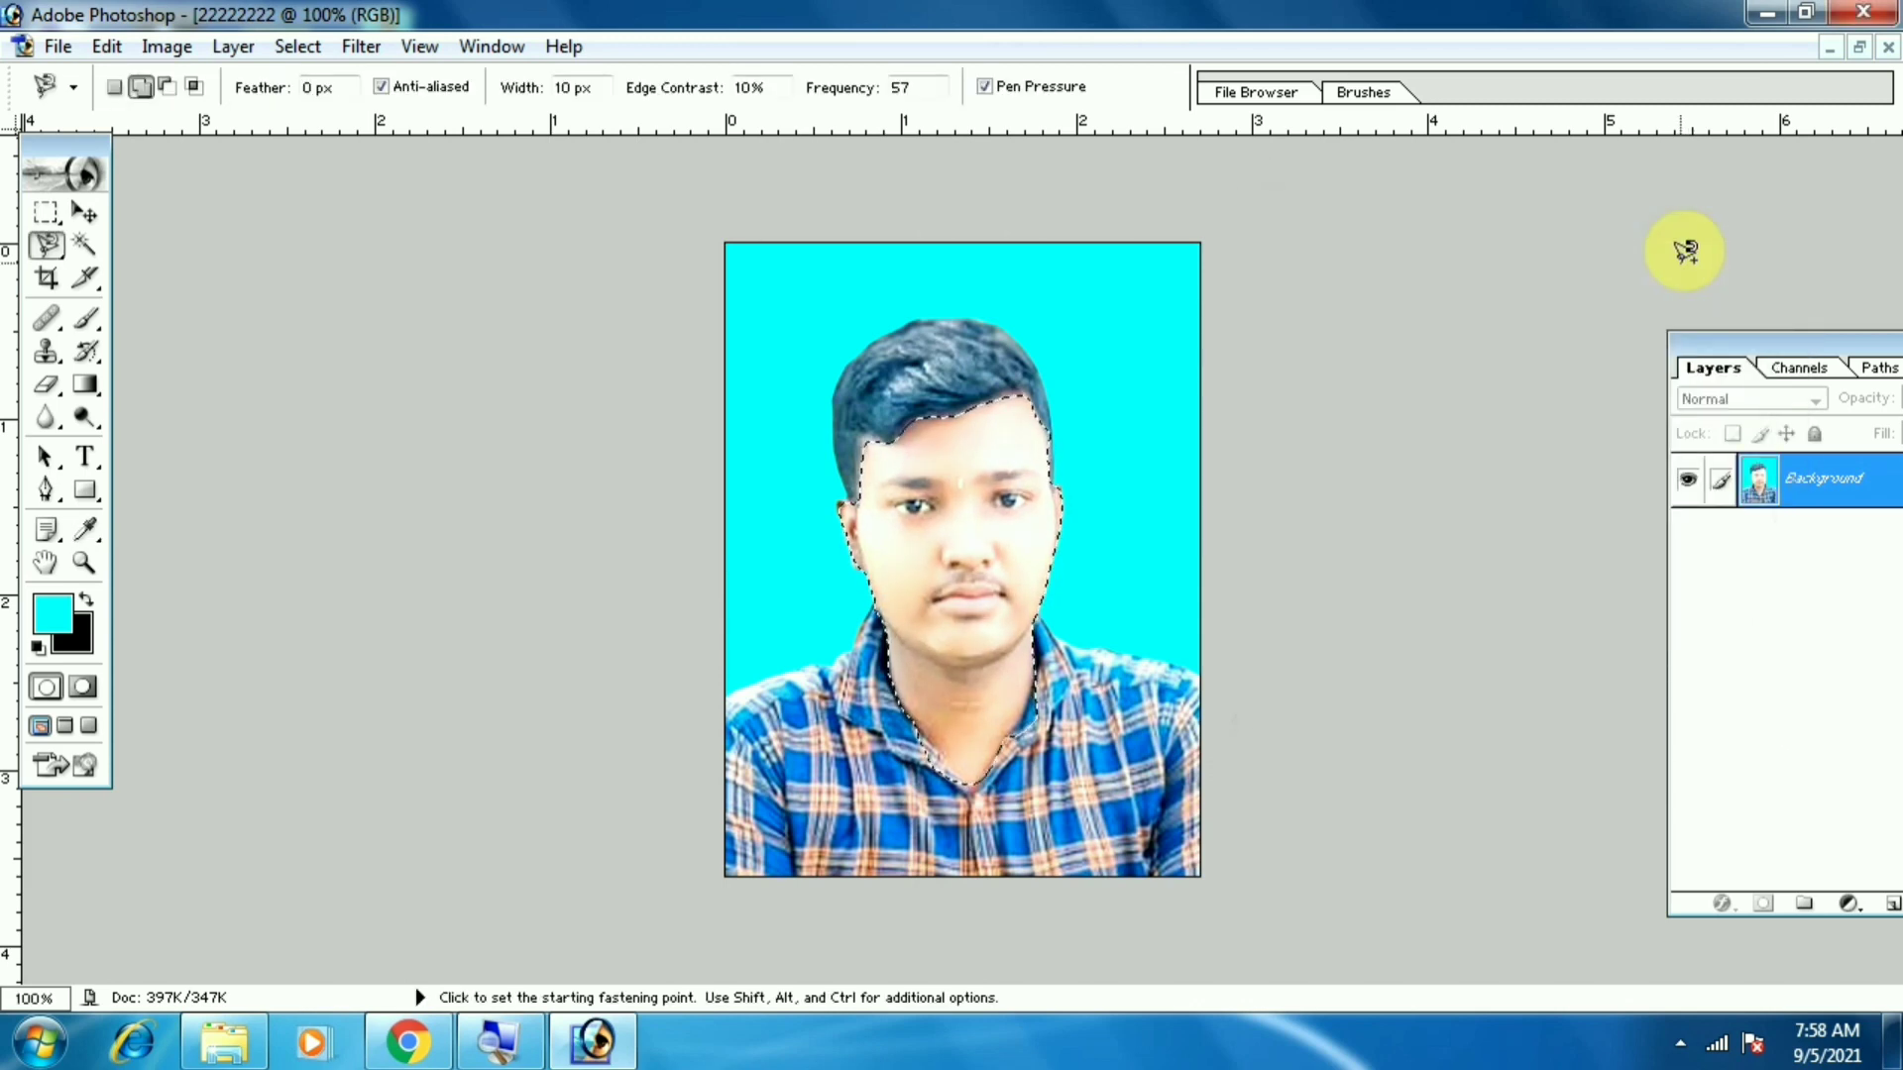
- Adjust the selected skin with Hue/Saturation at hue -4 and saturation +7, and deselect the face and neck
{"action": "key", "text": "ctrl+u"}
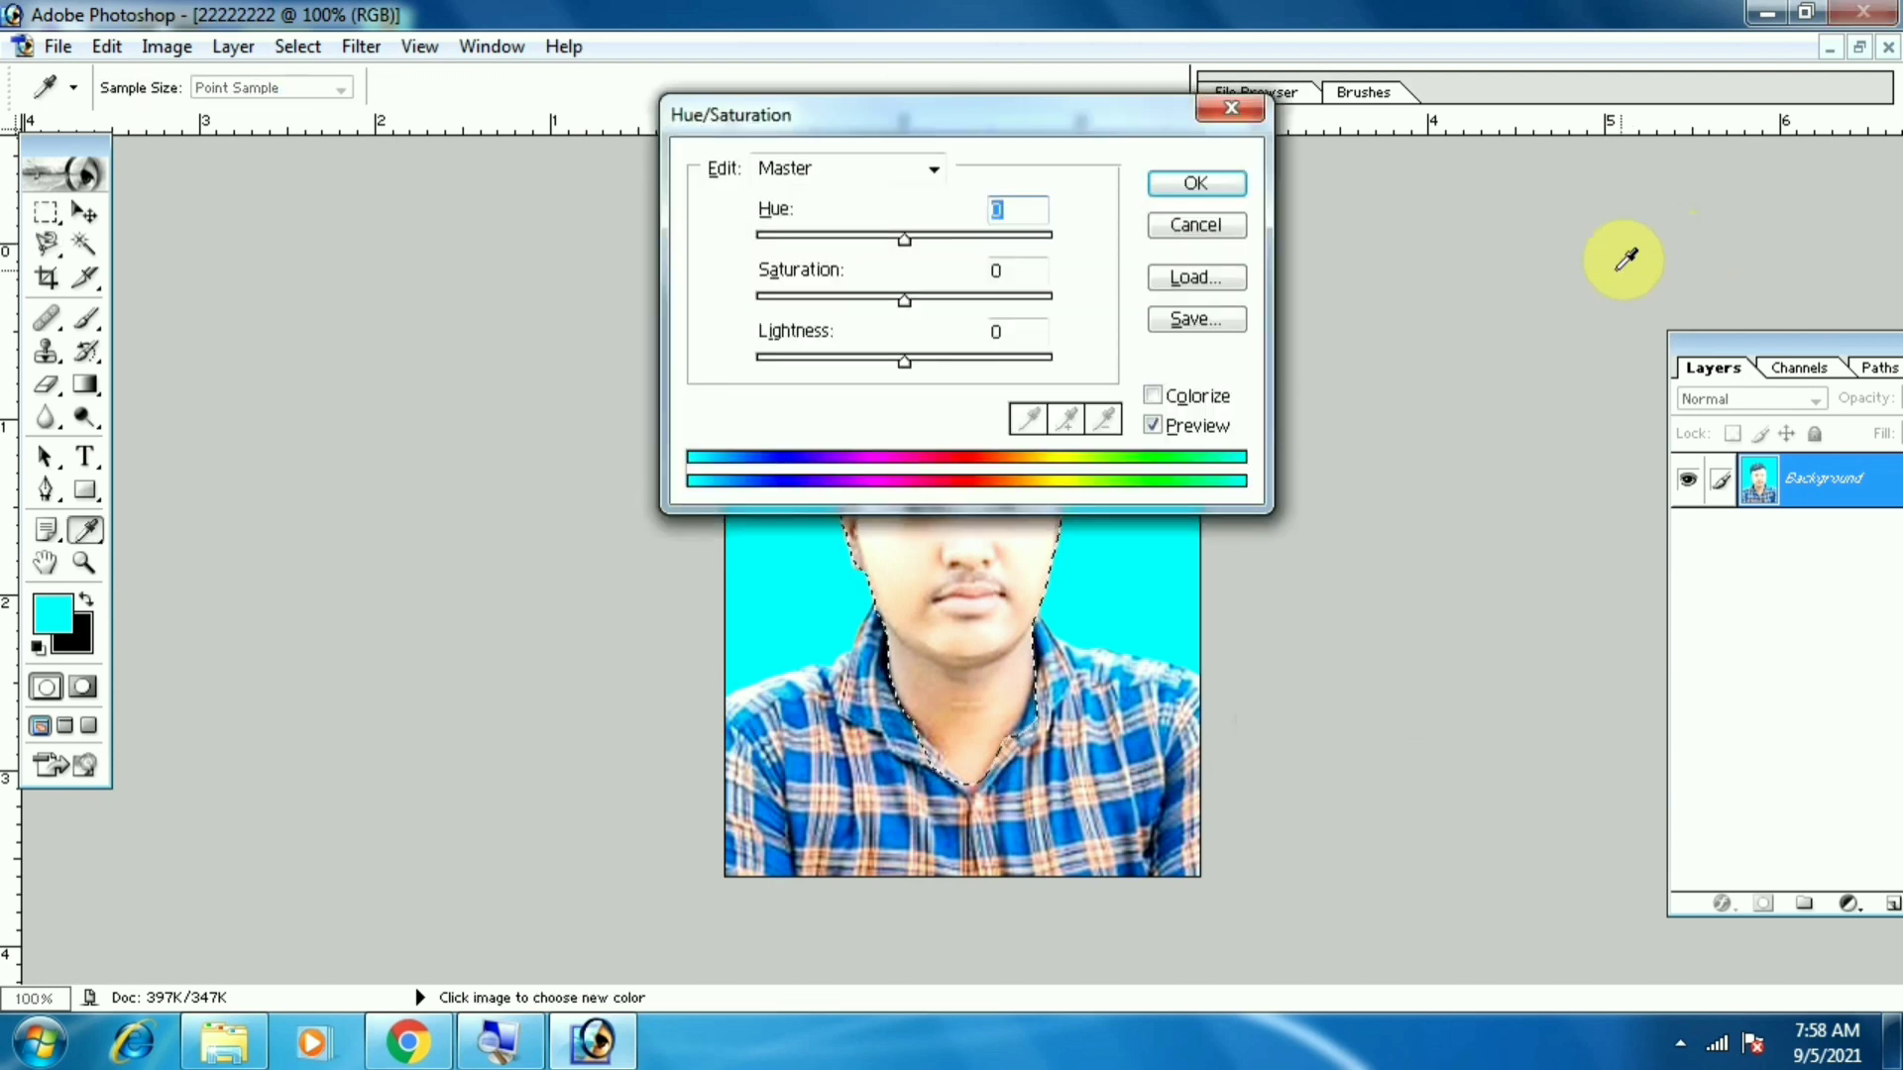
{"action": "left_click_drag", "start_coordinate": [1091, 127], "coordinate": [1618, 158]}
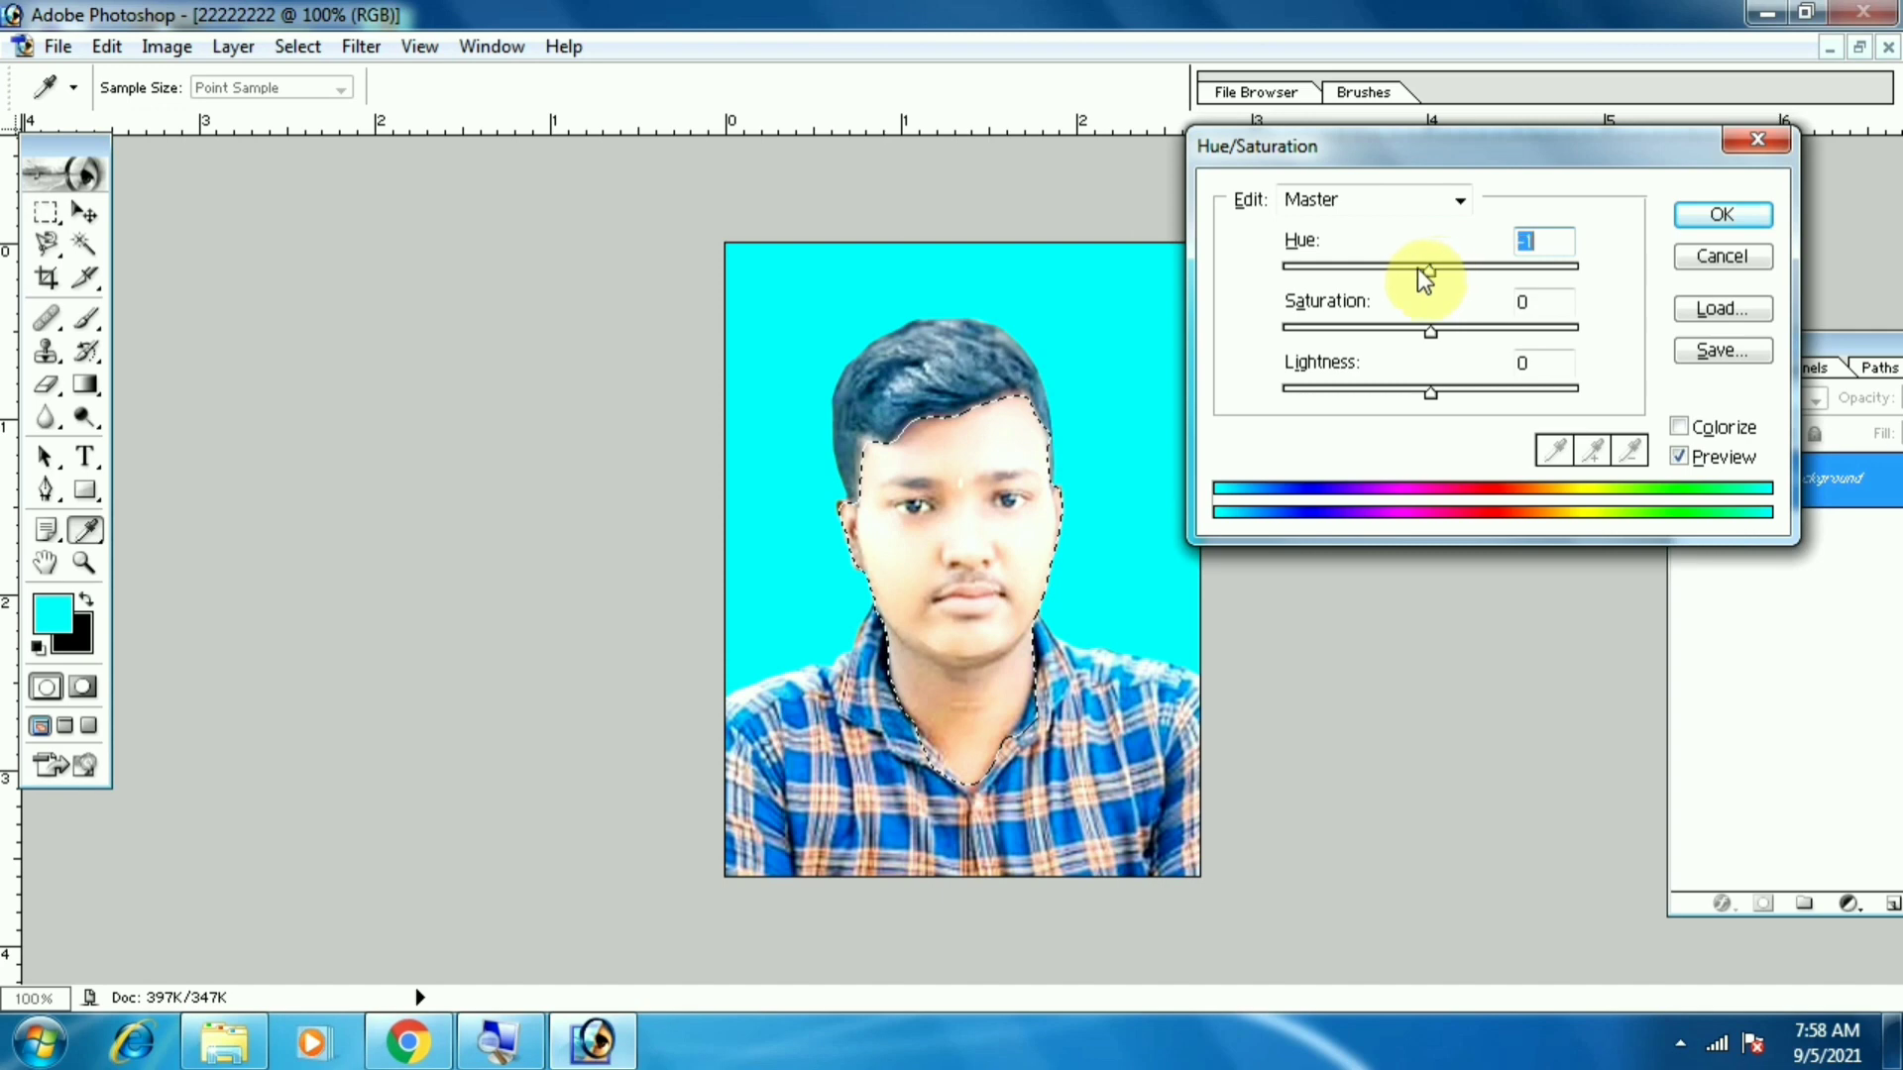
{"action": "left_click_drag", "start_coordinate": [1420, 269], "coordinate": [1405, 270]}
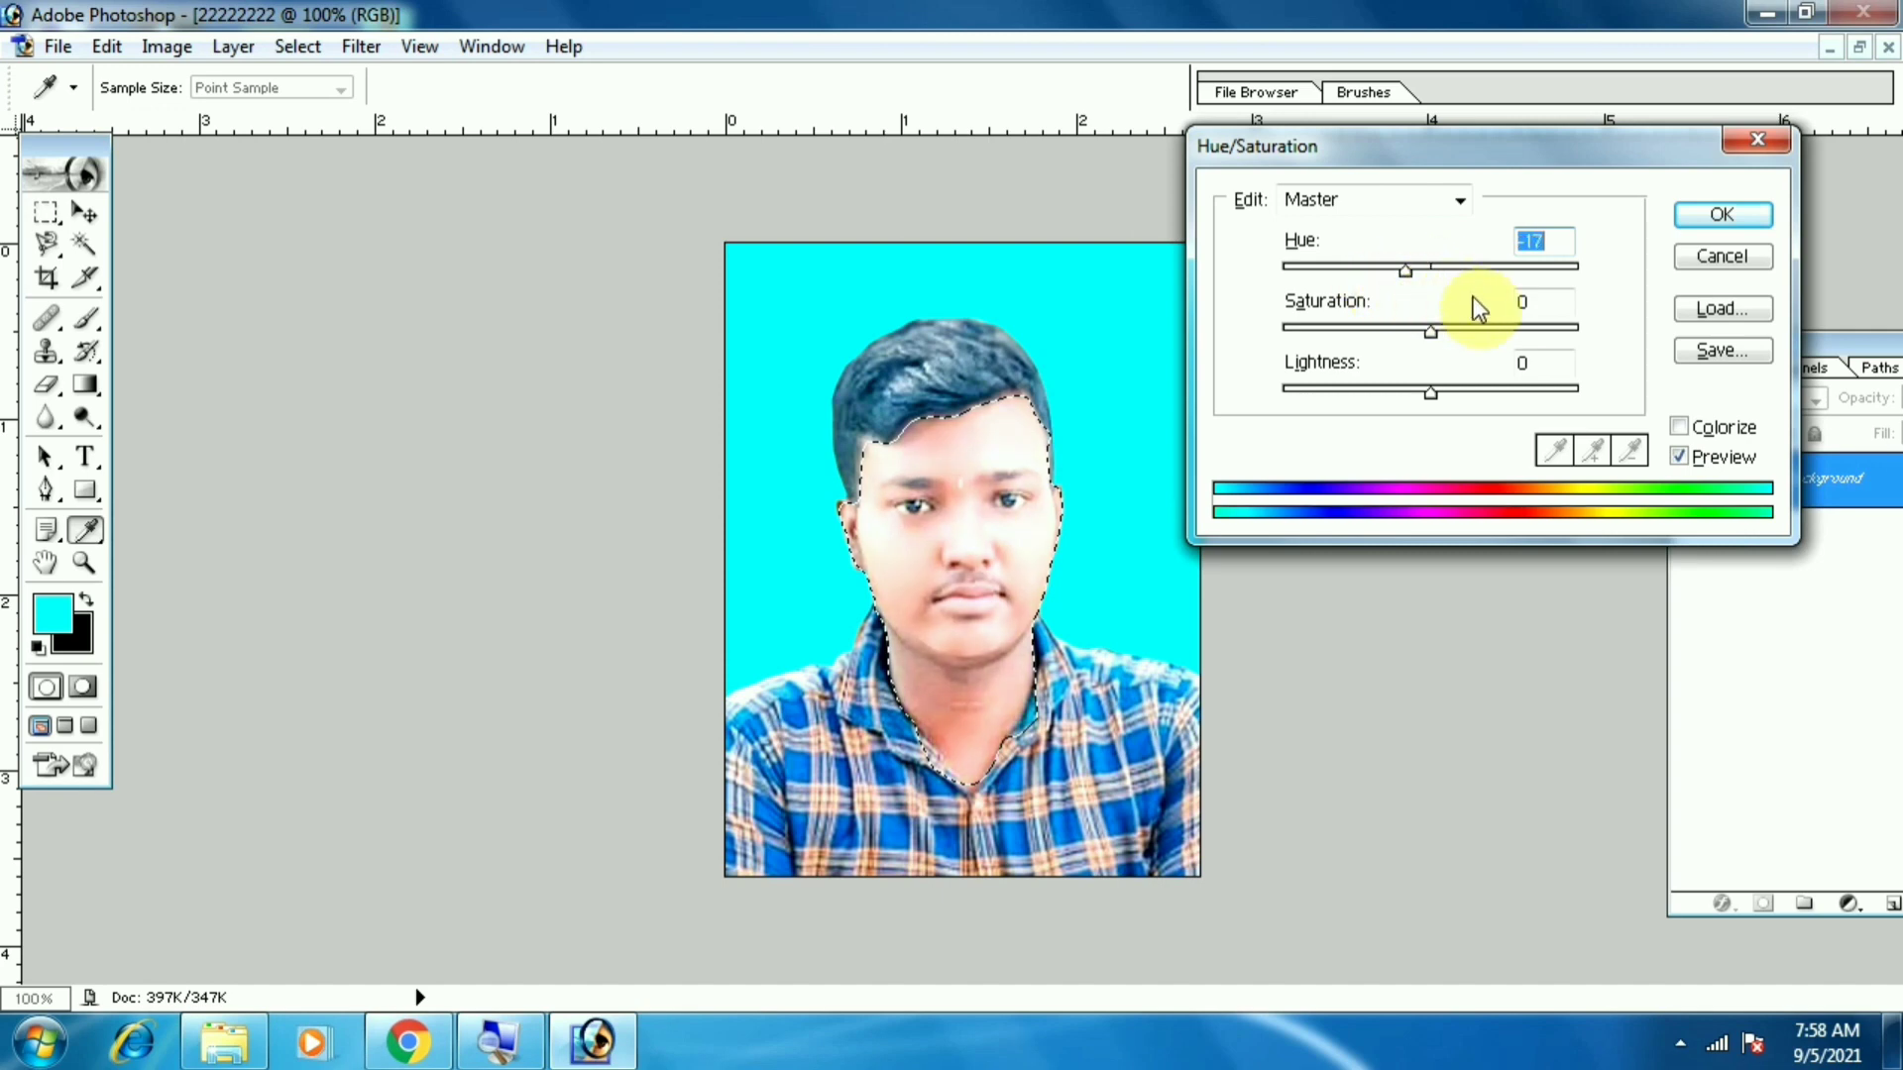
{"action": "left_click_drag", "start_coordinate": [1406, 269], "coordinate": [1431, 301]}
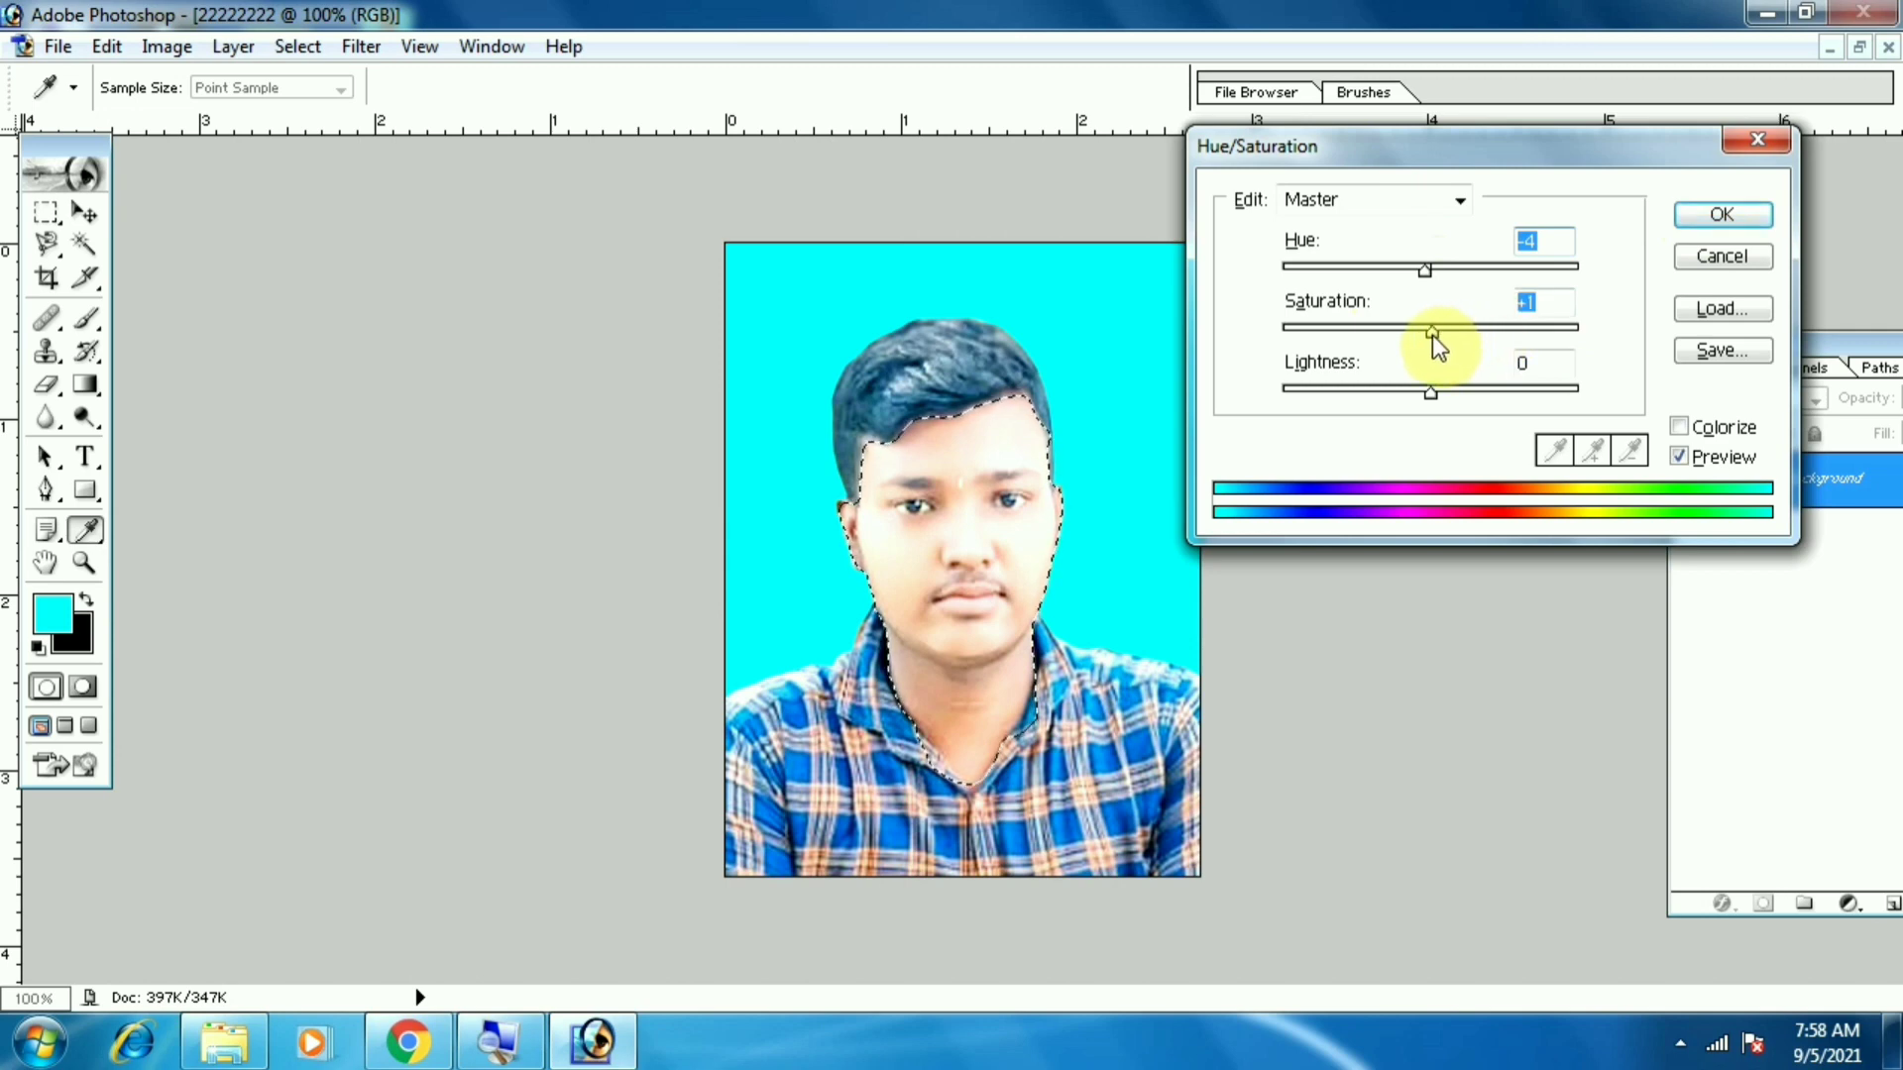
{"action": "left_click", "coordinate": [1721, 216]}
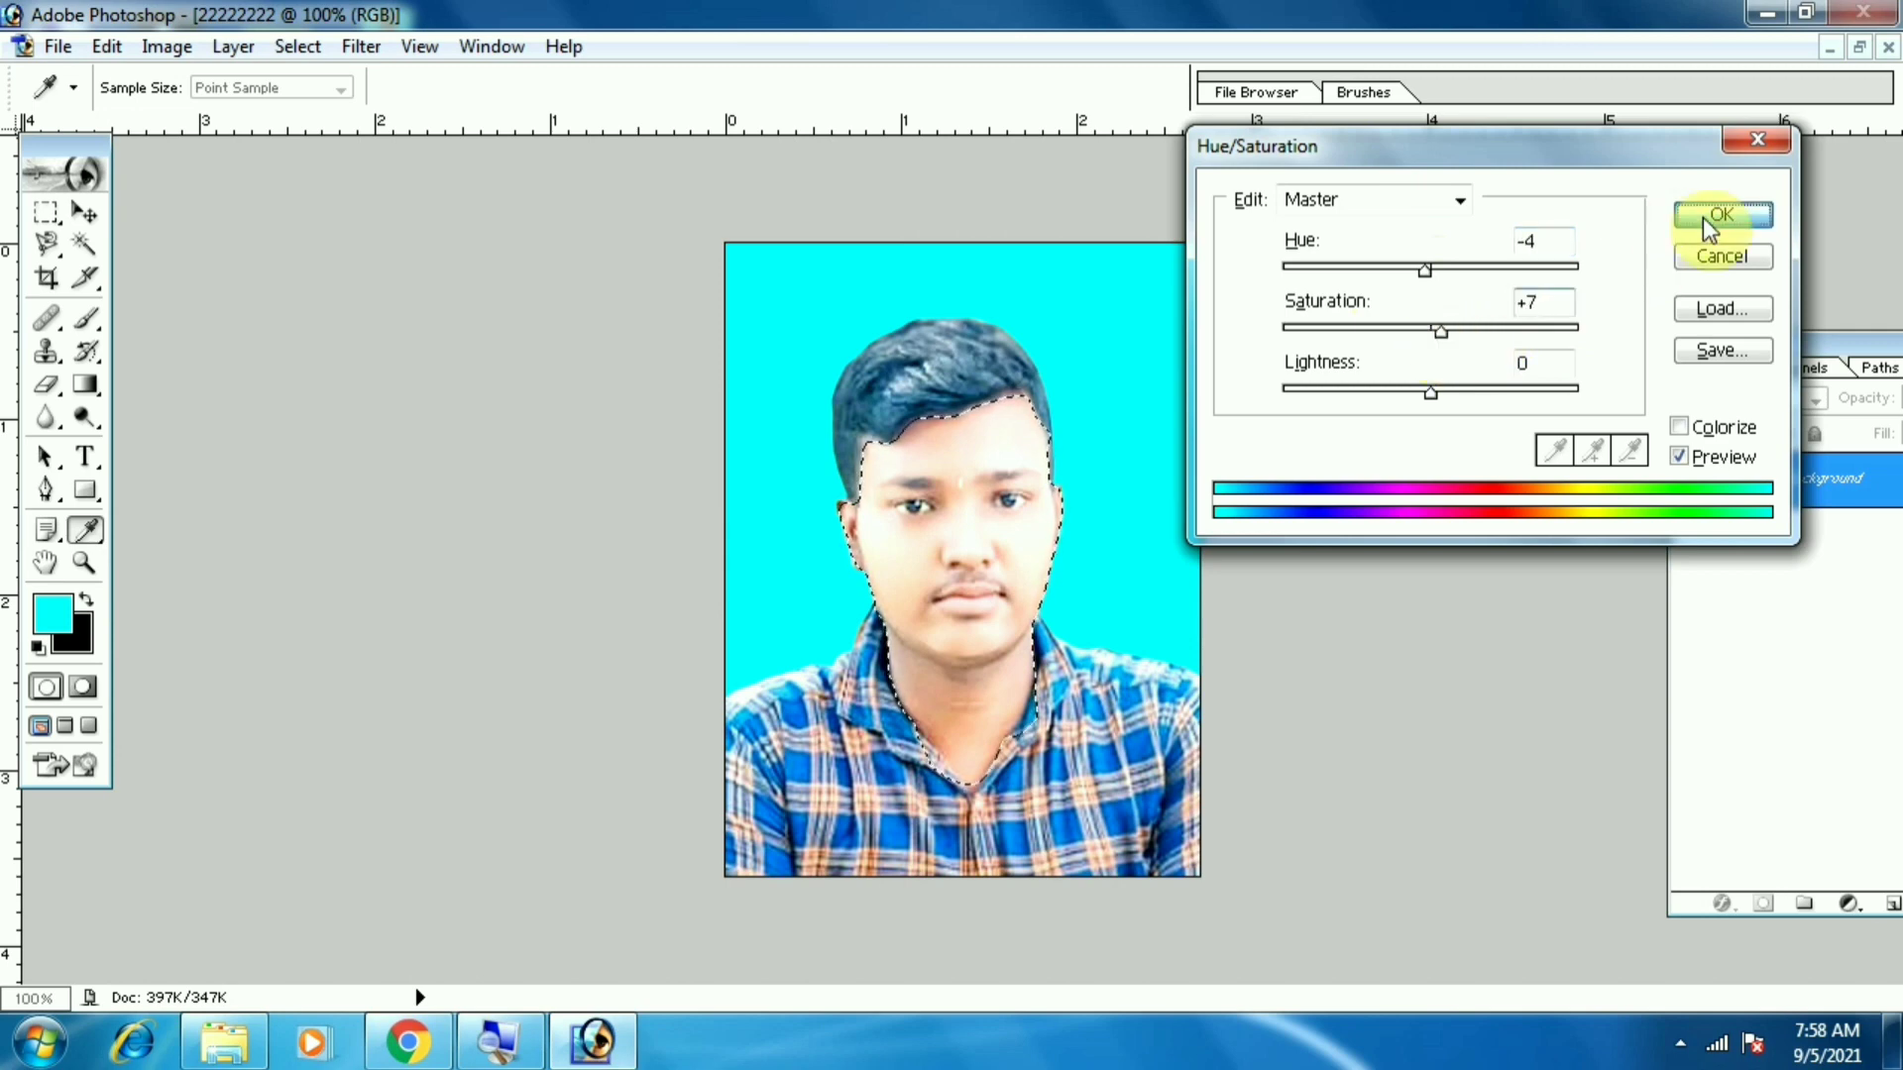
{"action": "key", "text": "ctrl+d"}
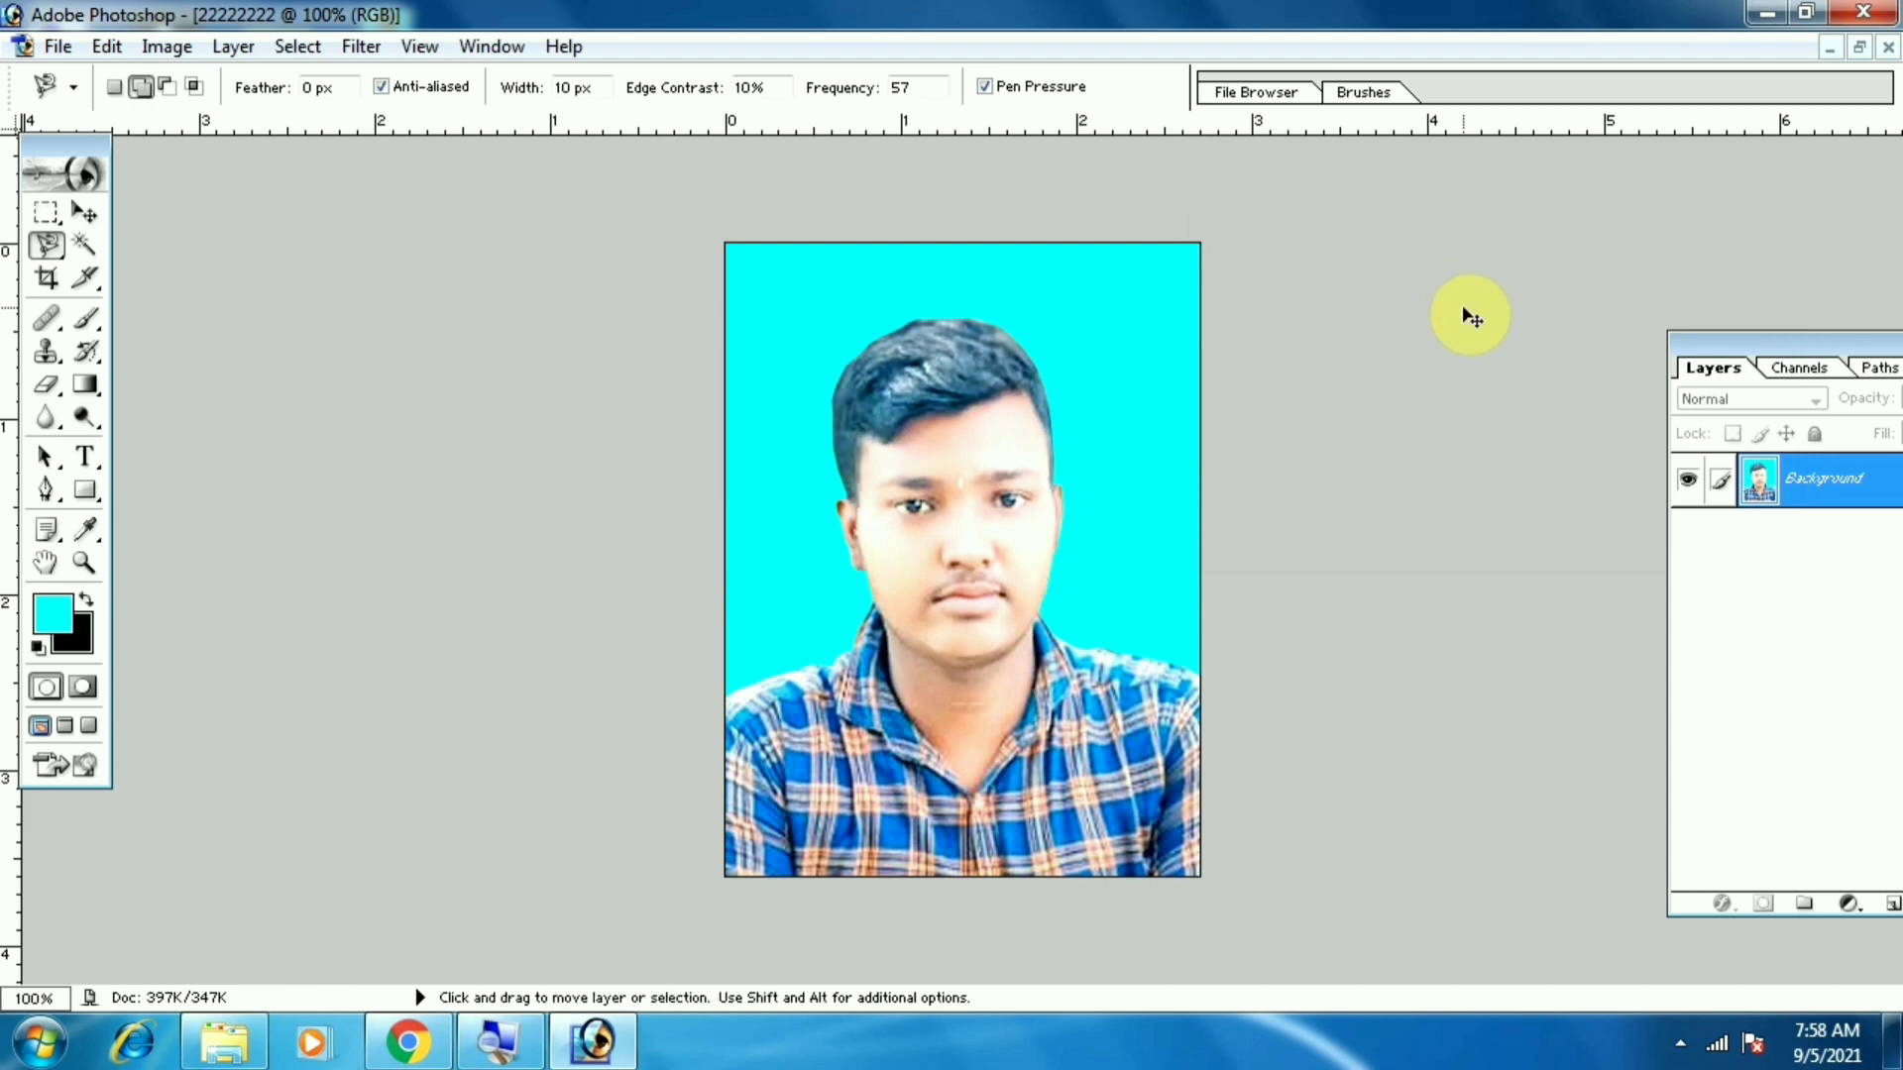
- Copy the finished photo into the blank Untitled-1 sheet and place it near the upper middle of the page
{"action": "key", "text": "ctrl+minus"}
{"action": "key", "text": "ctrl+minus"}
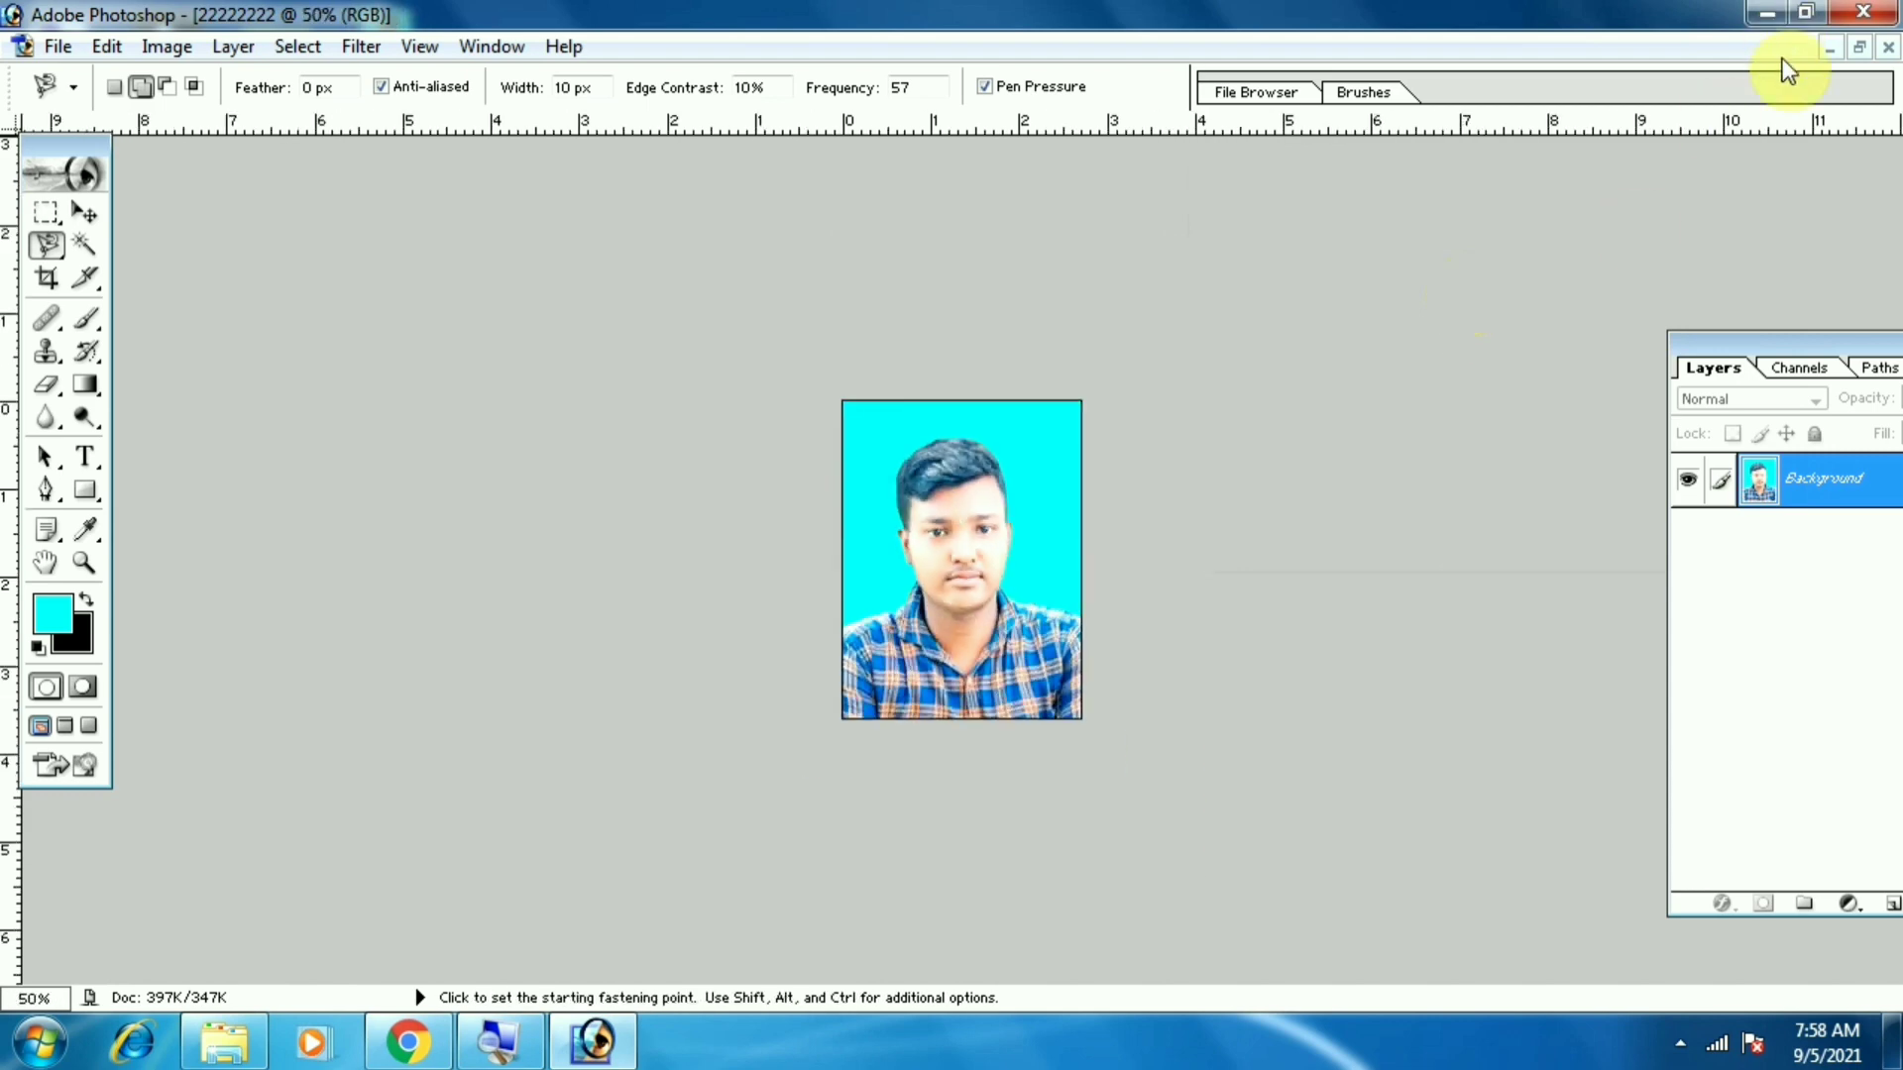
{"action": "left_click", "coordinate": [1860, 47]}
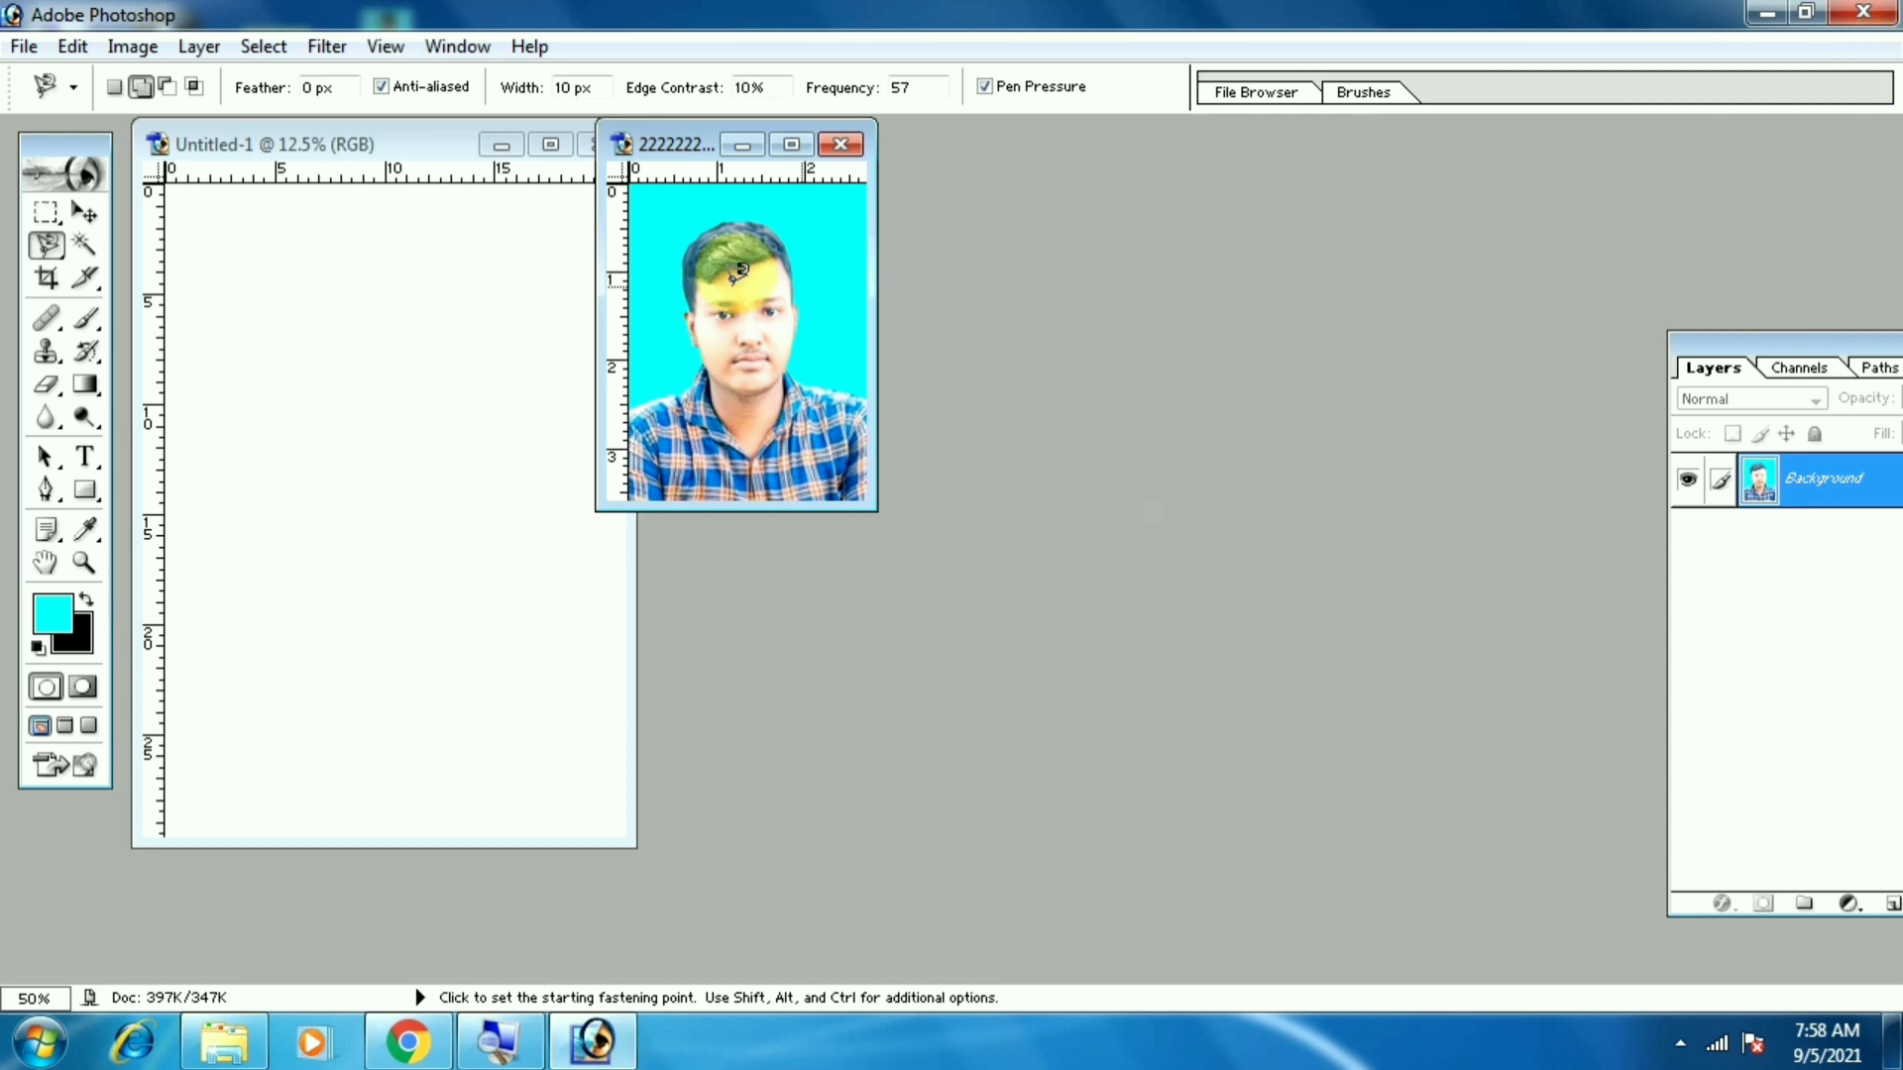
{"action": "left_click", "coordinate": [82, 218]}
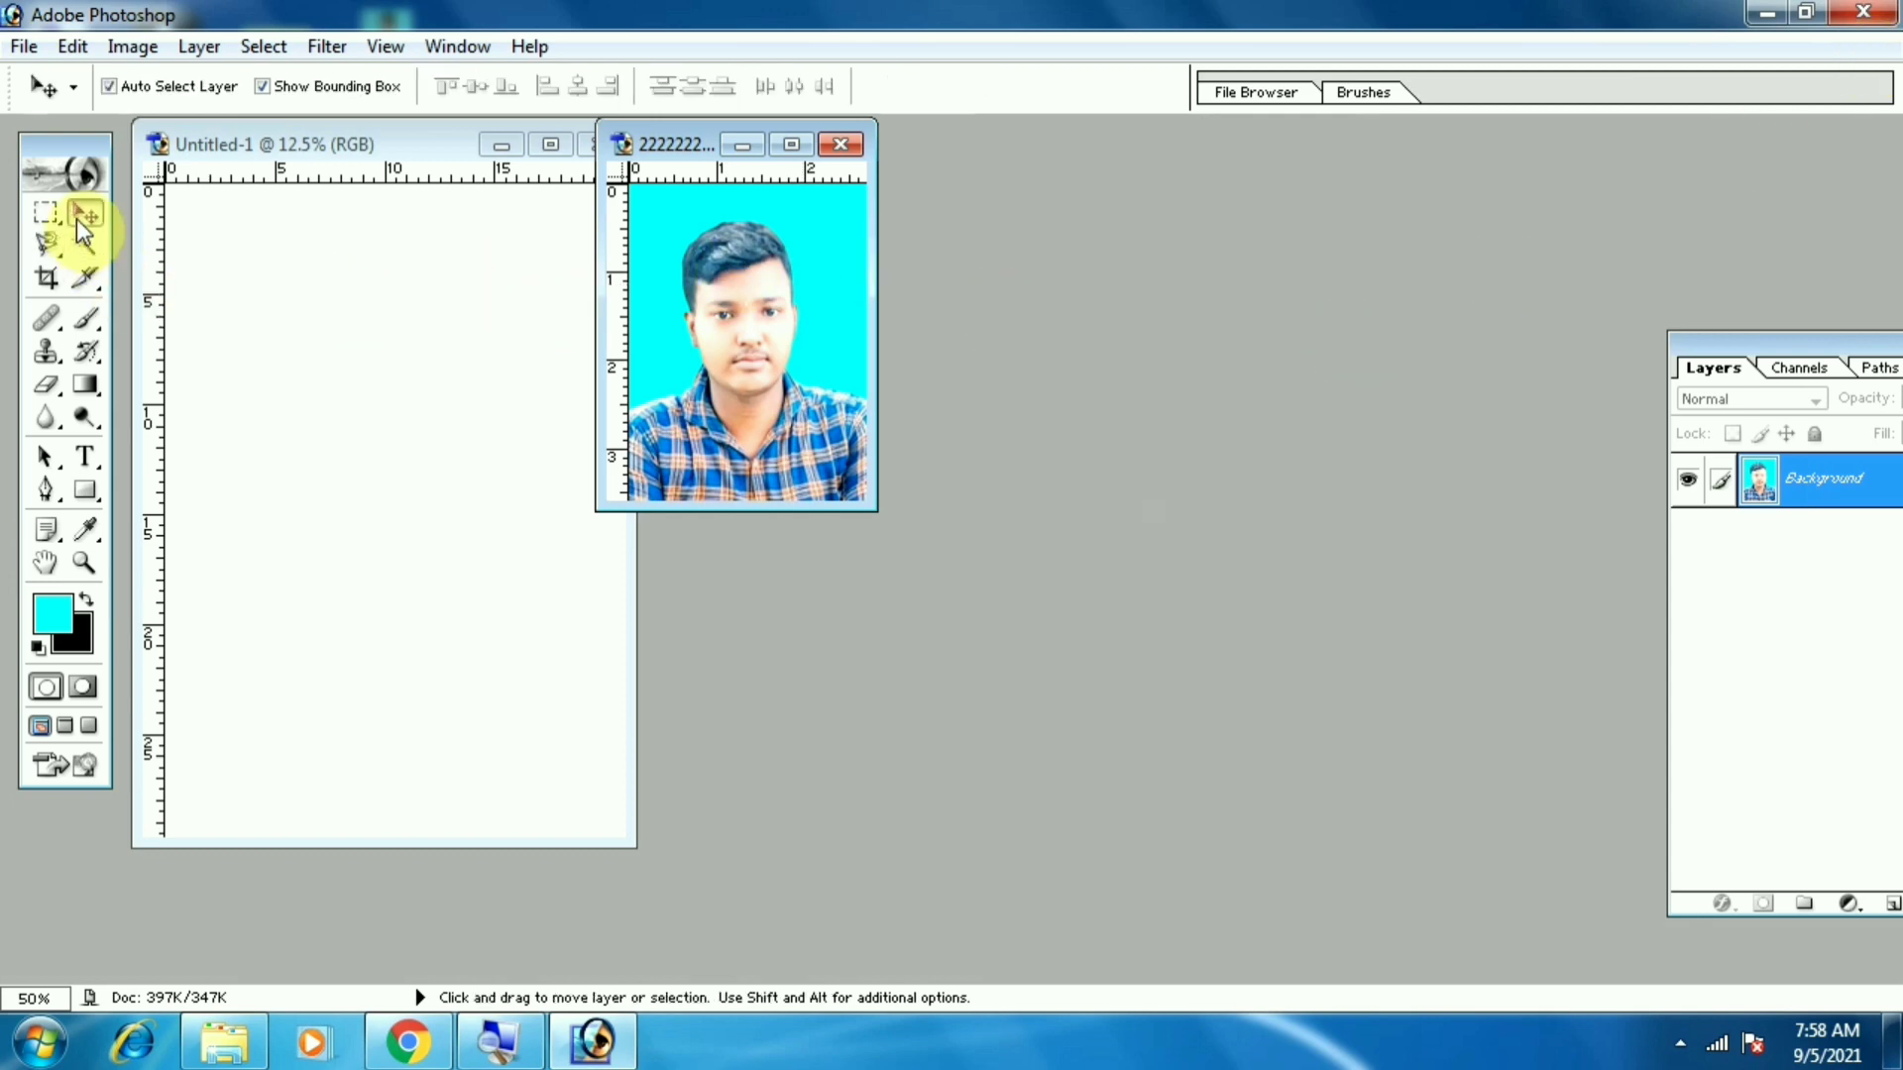
{"action": "left_click_drag", "start_coordinate": [723, 340], "coordinate": [390, 316]}
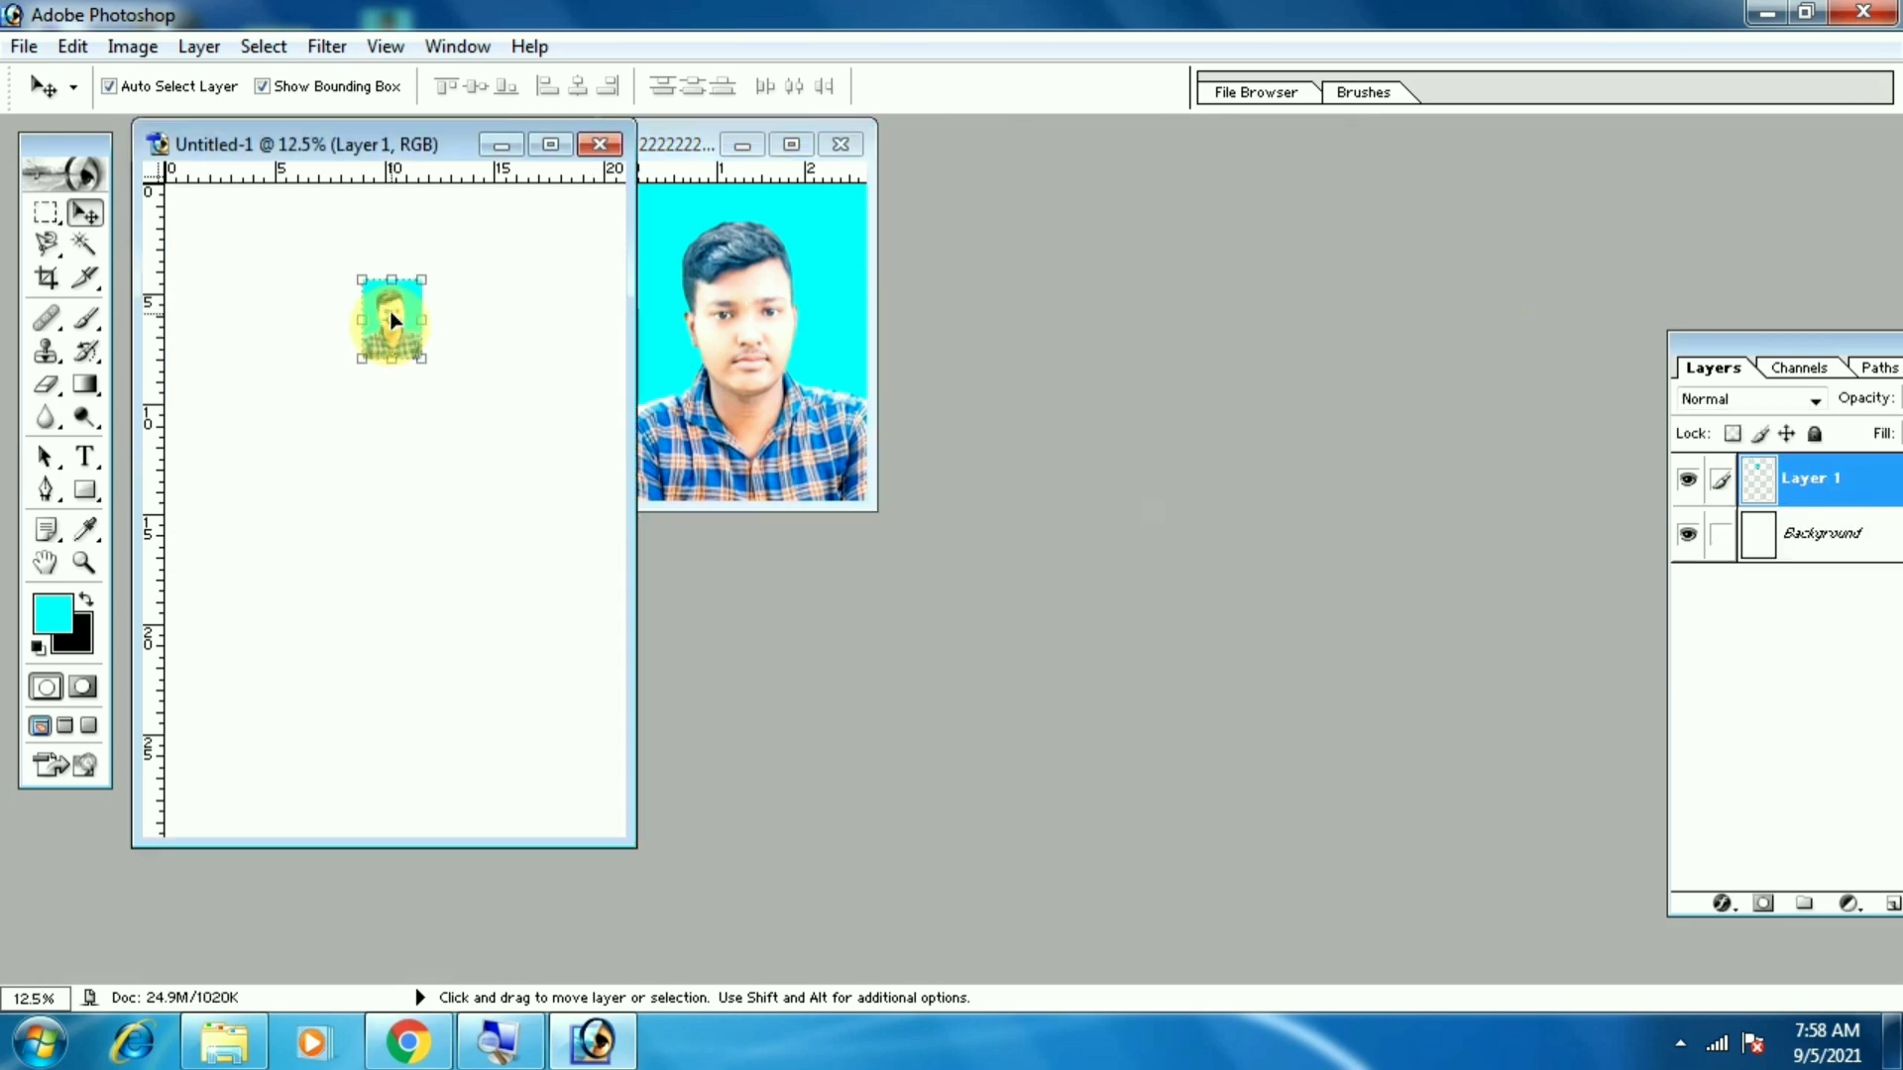
{"action": "key", "text": "ctrl+plus"}
{"action": "key", "text": "ctrl+plus"}
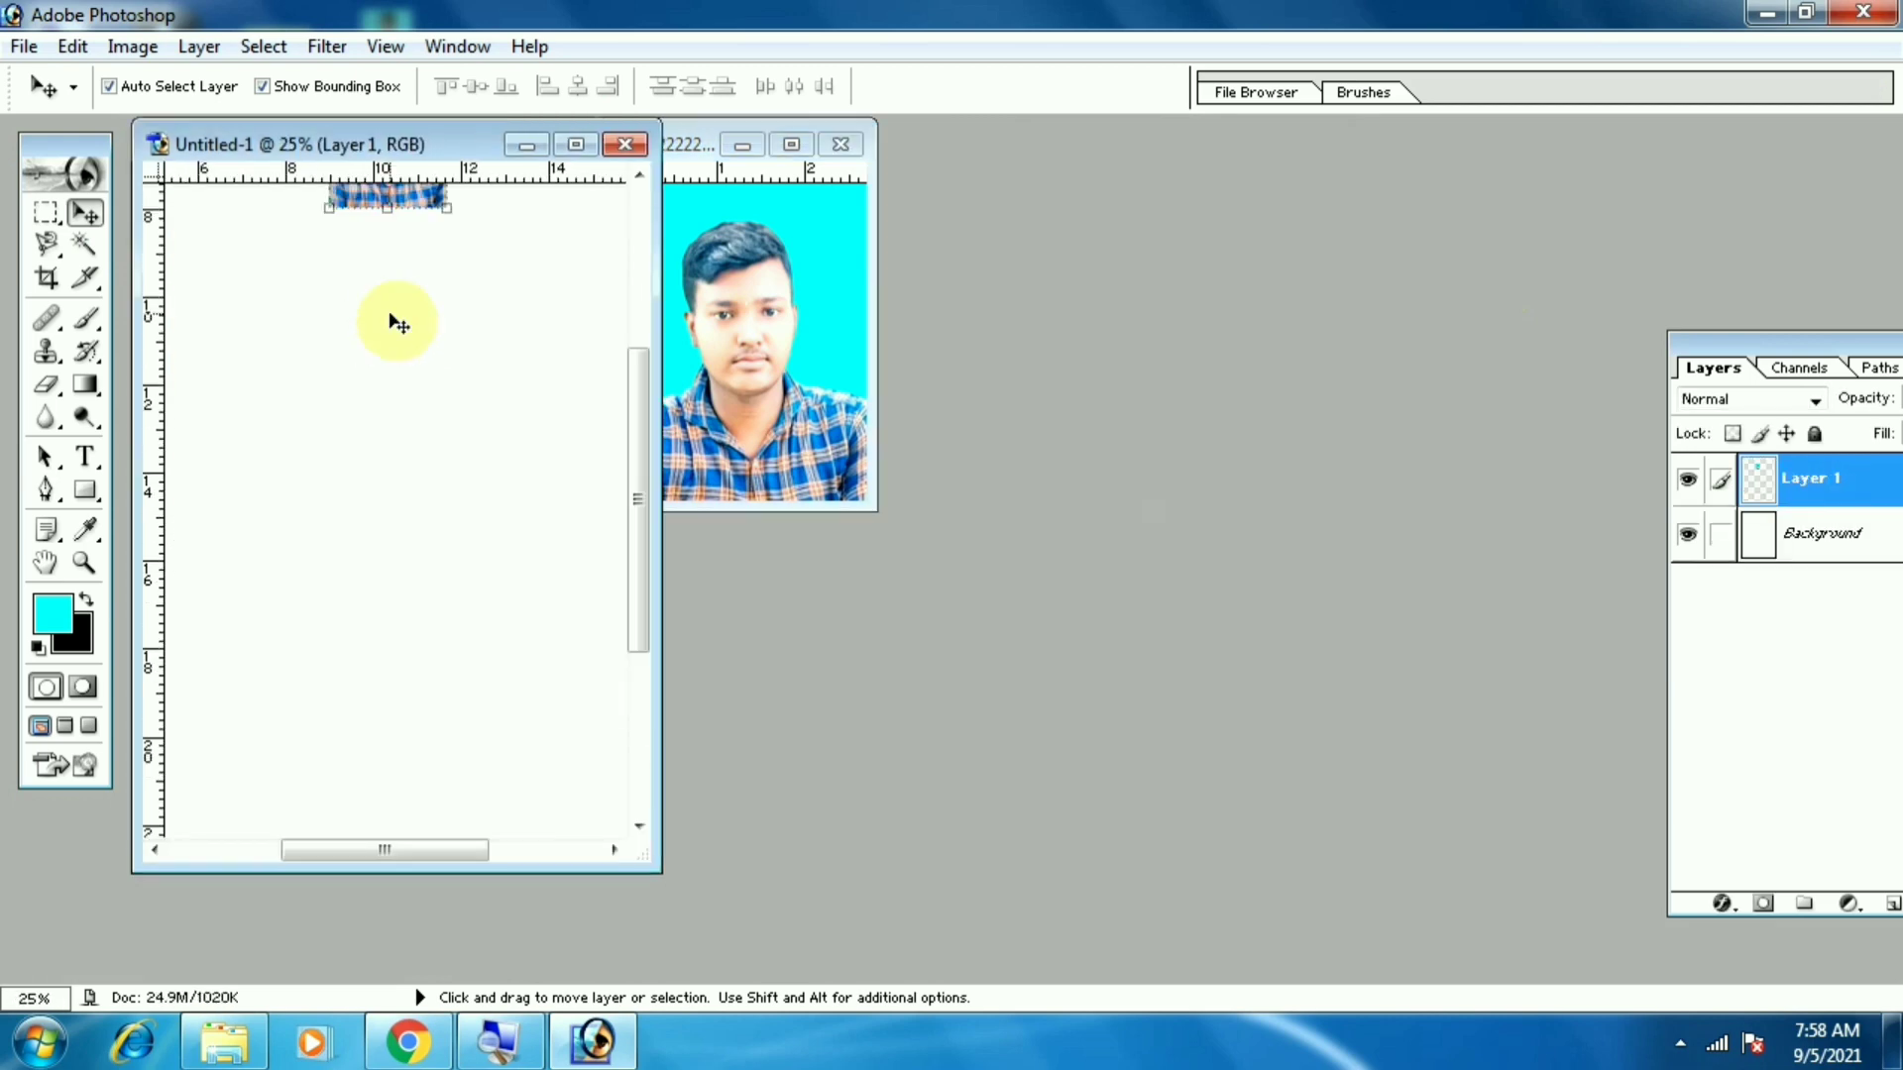
{"action": "left_click", "coordinate": [575, 144]}
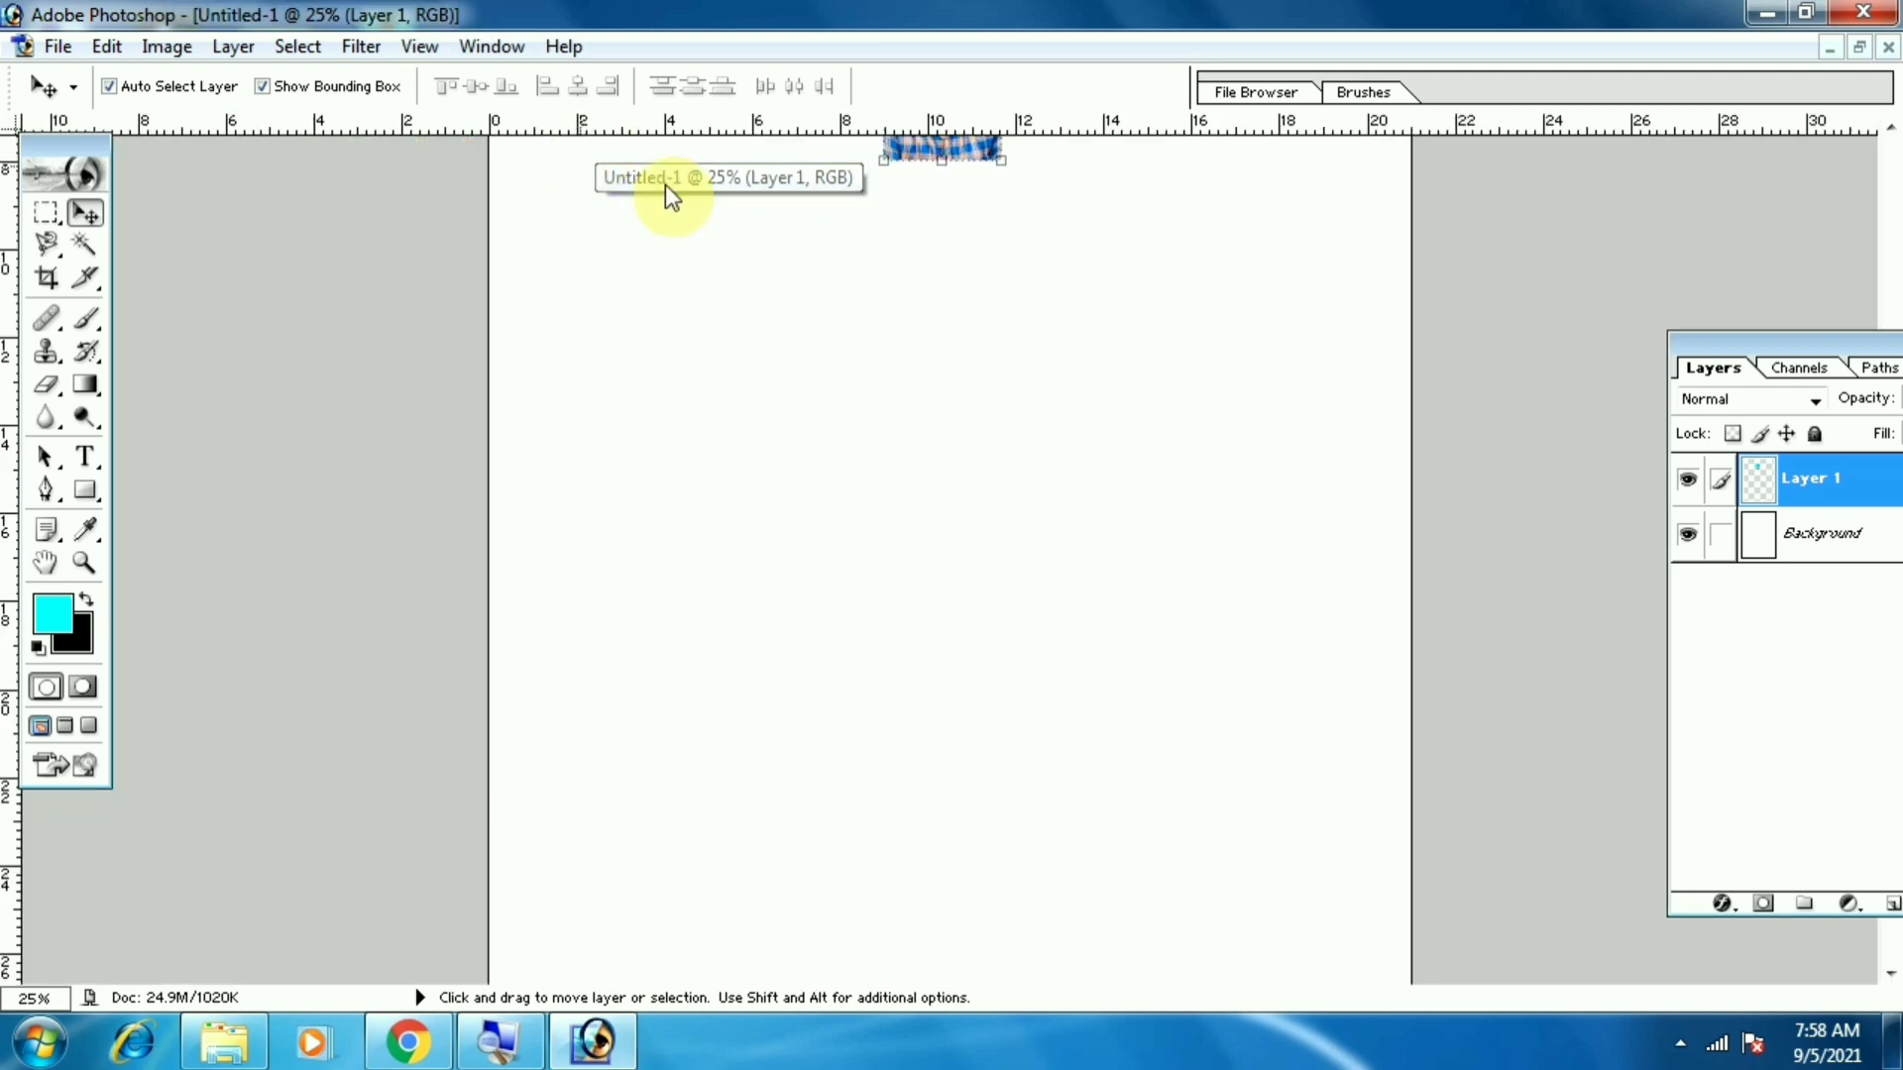
{"action": "scroll", "coordinate": [935, 288], "scroll_direction": "up", "scroll_amount": 5}
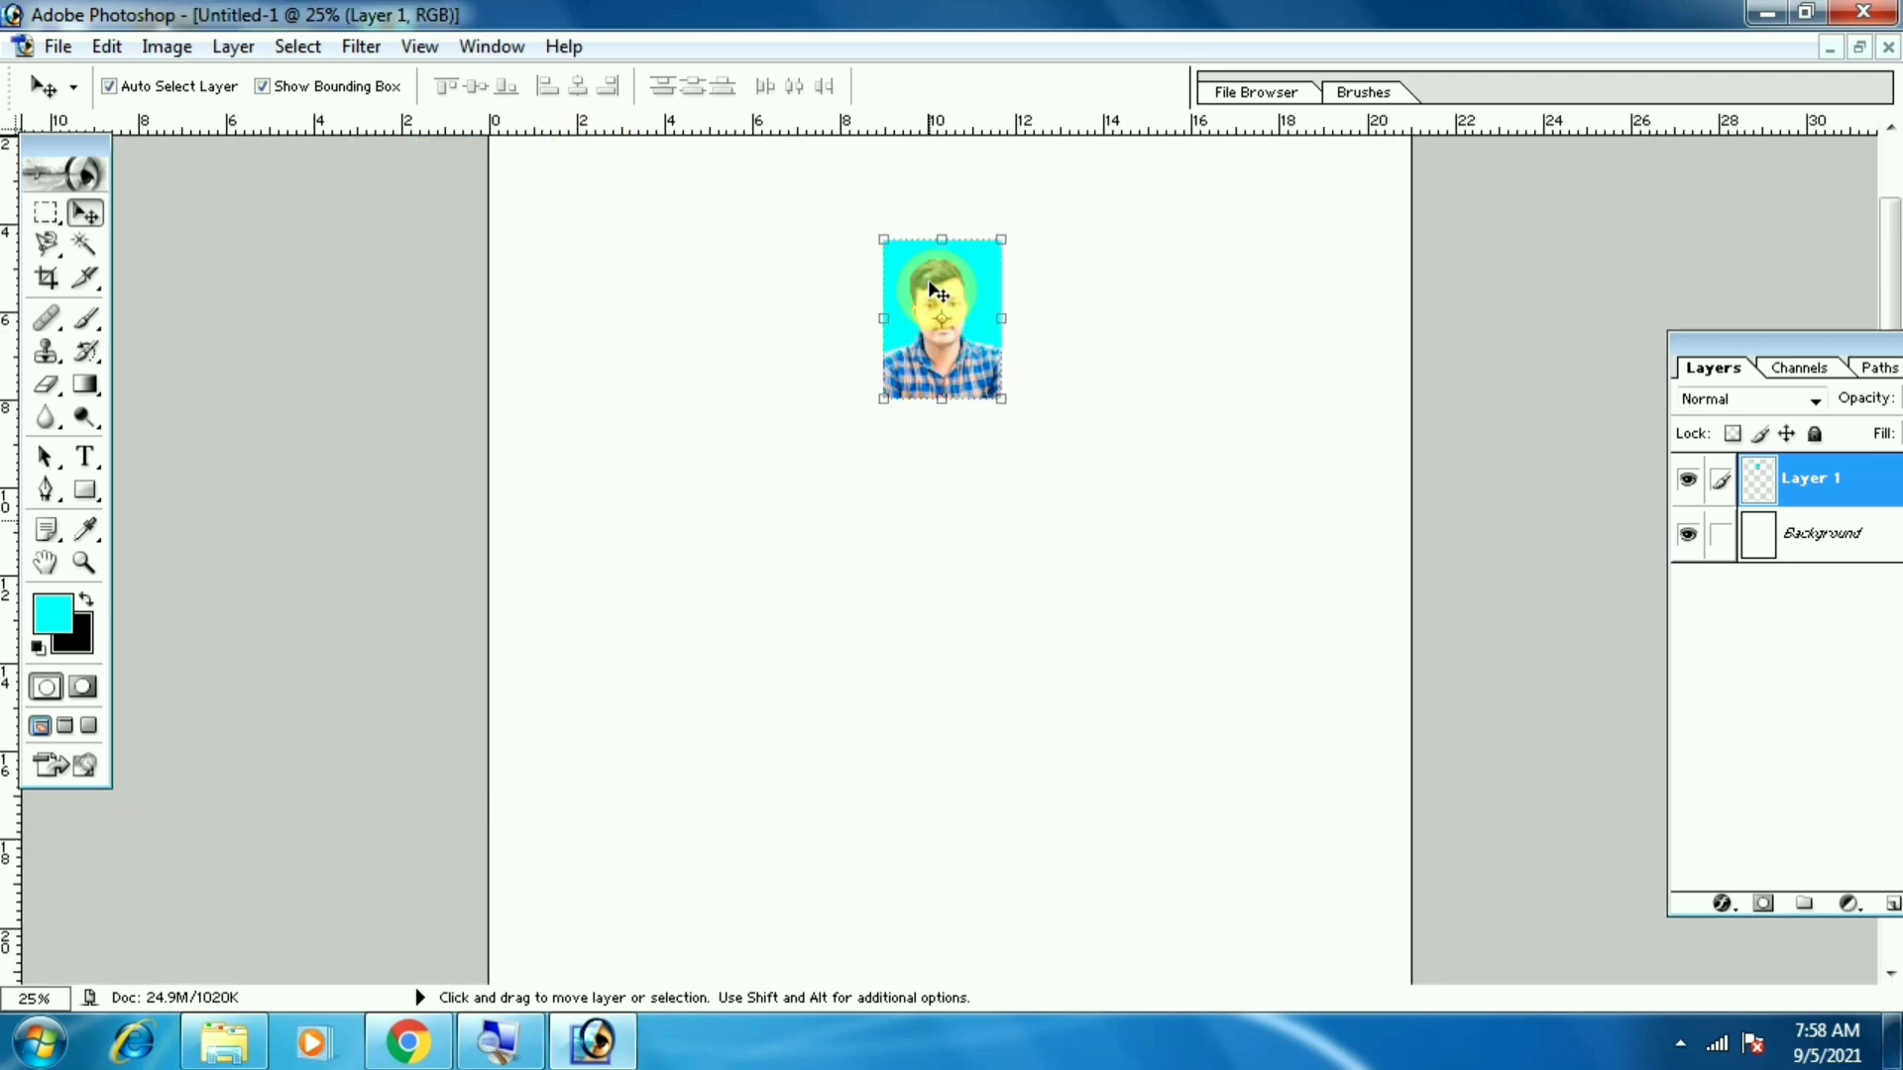
{"action": "left_click_drag", "start_coordinate": [944, 305], "coordinate": [867, 298]}
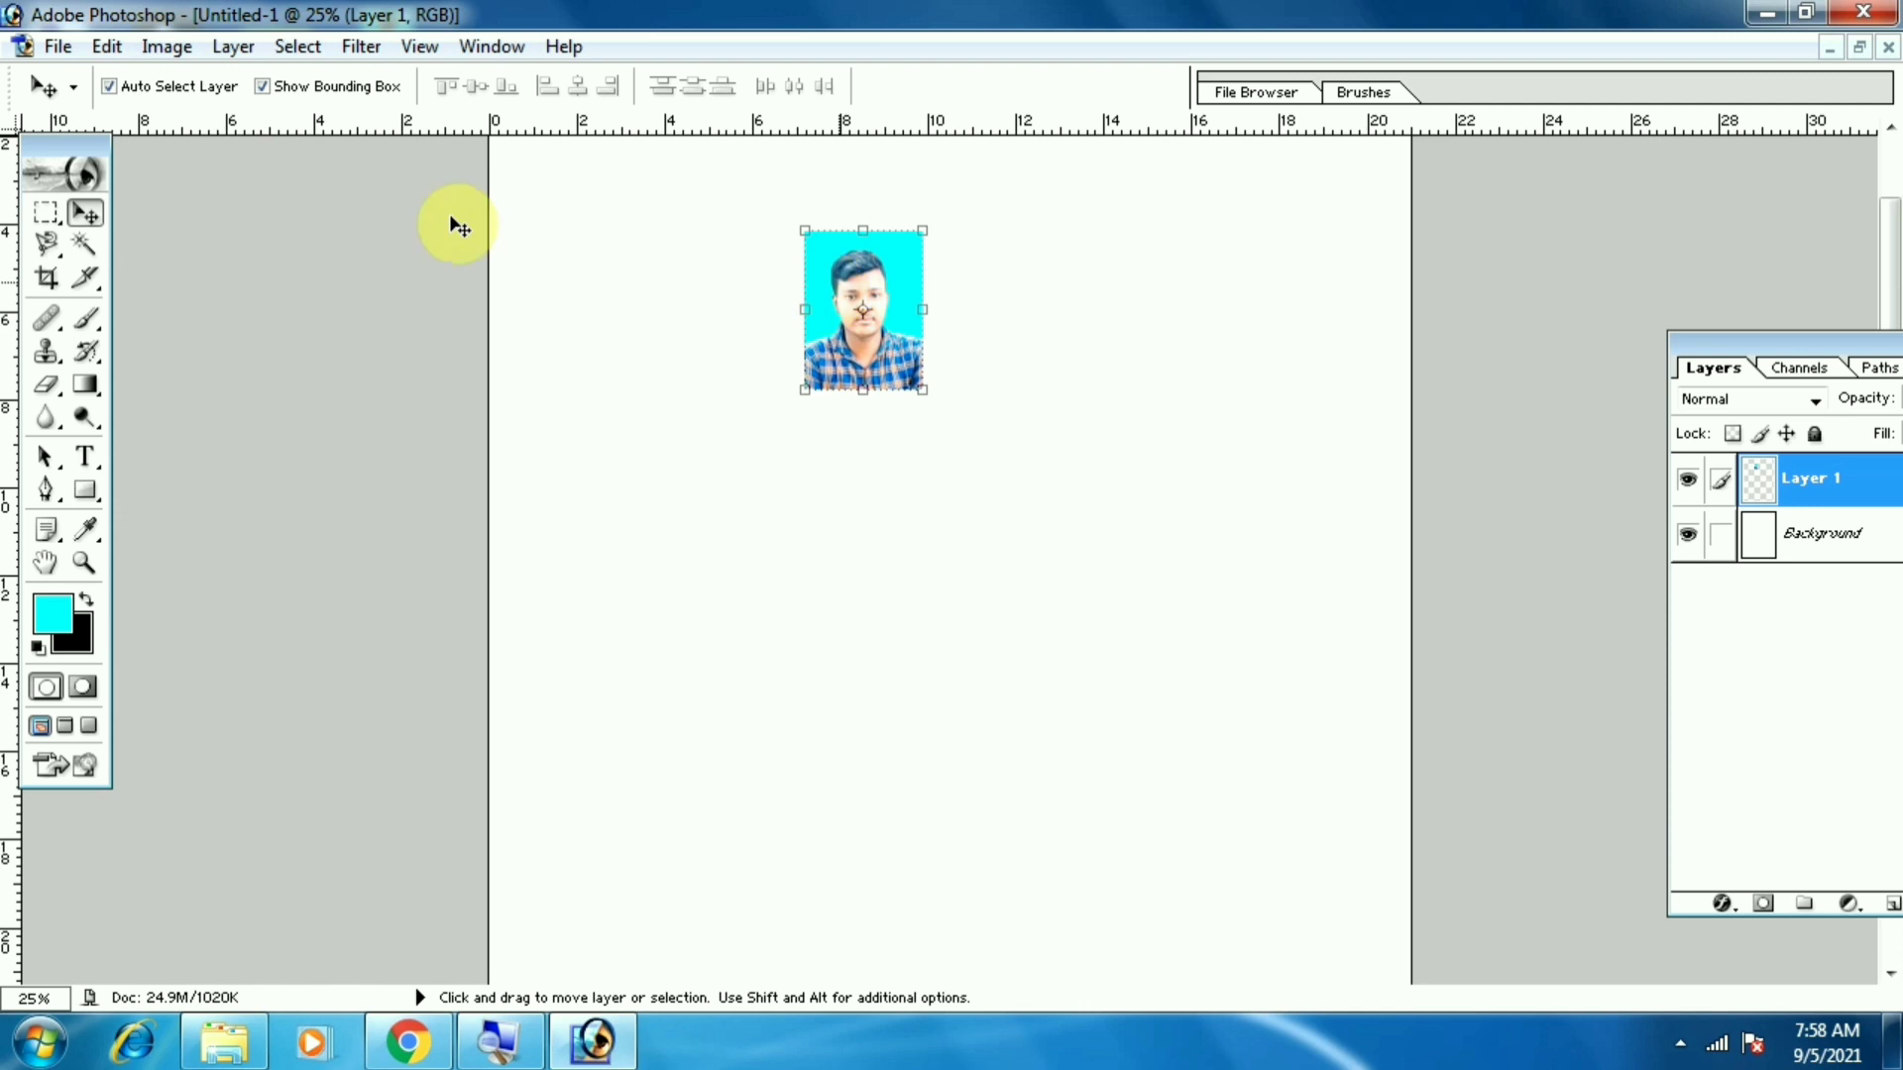
- Add a black outside stroke around the photo on the sheet
{"action": "left_click", "coordinate": [106, 47]}
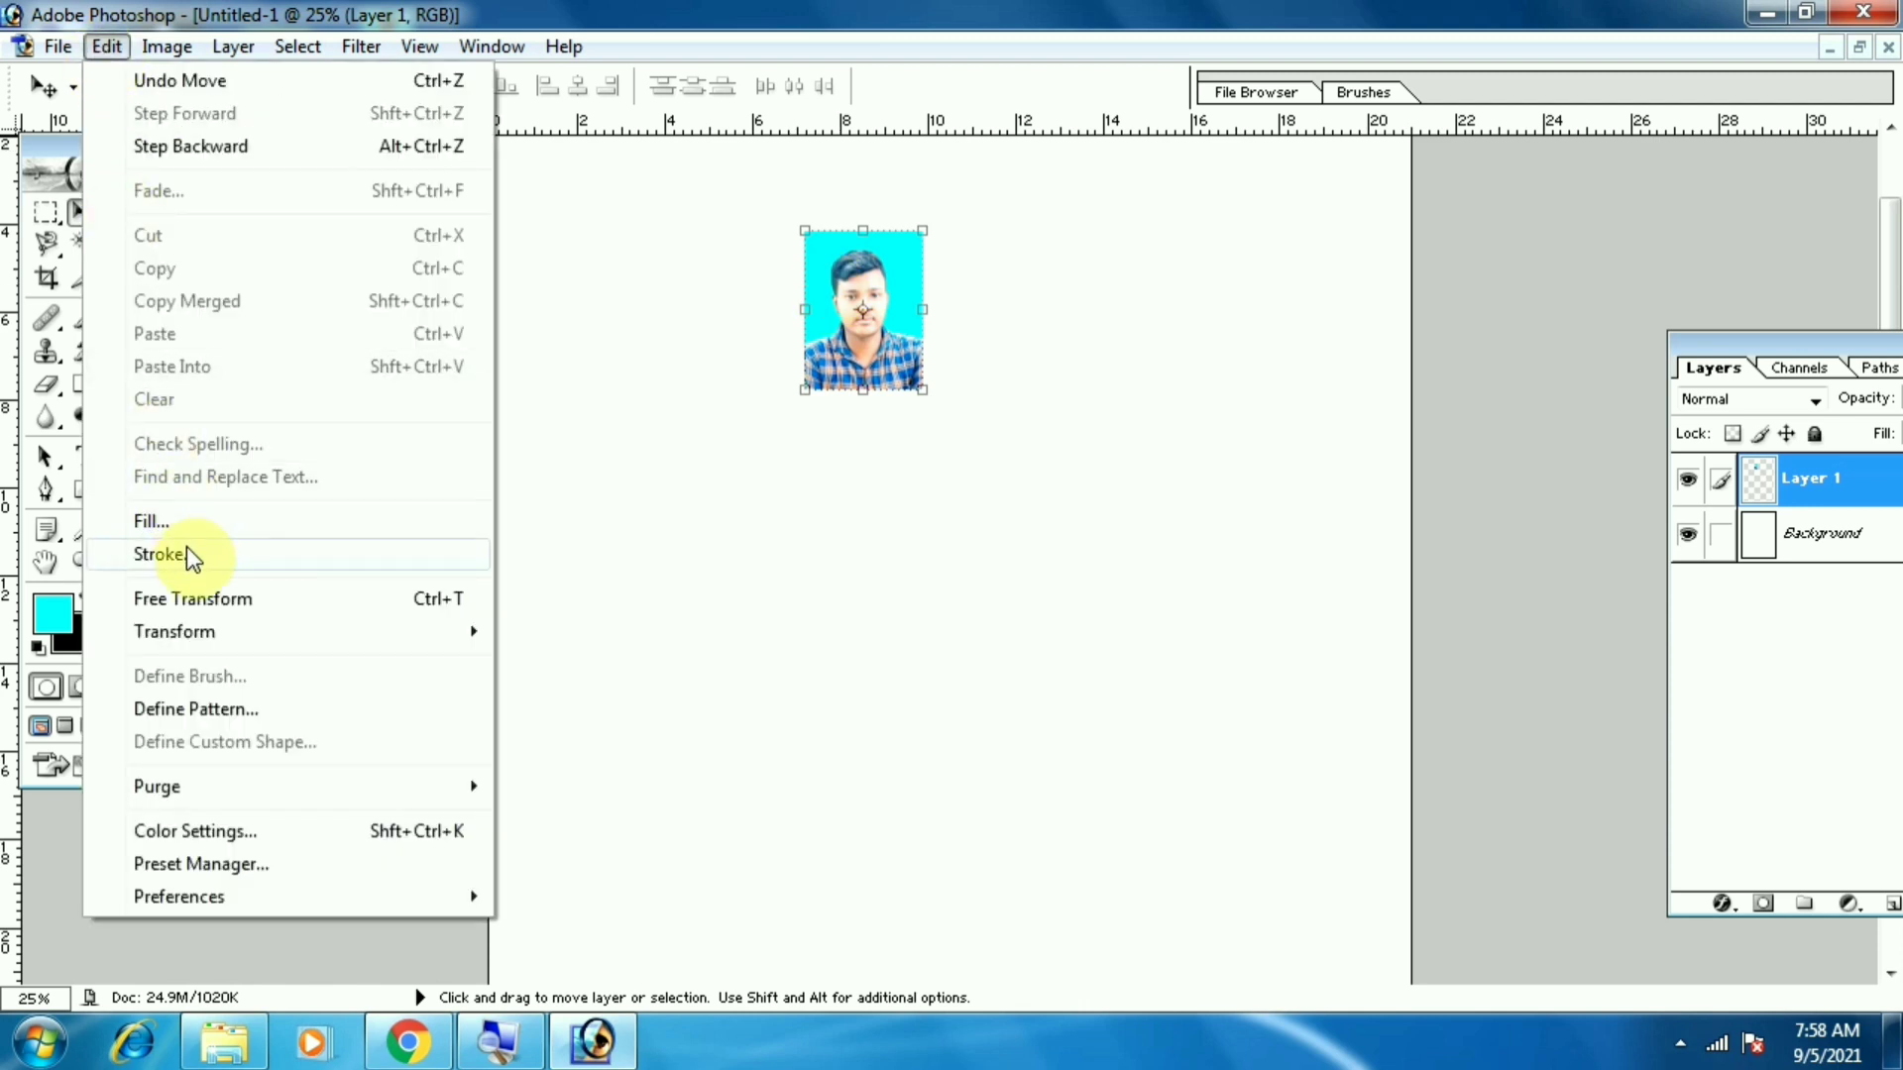
{"action": "left_click", "coordinate": [158, 555]}
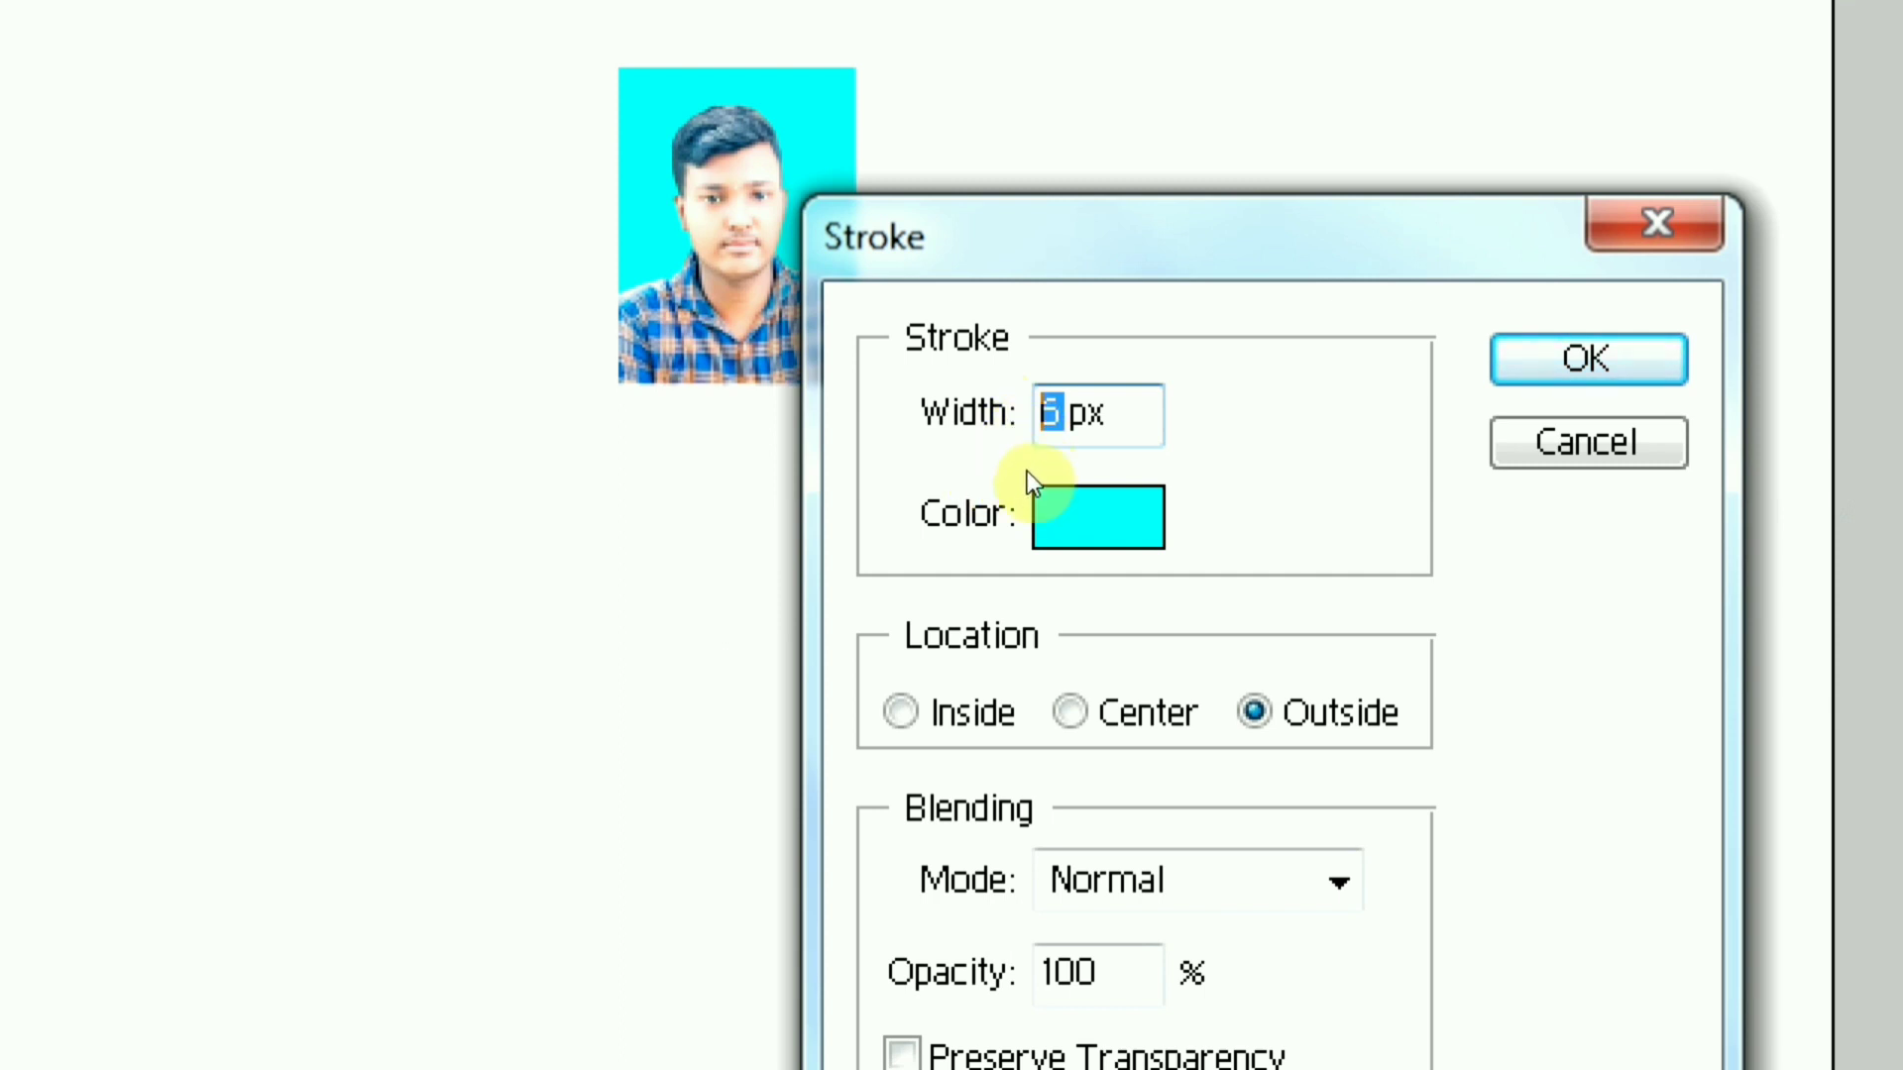
{"action": "left_click", "coordinate": [1061, 492]}
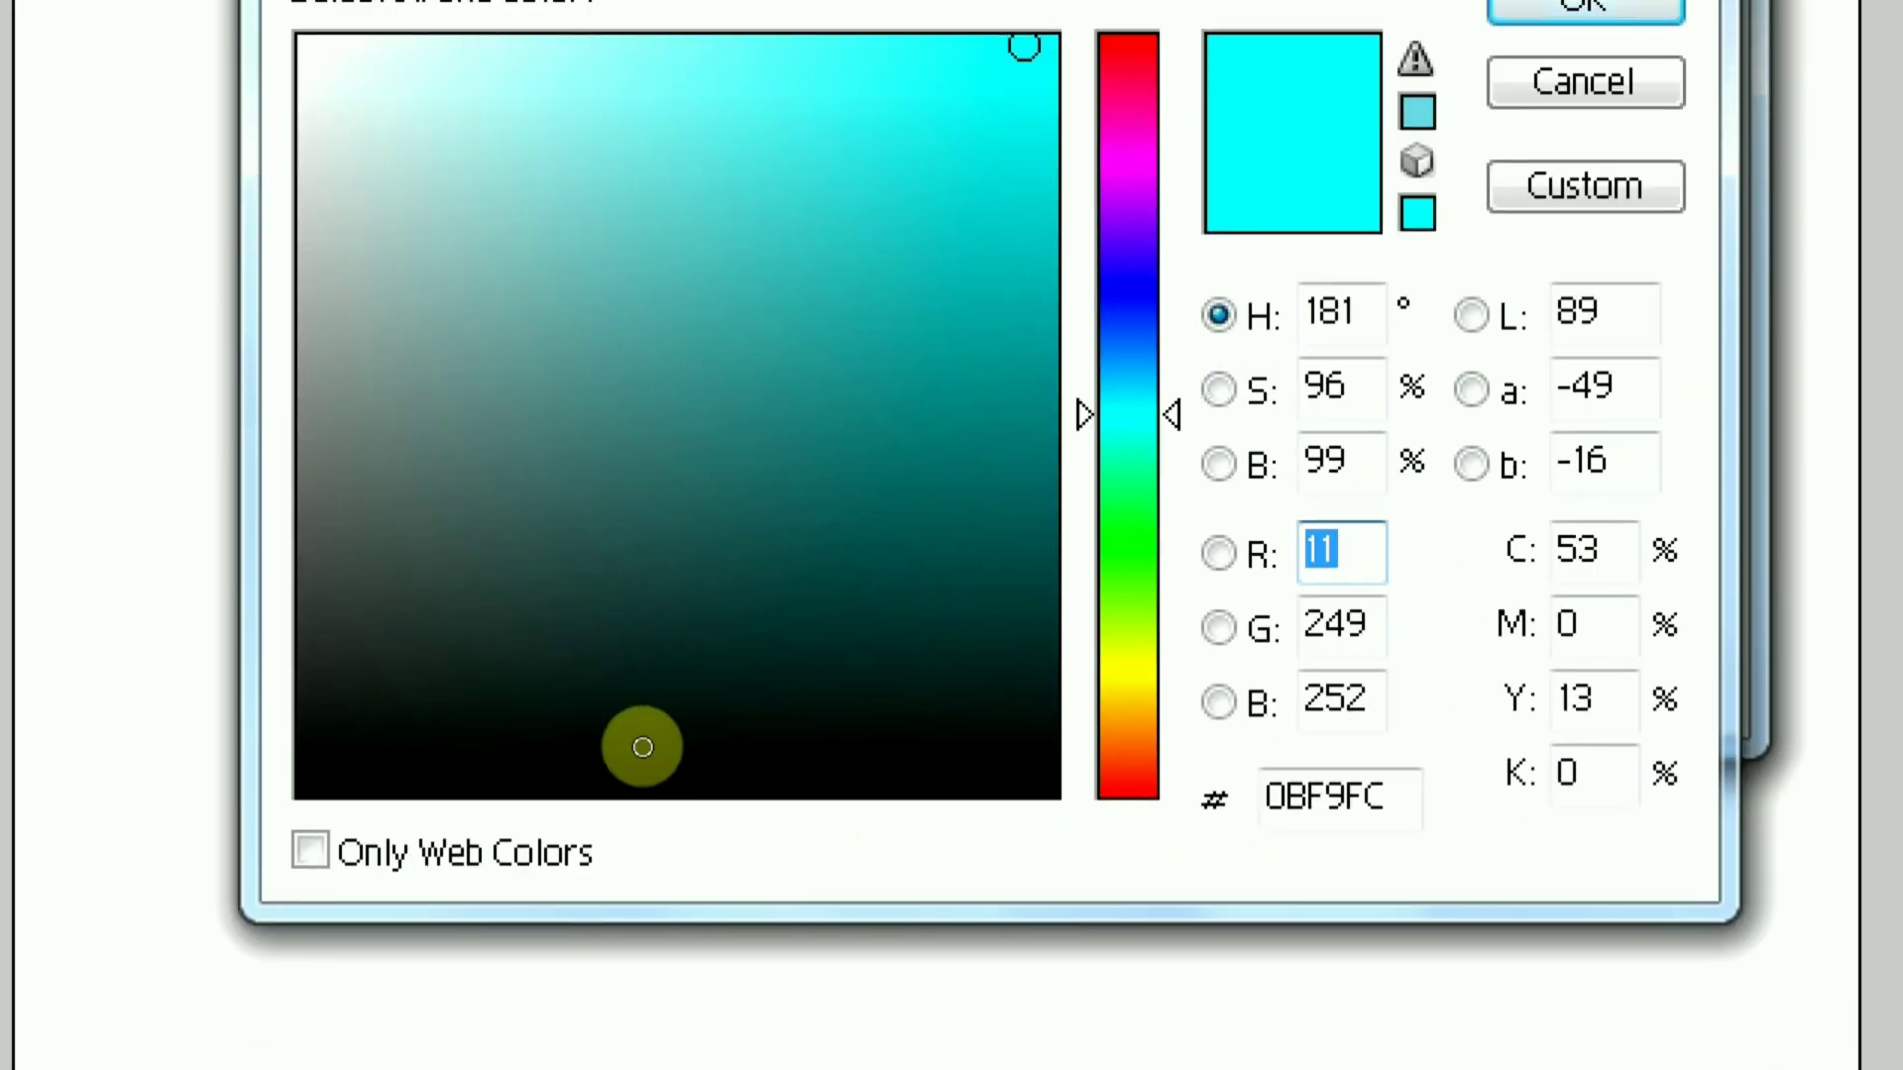
{"action": "left_click", "coordinate": [646, 778]}
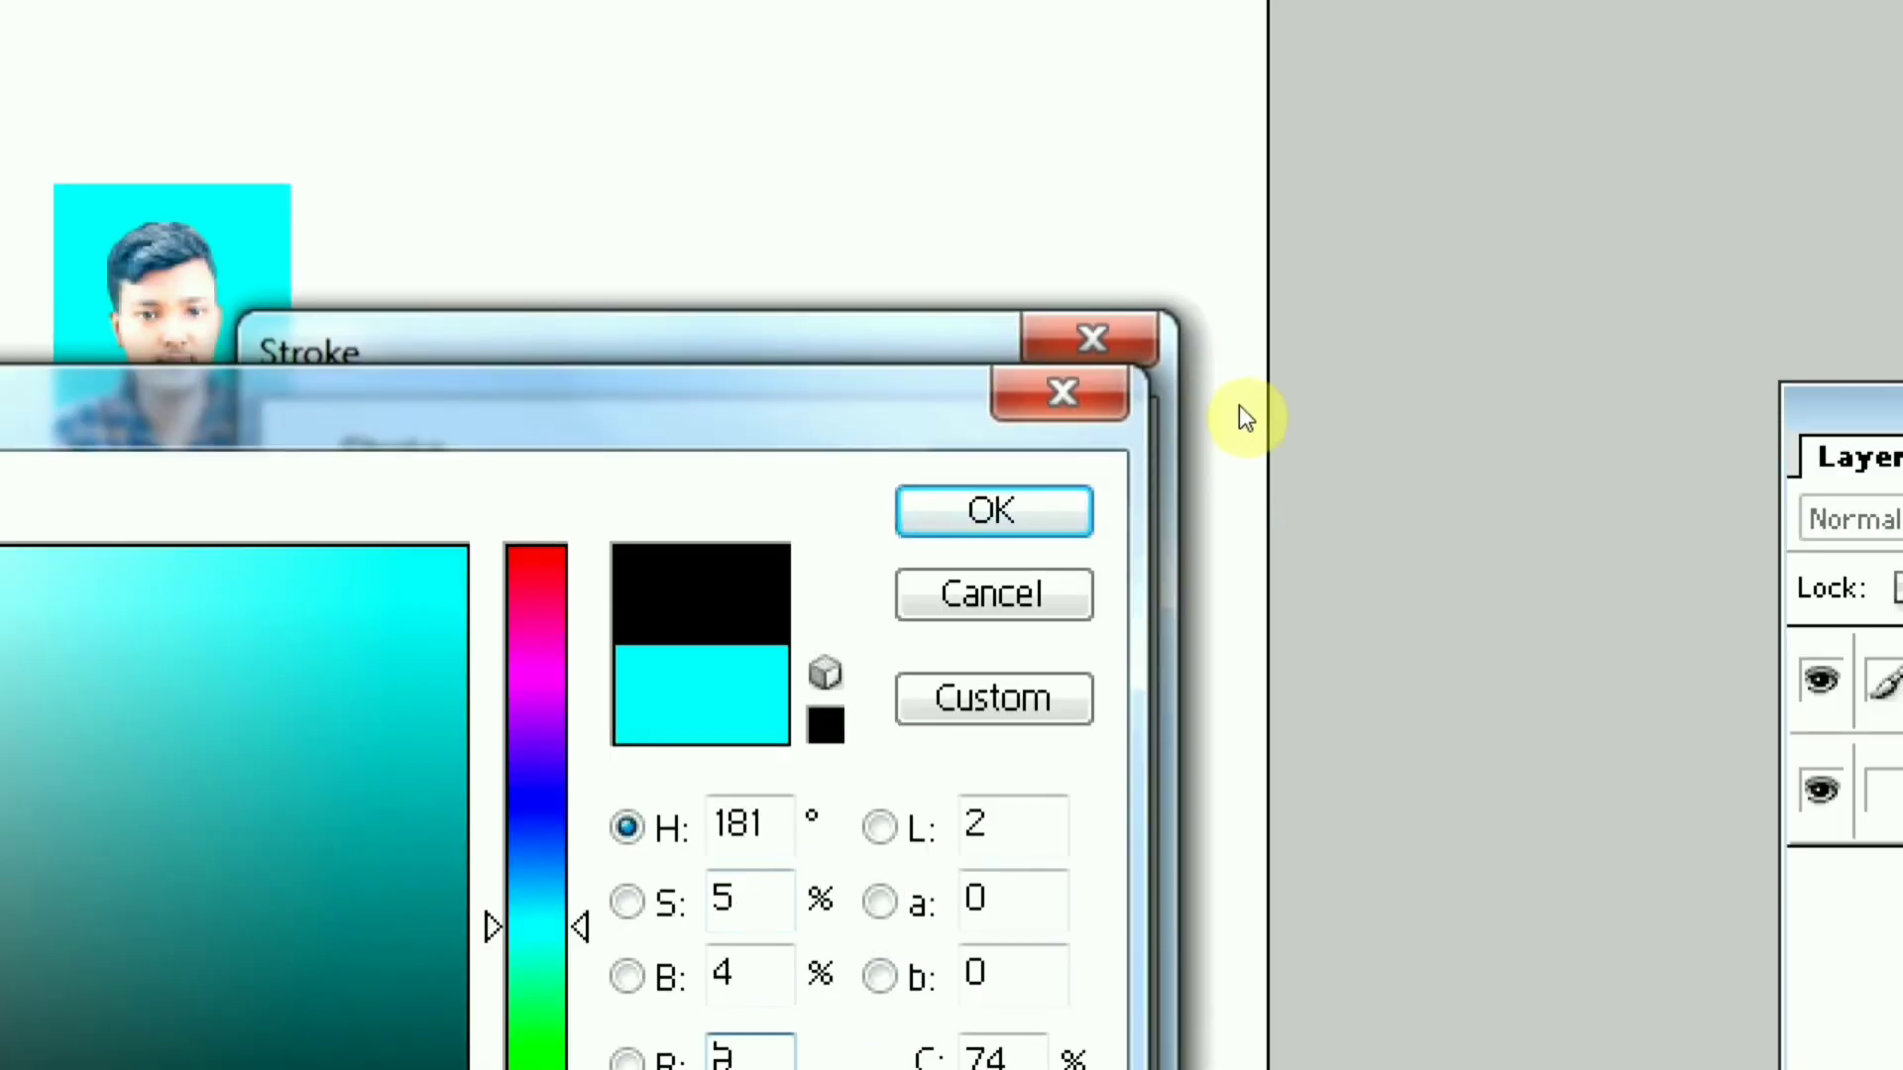
{"action": "key", "text": "Return"}
{"action": "key", "text": "Return"}
- Move the bordered photo to the sheet's upper-left corner and duplicate it three times in an evenly spaced row
{"action": "key", "text": "ctrl+t"}
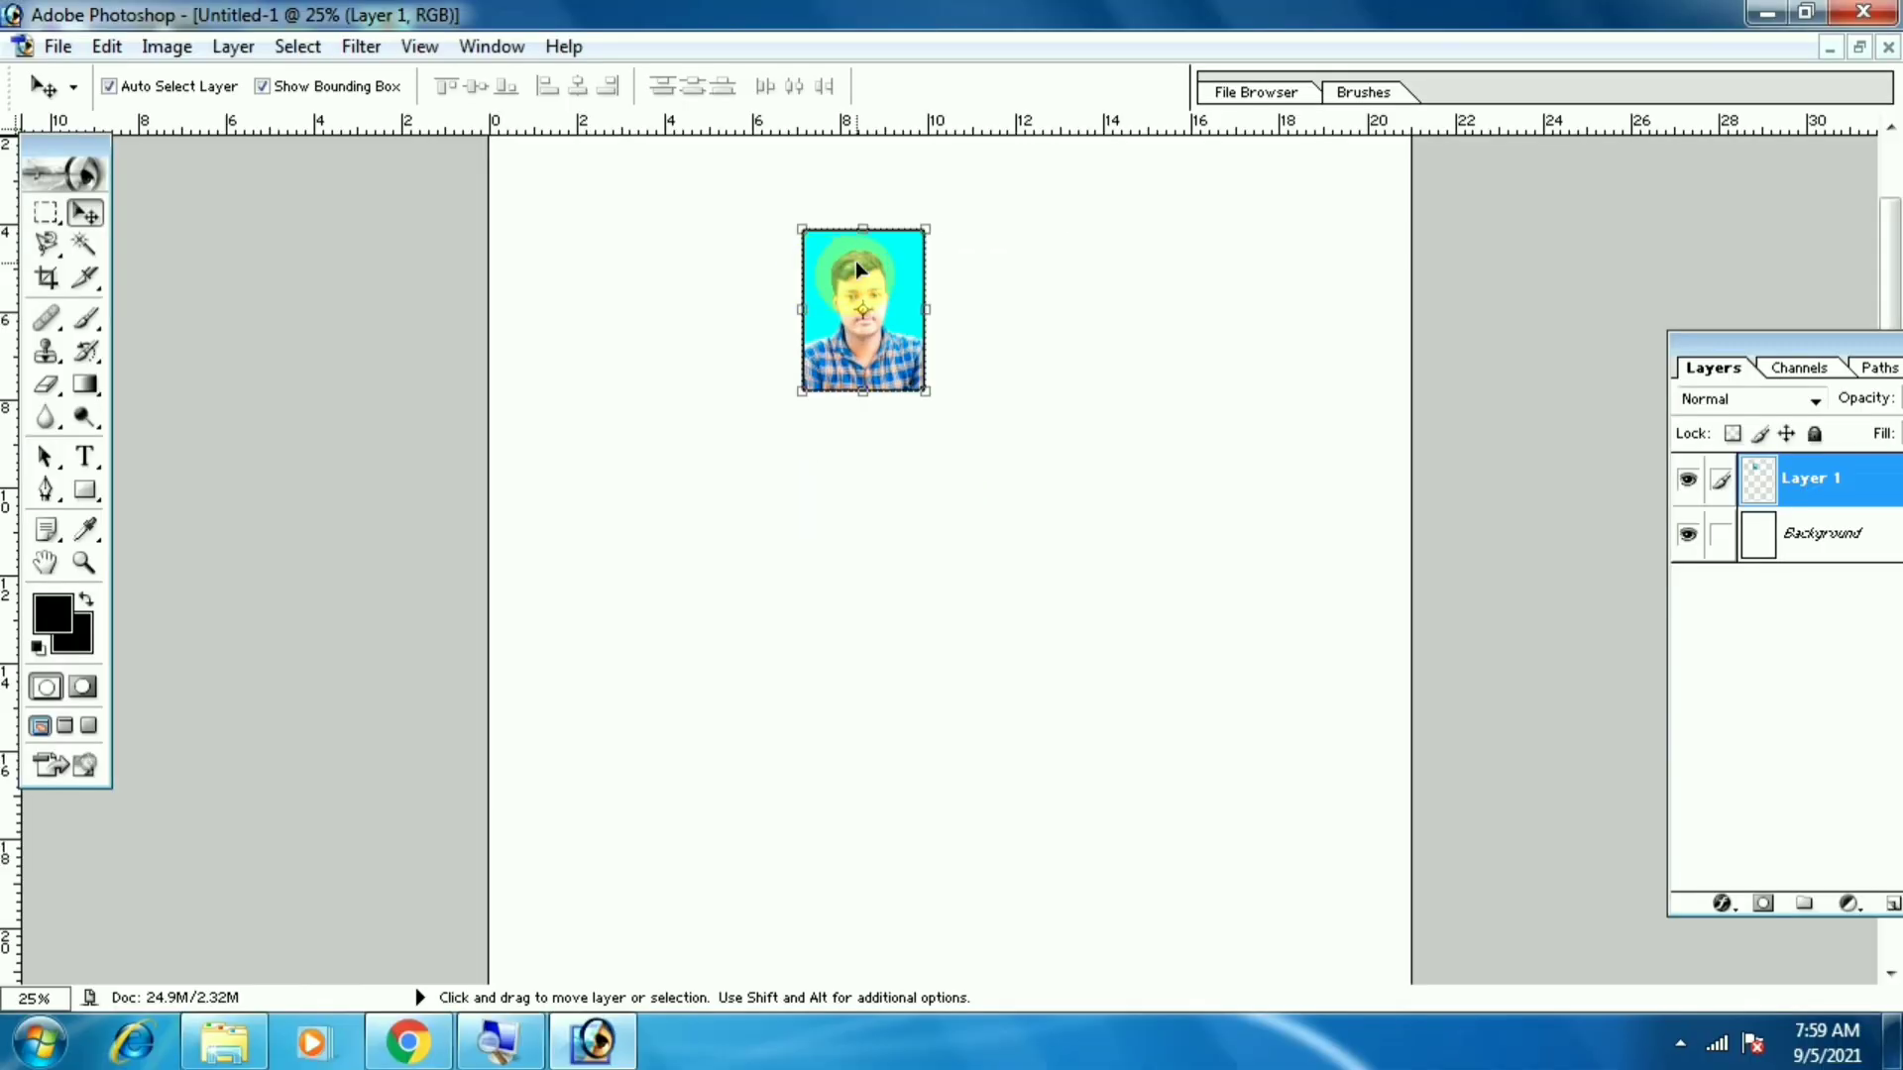
{"action": "left_click_drag", "start_coordinate": [858, 269], "coordinate": [571, 204]}
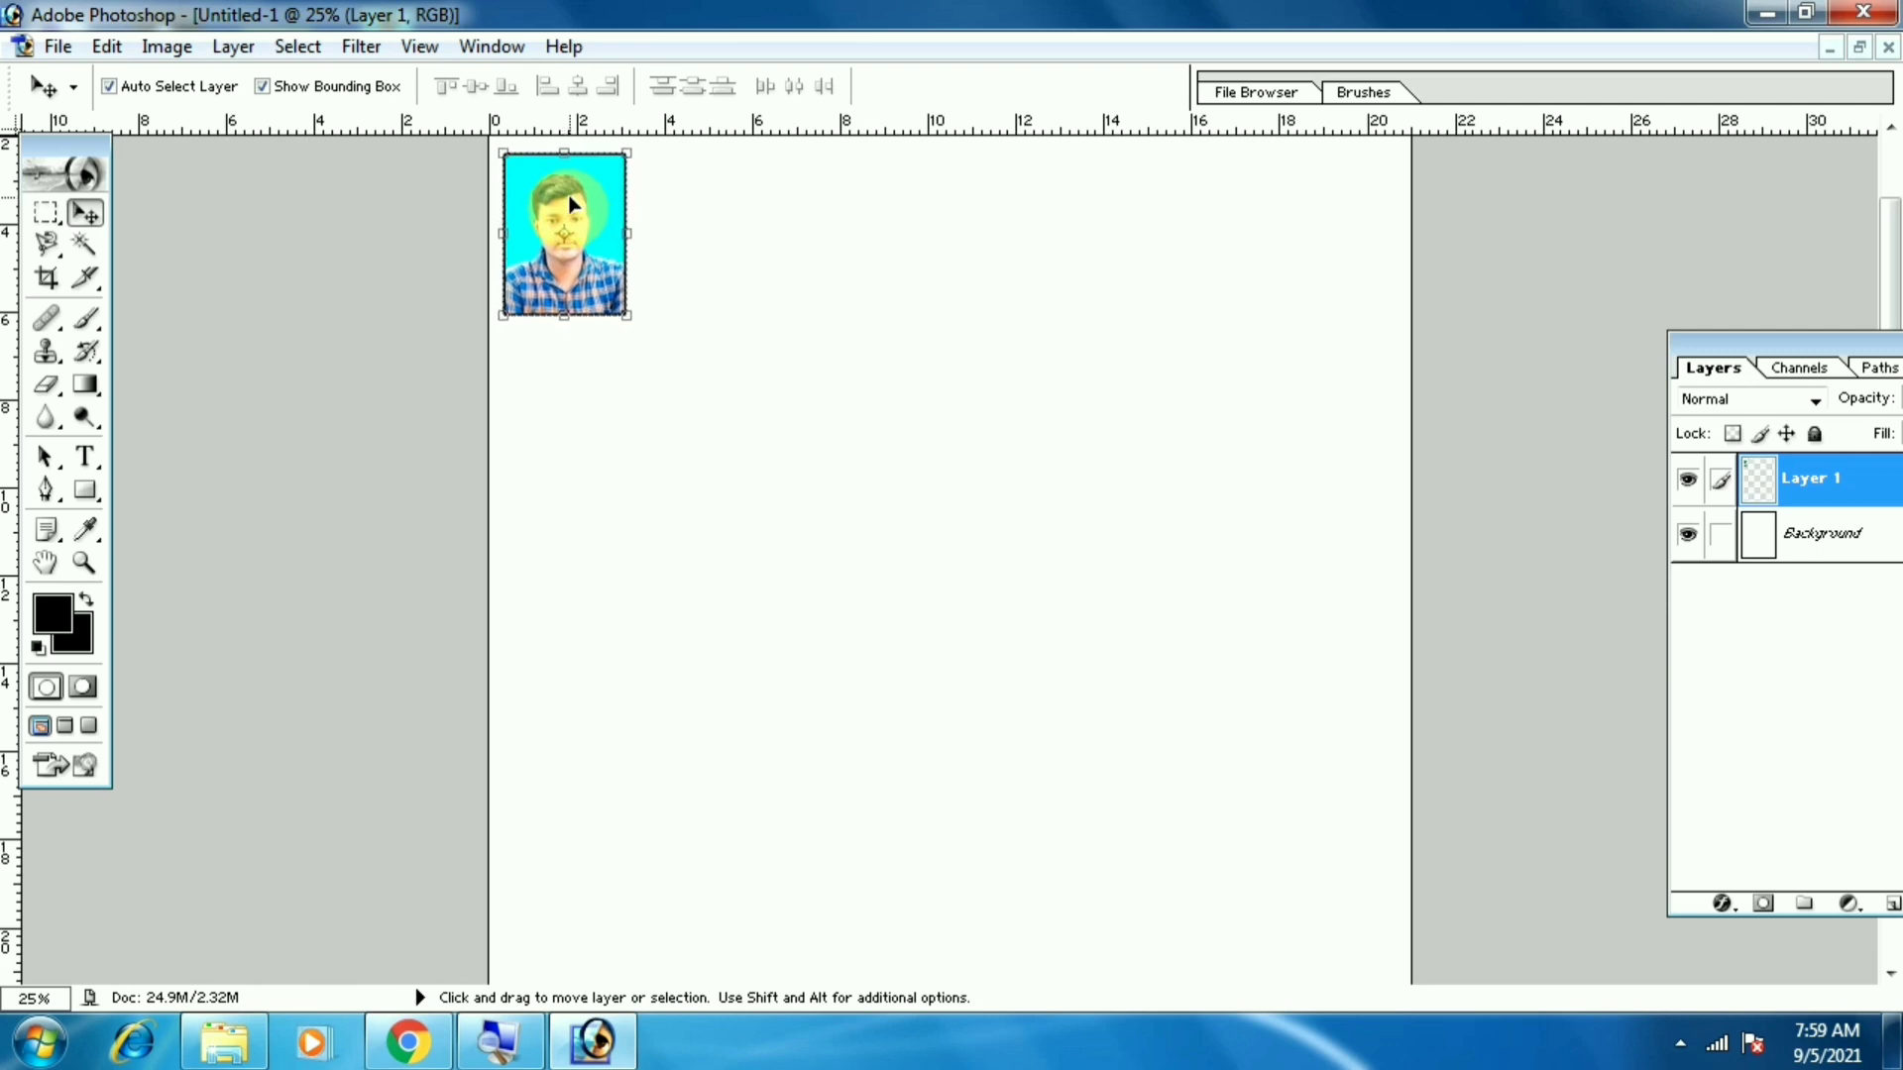
{"action": "key", "text": "alt"}
{"action": "key", "text": "shift"}
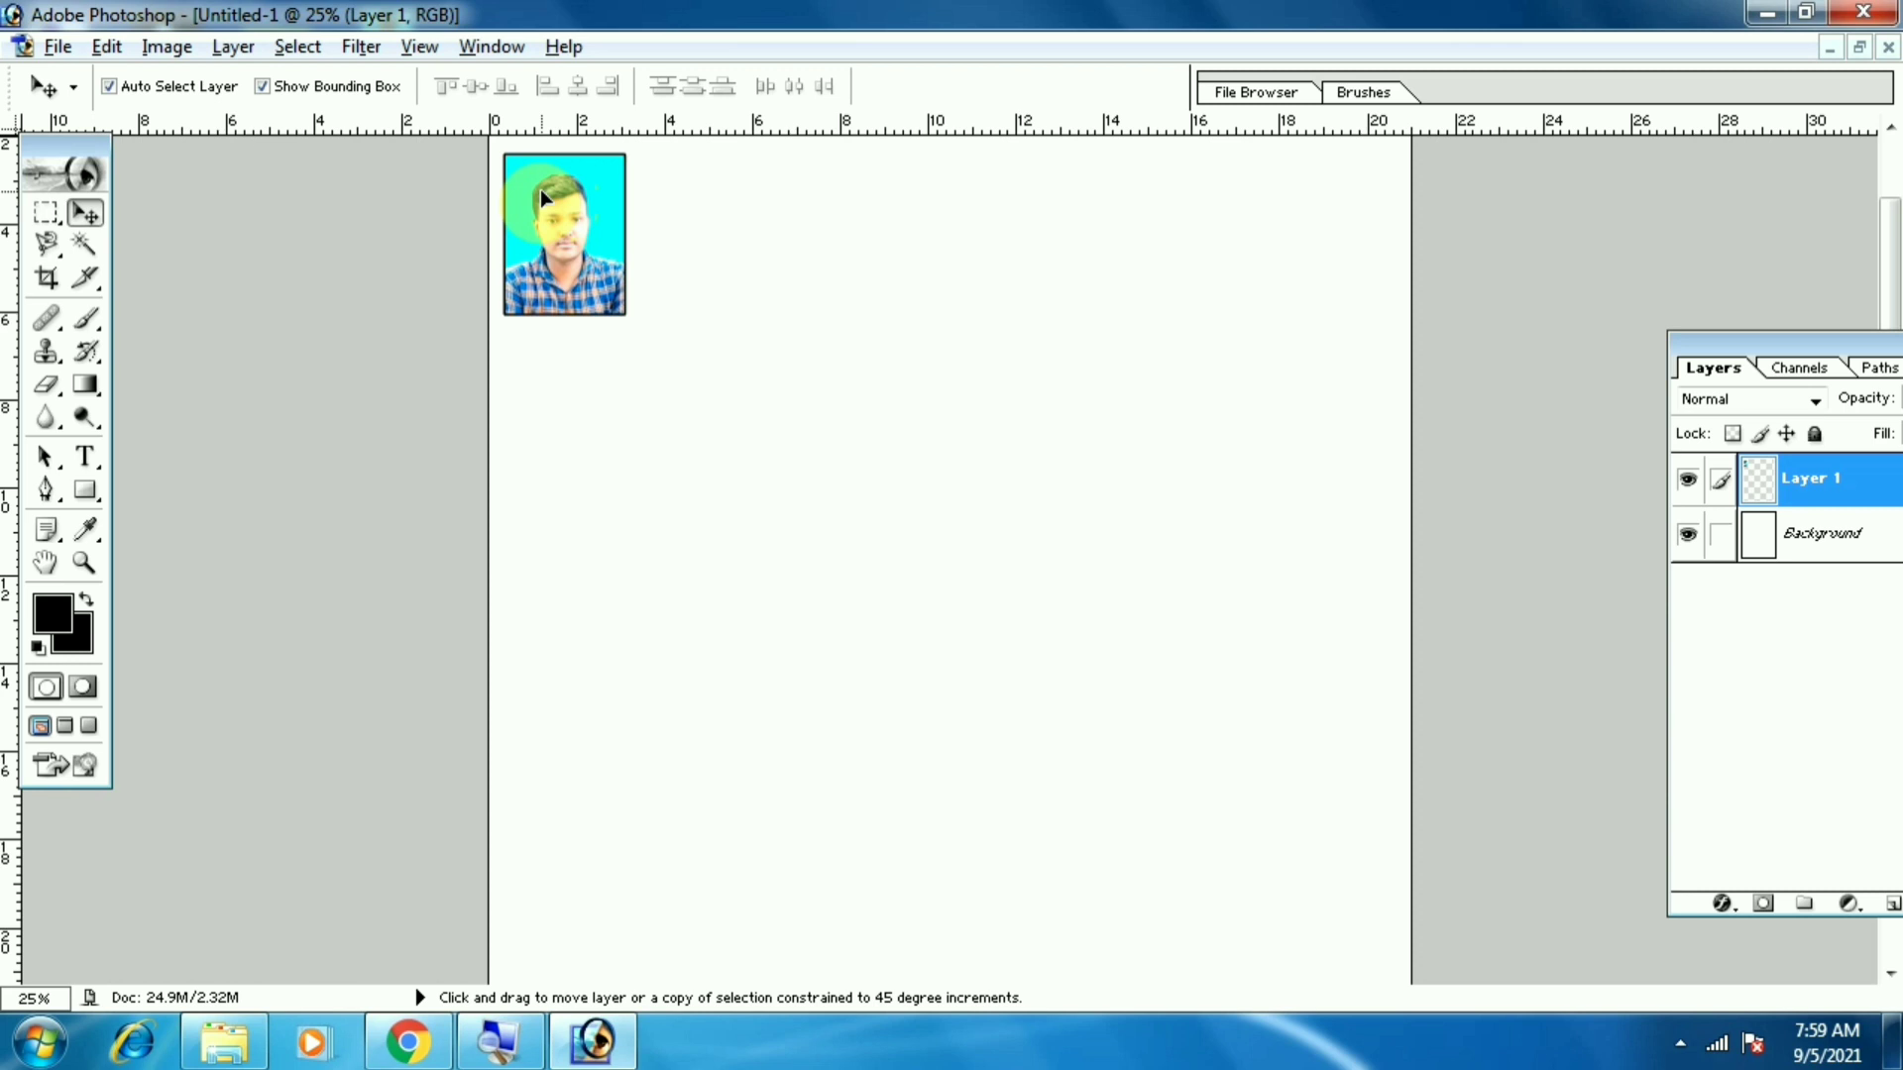
{"action": "left_click_drag", "start_coordinate": [541, 197], "coordinate": [949, 216]}
{"action": "left_click", "coordinate": [958, 406]}
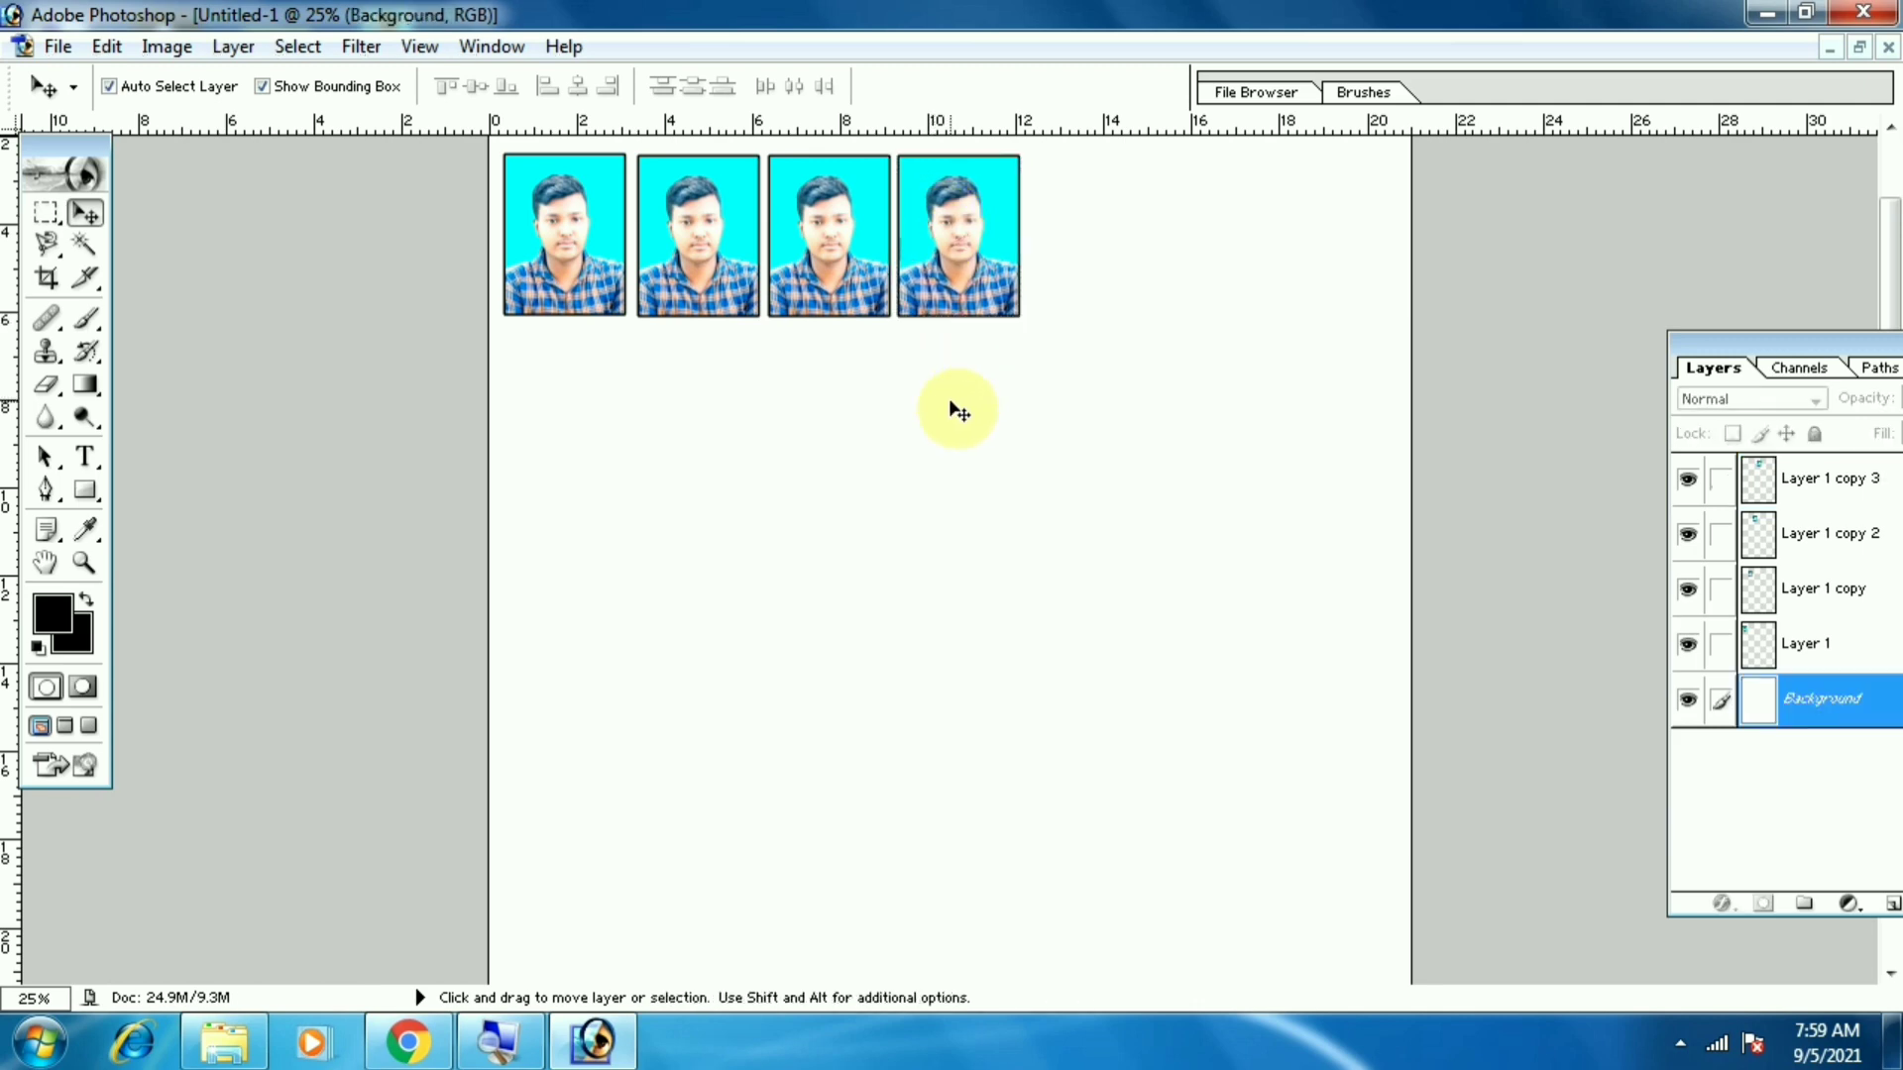
- Open the print preview for the photo sheet and scale the image to fit the media
{"action": "key", "text": "ctrl+plus"}
{"action": "key", "text": "ctrl+plus"}
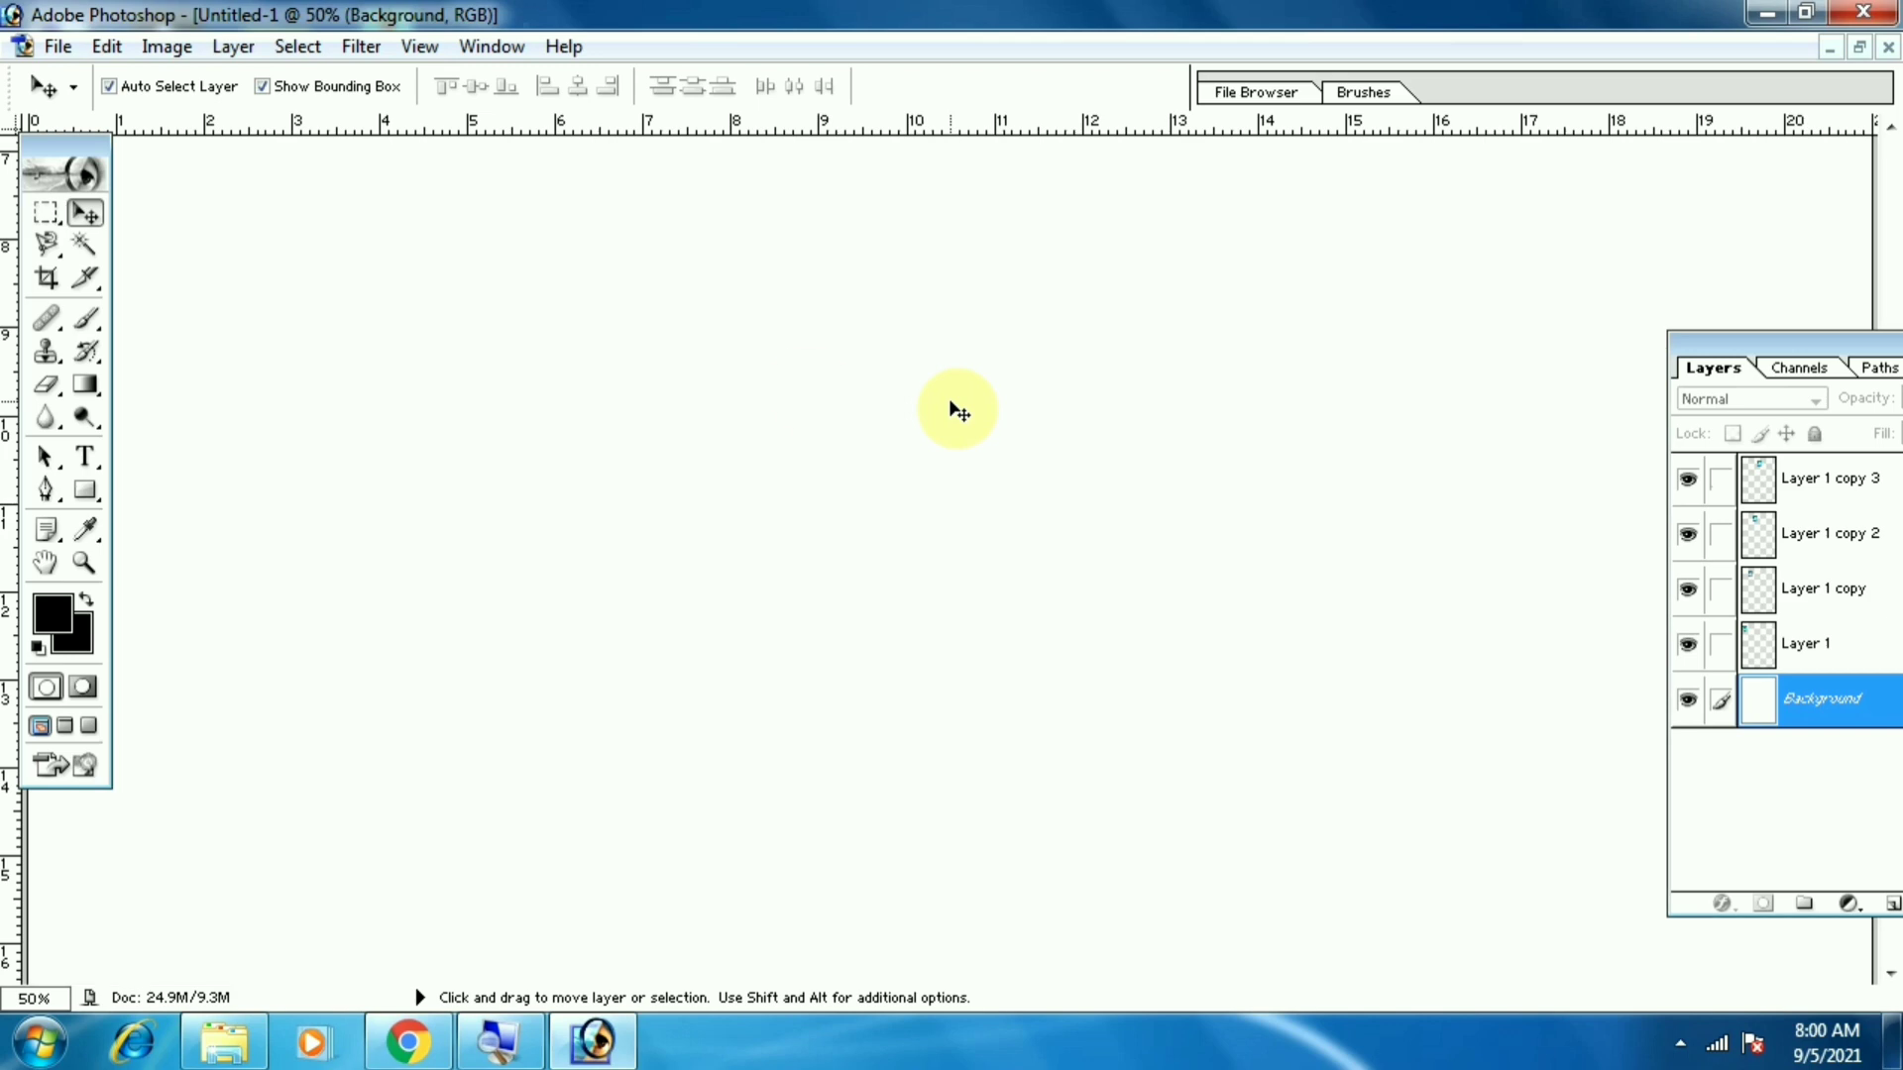
{"action": "scroll", "coordinate": [778, 390], "scroll_direction": "up", "scroll_amount": 6}
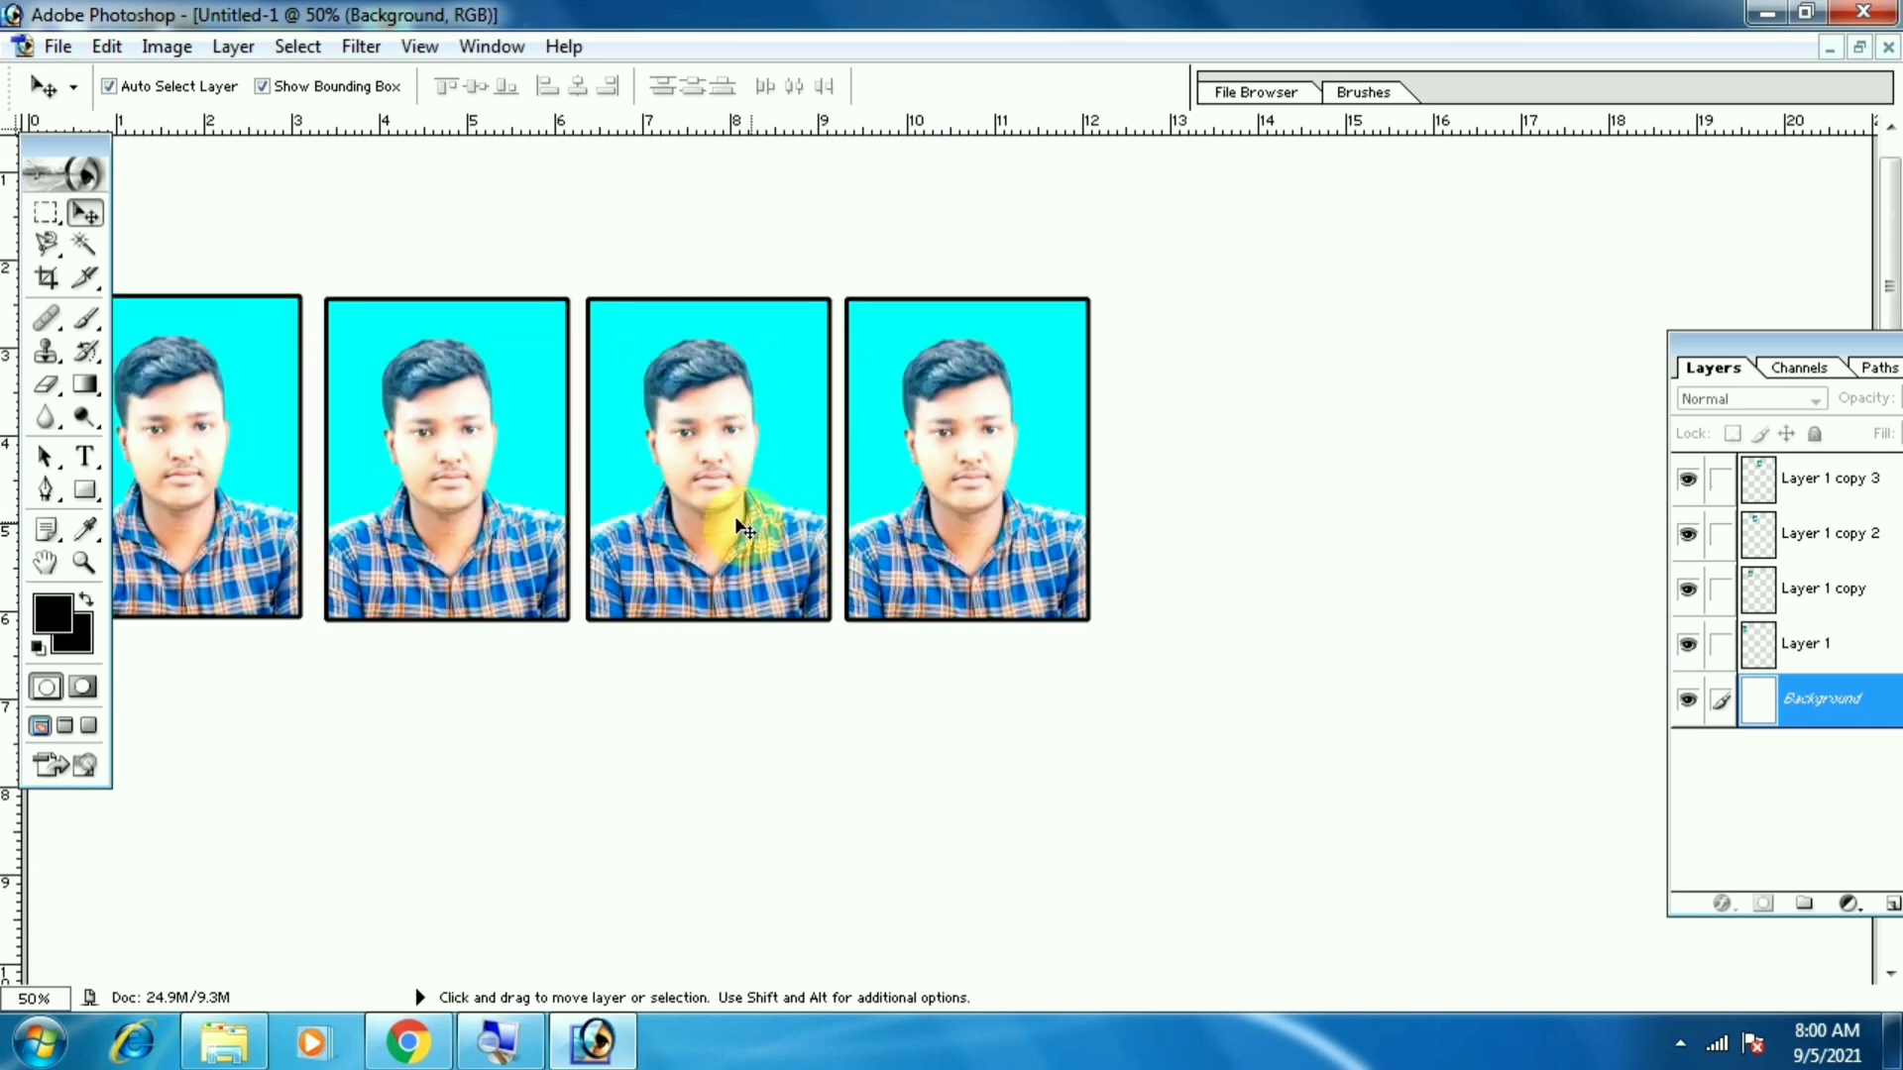
{"action": "left_click", "coordinate": [56, 47]}
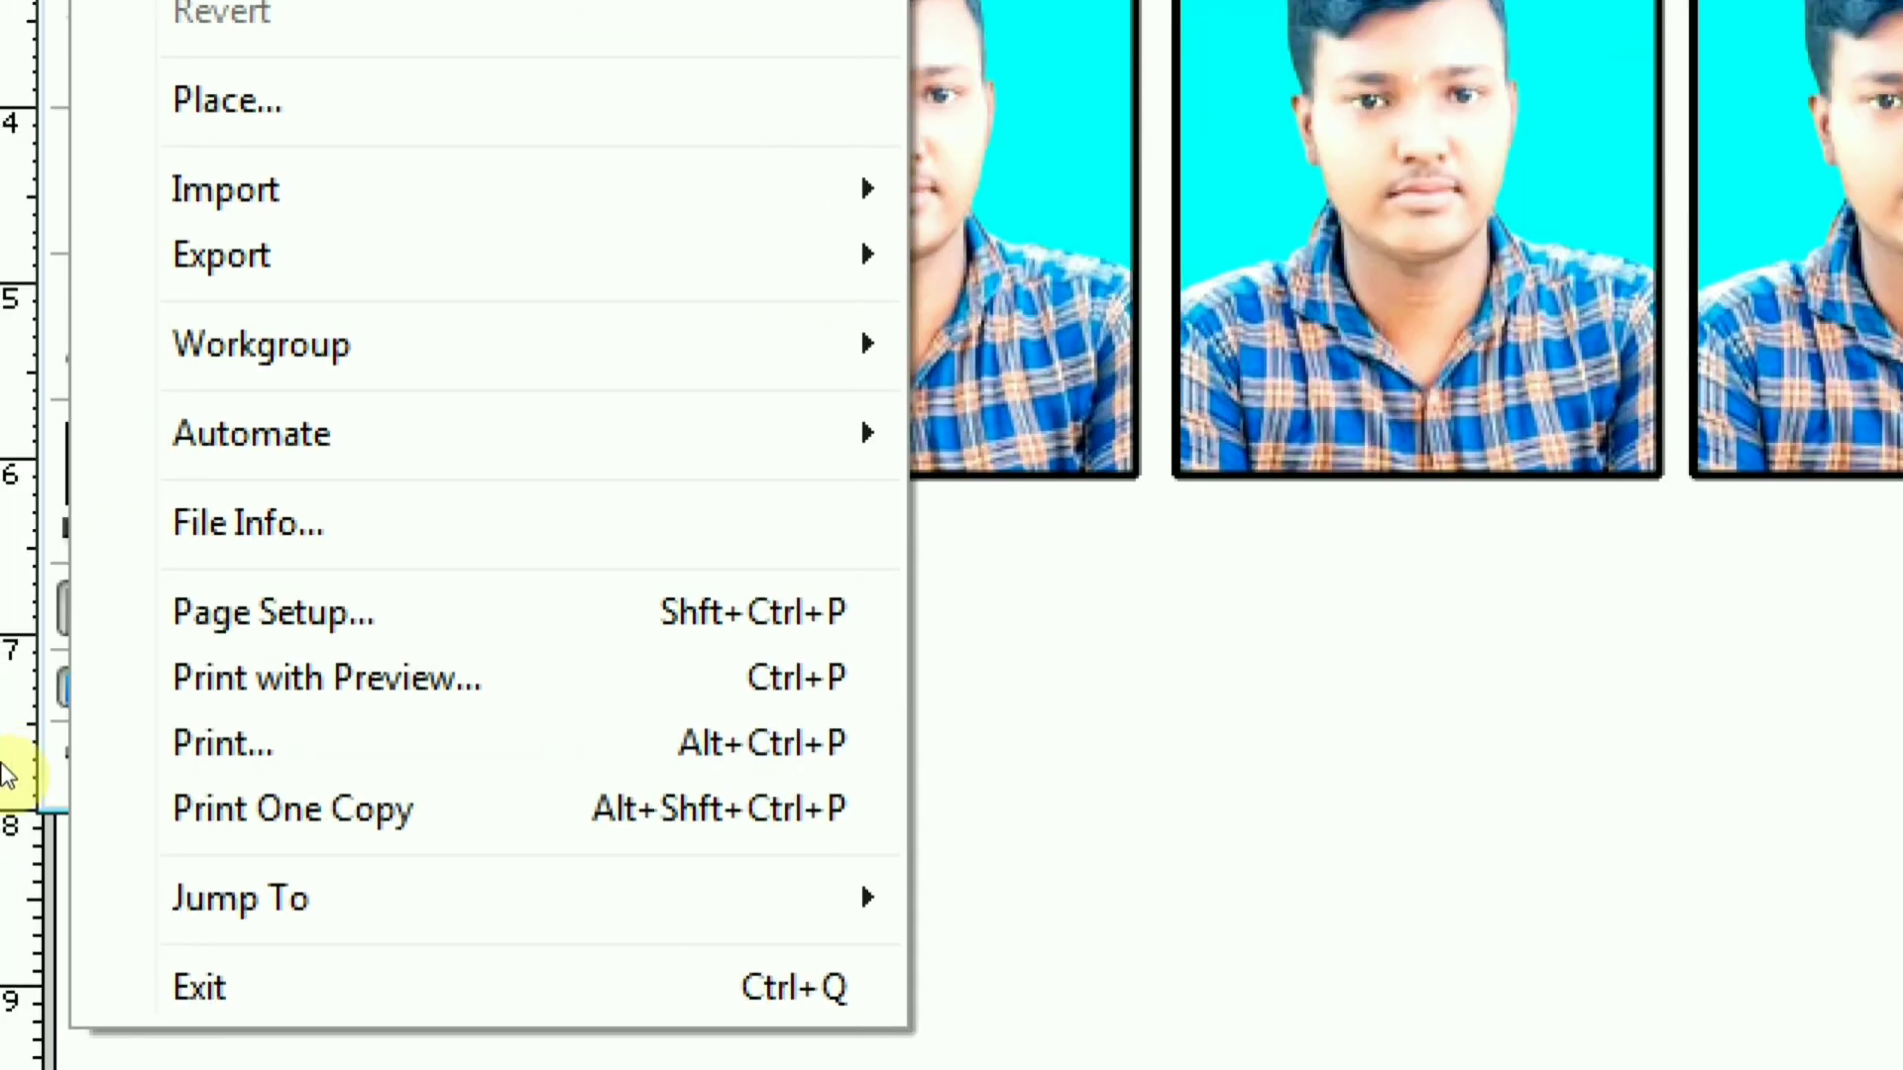
{"action": "left_click", "coordinate": [631, 773]}
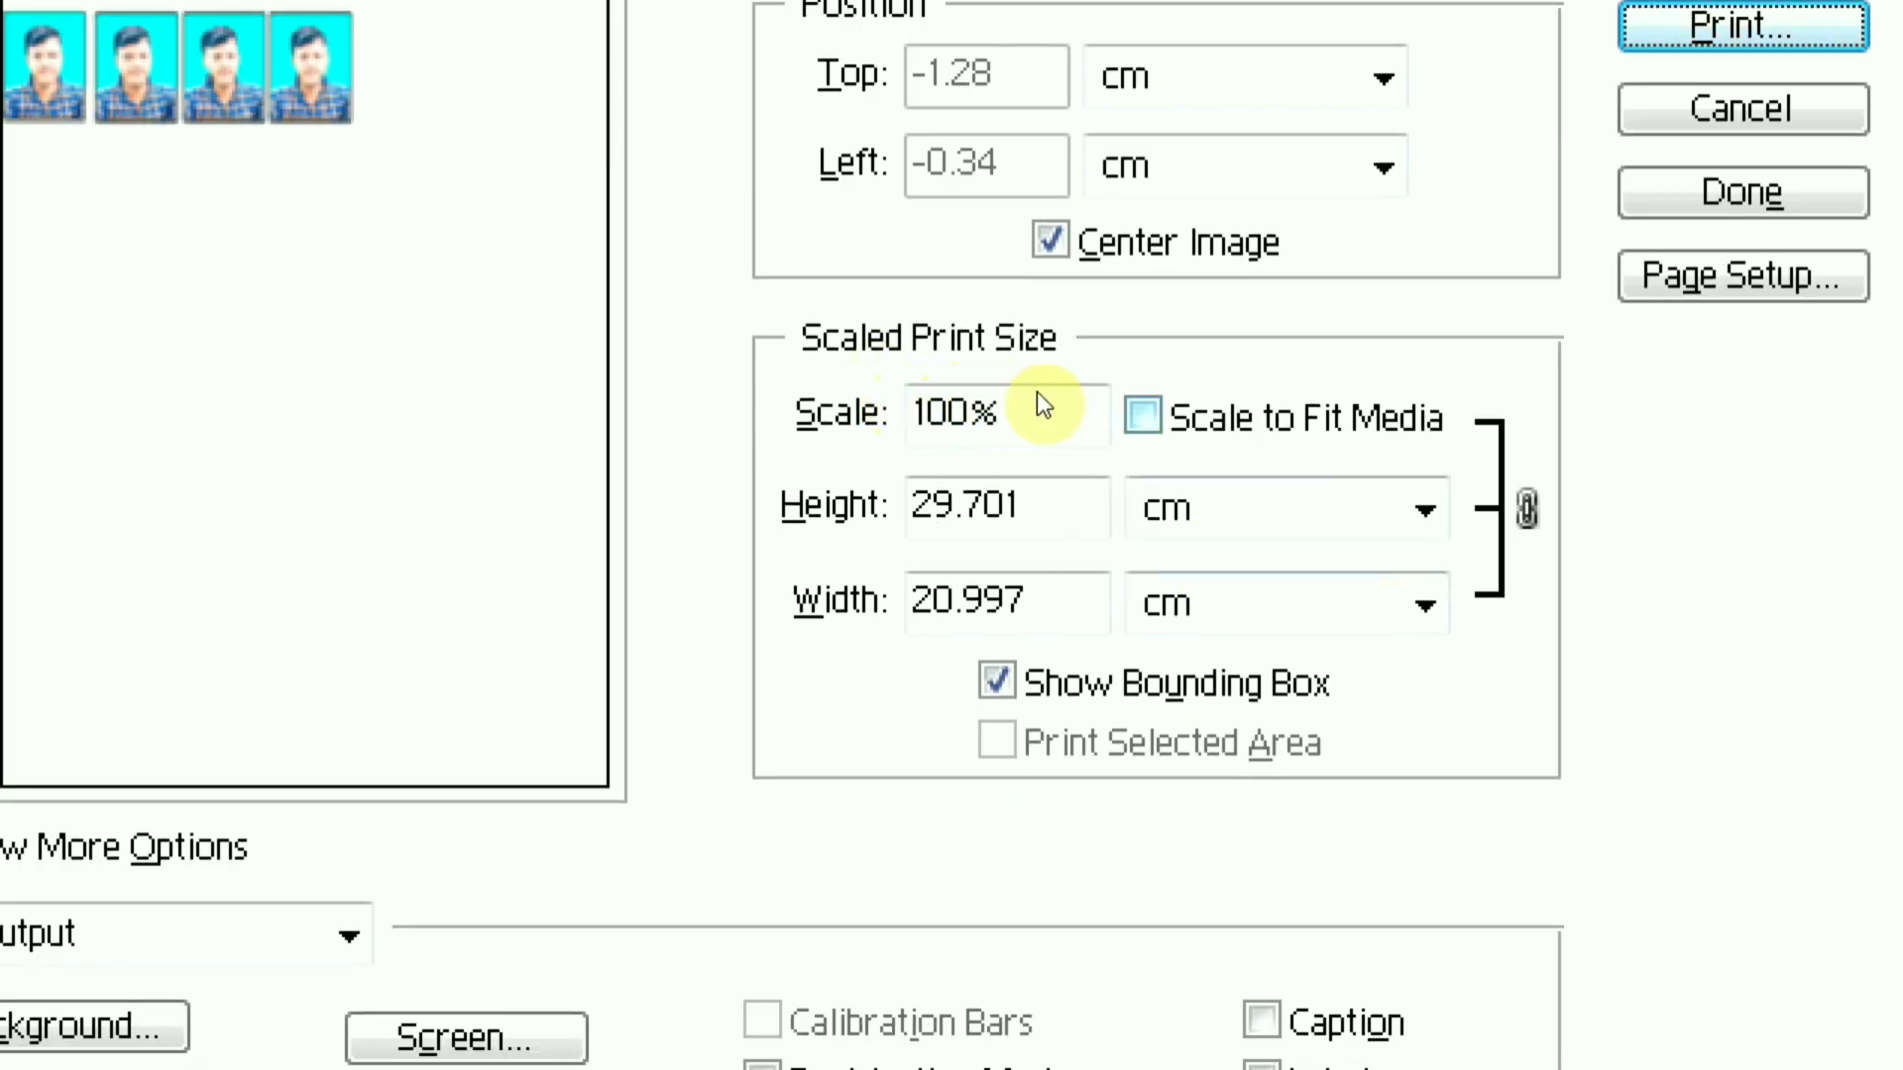
{"action": "left_click", "coordinate": [1143, 416]}
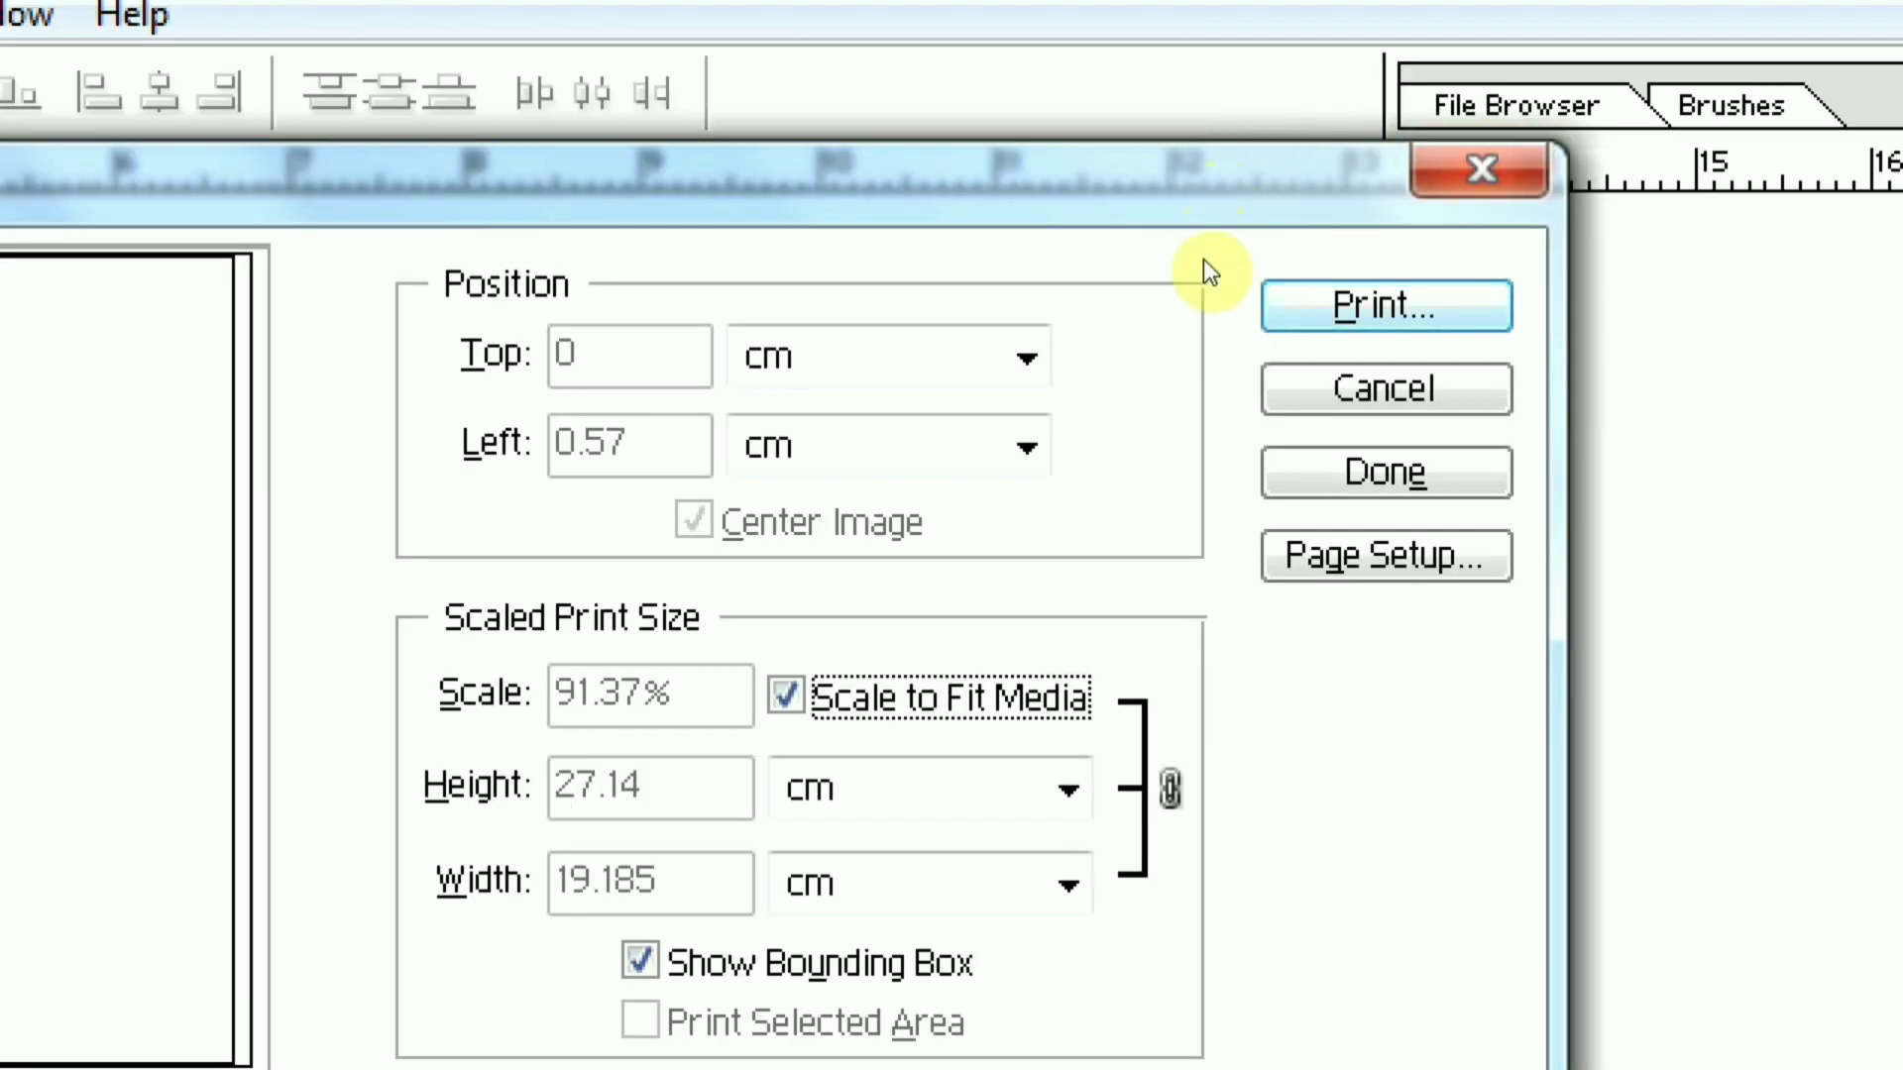
- Set the paper size to A4 in the page setup
{"action": "left_click", "coordinate": [1386, 556]}
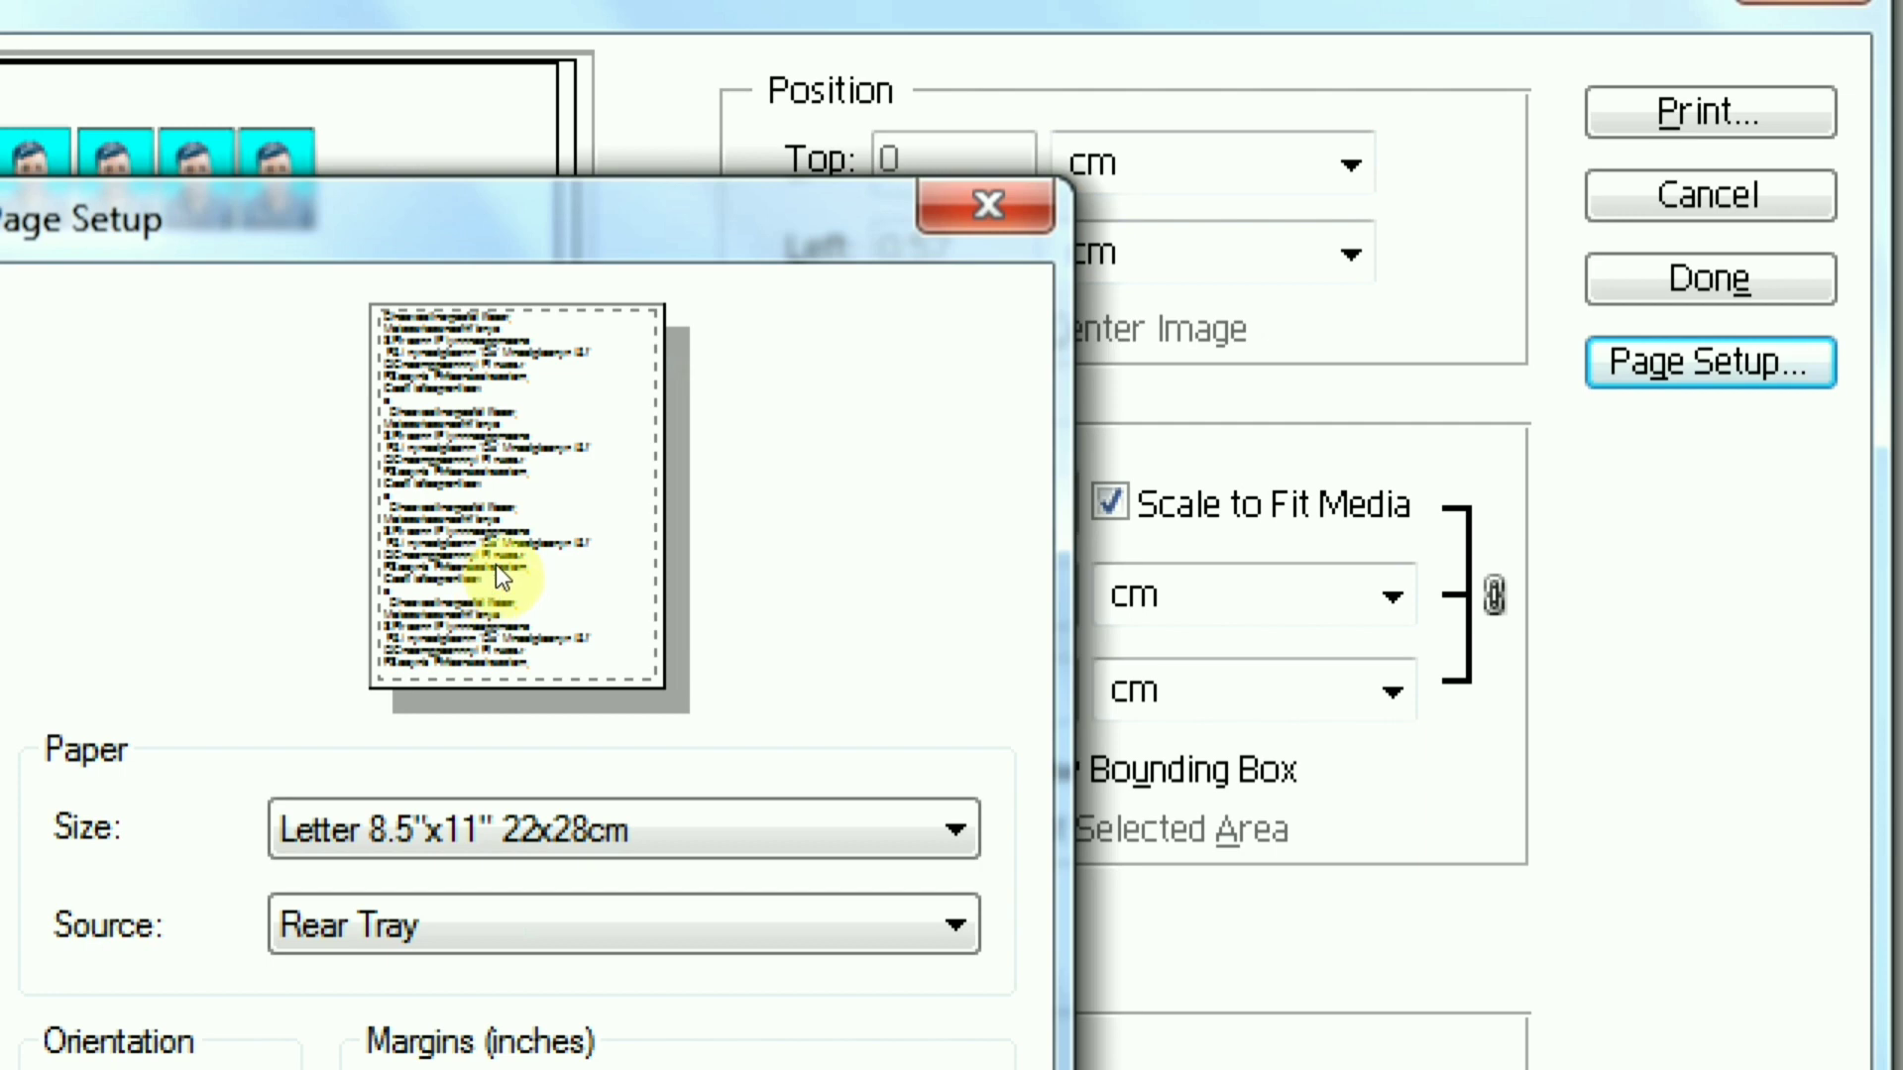
{"action": "left_click", "coordinate": [500, 828]}
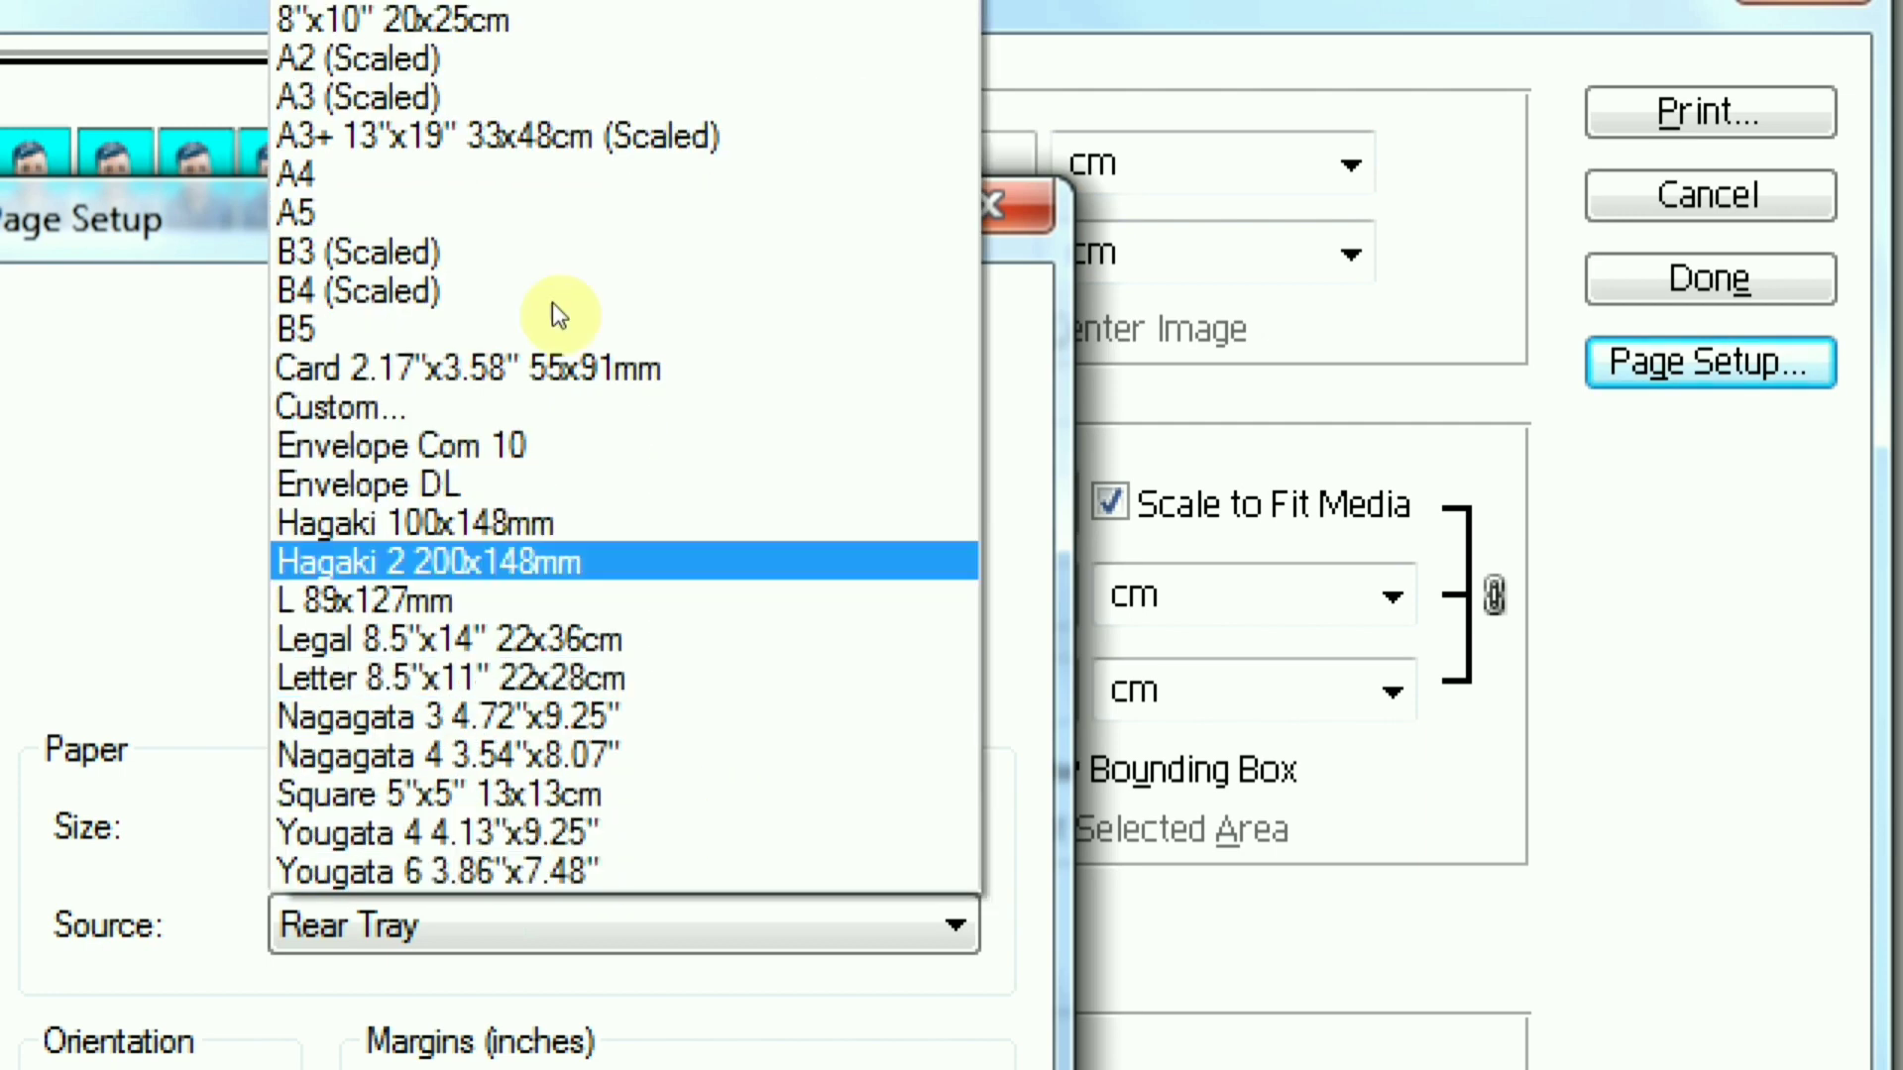
{"action": "left_click", "coordinate": [527, 174]}
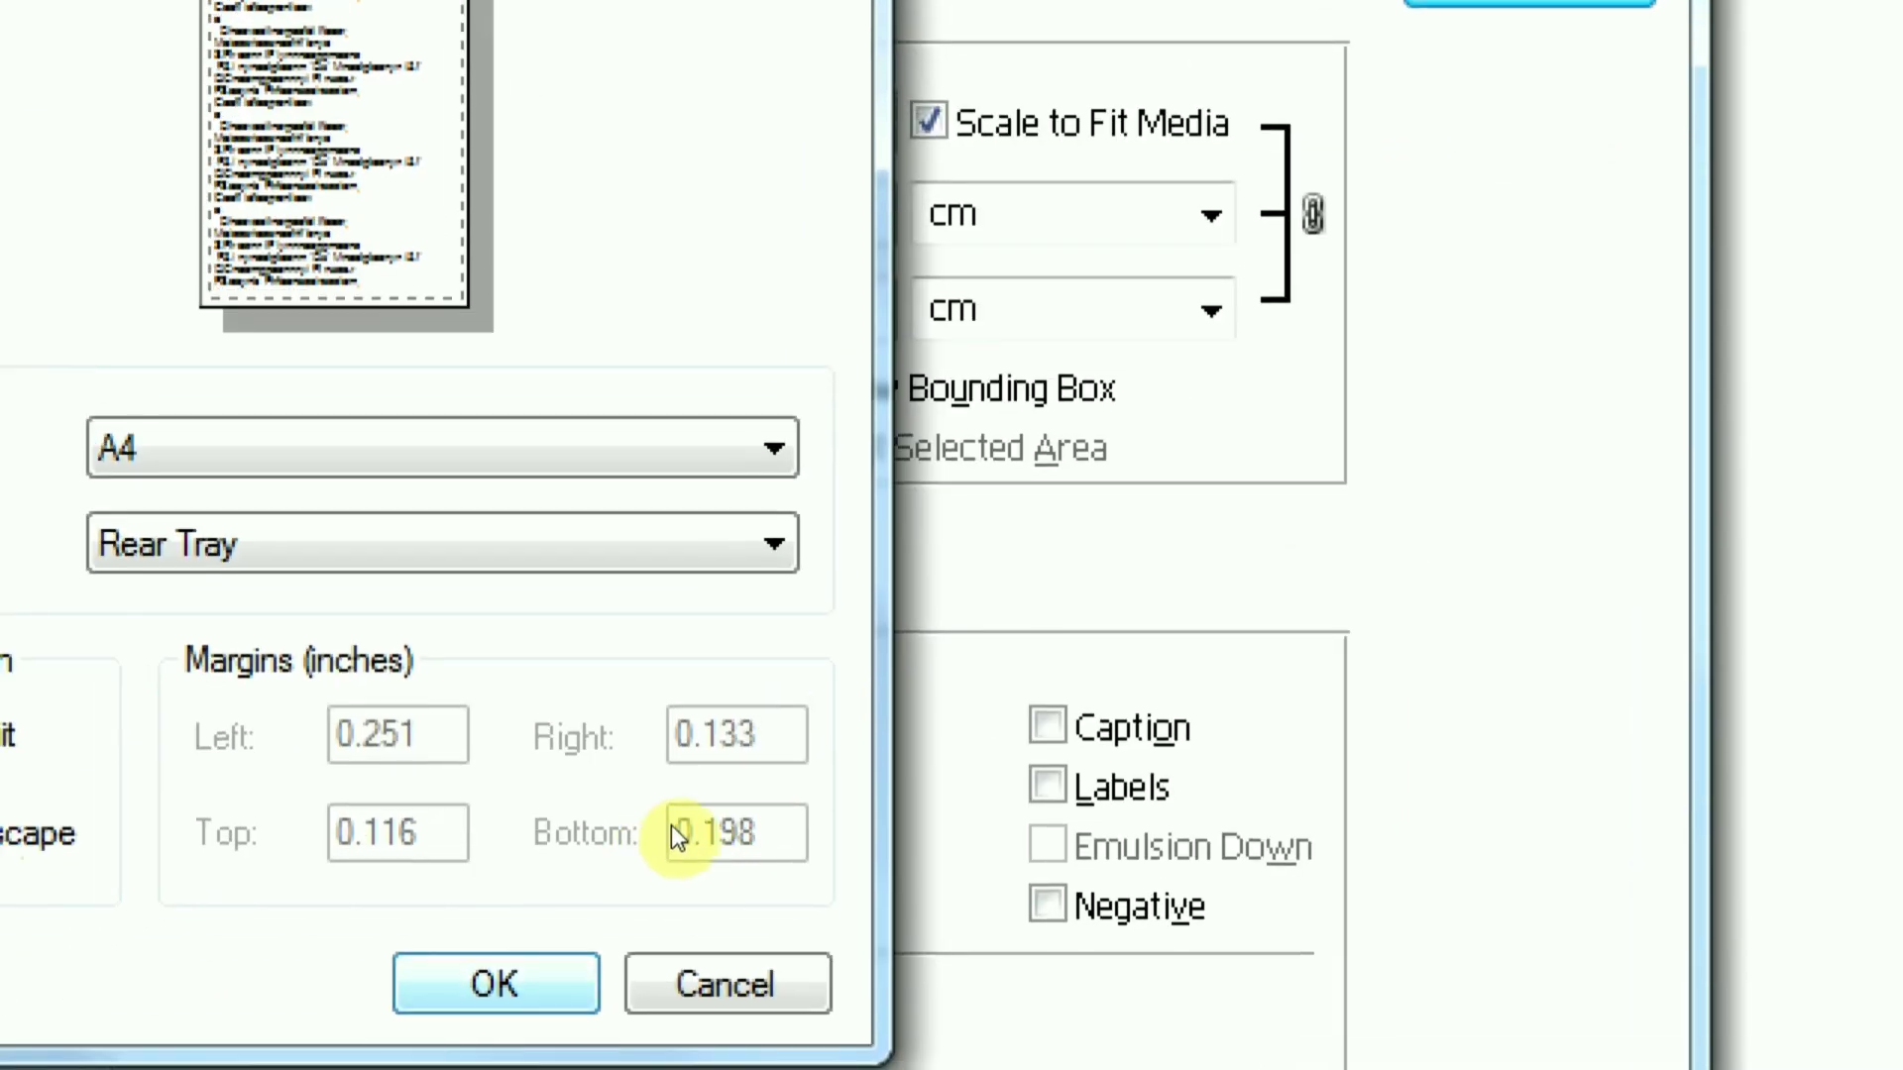
{"action": "key", "text": "Return"}
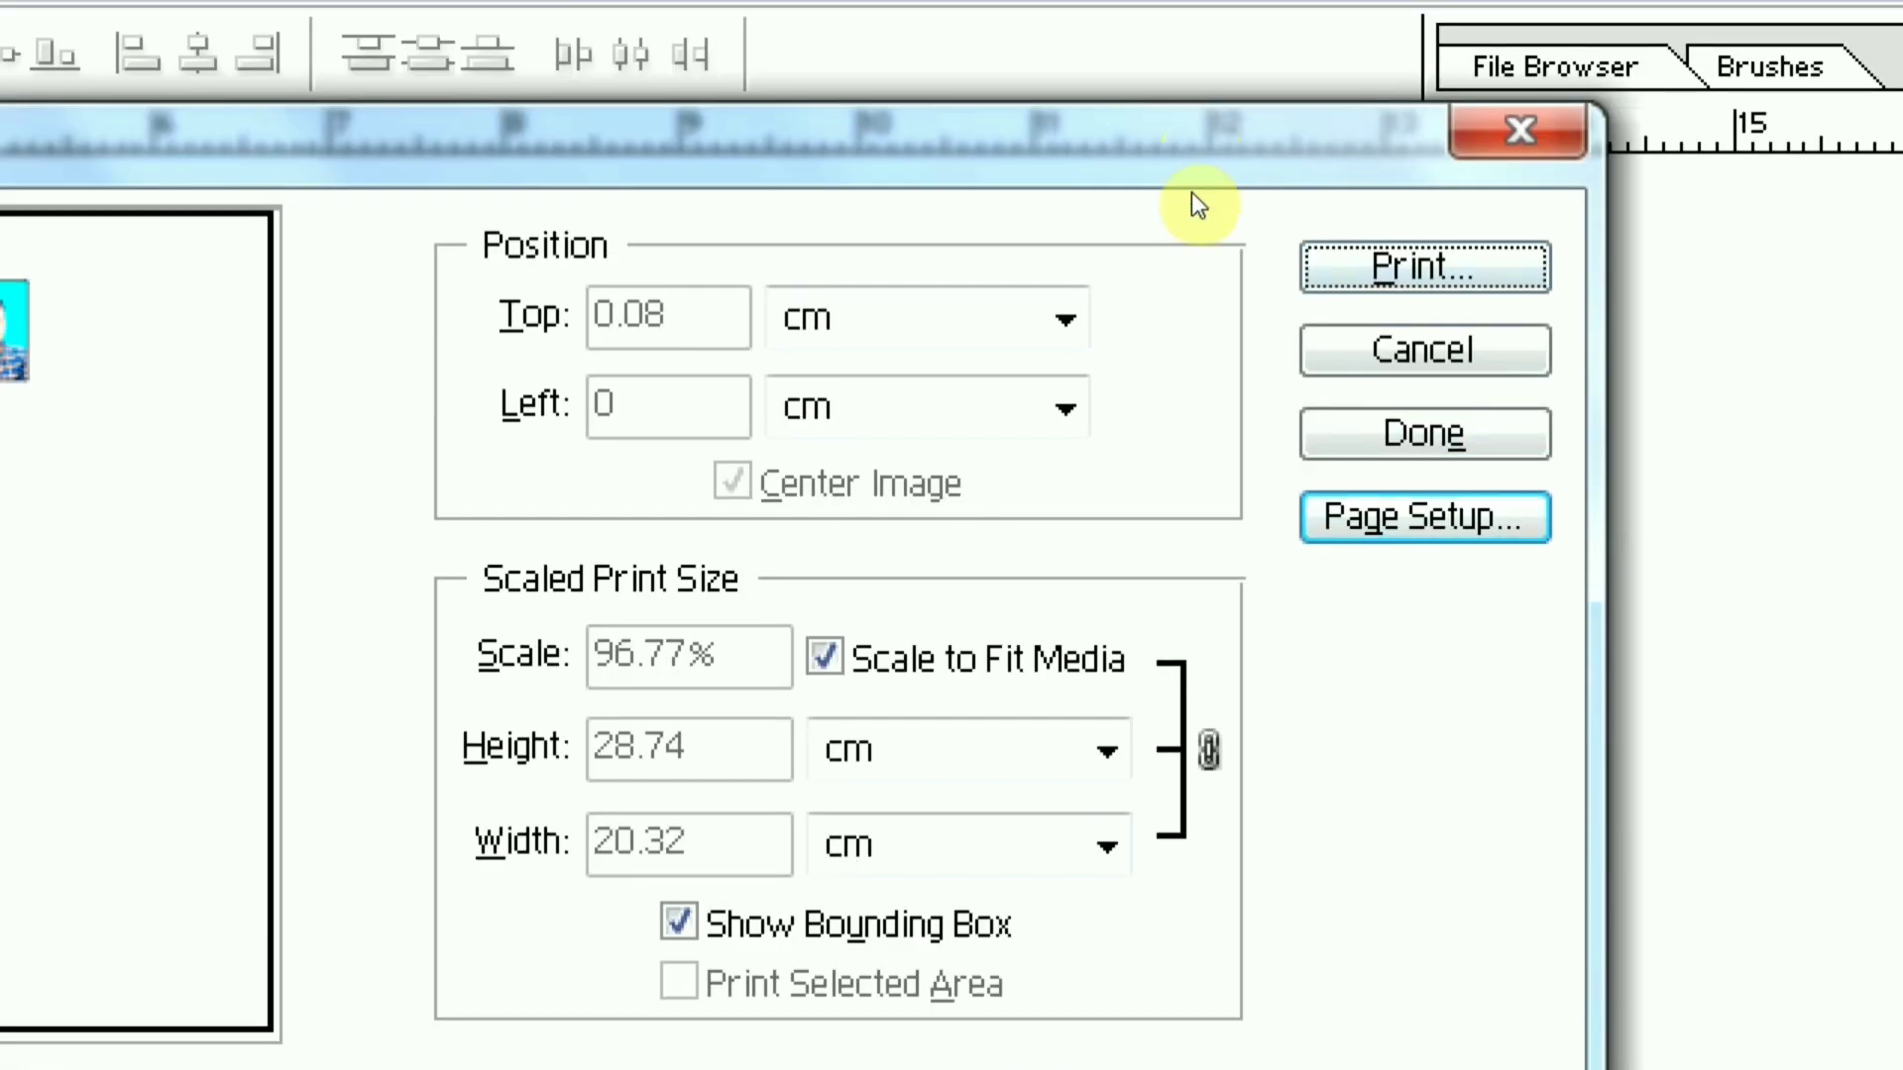
- Start printing the sheet and choose the Photo Printing preset in the Canon G2000 series printer's properties
{"action": "key", "text": "Return"}
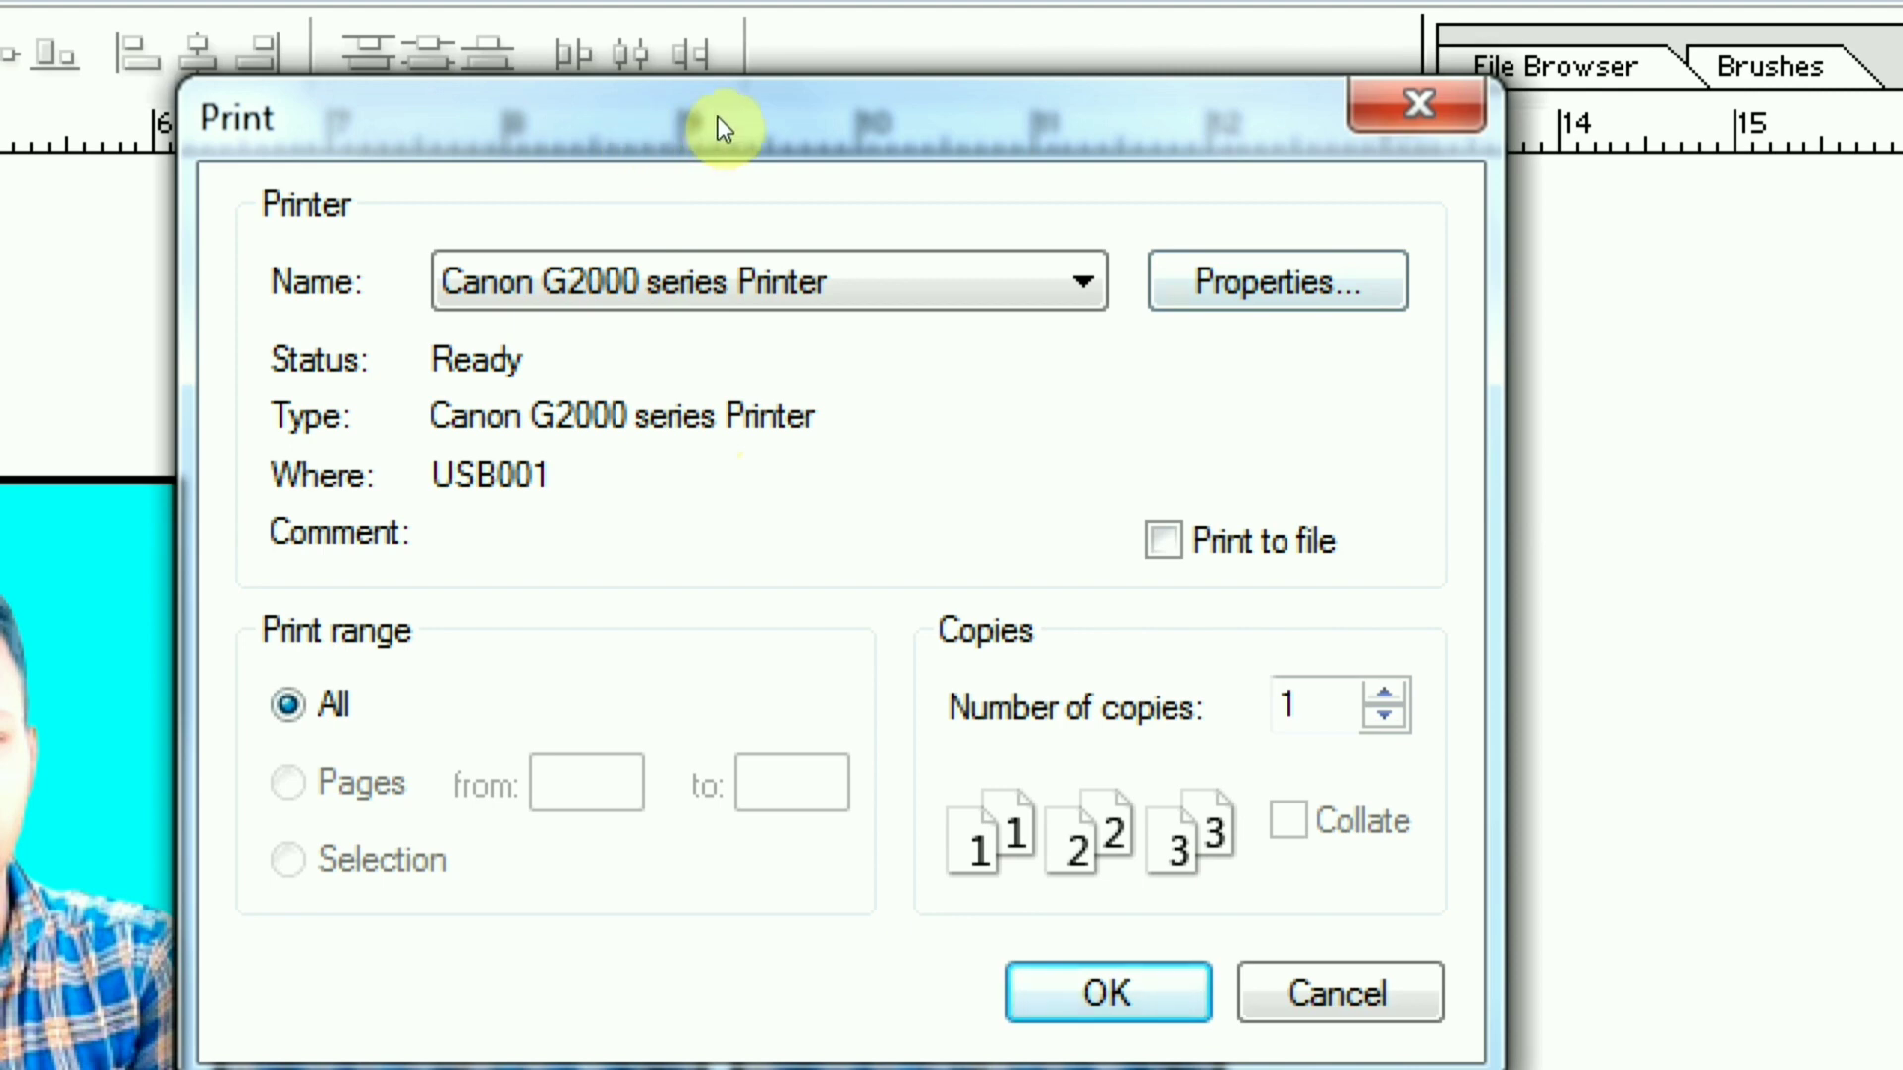
{"action": "mouse_move", "coordinate": [717, 118]}
{"action": "left_mouse_down"}
{"action": "mouse_move", "coordinate": [723, 187]}
{"action": "mouse_move", "coordinate": [750, 128]}
{"action": "left_mouse_up"}
{"action": "key", "text": "alt+p"}
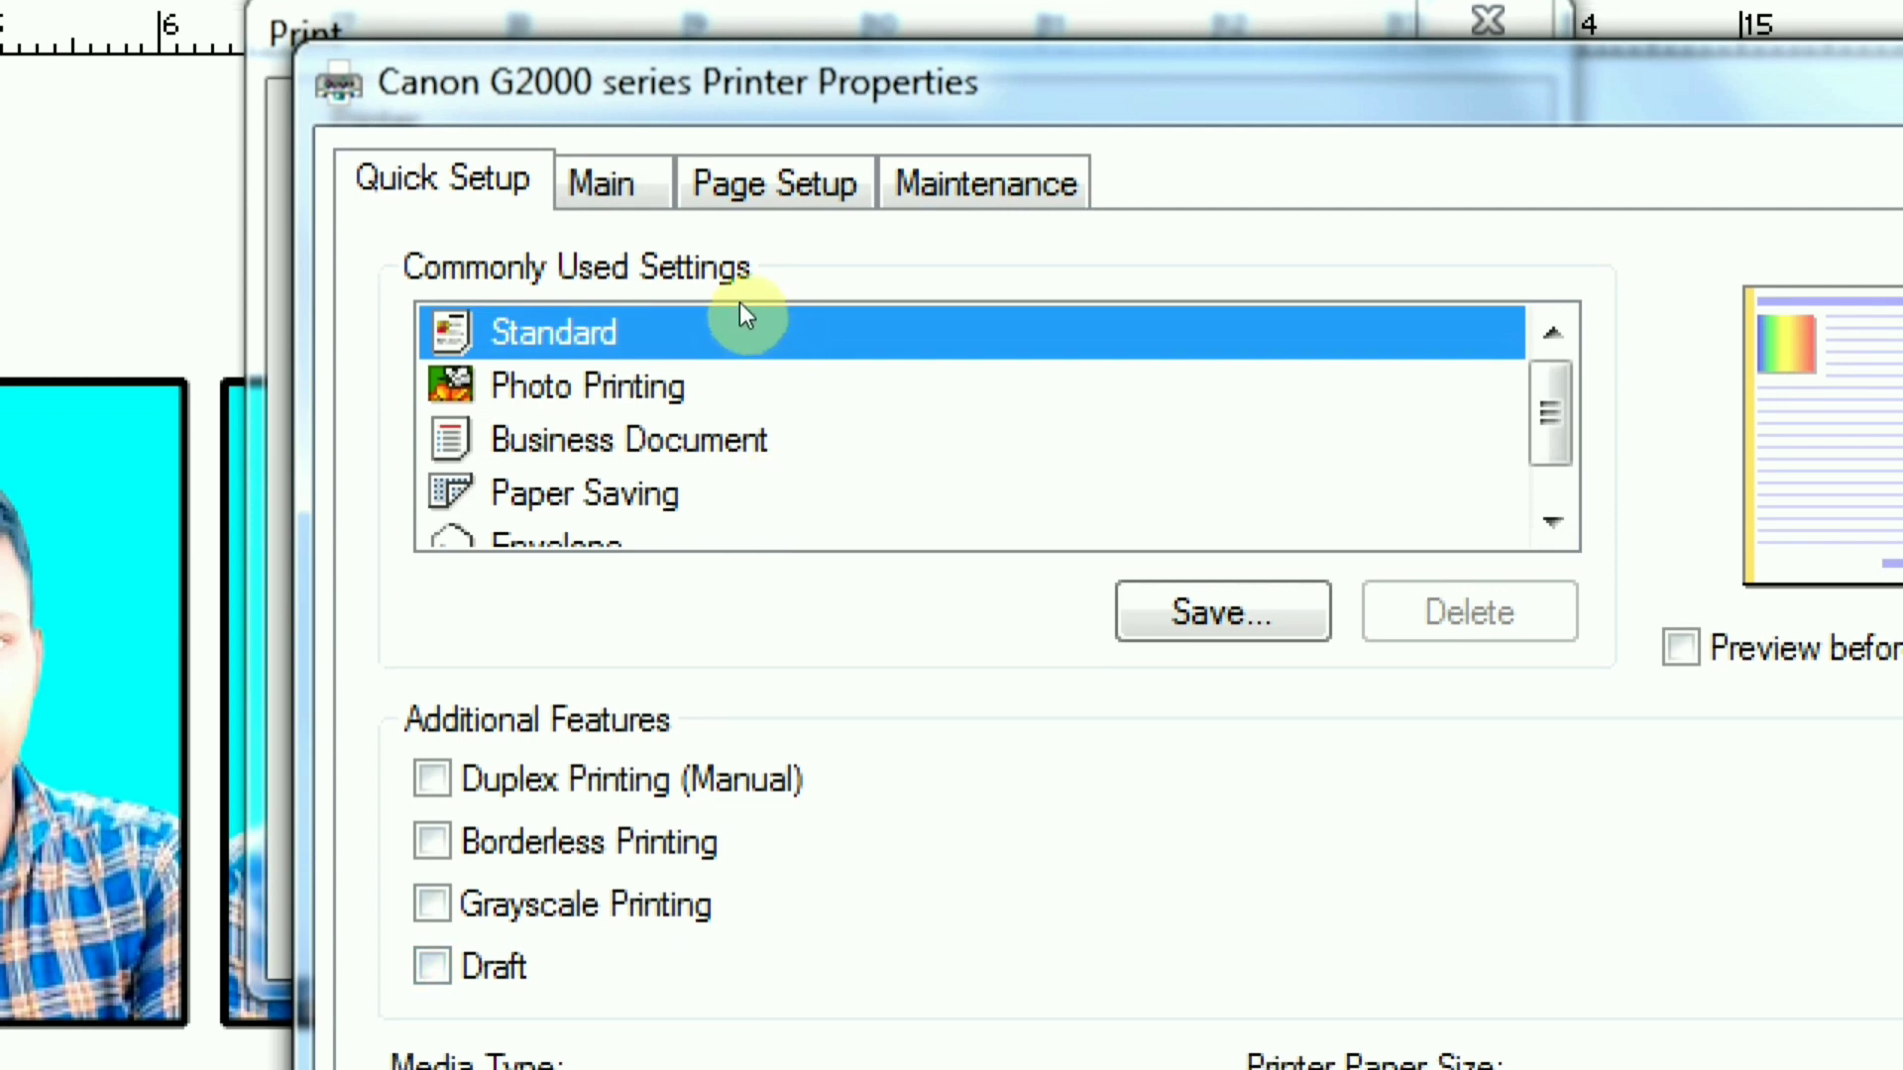
{"action": "key", "text": "Down"}
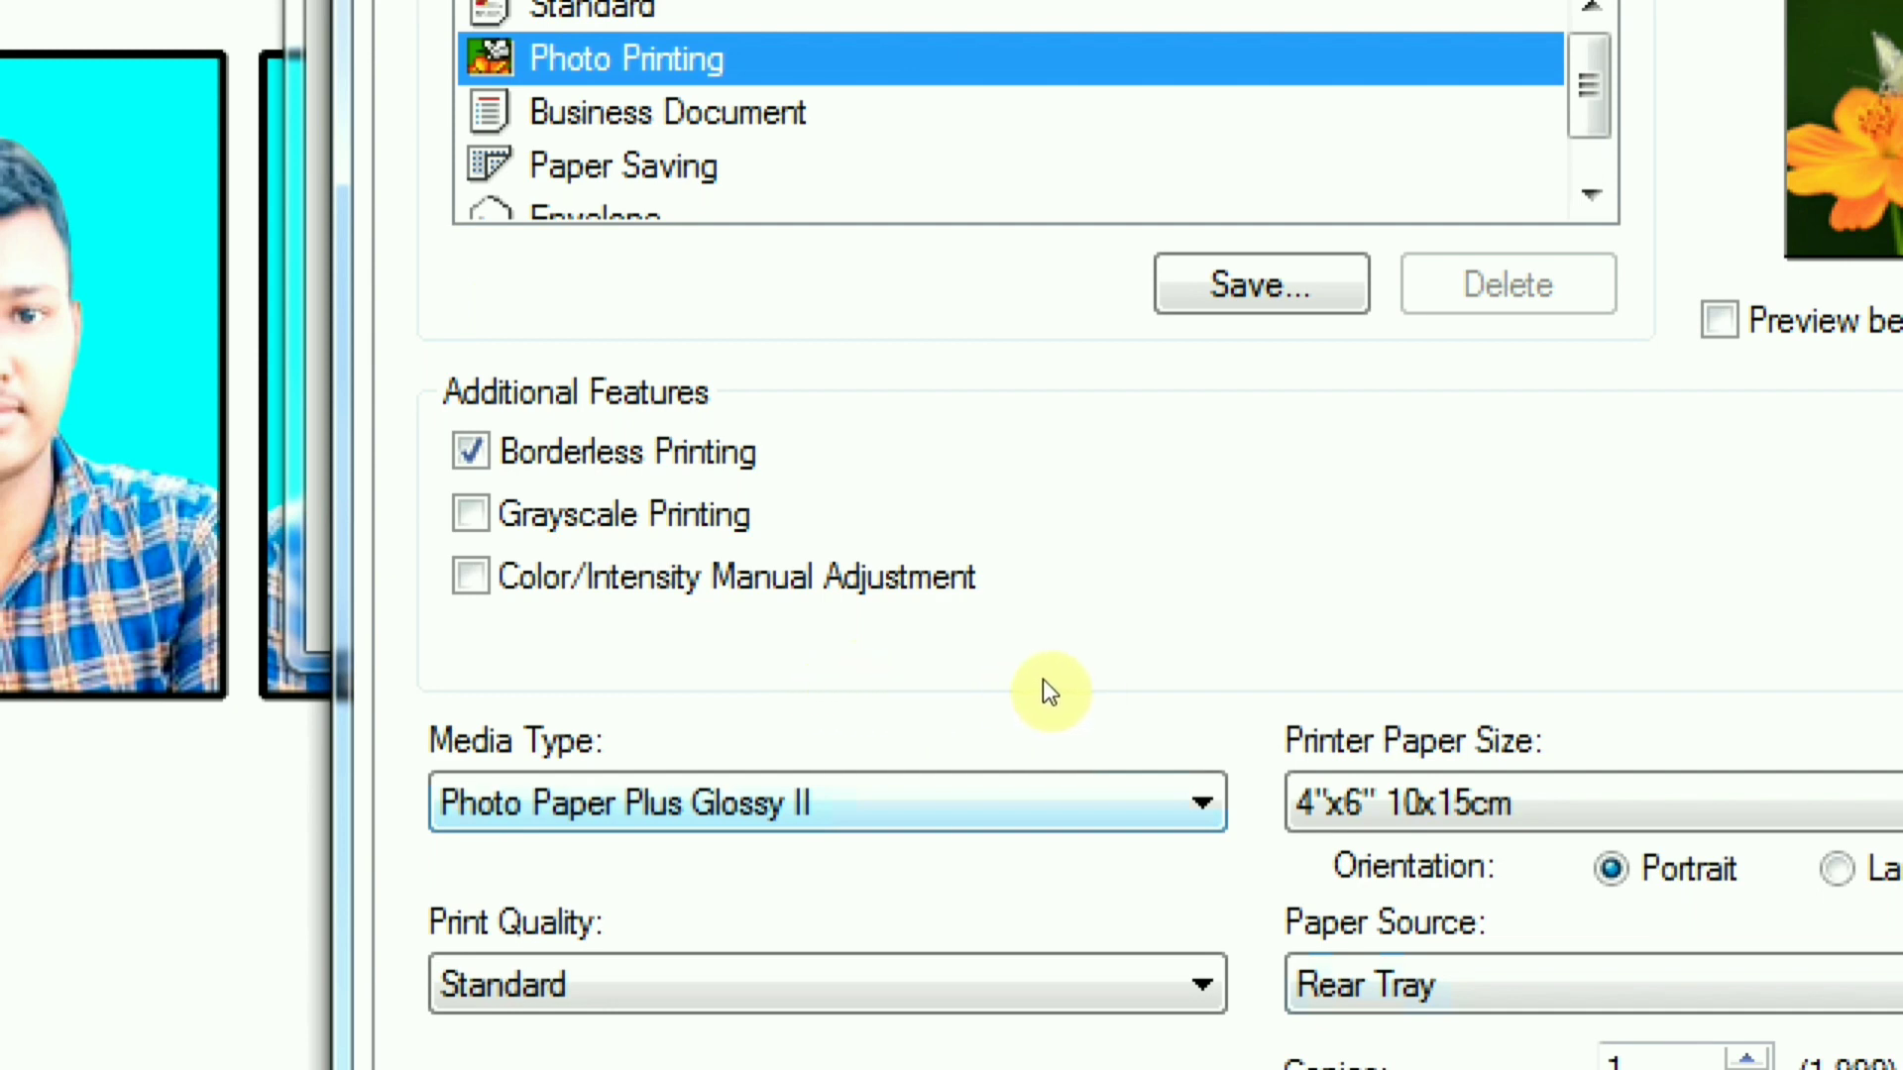
- Set the print job's media type to Glossy Photo Paper
{"action": "left_click", "coordinate": [1044, 801]}
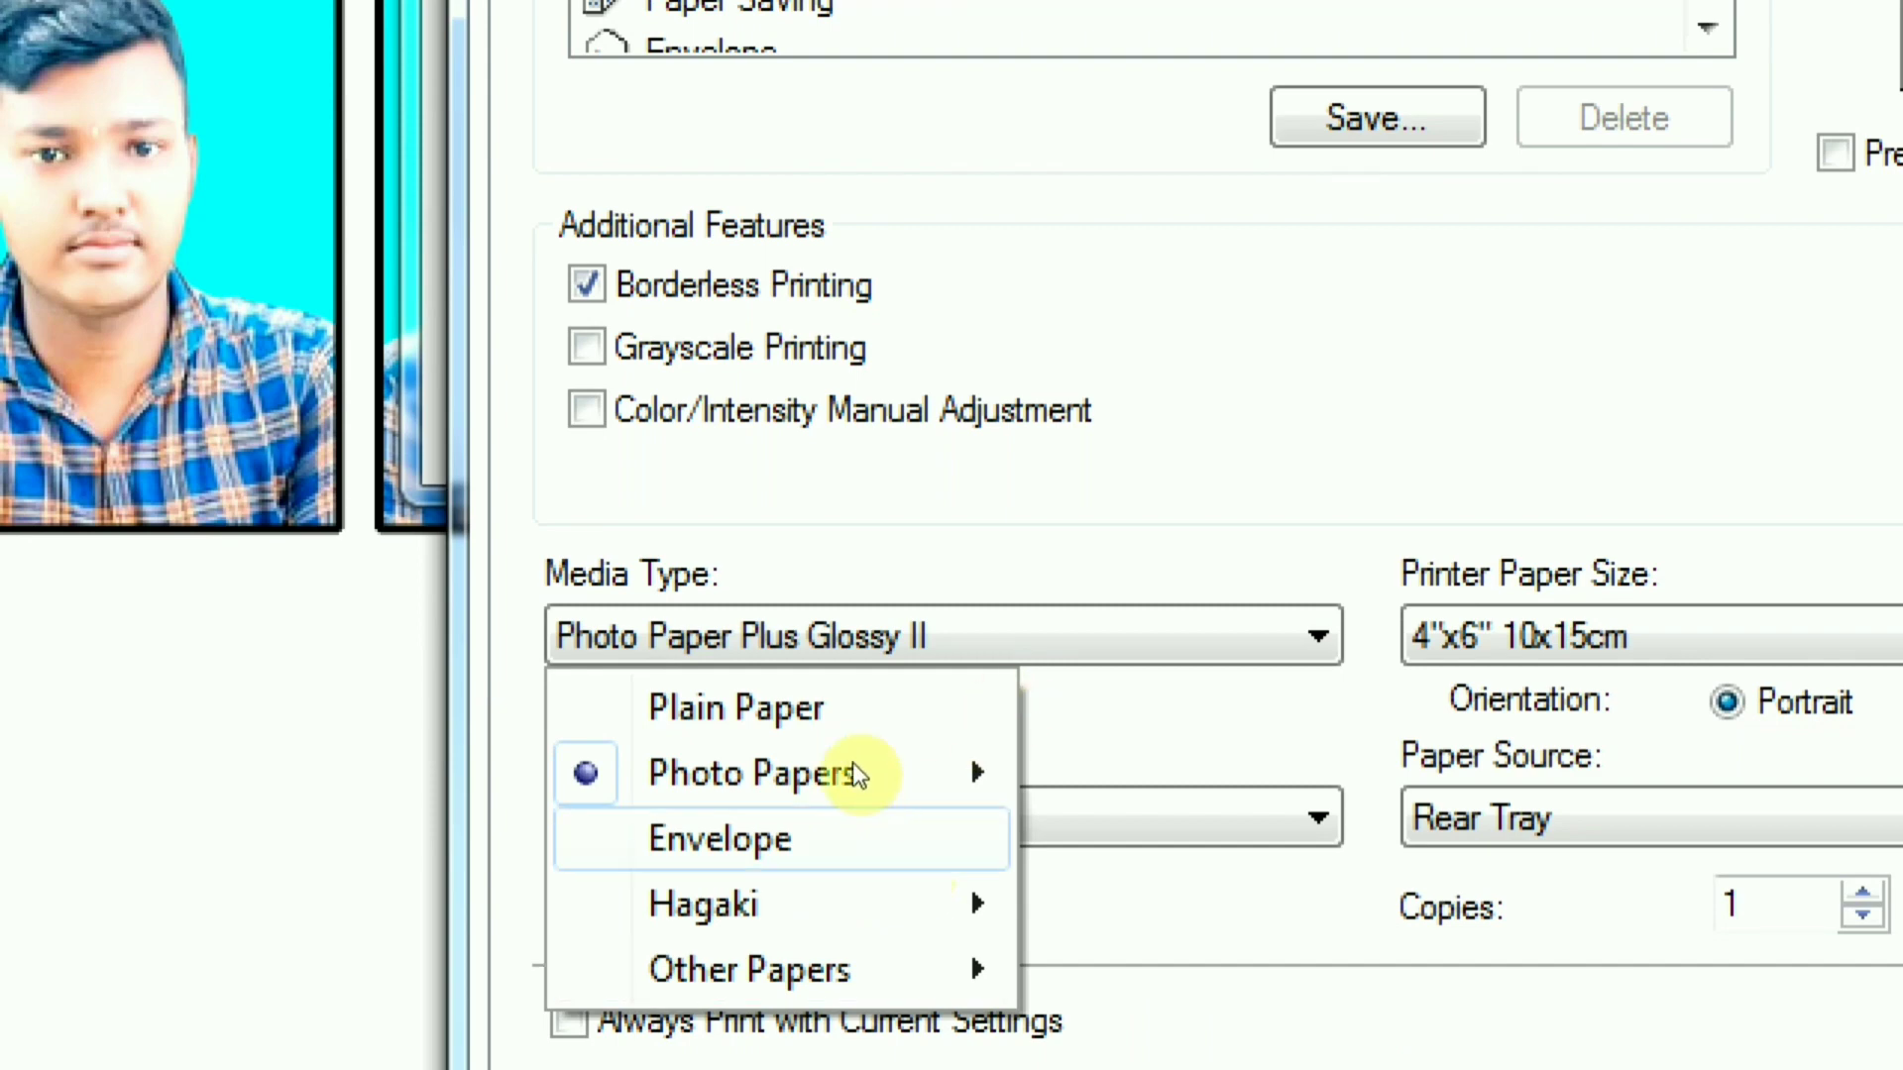
{"action": "mouse_move", "coordinate": [789, 753]}
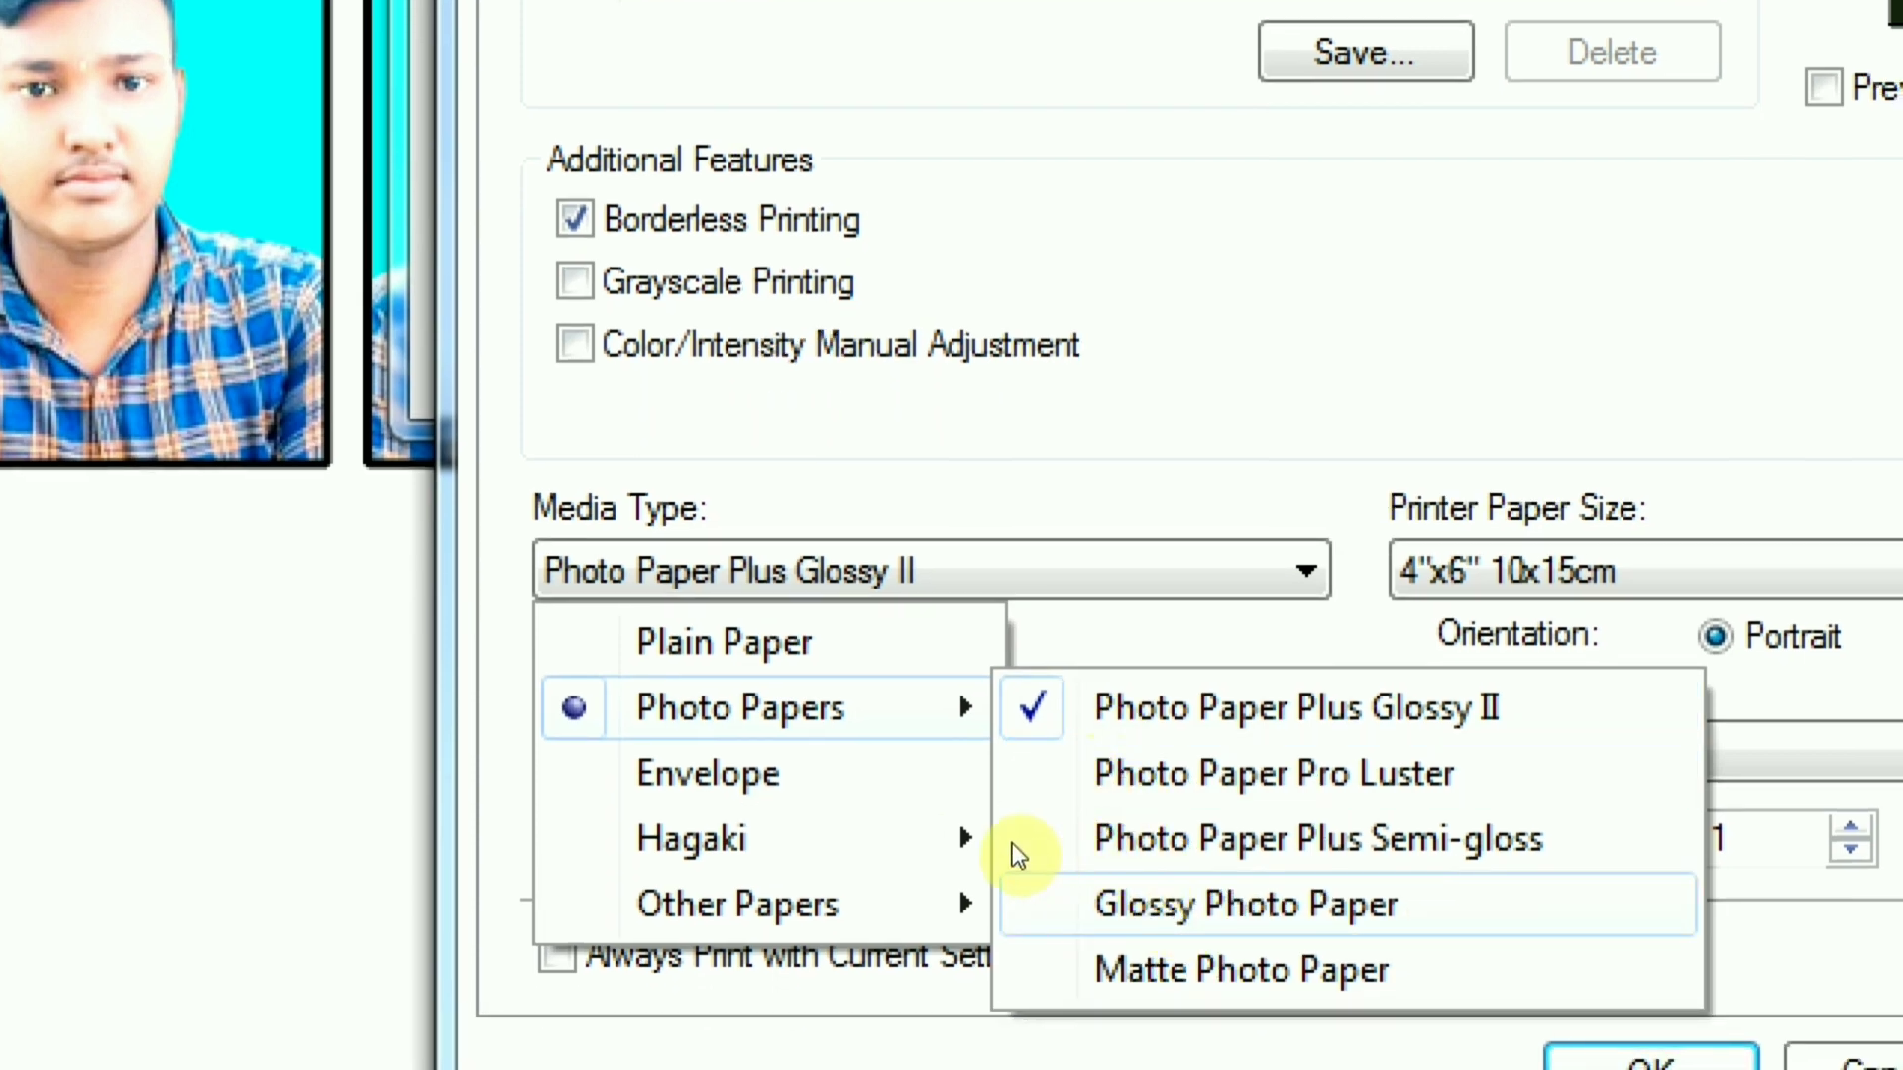
{"action": "left_click", "coordinate": [1061, 845]}
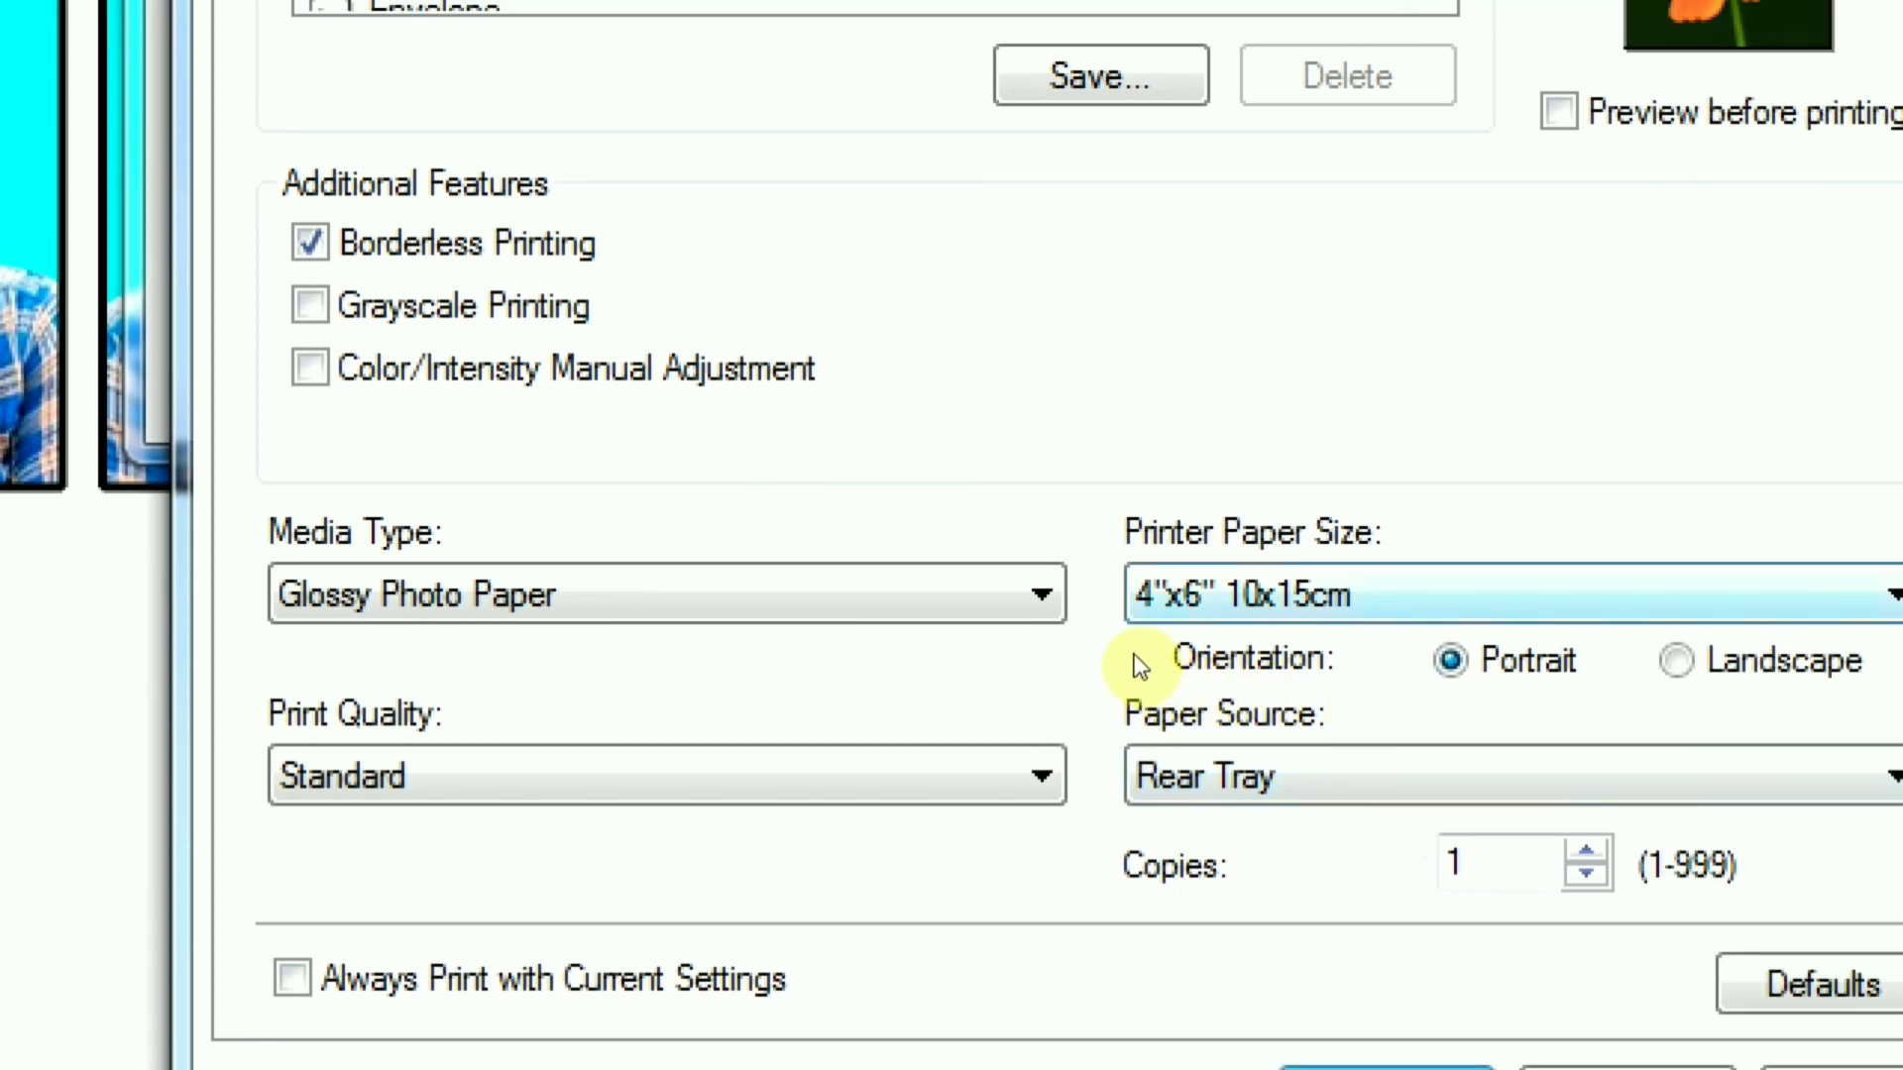
- Set the printer paper size to A4 and send the photo sheet to the Canon G2000 printer
{"action": "left_click", "coordinate": [1205, 676]}
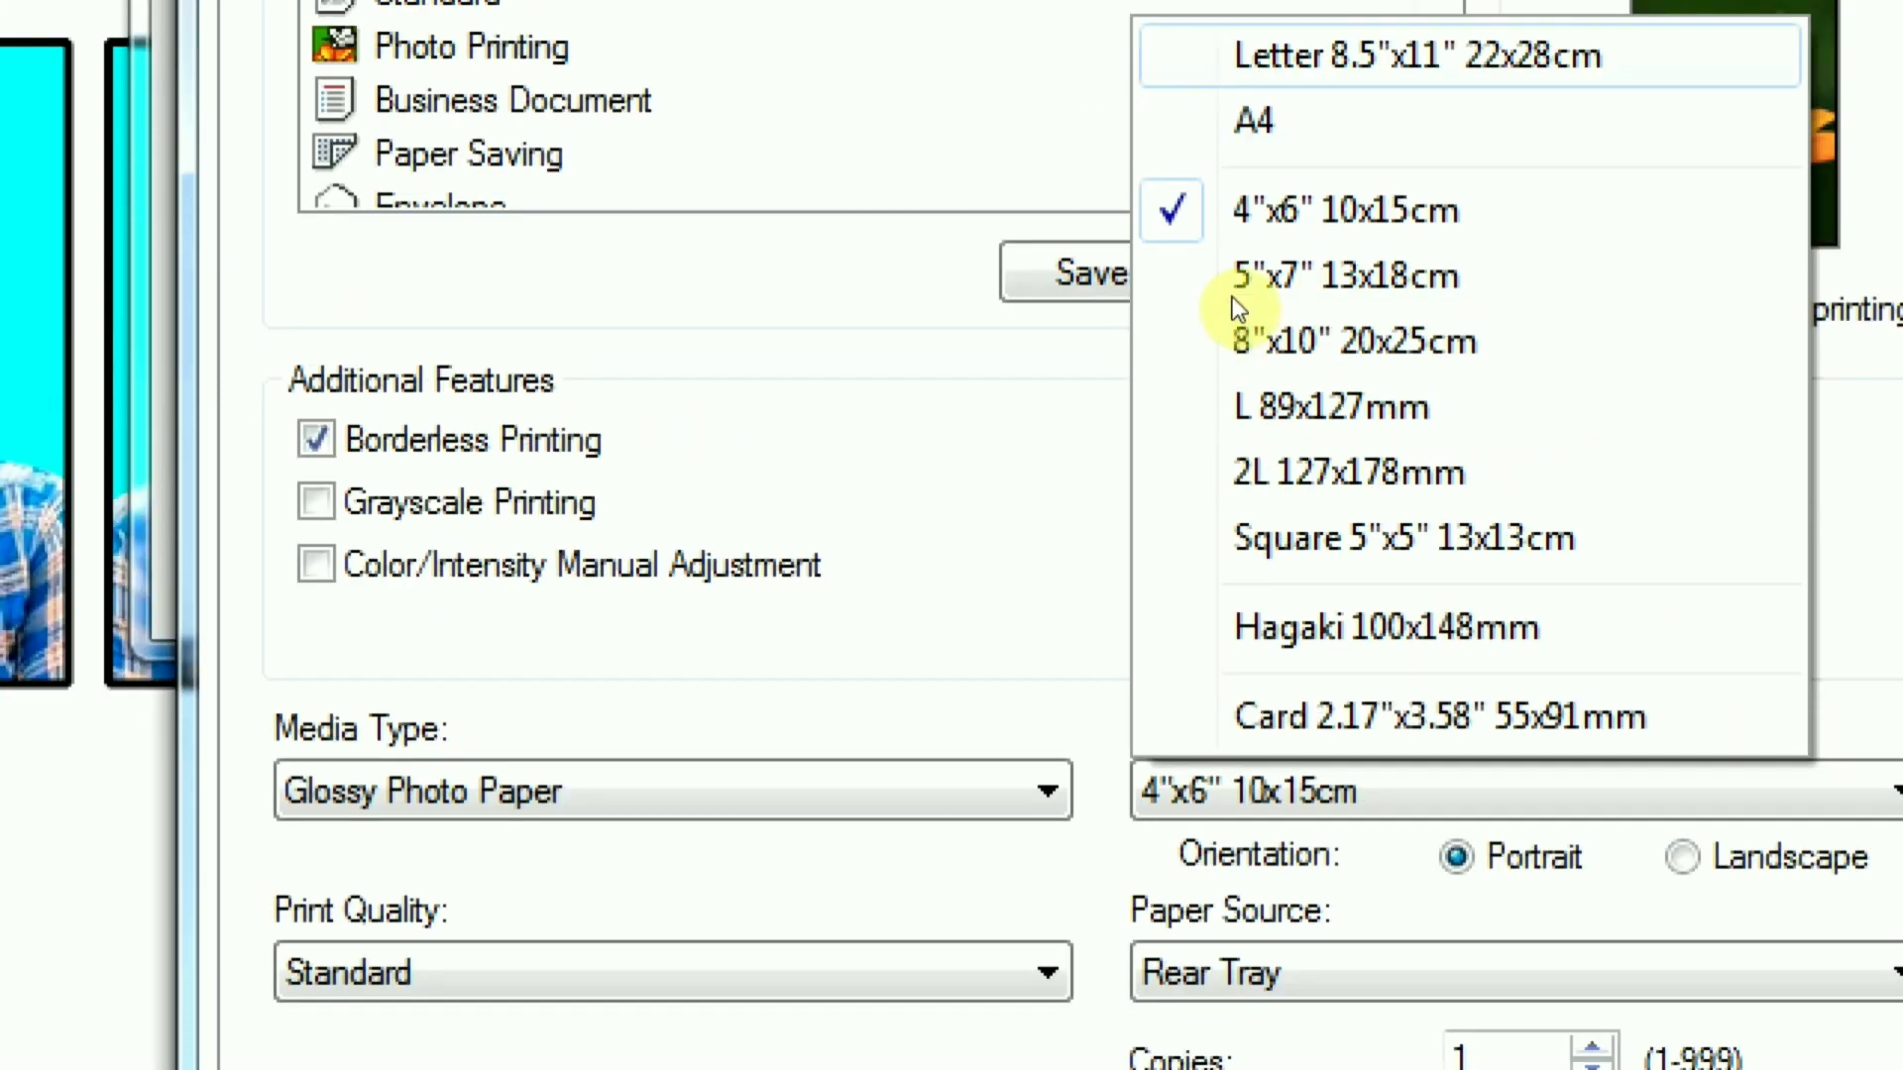
{"action": "left_click", "coordinate": [1254, 175]}
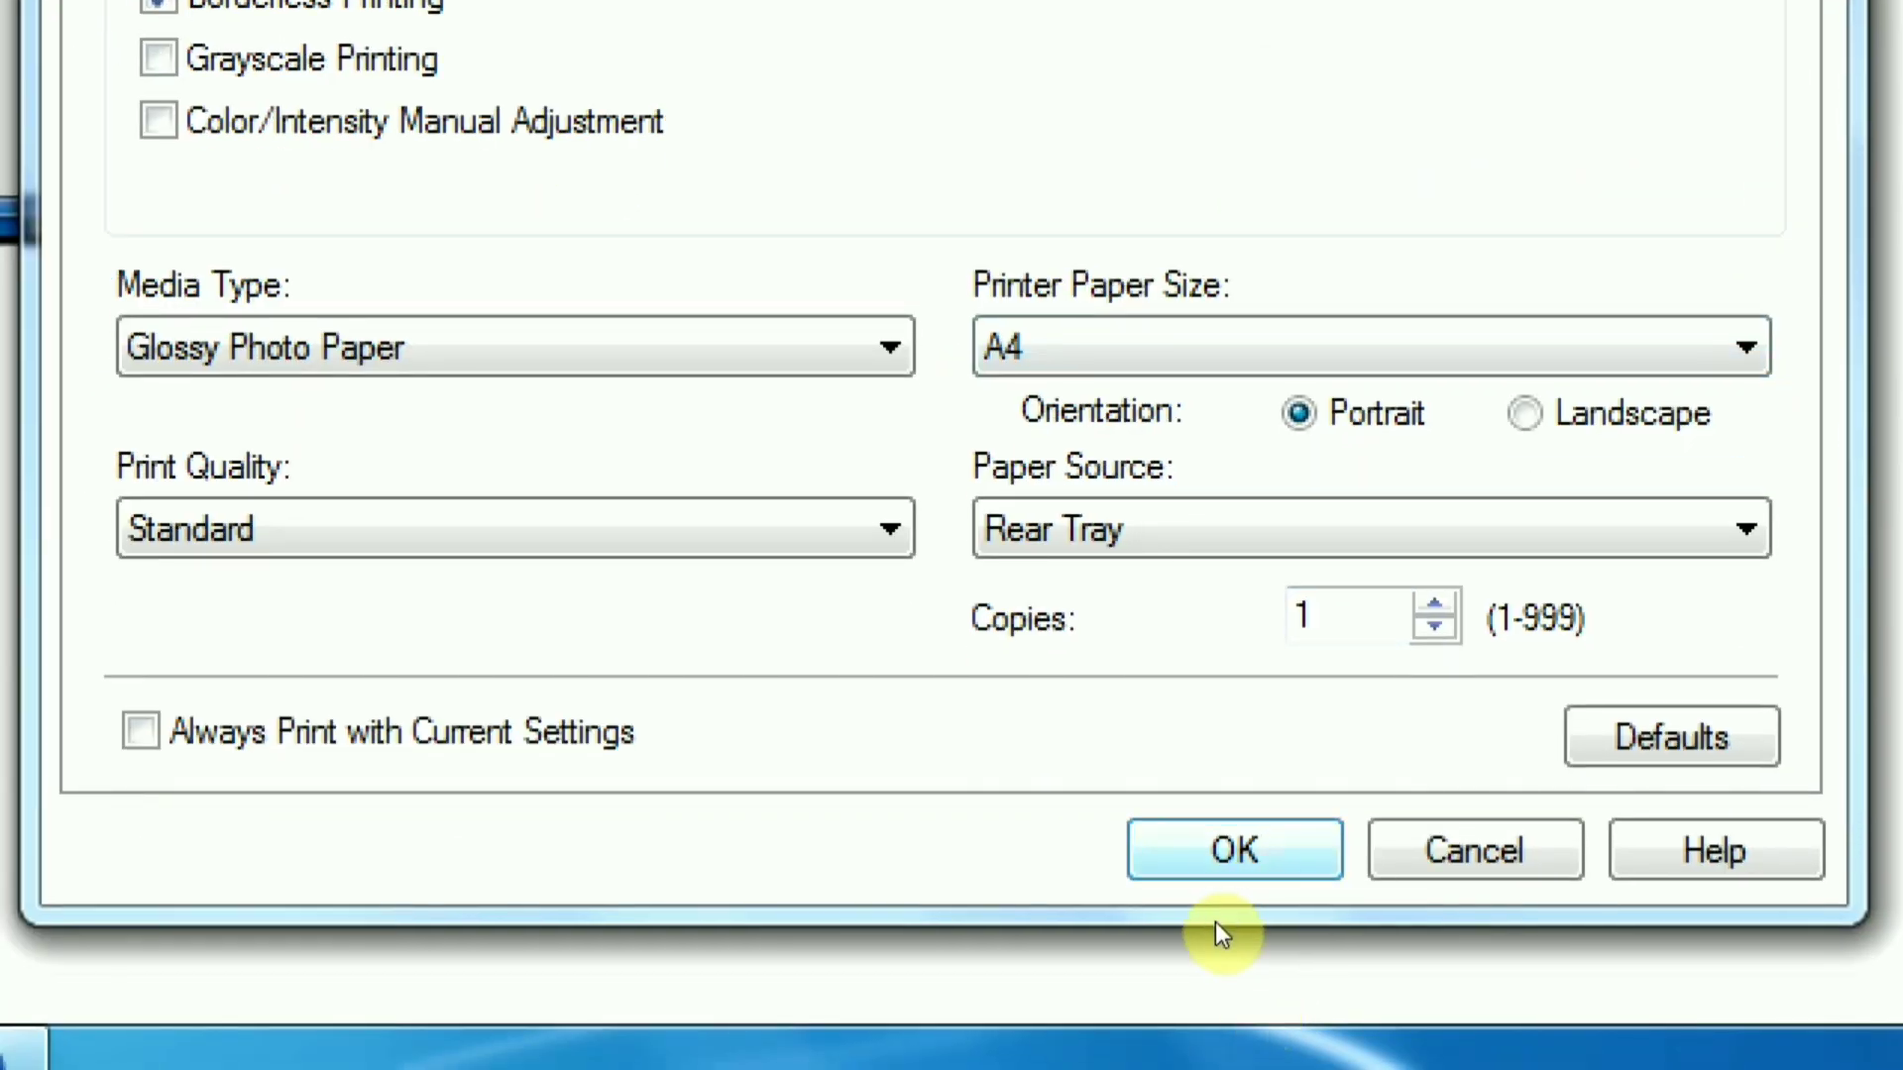
{"action": "left_click", "coordinate": [1215, 866]}
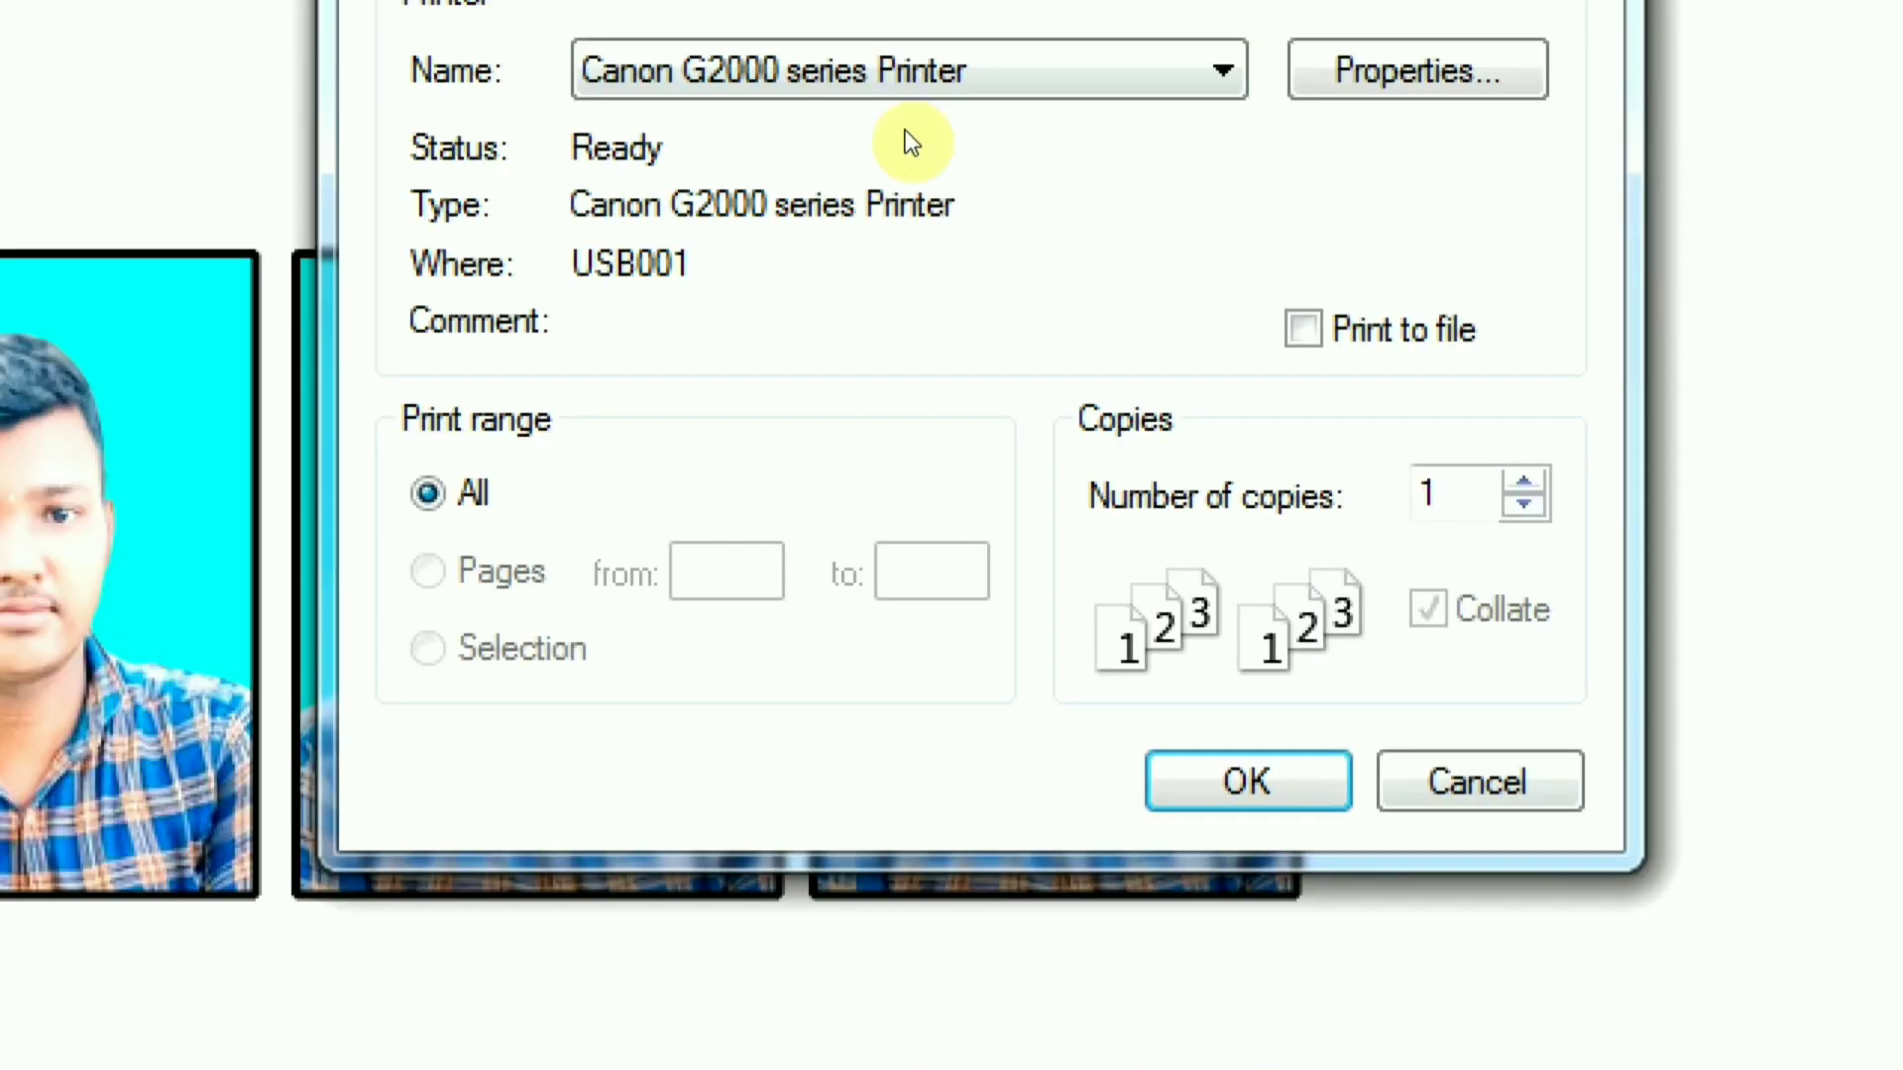
{"action": "key", "text": "Return"}
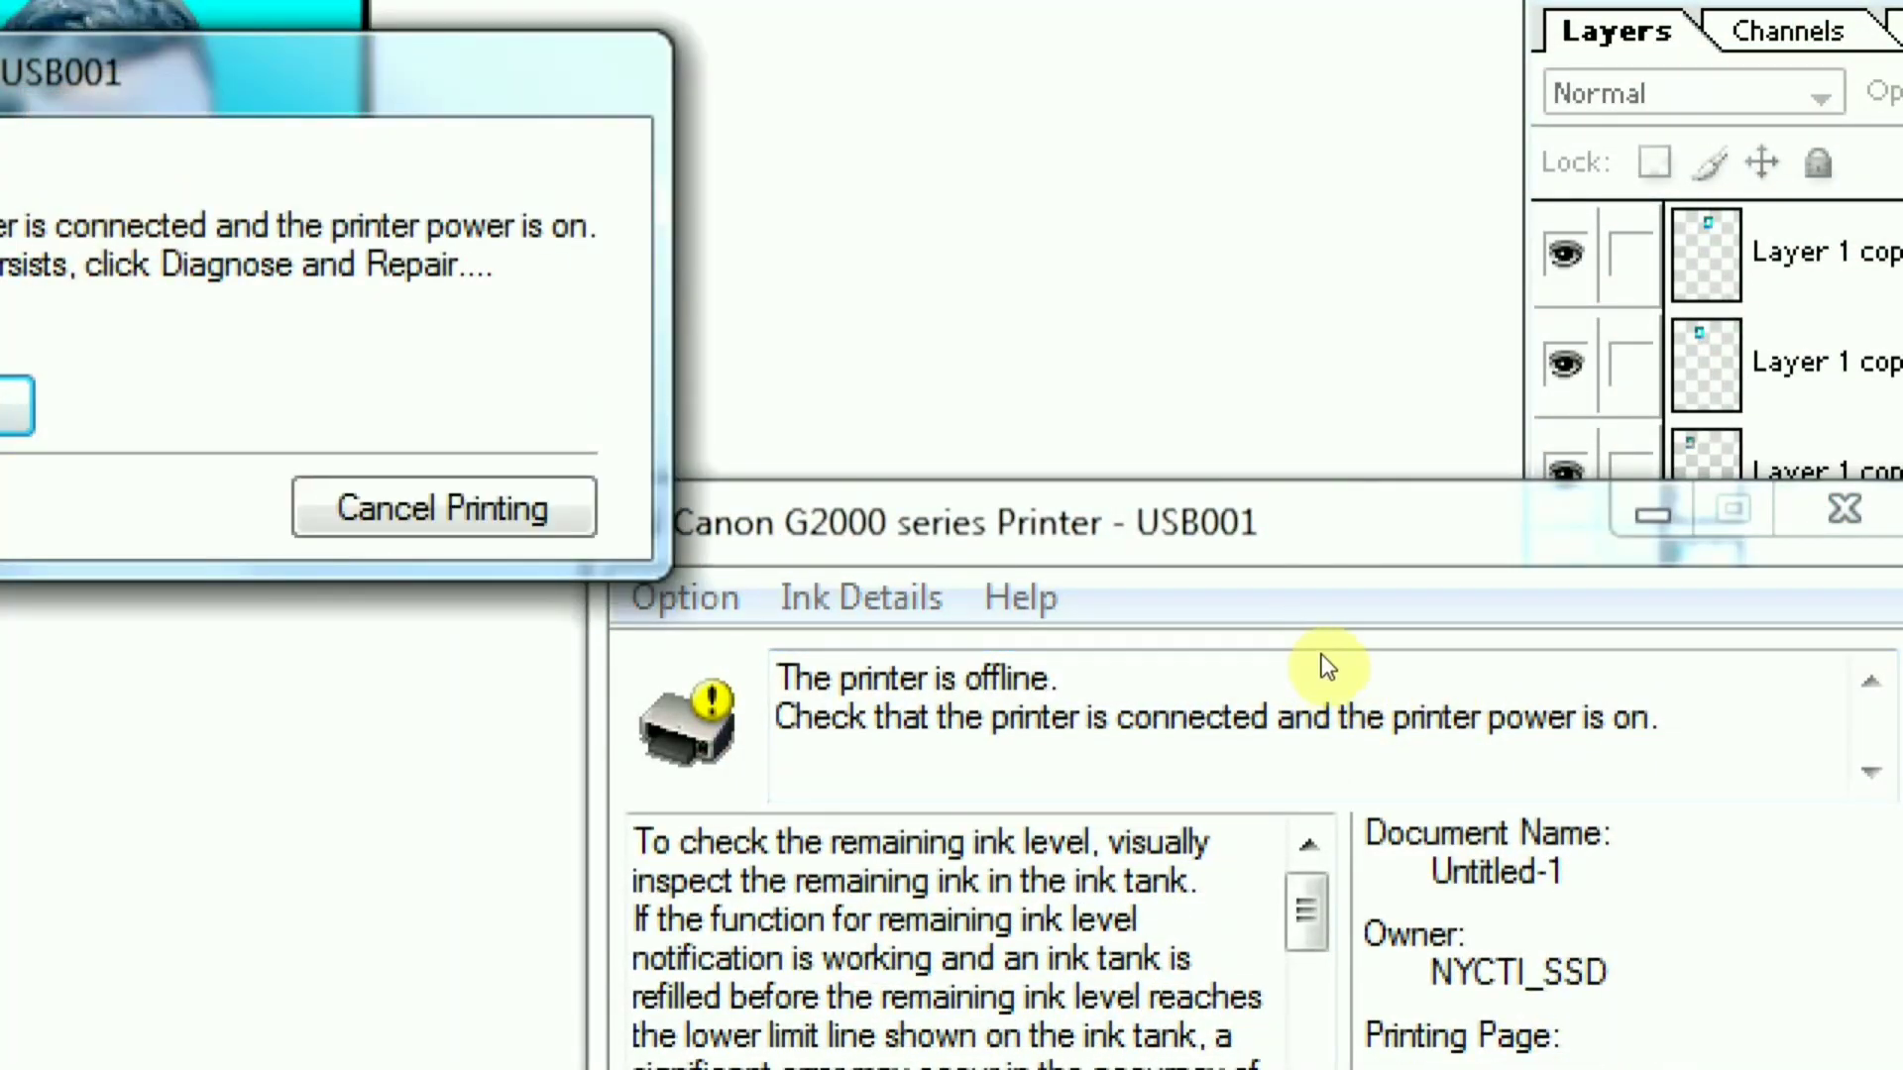
- Highlight the first line of the status message in the Canon G2000 printer status window to examine it
{"action": "left_click", "coordinate": [1399, 697]}
{"action": "key", "text": "shift+Left"}
{"action": "key", "text": "shift+Left"}
{"action": "key", "text": "shift+Left"}
{"action": "key", "text": "shift+Left"}
{"action": "key", "text": "shift+Left"}
{"action": "key", "text": "shift+Left"}
{"action": "key", "text": "shift+Left"}
{"action": "key", "text": "shift+Left"}
{"action": "key", "text": "shift+Left"}
{"action": "key", "text": "shift+Left"}
{"action": "key", "text": "shift+Left"}
{"action": "key", "text": "shift+Left"}
{"action": "key", "text": "shift+Left"}
{"action": "key", "text": "shift+Left"}
{"action": "key", "text": "shift+Left"}
{"action": "key", "text": "shift+Left"}
{"action": "key", "text": "shift+Left"}
{"action": "key", "text": "shift+Left"}
{"action": "key", "text": "shift+Left"}
{"action": "key", "text": "shift+Left"}
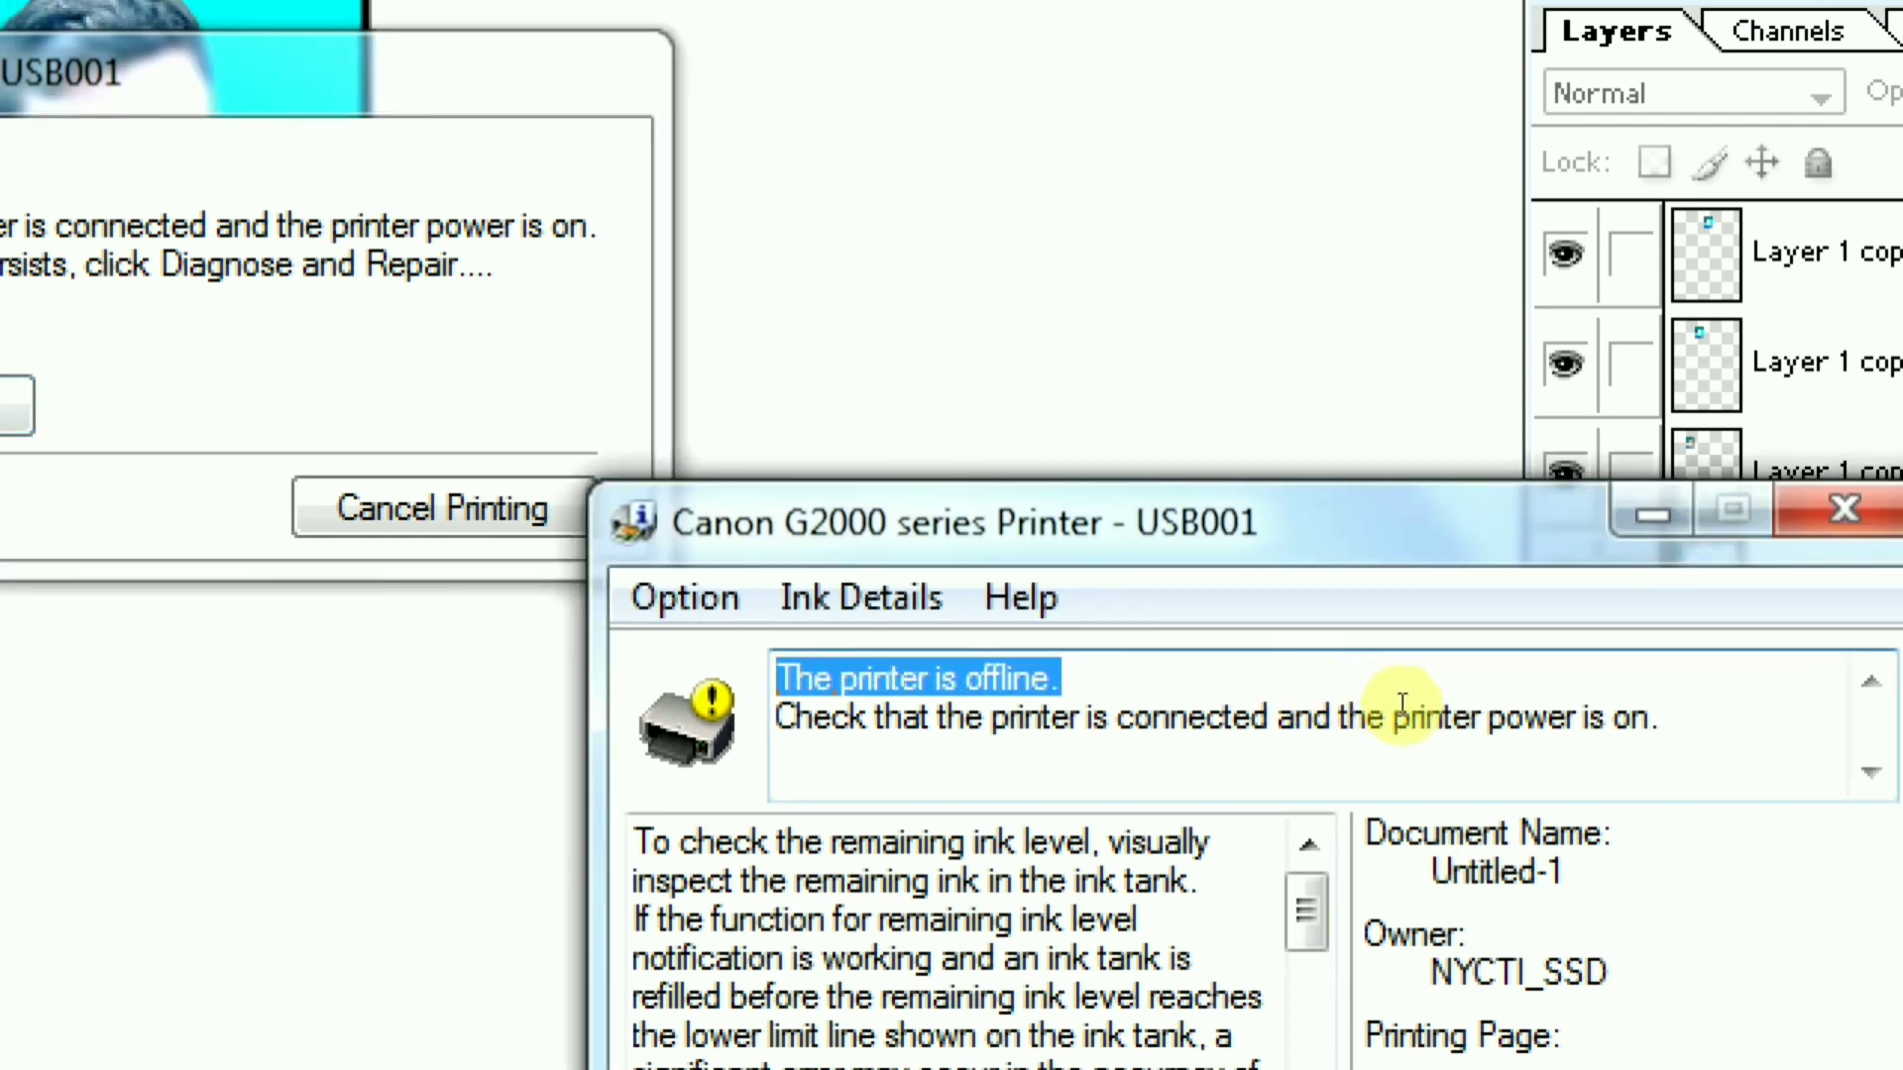